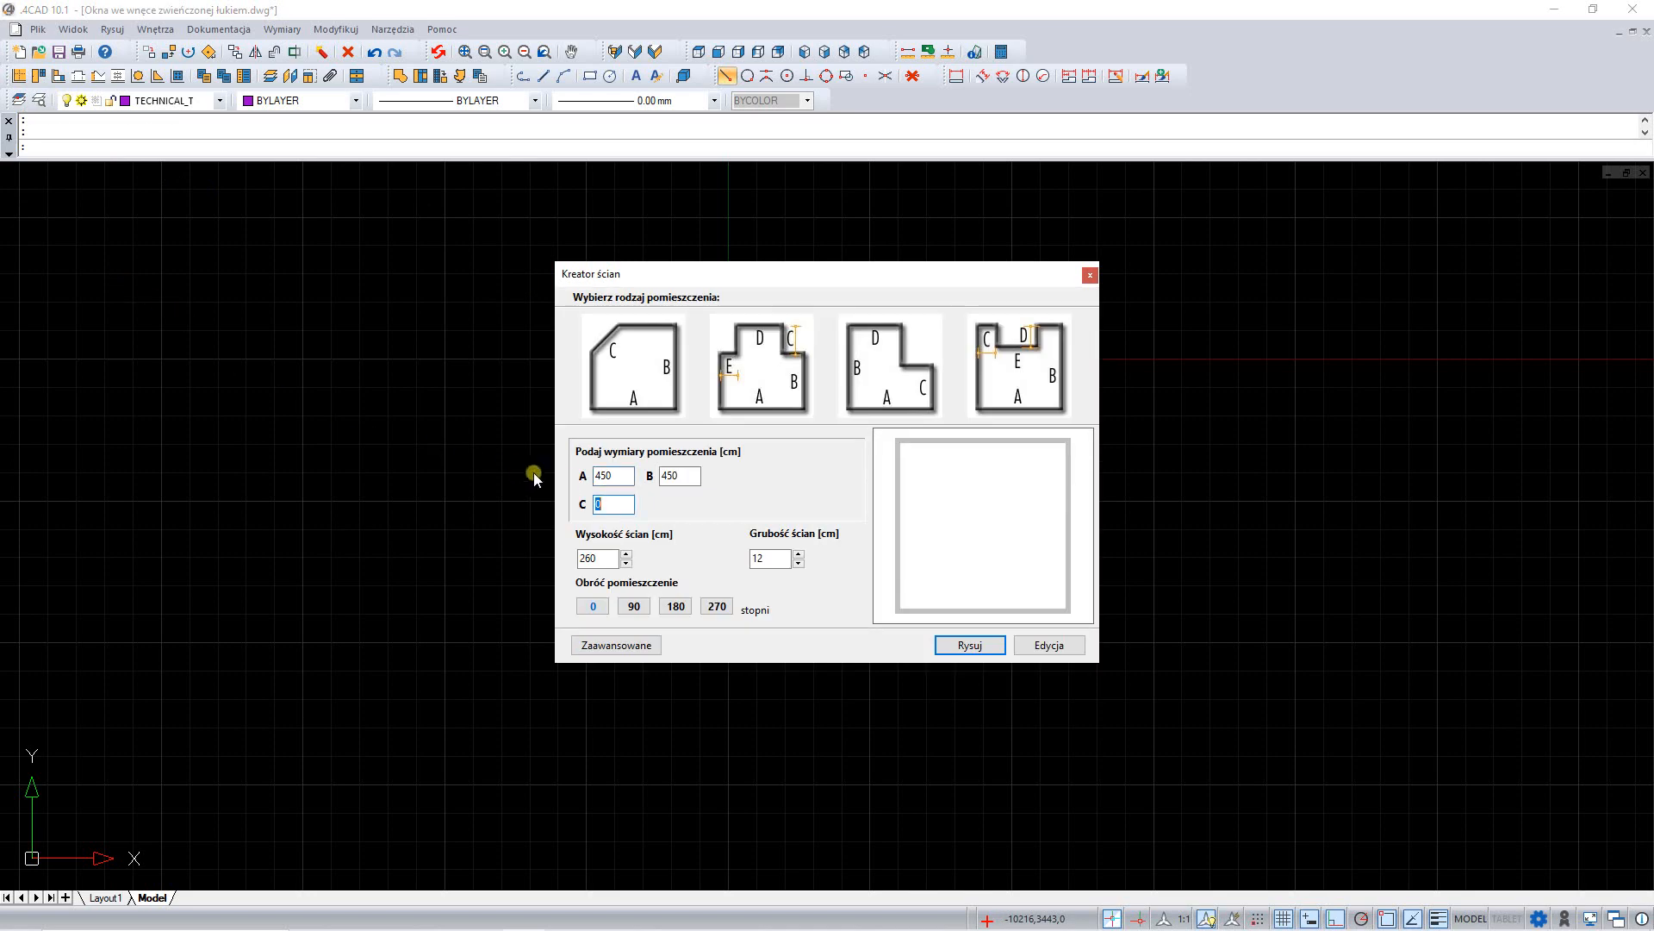
Step: Draw a rectangular room with A 600 cm, B 450 cm, wall height 300 cm and wall thickness 20 cm
double_click(619, 477)
type("600")
key("Tab")
key("Tab")
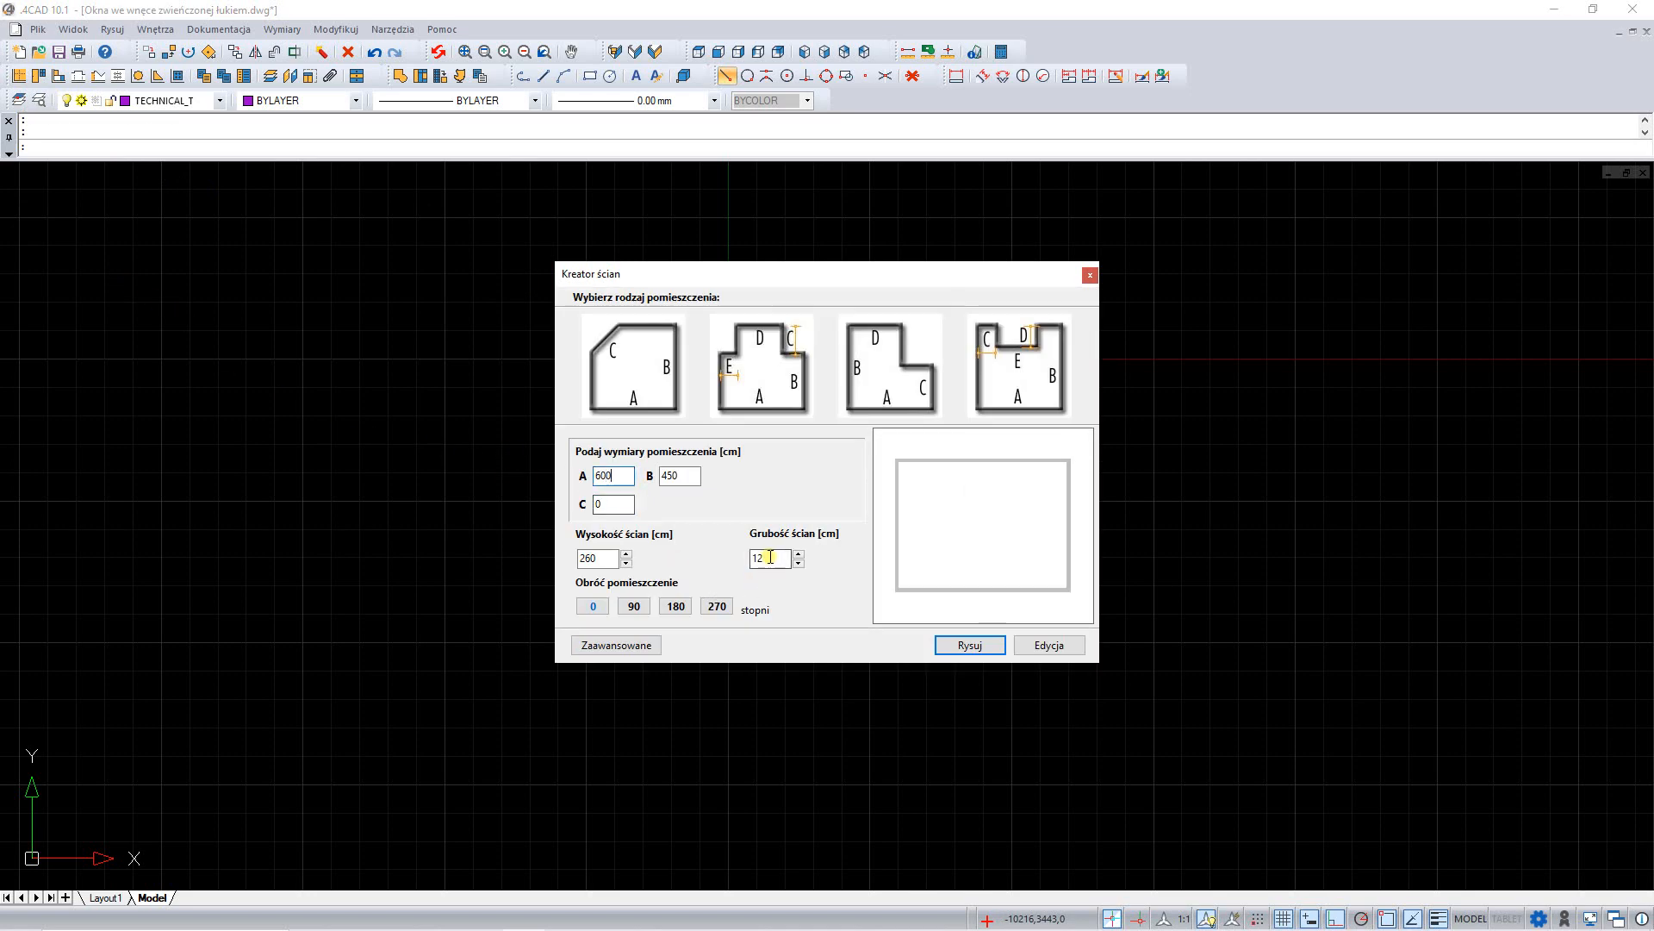
type("20")
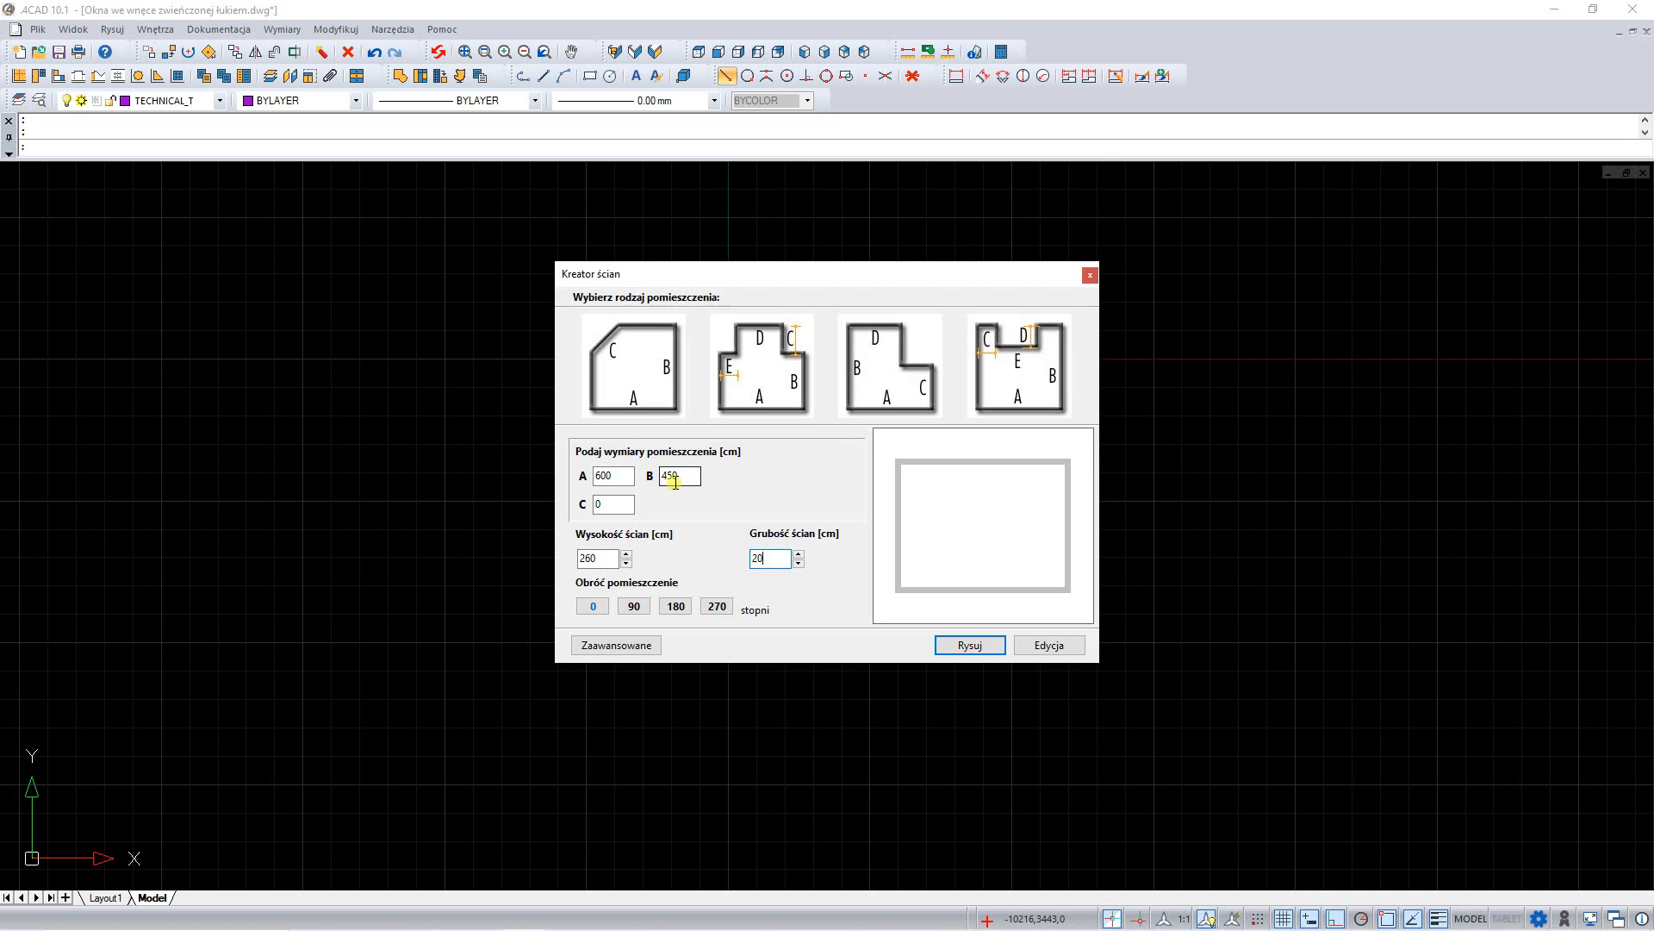
double_click(592, 556)
left_click(969, 645)
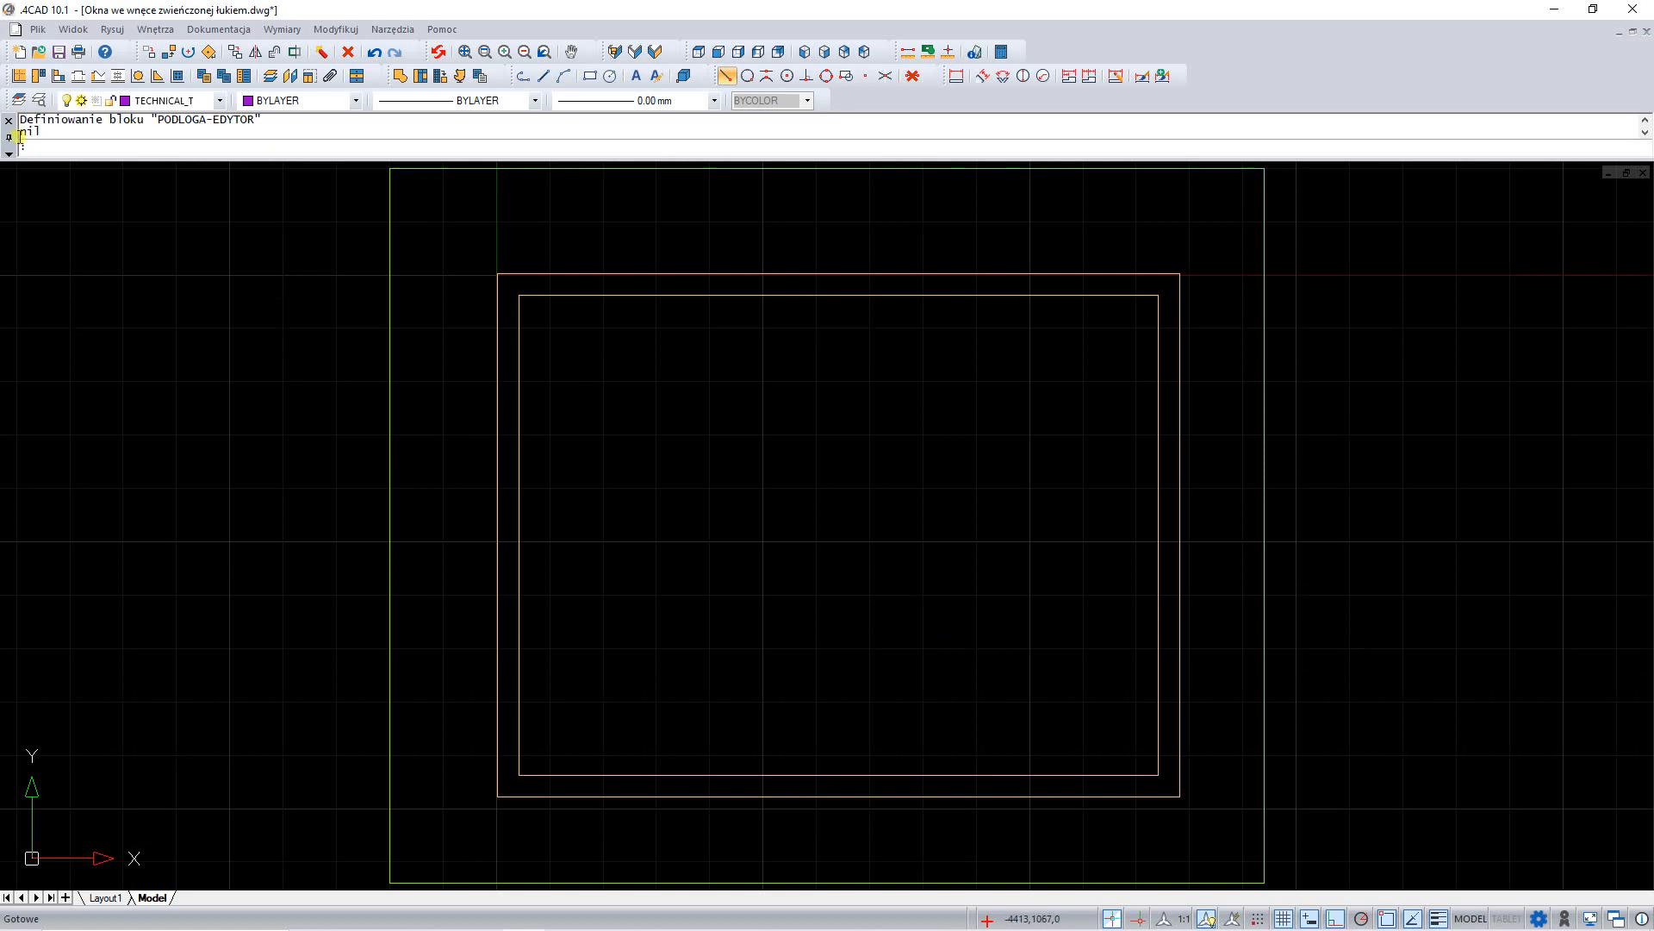
Step: Open the door and window library and choose the two-sash window model Standardowe dwuskrzydłowe 6
left_click(37, 79)
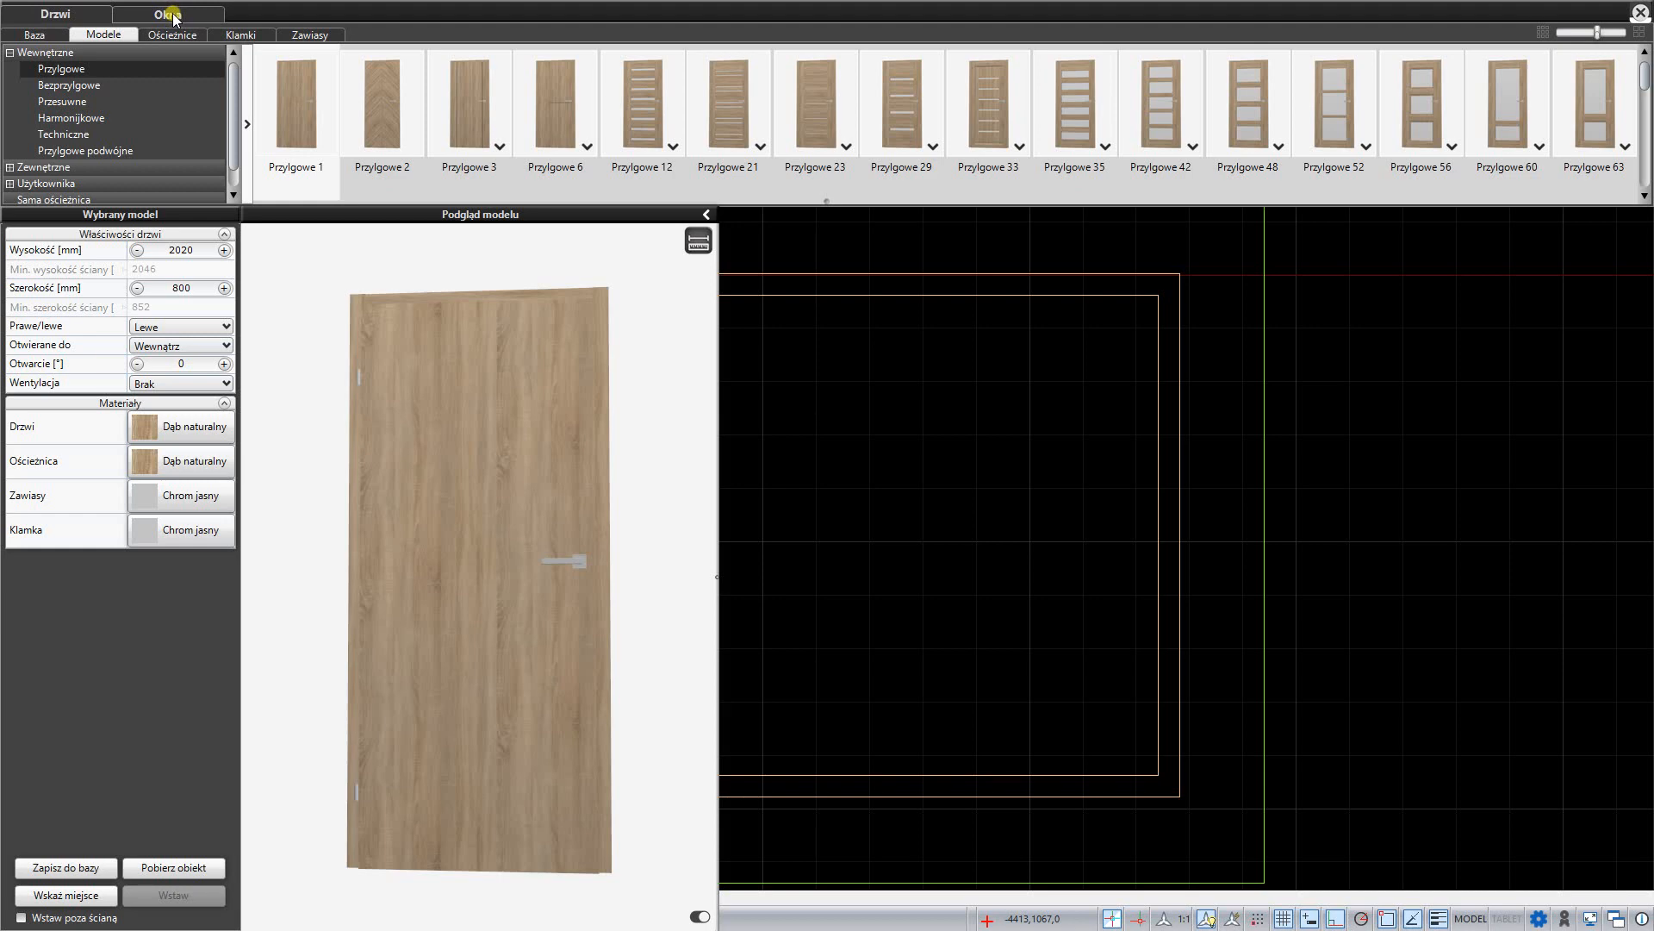
left_click(173, 17)
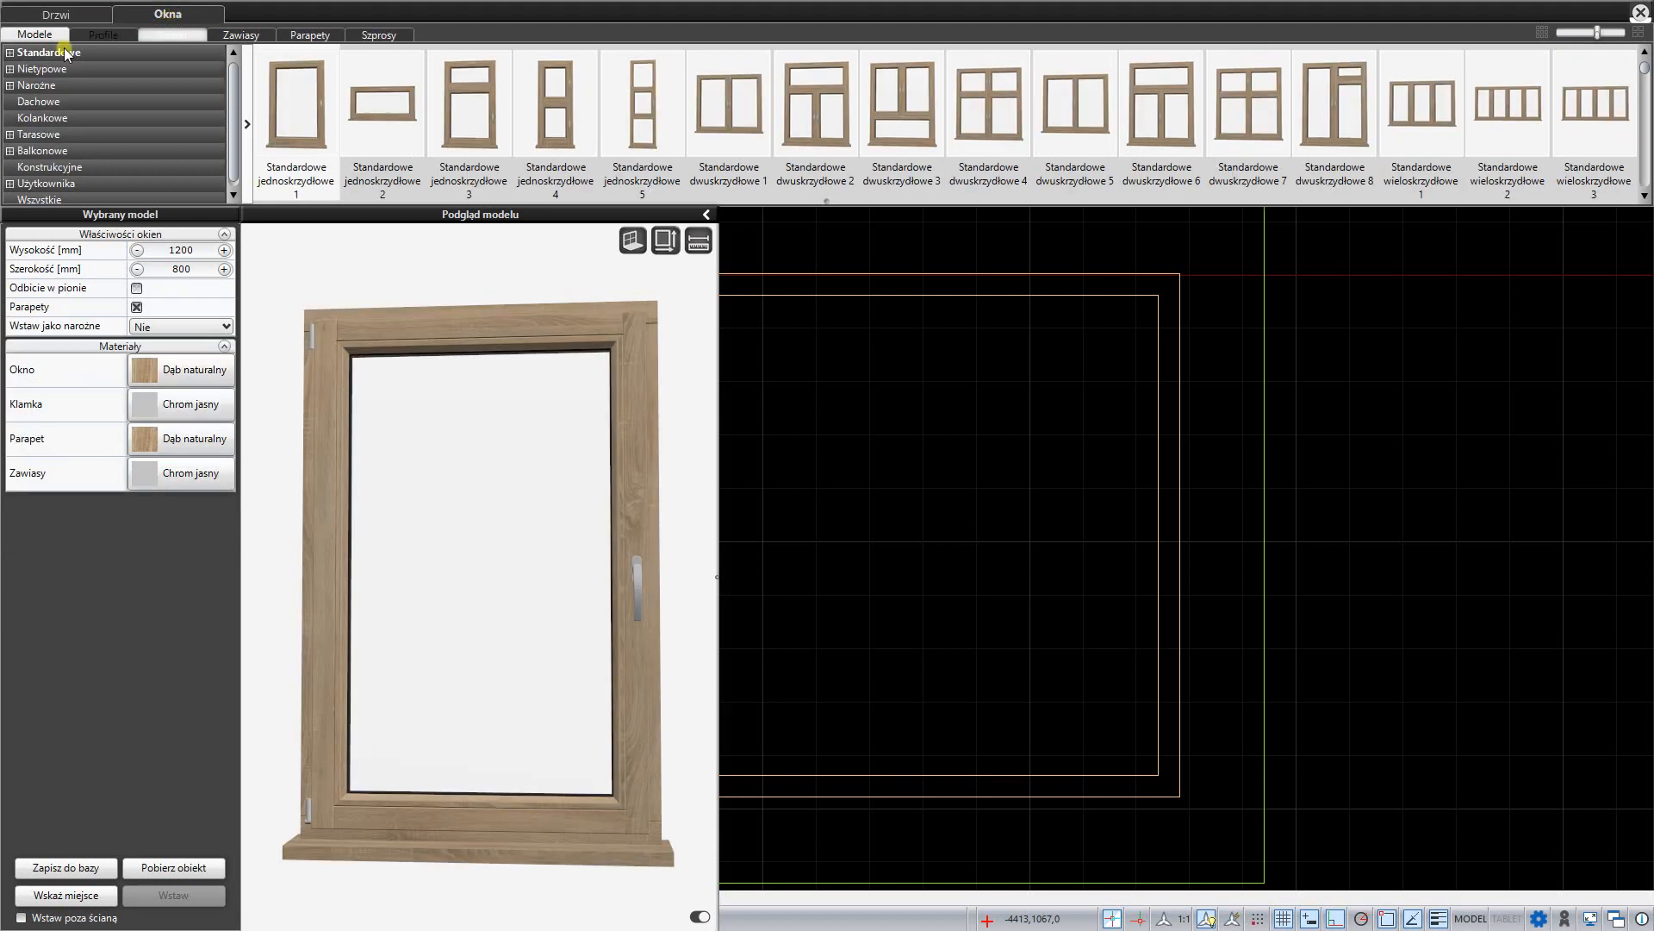
left_click(10, 52)
left_click(45, 85)
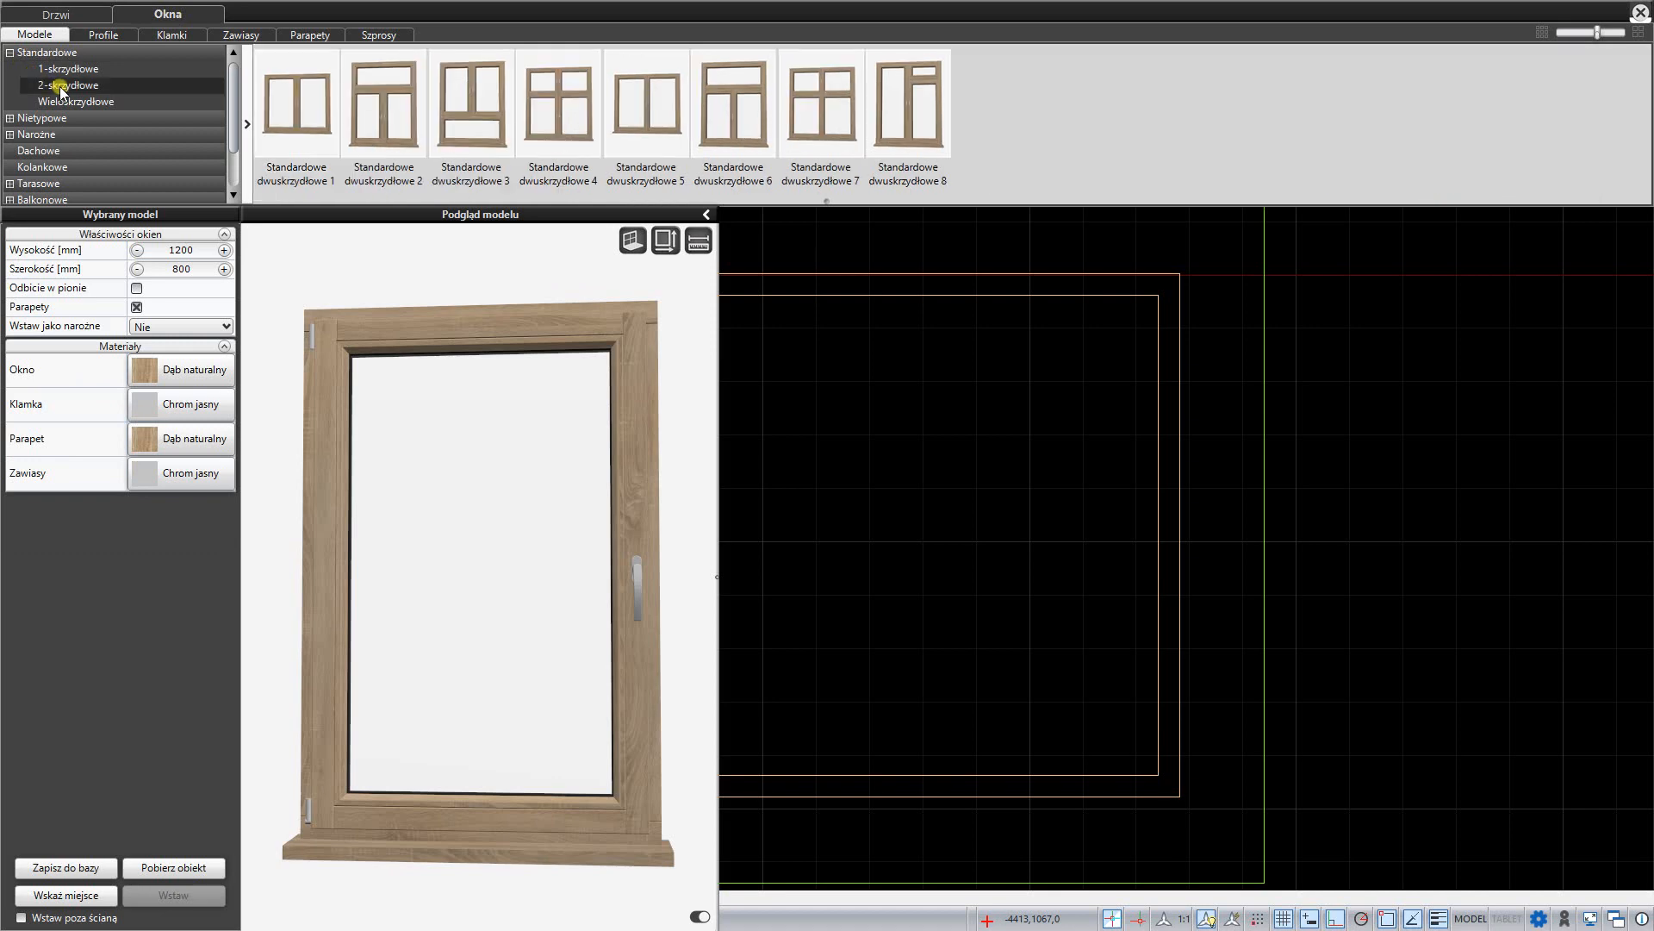
left_click(734, 122)
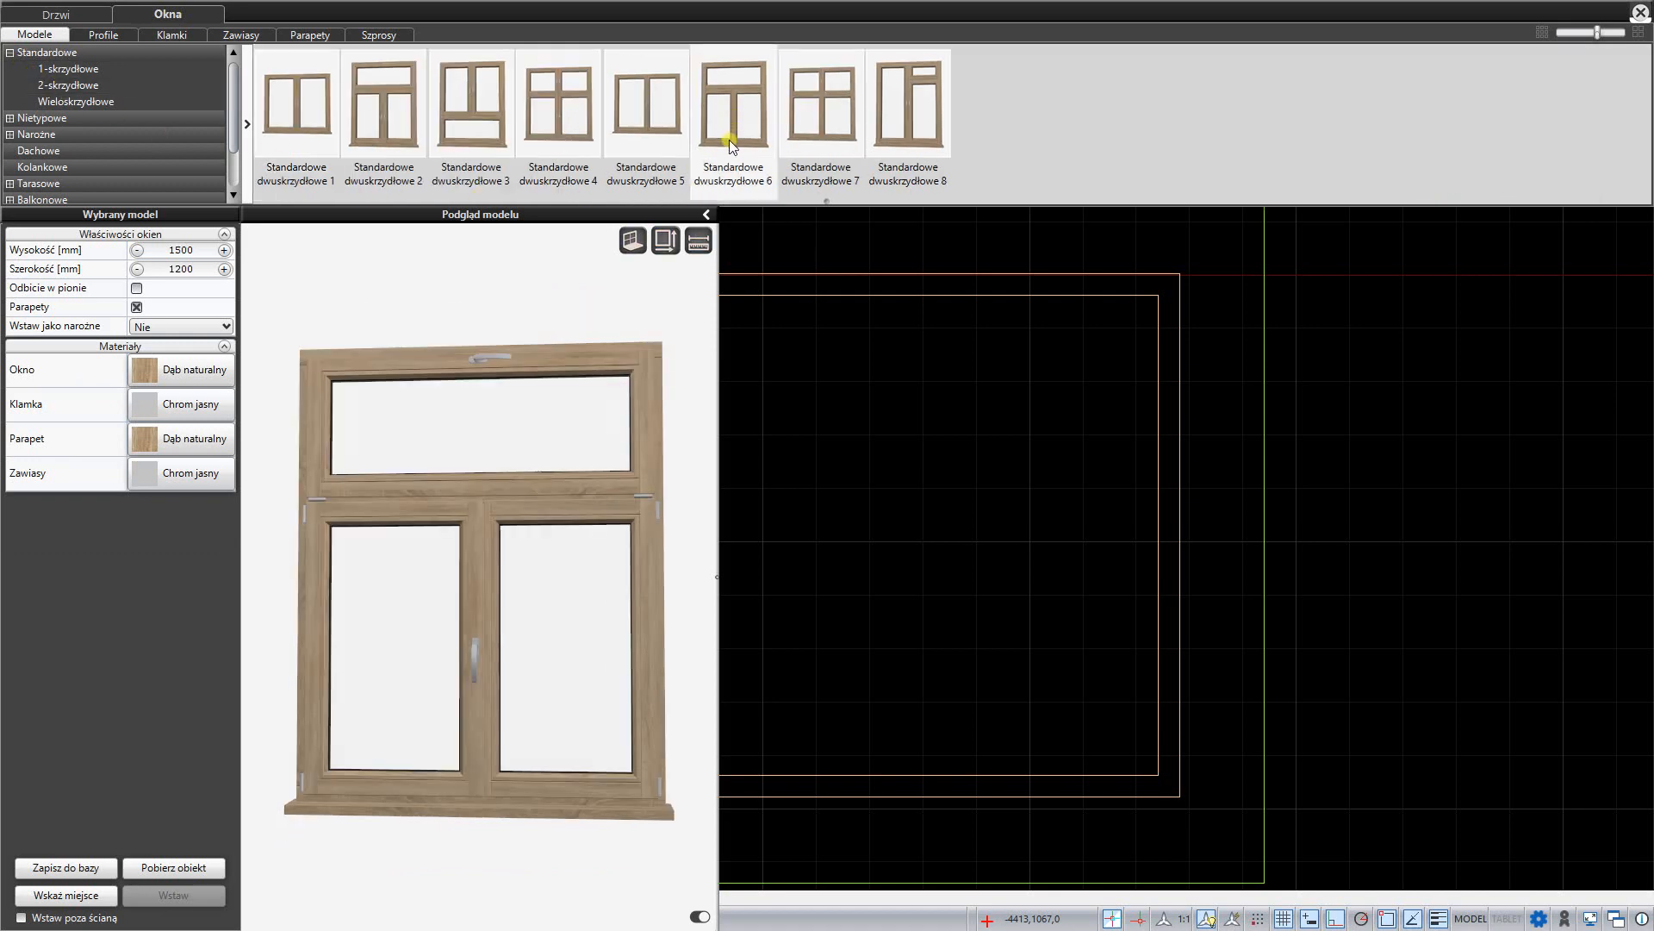
Step: Insert the window in the room's upper wall with distance A 1000 mm and depth 0
left_click(65, 895)
left_click(636, 354)
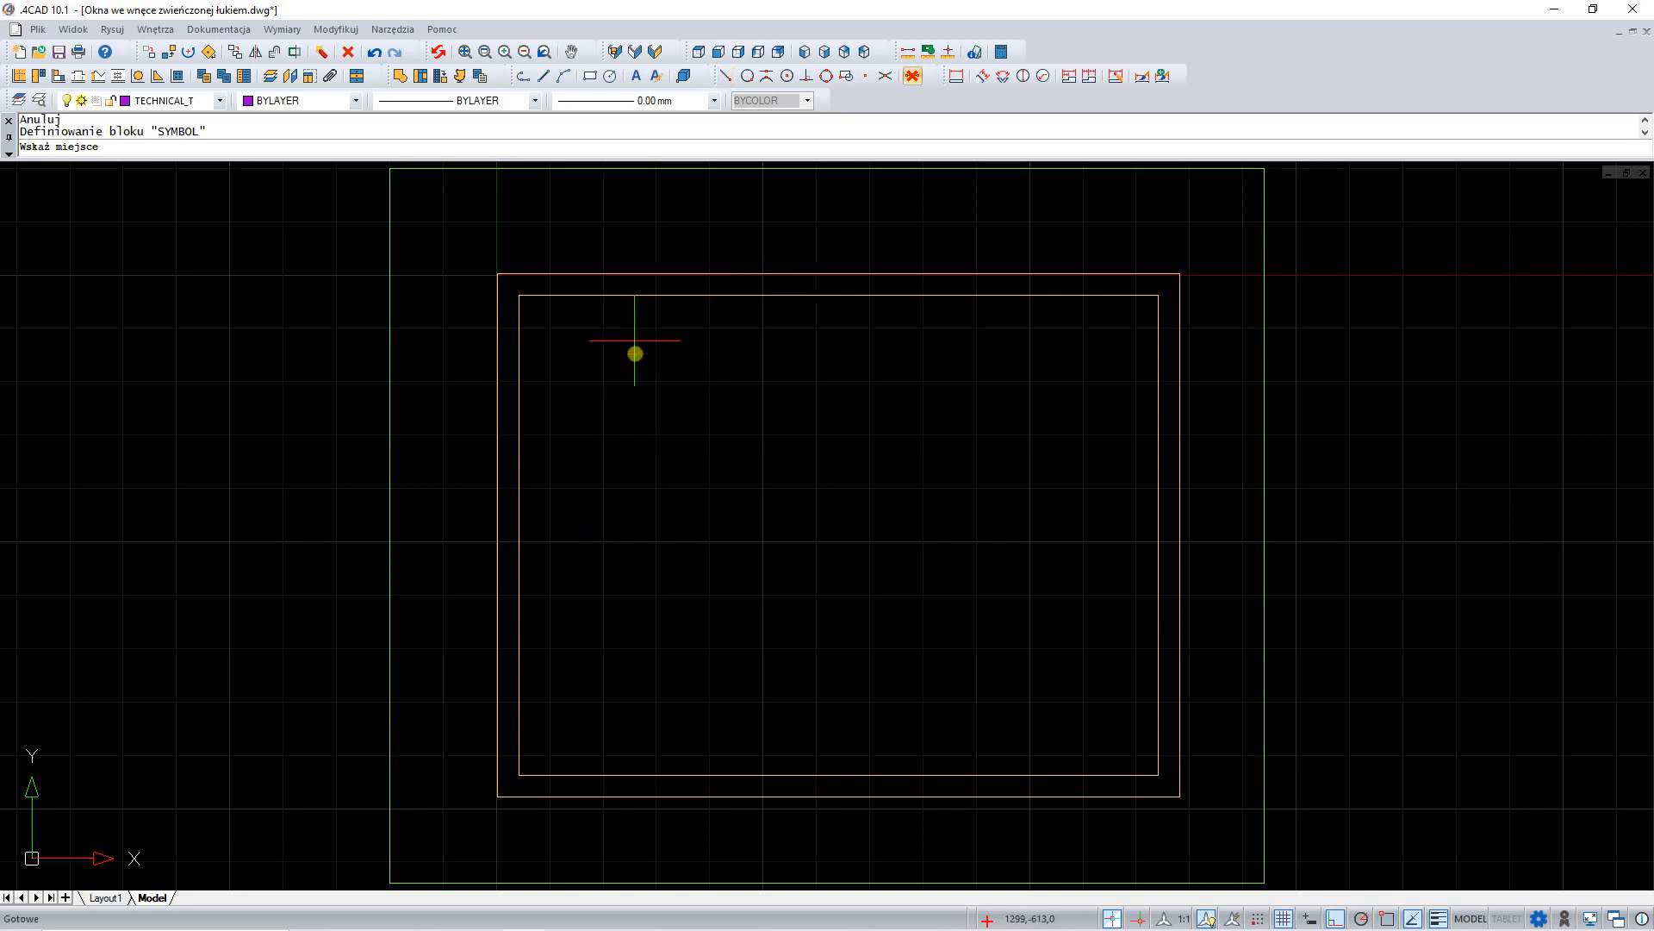
double_click(137, 249)
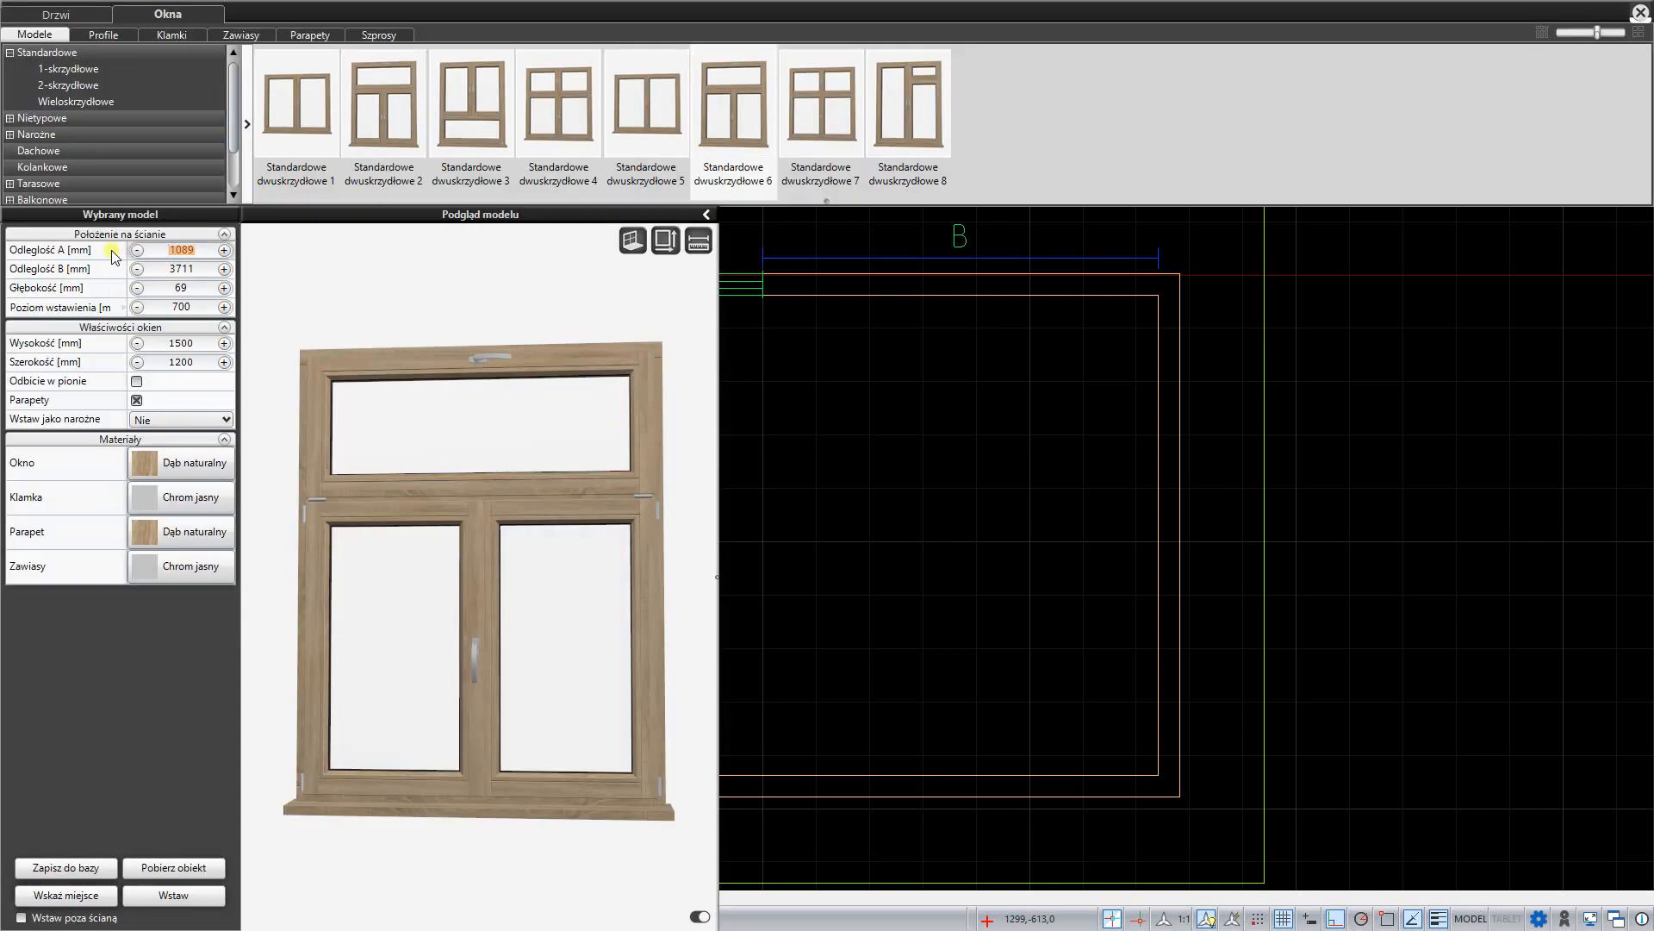
type("1000")
key("Tab")
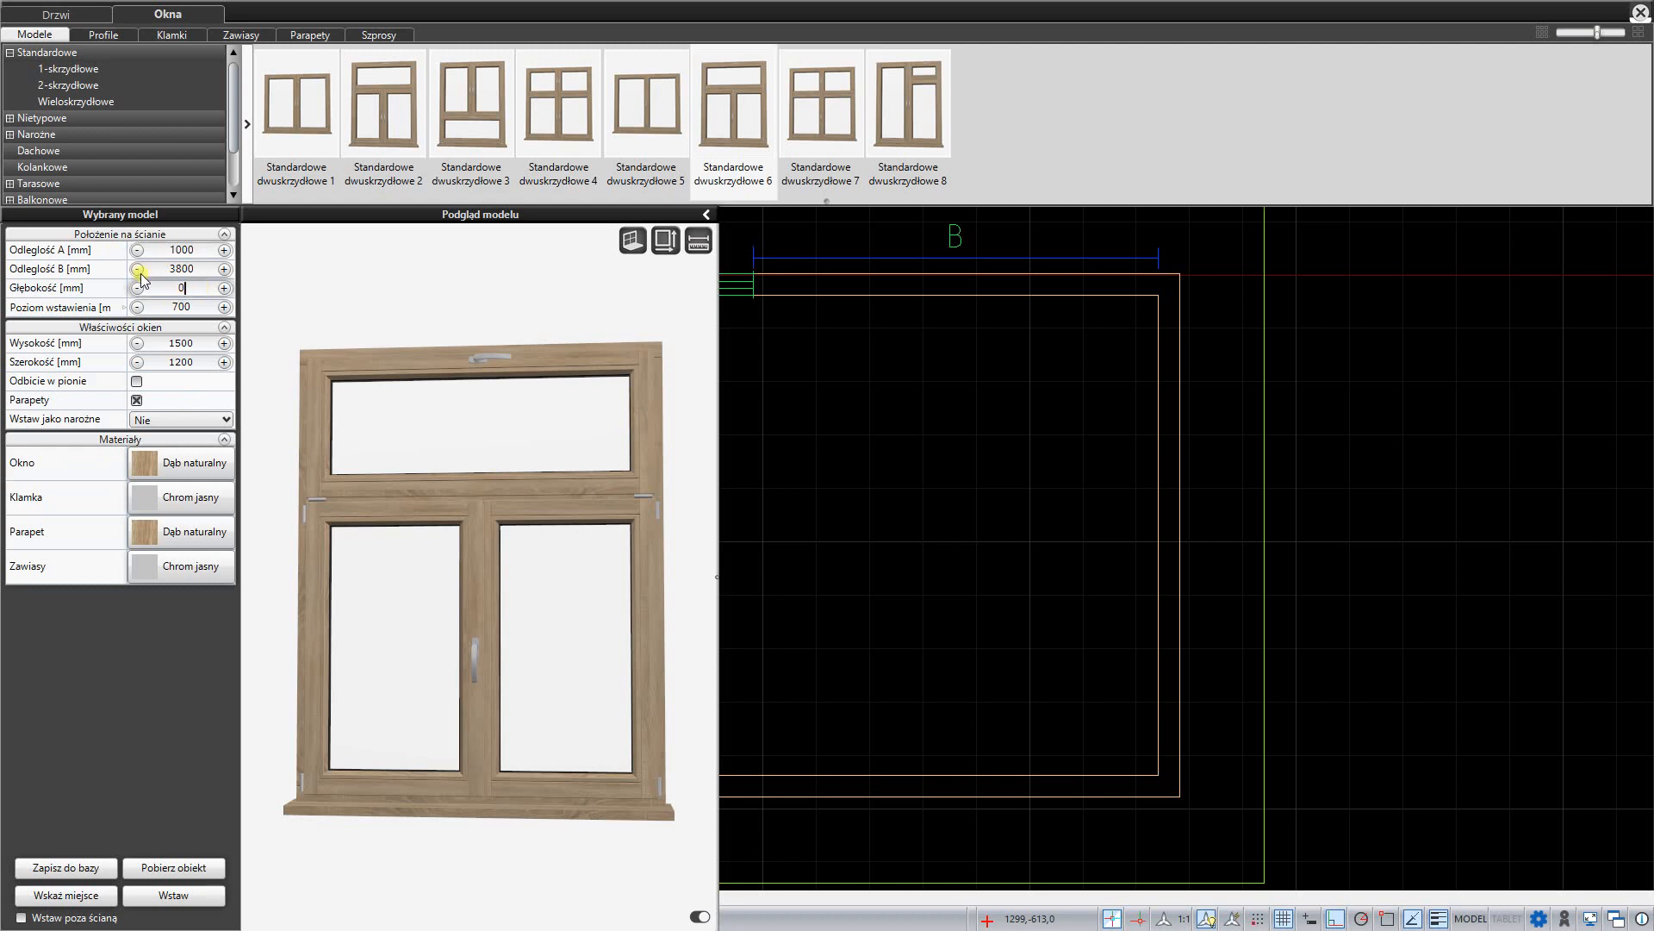
type("0")
left_click(163, 894)
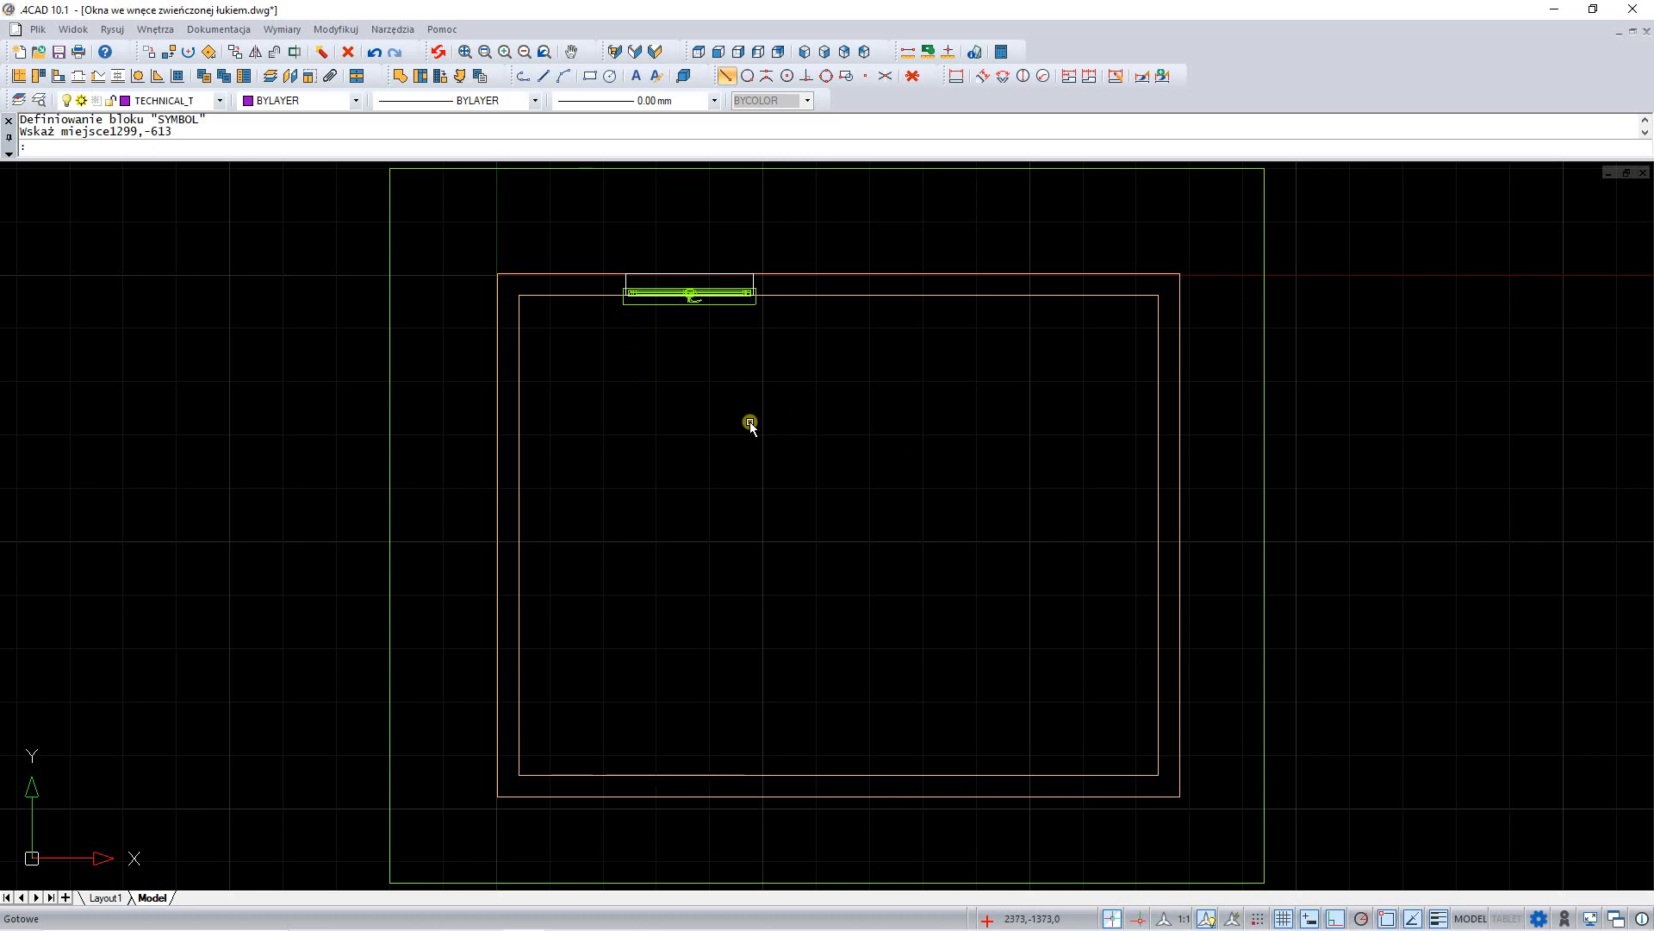
left_click(749, 422)
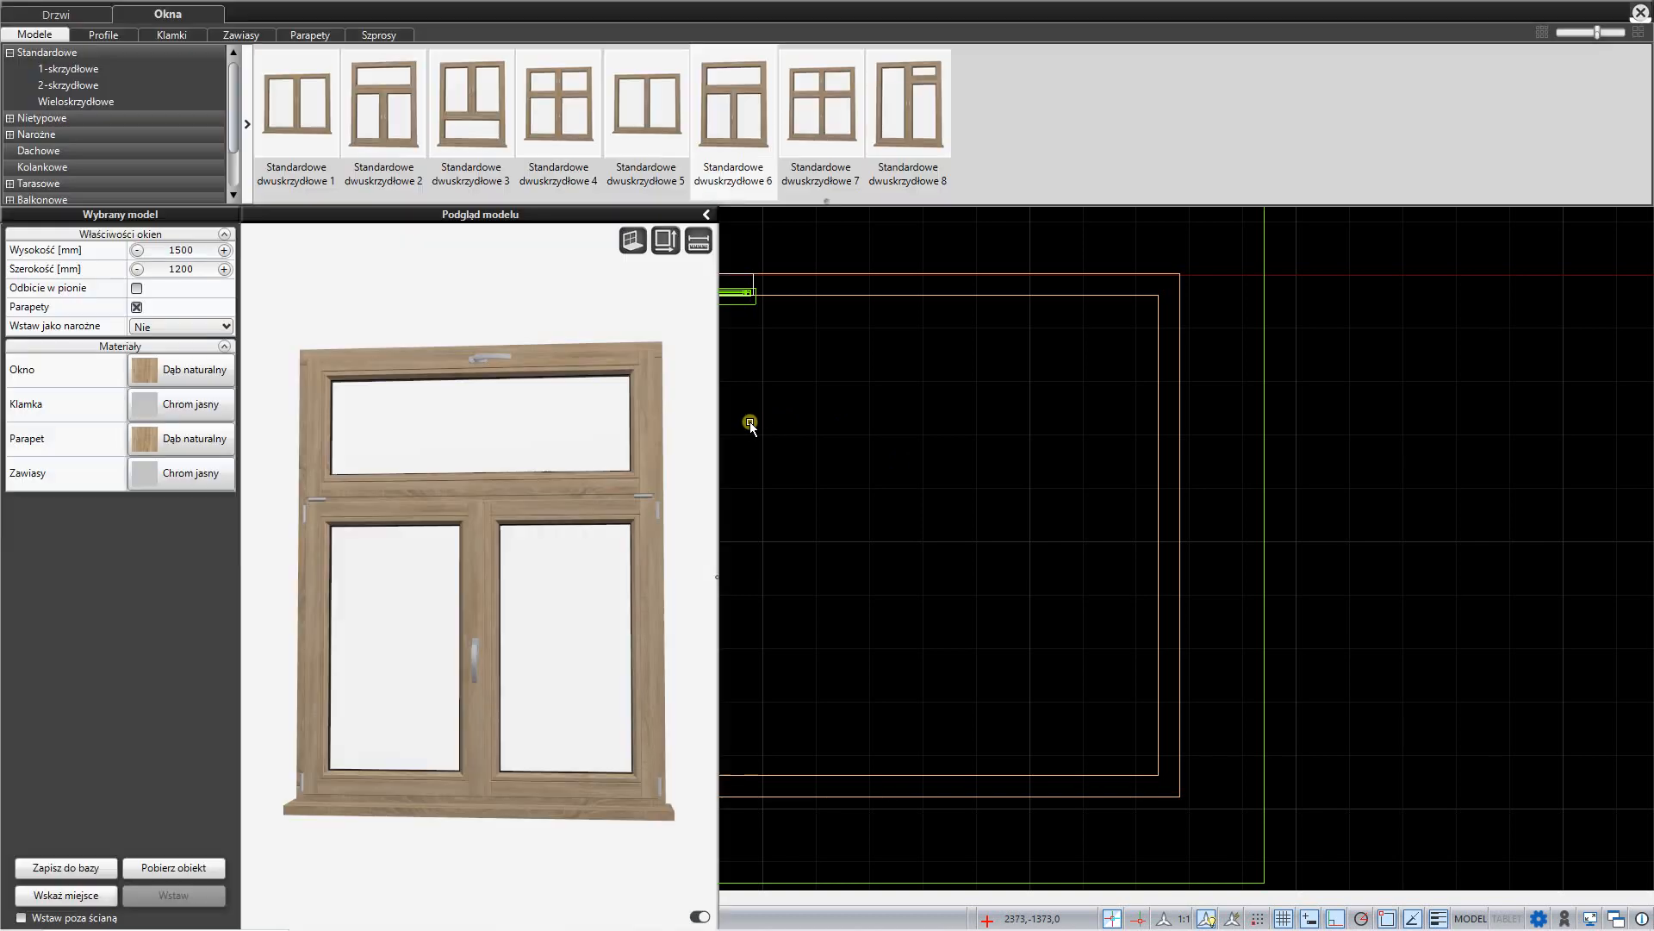
Step: Insert a second identical window in the same wall with distance B 1000 mm and depth 0
left_click(90, 892)
left_click(898, 396)
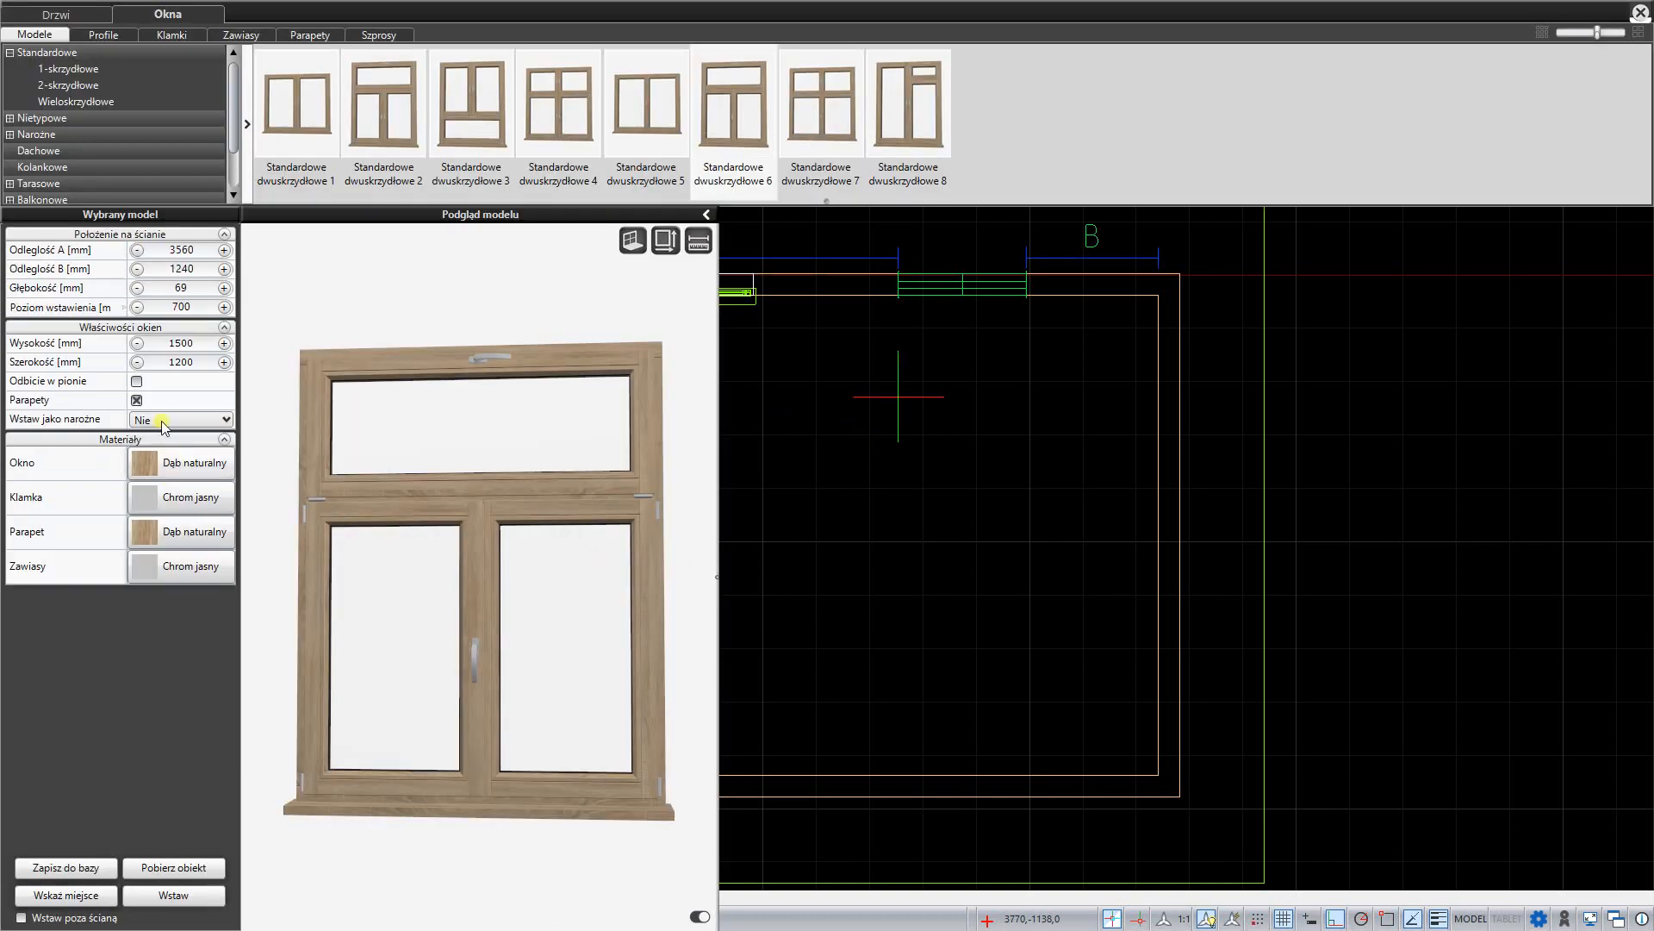
double_click(196, 268)
type("10")
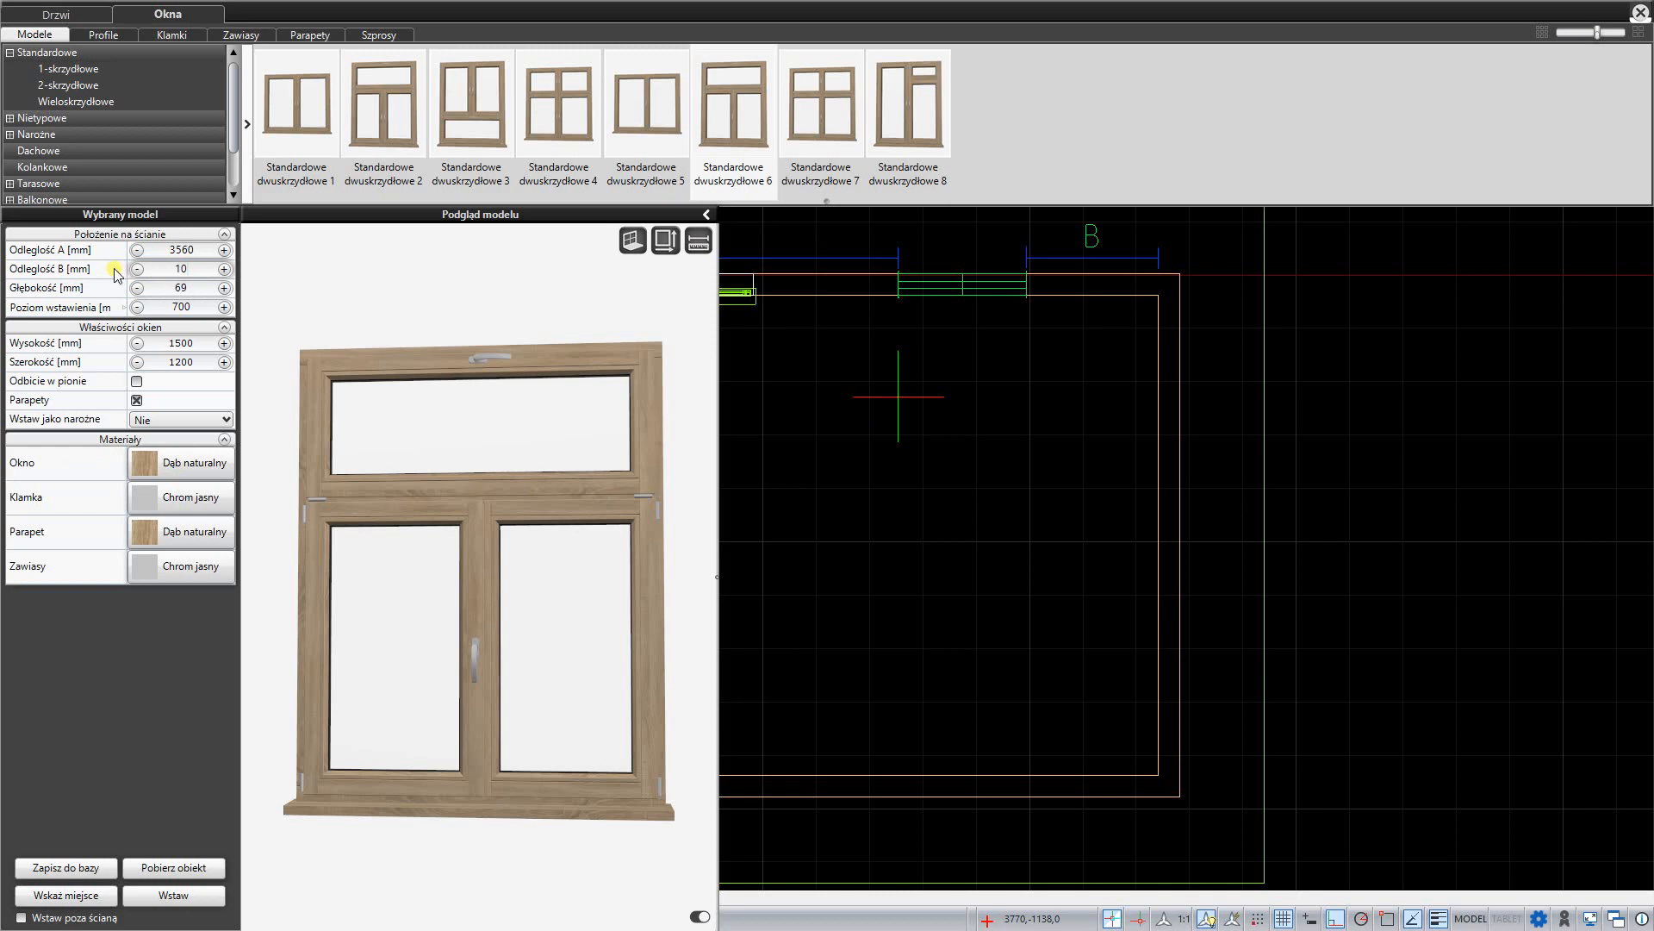
type("00")
key("Tab")
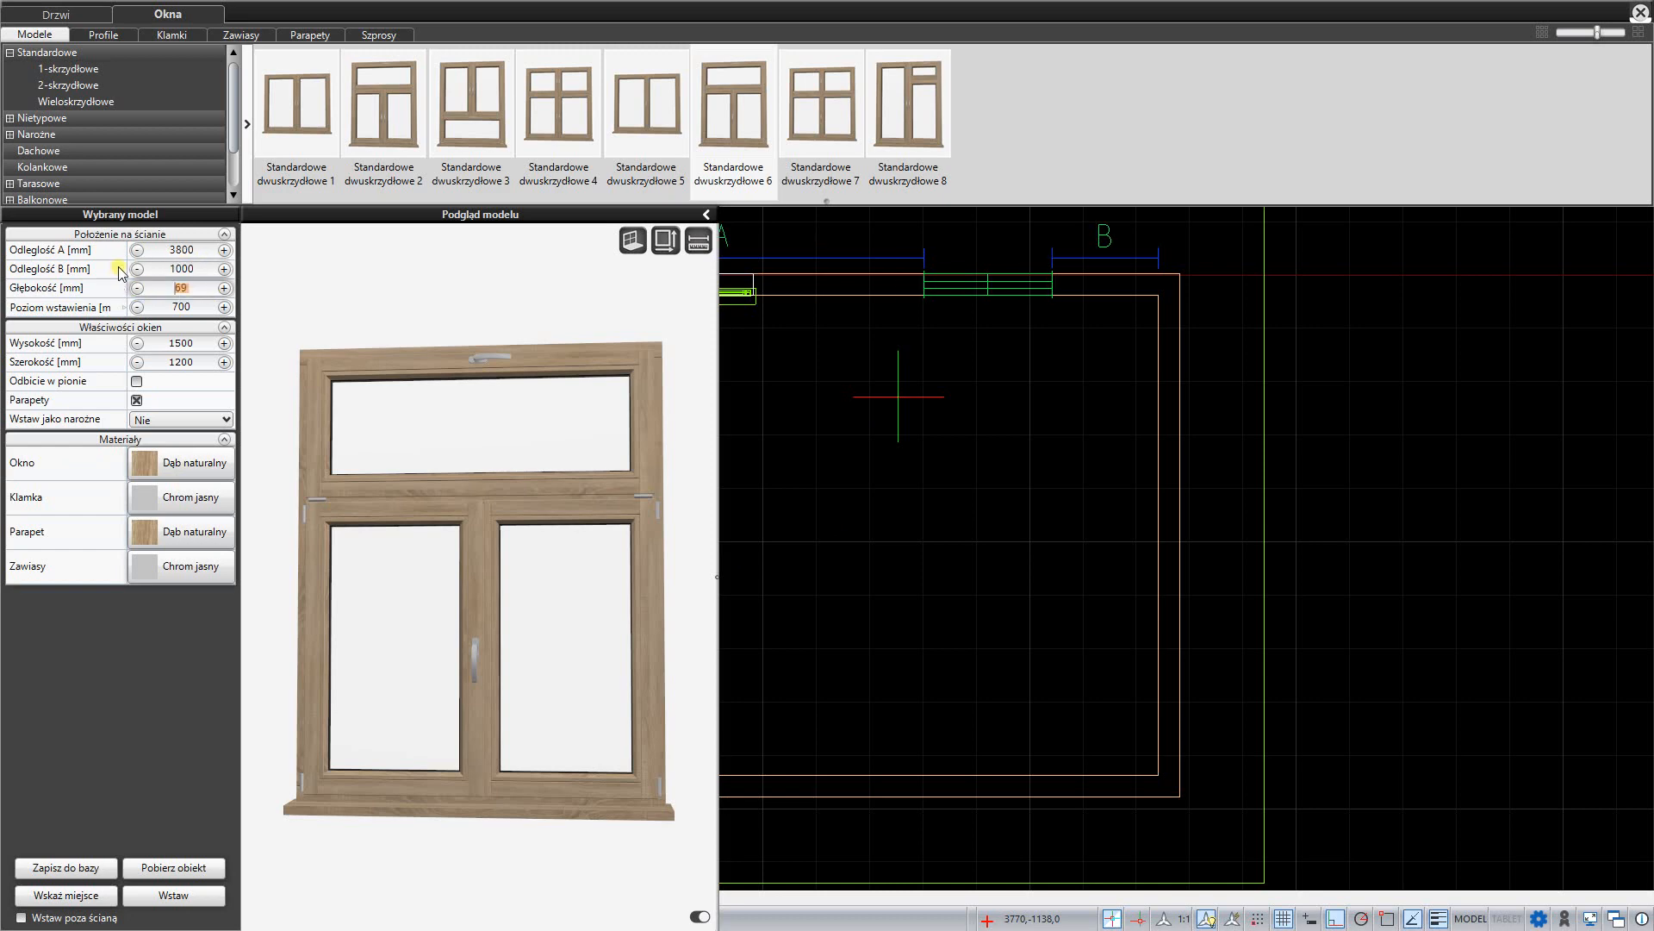
type("0")
left_click(188, 898)
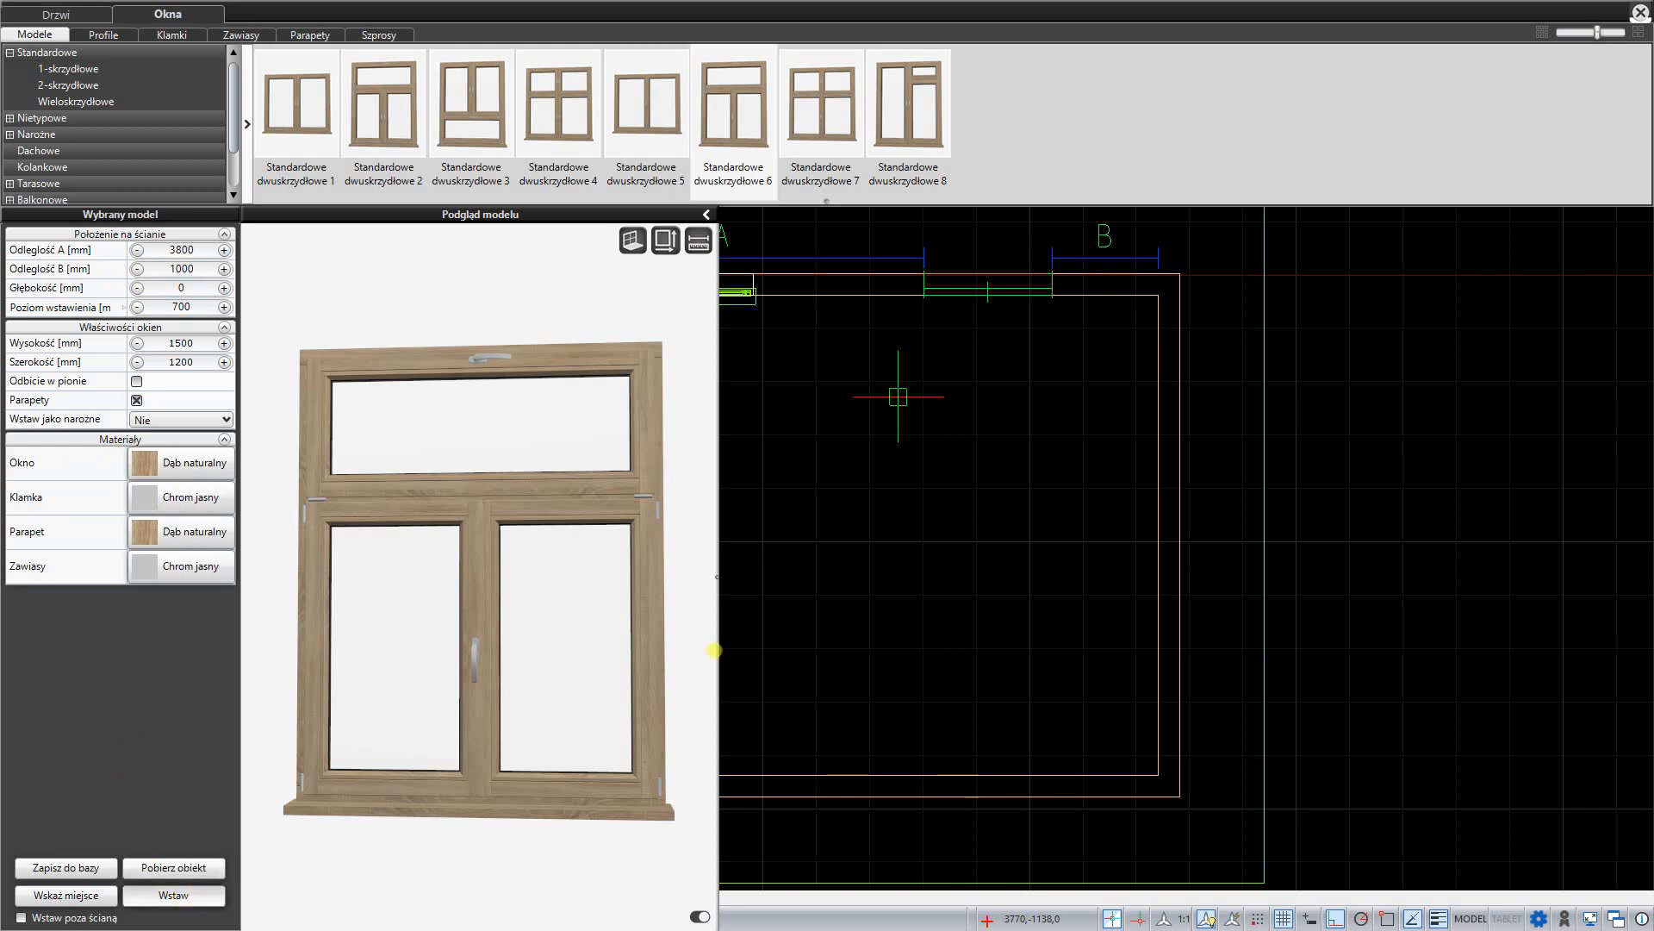
Step: Measure the distance between the facing edges of the two window openings along the outer wall line
left_click(909, 53)
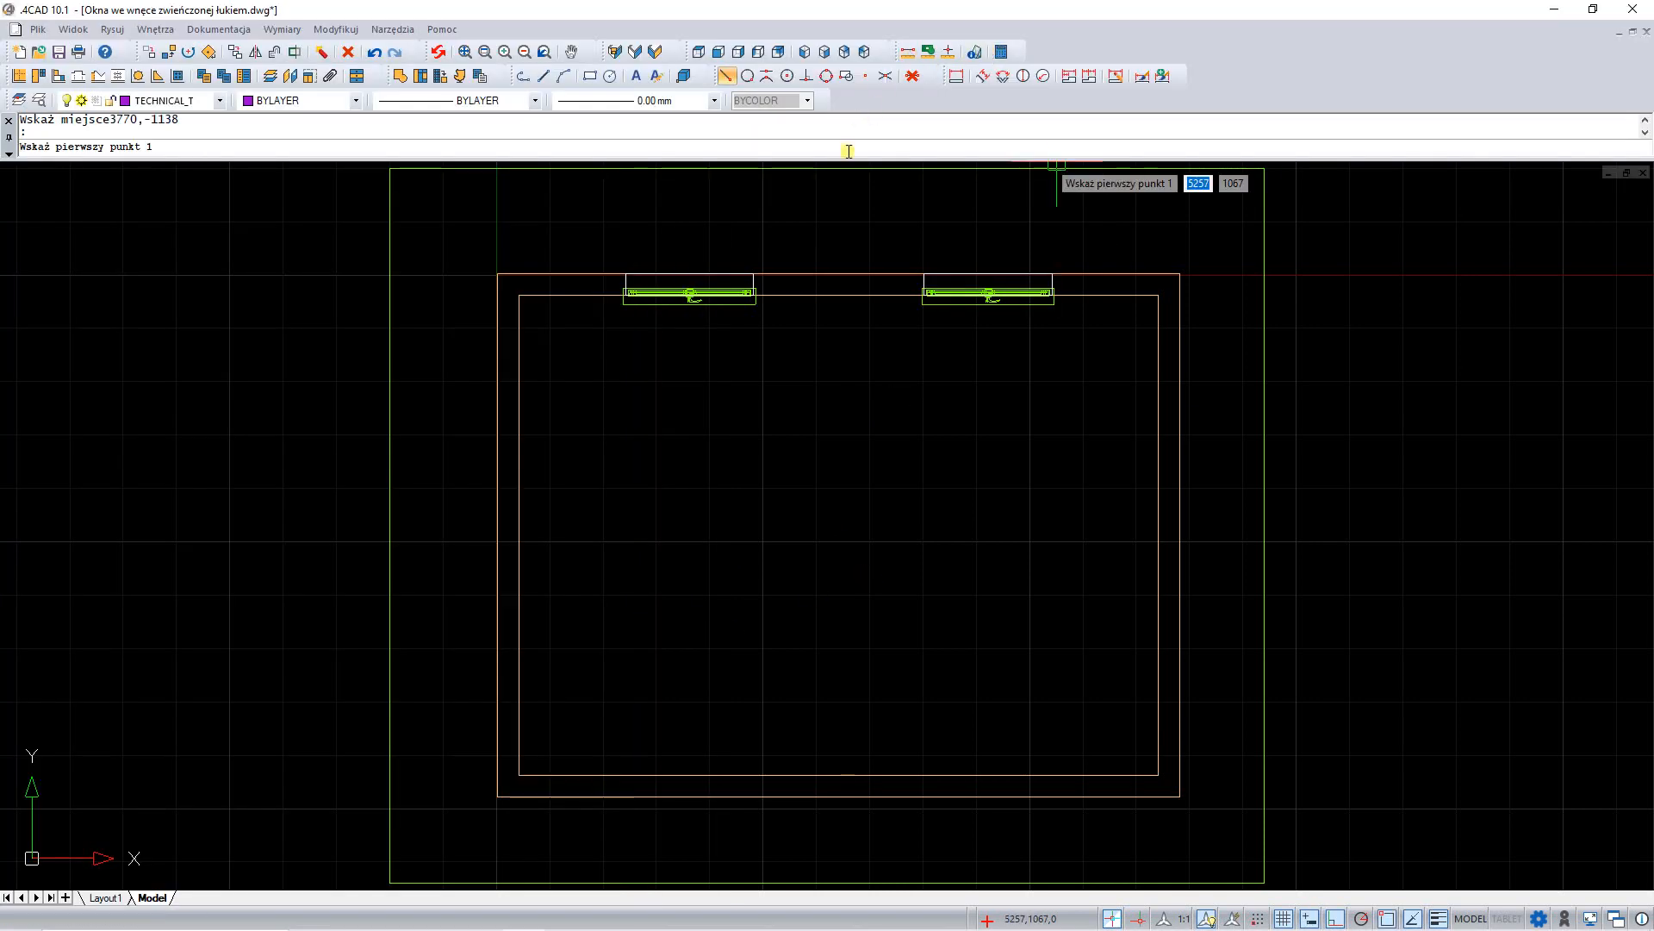
left_click(753, 274)
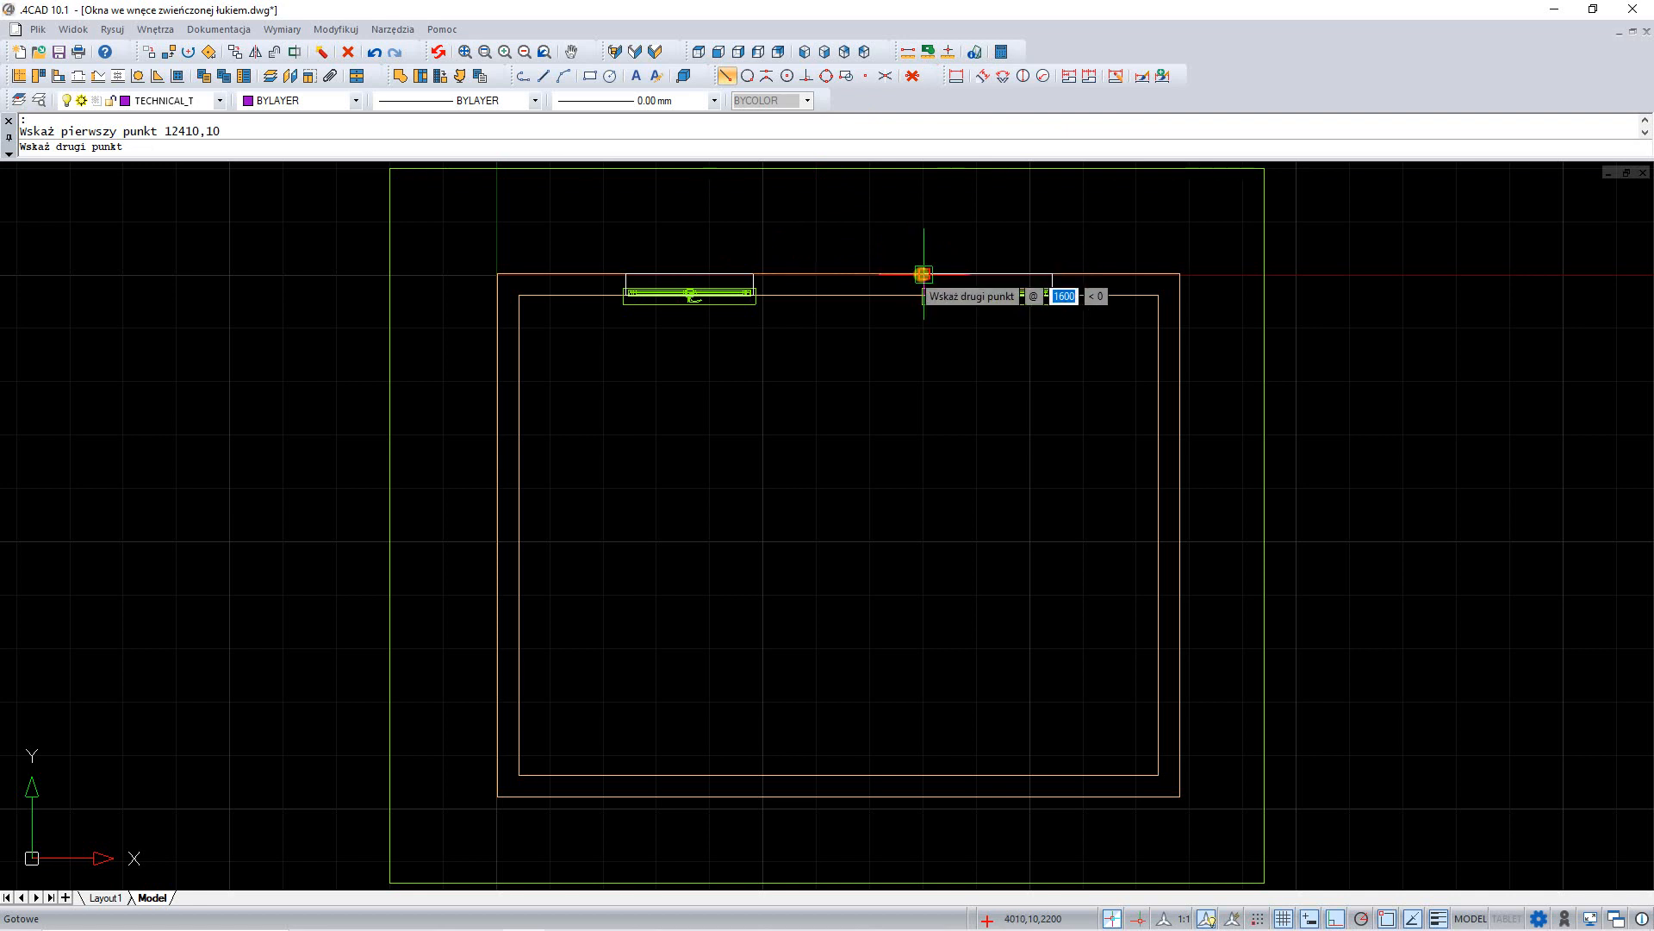
left_click(923, 274)
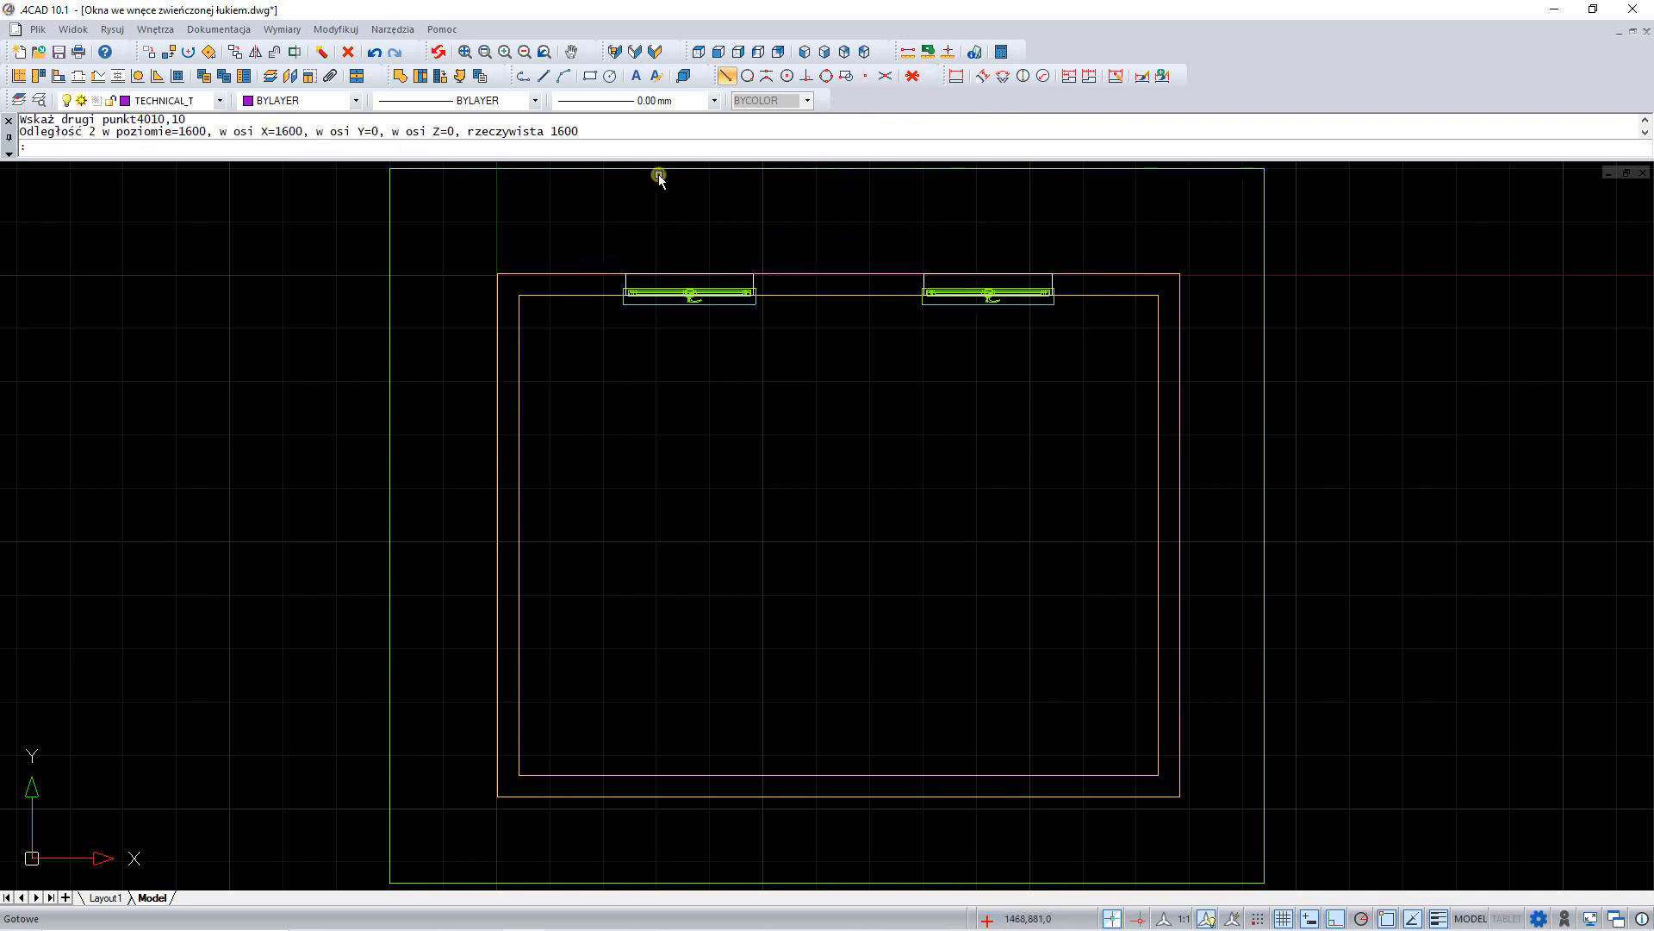
Step: Switch to the front view and align the UCS with the current view
left_click(718, 53)
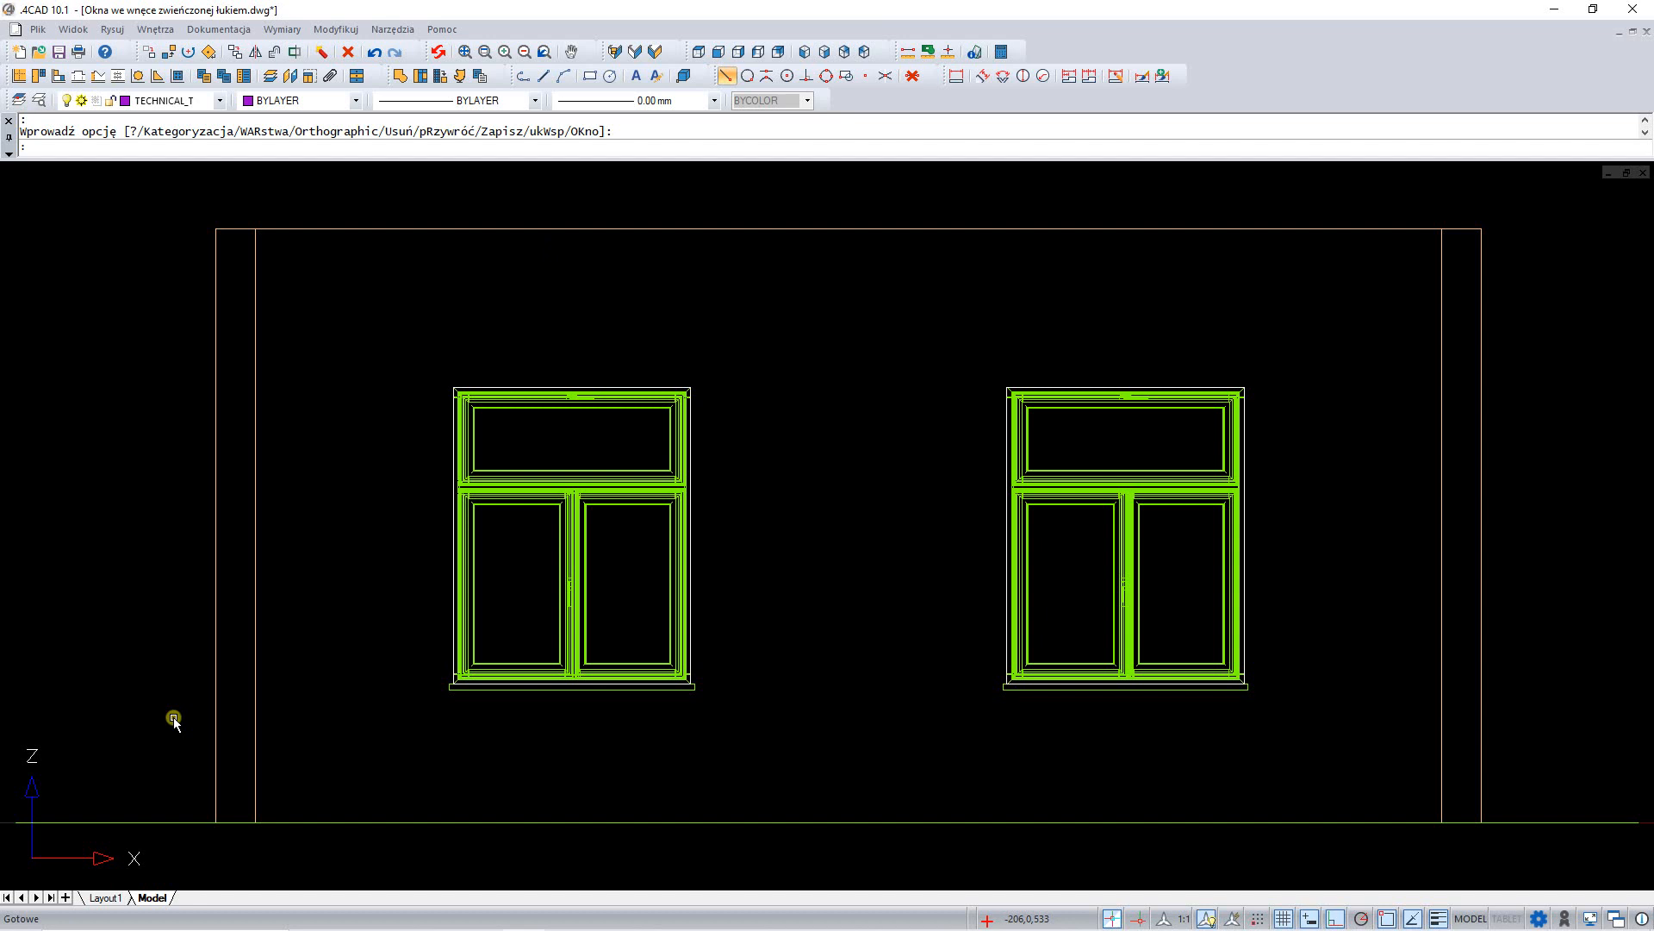
type("UCS")
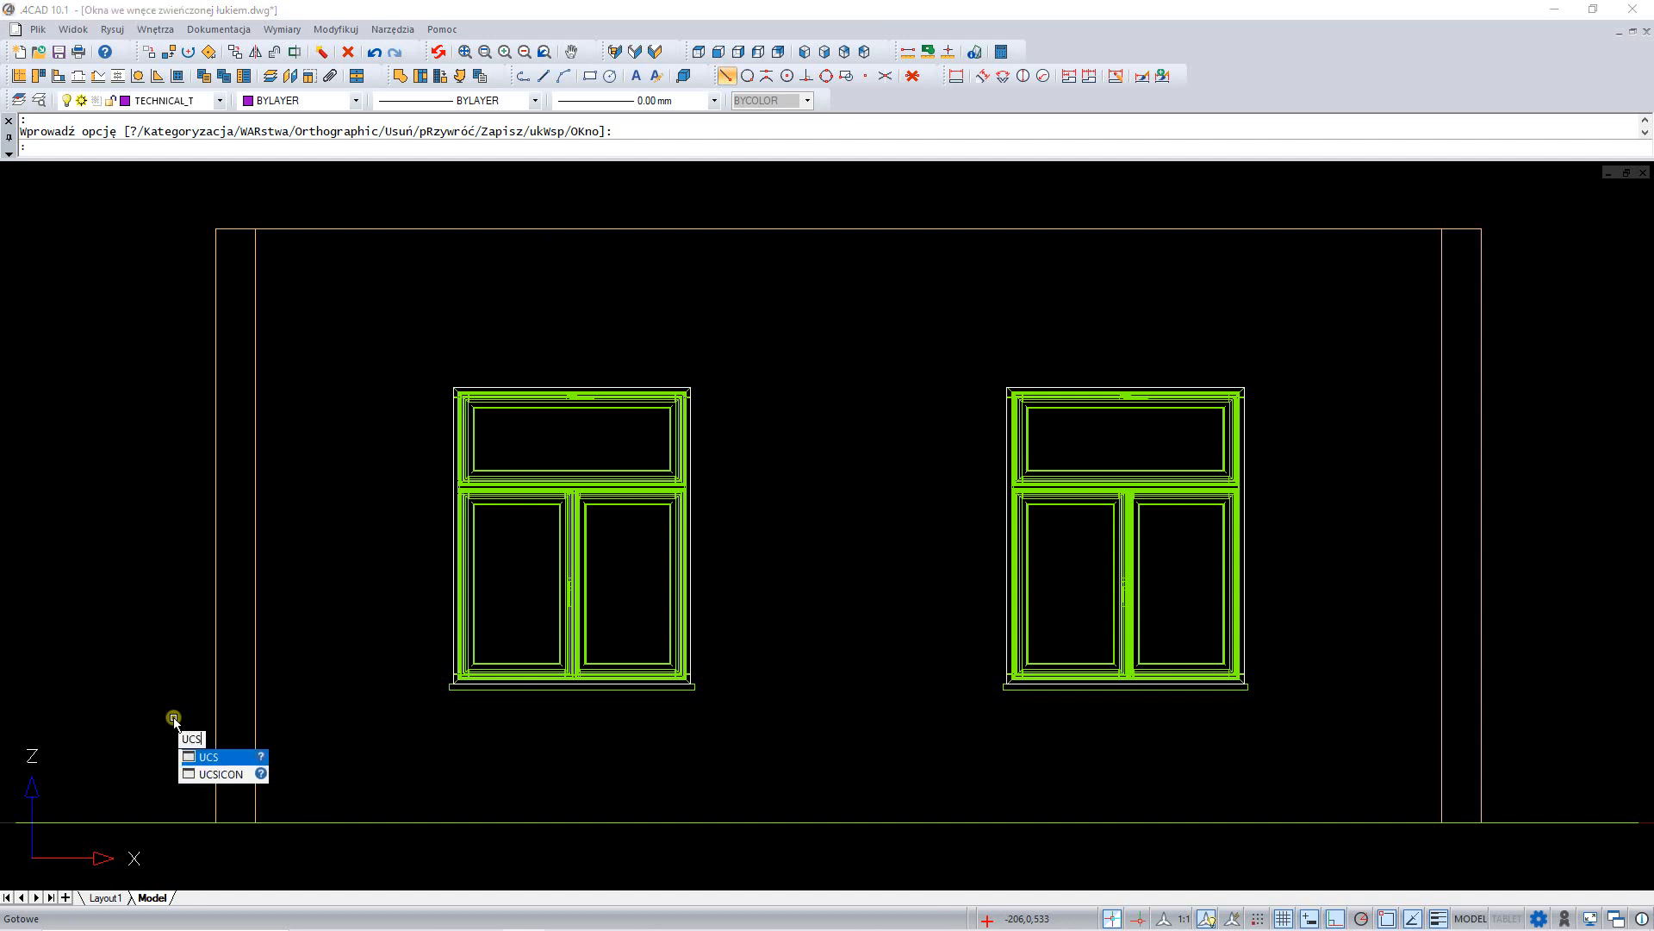
key("Return")
type("w")
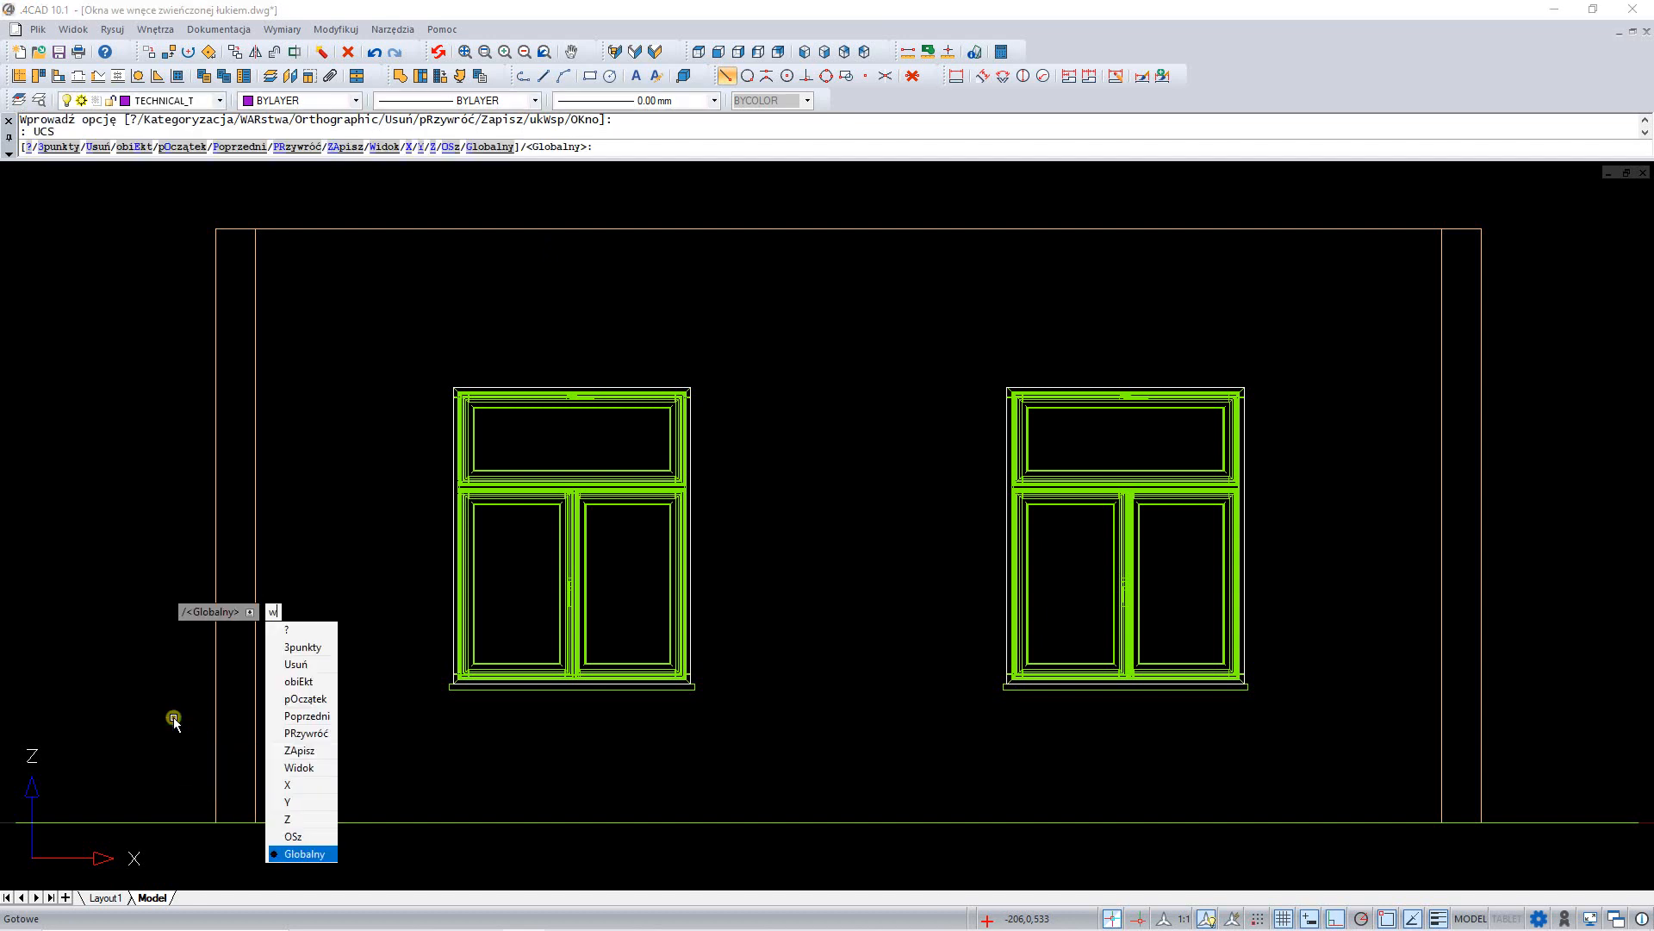
key("Return")
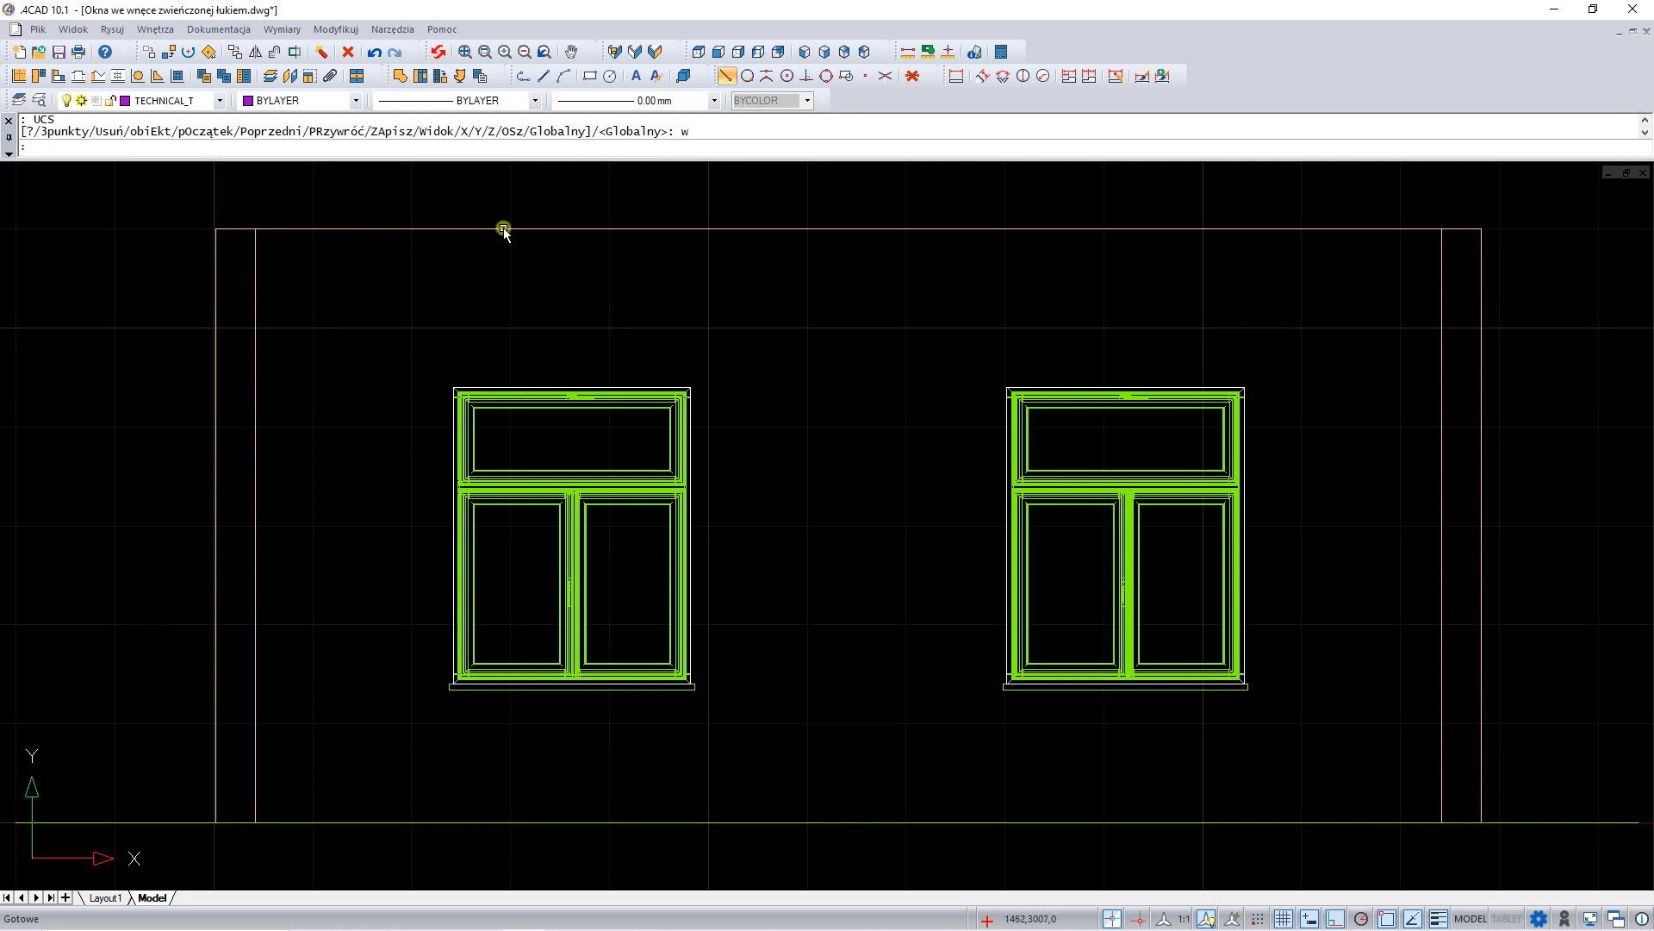
Step: Draw a 6000 × 3000 mm rectangle over the wall's inner face, from the lower left floor corner to the upper right corner
left_click(589, 77)
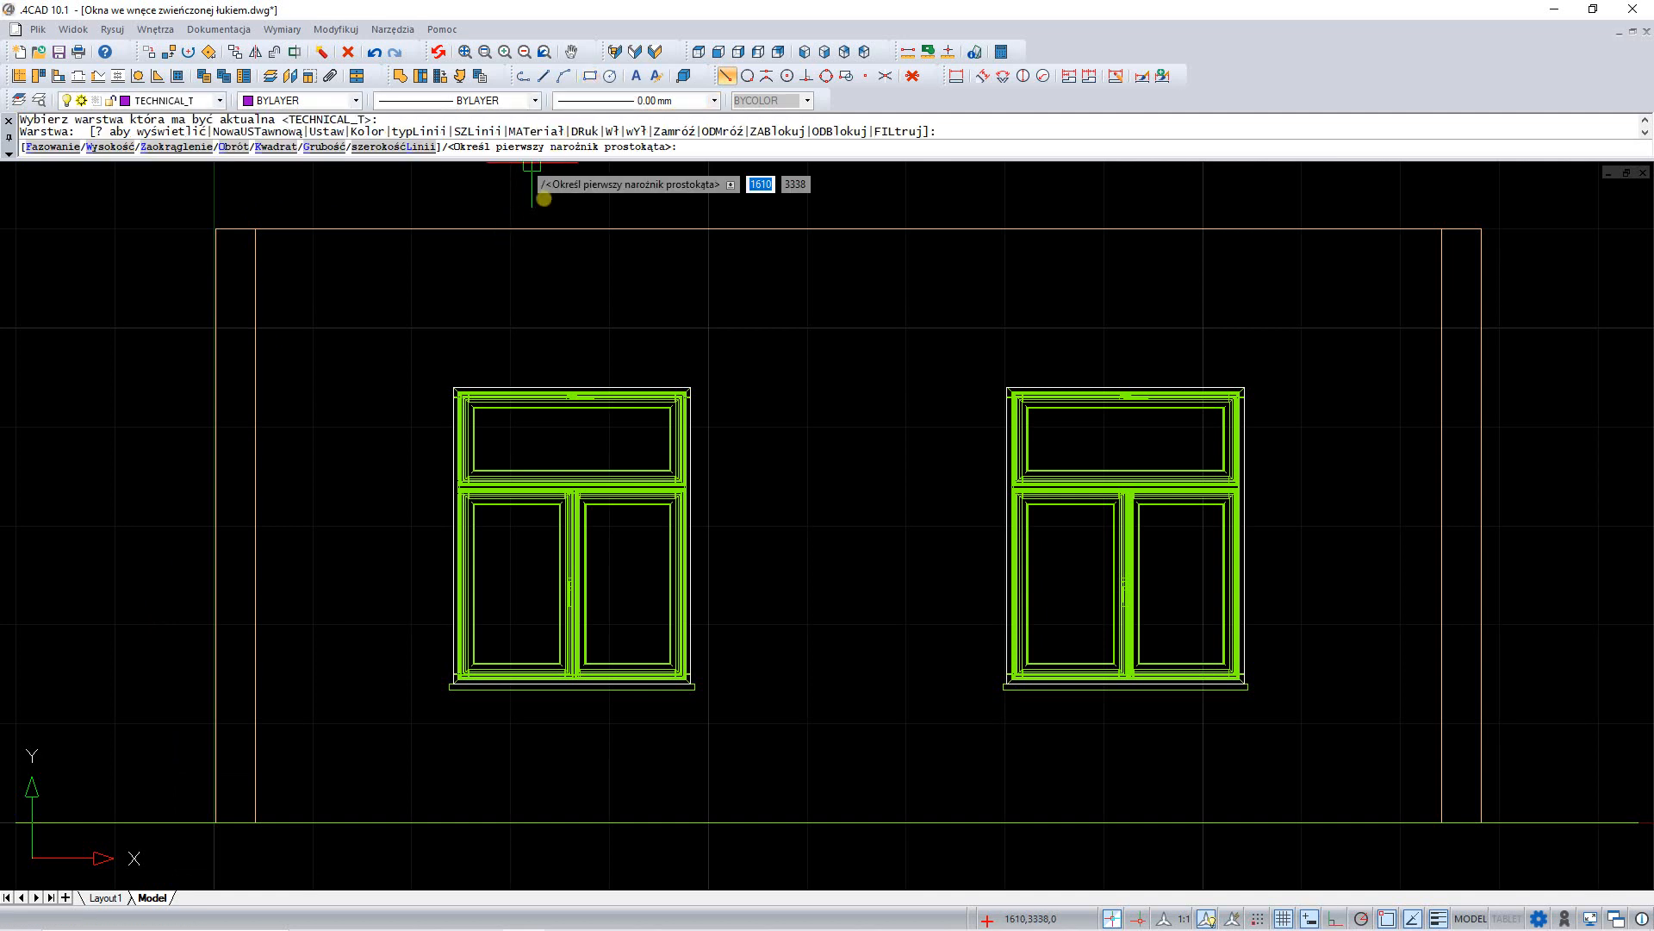
left_click(255, 823)
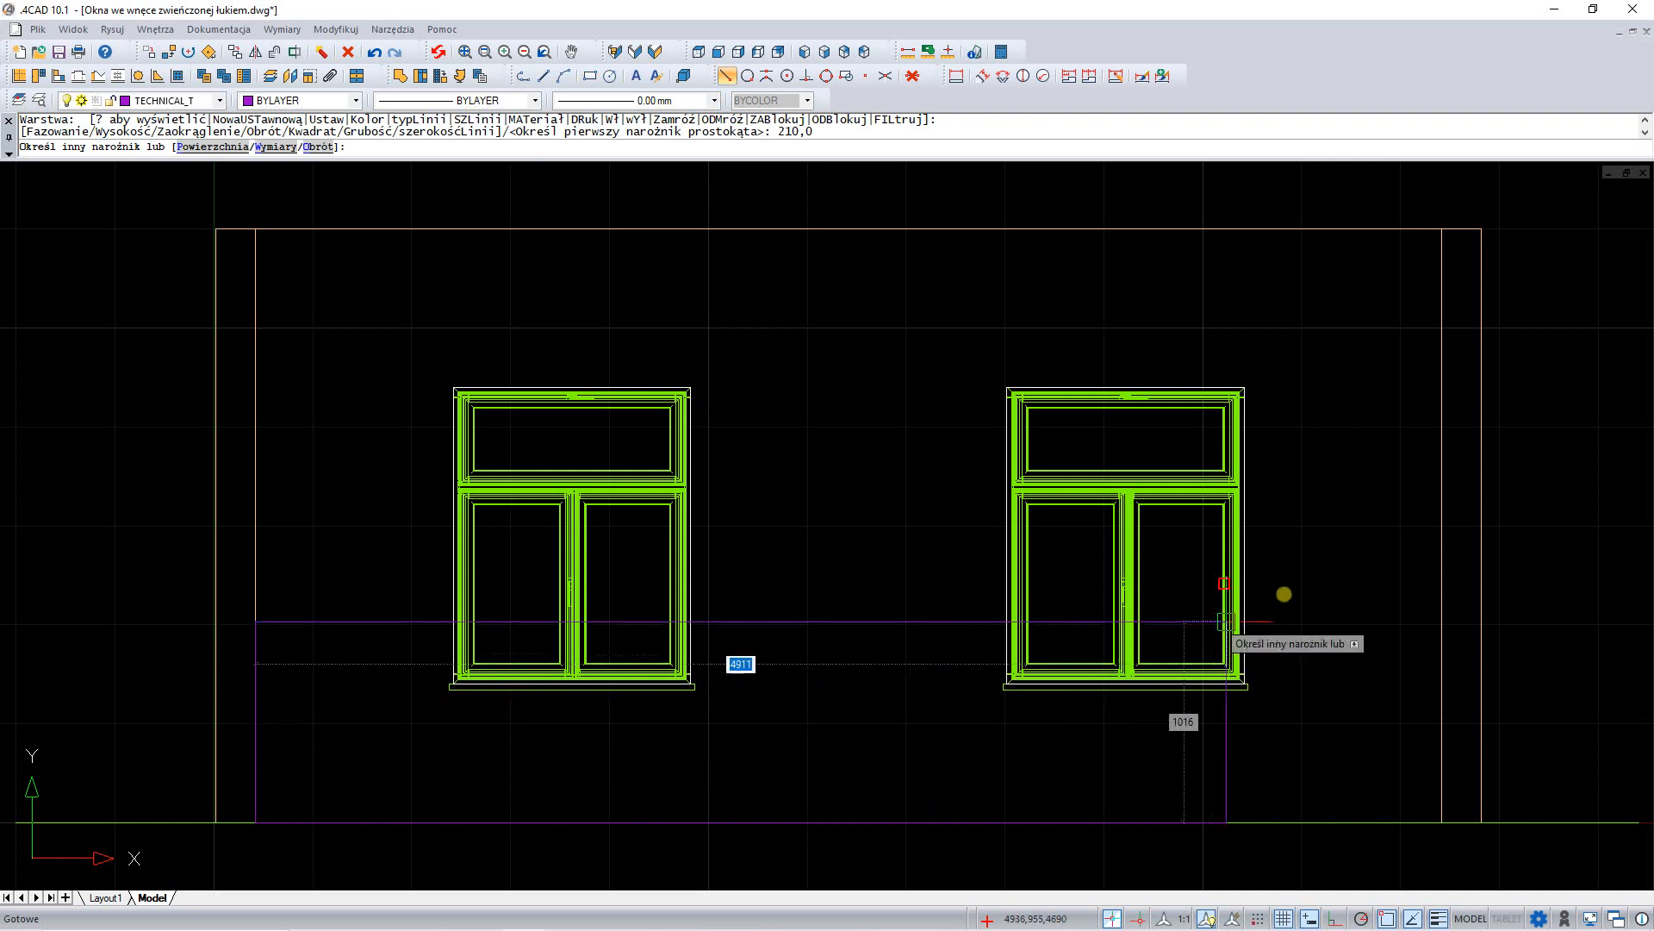
left_click(1441, 229)
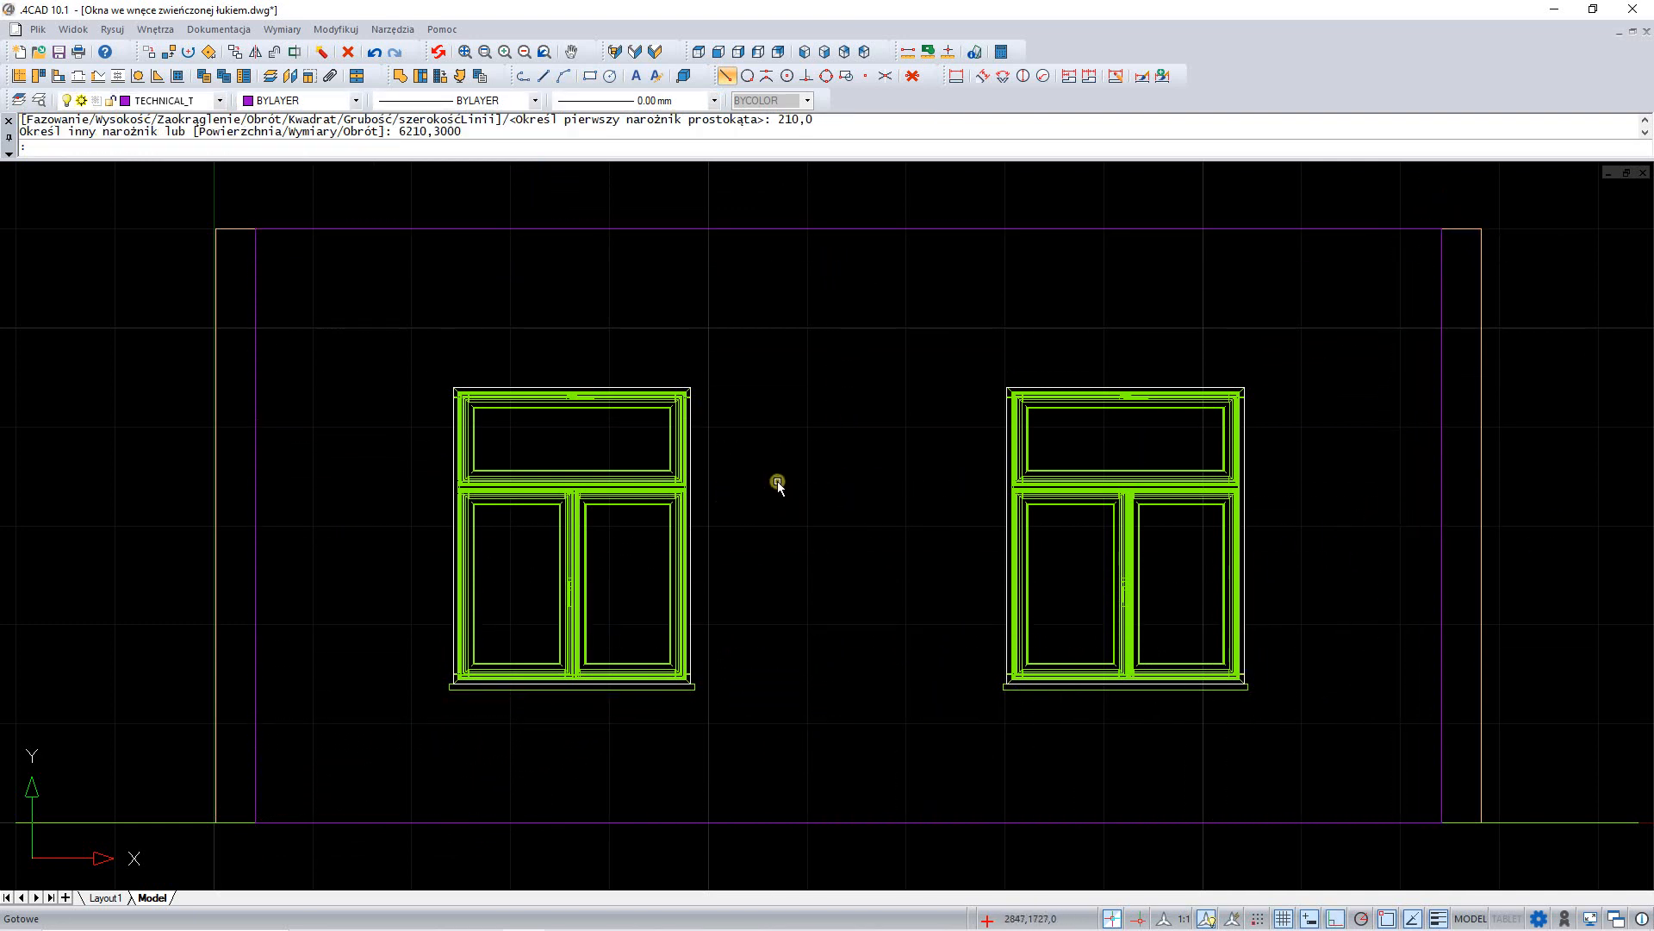
Step: Draw a 1200 × 1500 mm rectangle along the opening outline of the left window
key("Return")
scroll(778, 480, "up", 1)
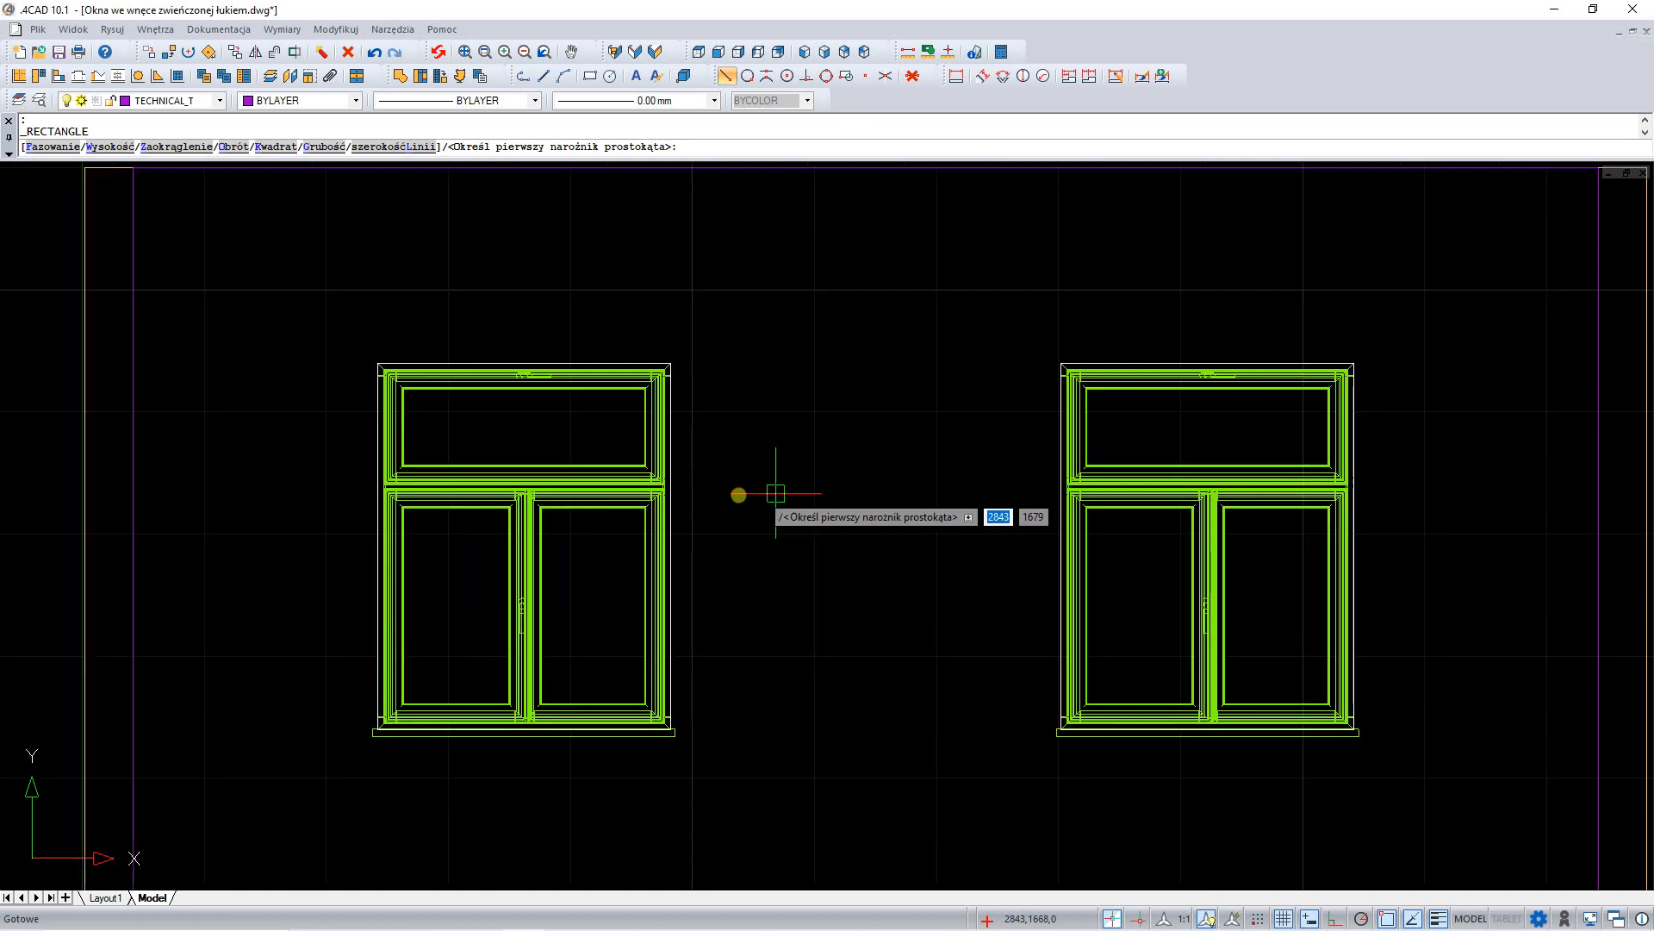
left_click(376, 362)
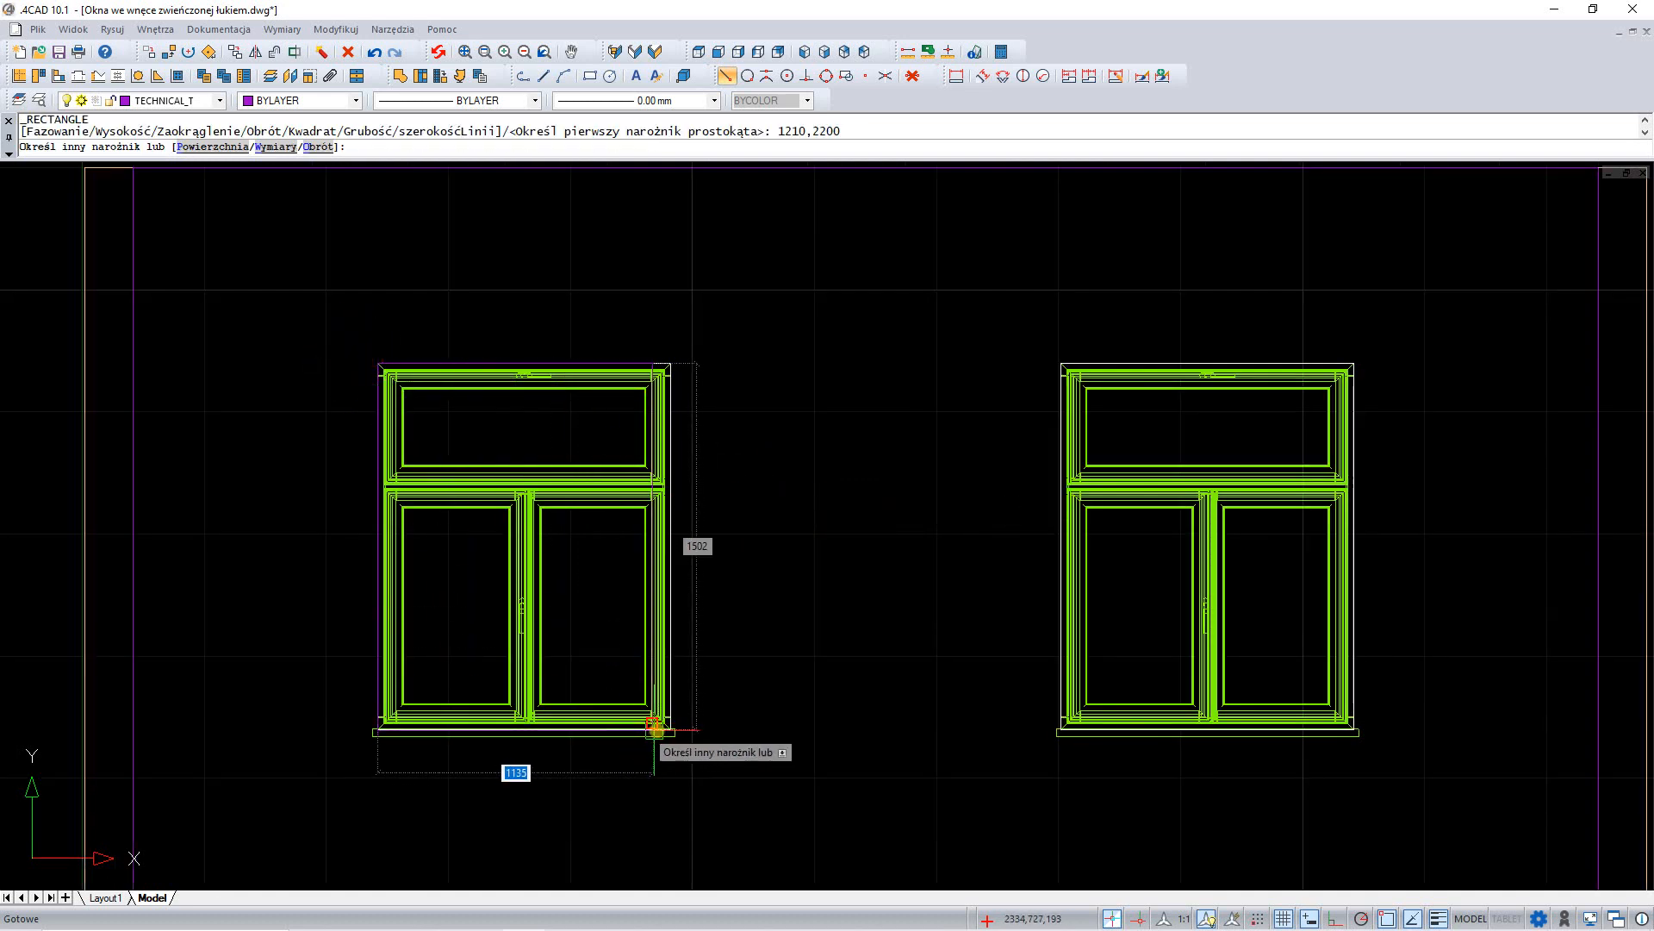
scroll(669, 729, "up", 3)
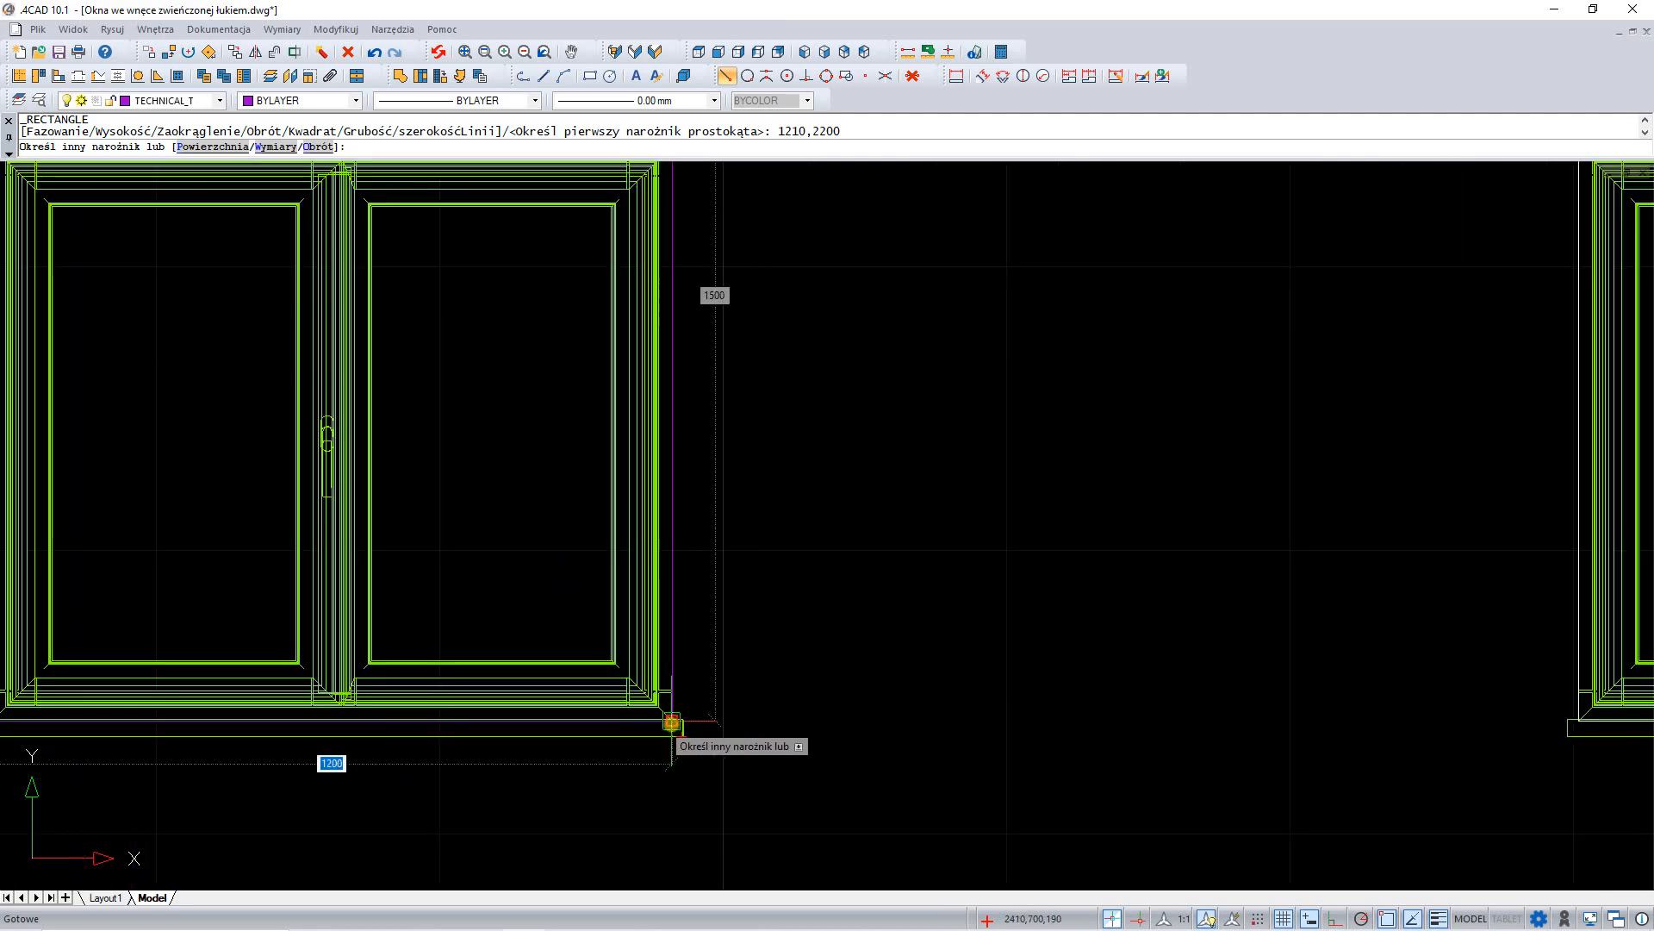
left_click(668, 729)
scroll(789, 425, "down", 3)
middle_click_drag(768, 422, 731, 441)
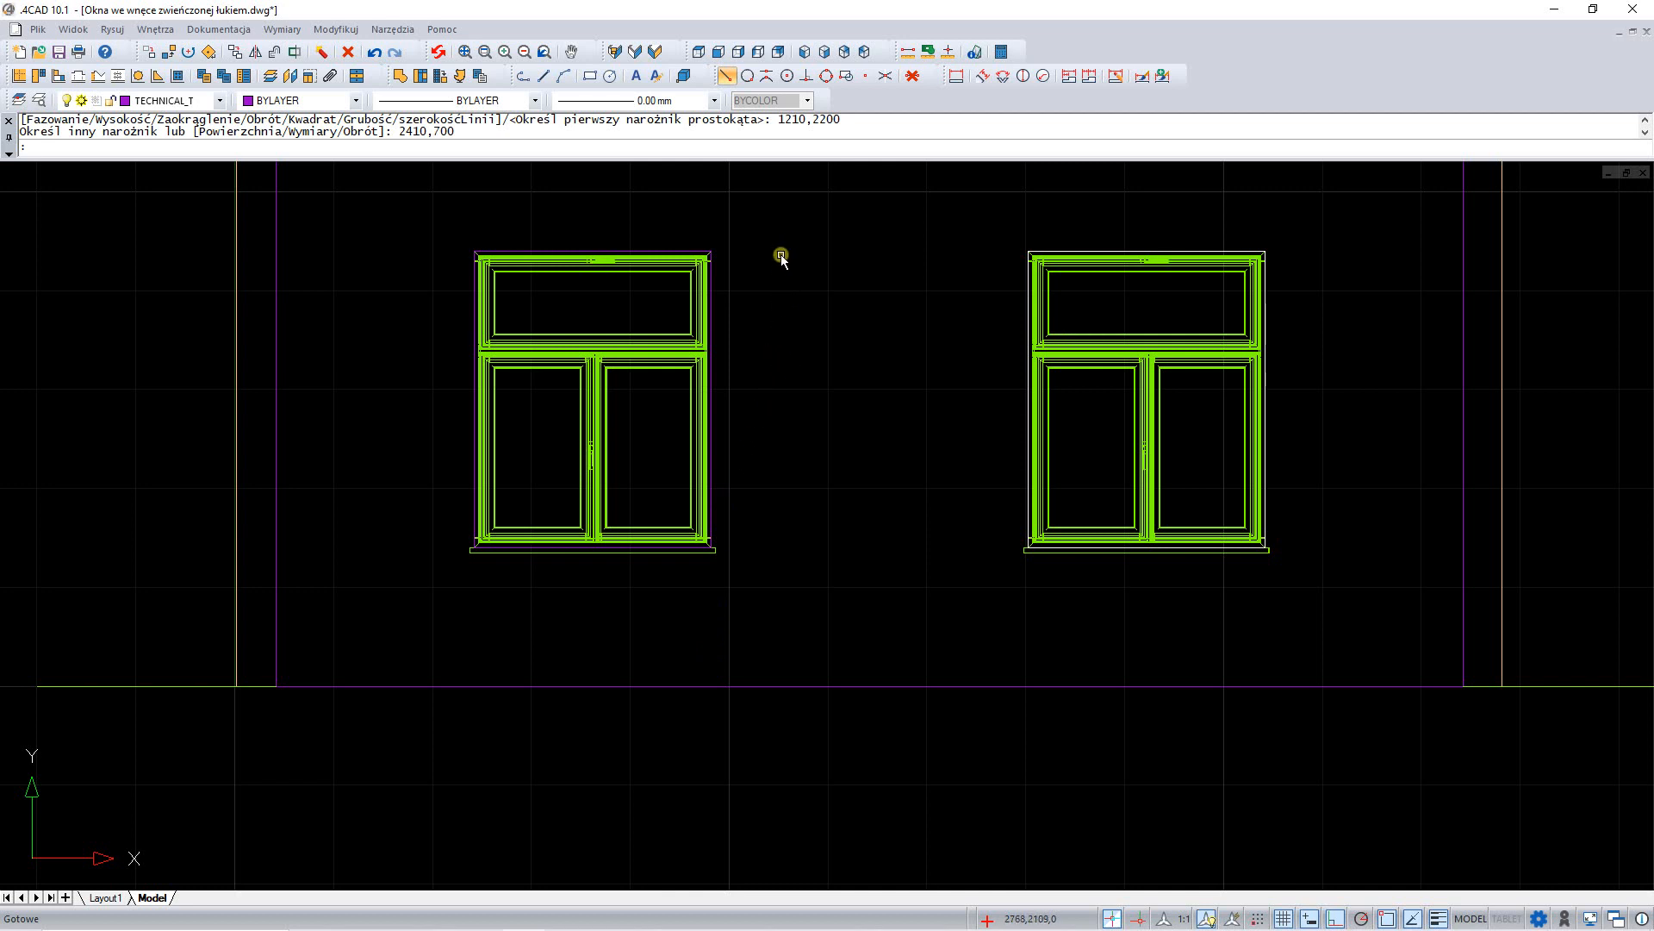
Step: Turn on perpendicular snap and stretch both lower corners of the left window's rectangle straight down to the floor line
left_click(806, 78)
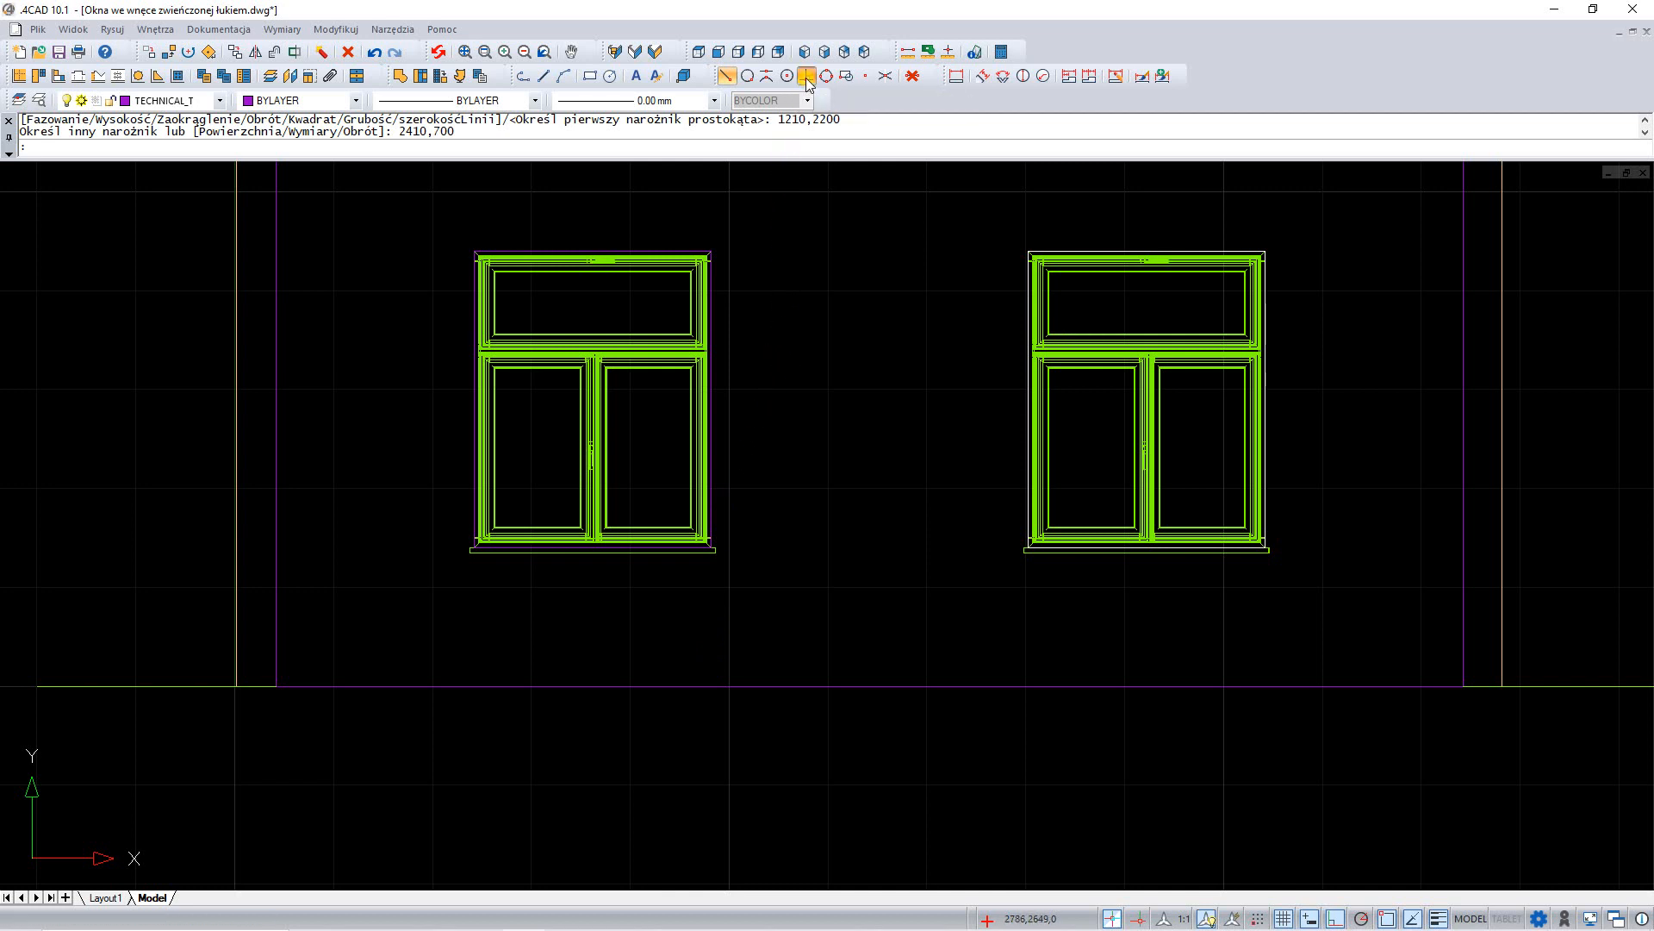
left_click(711, 293)
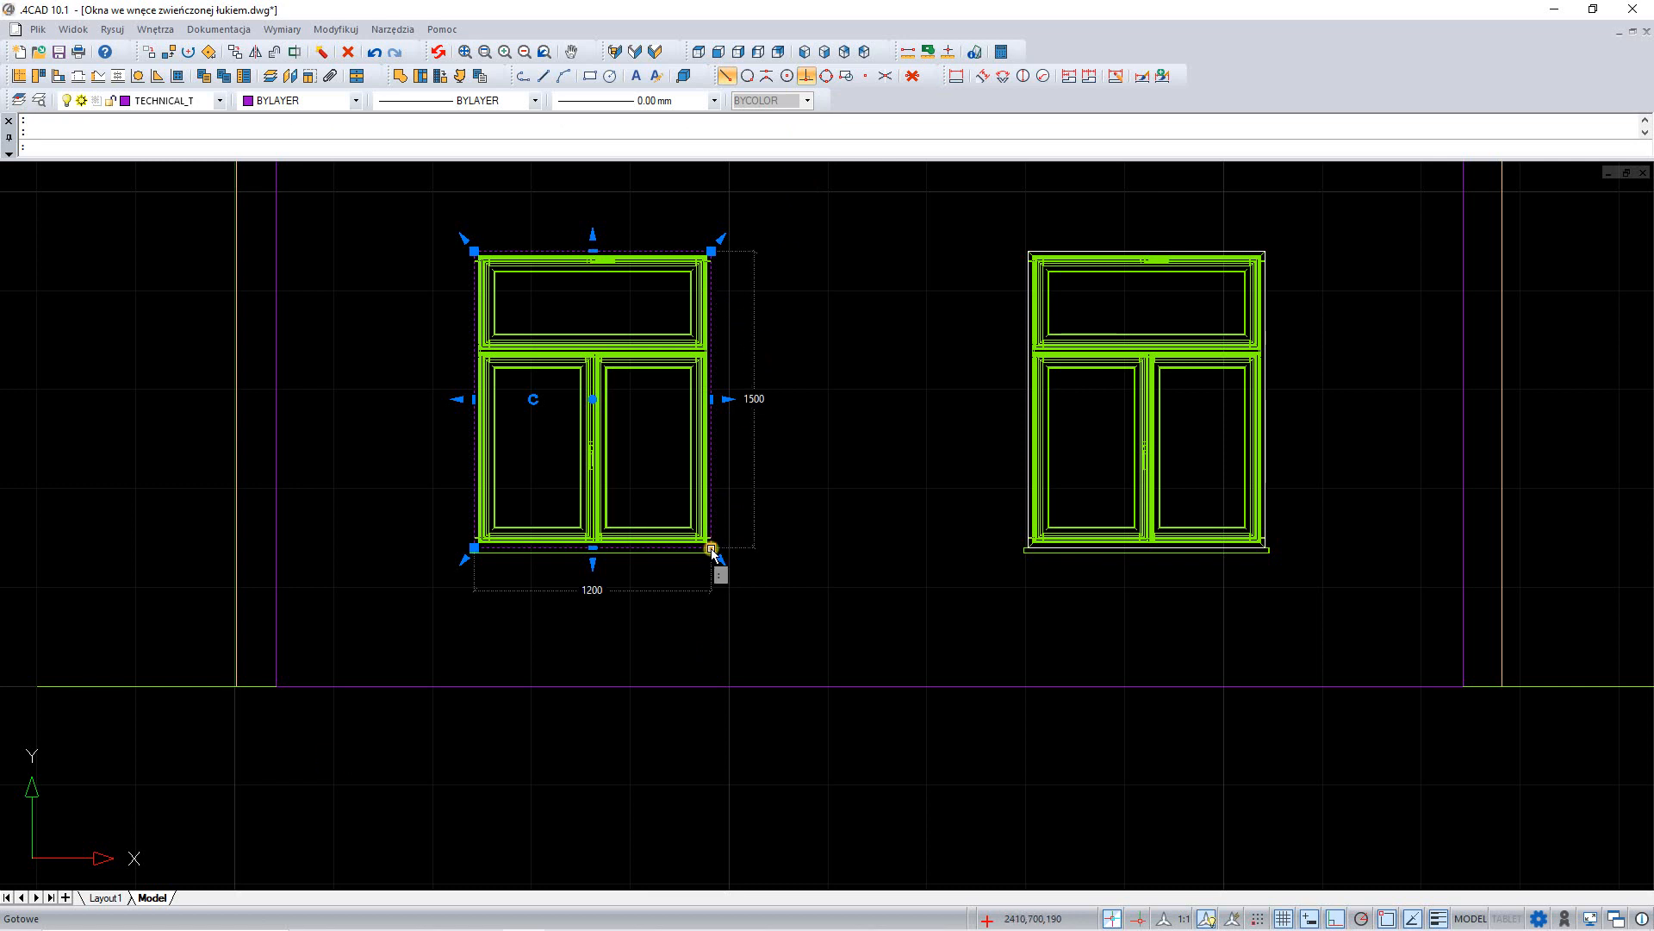
left_click(711, 548)
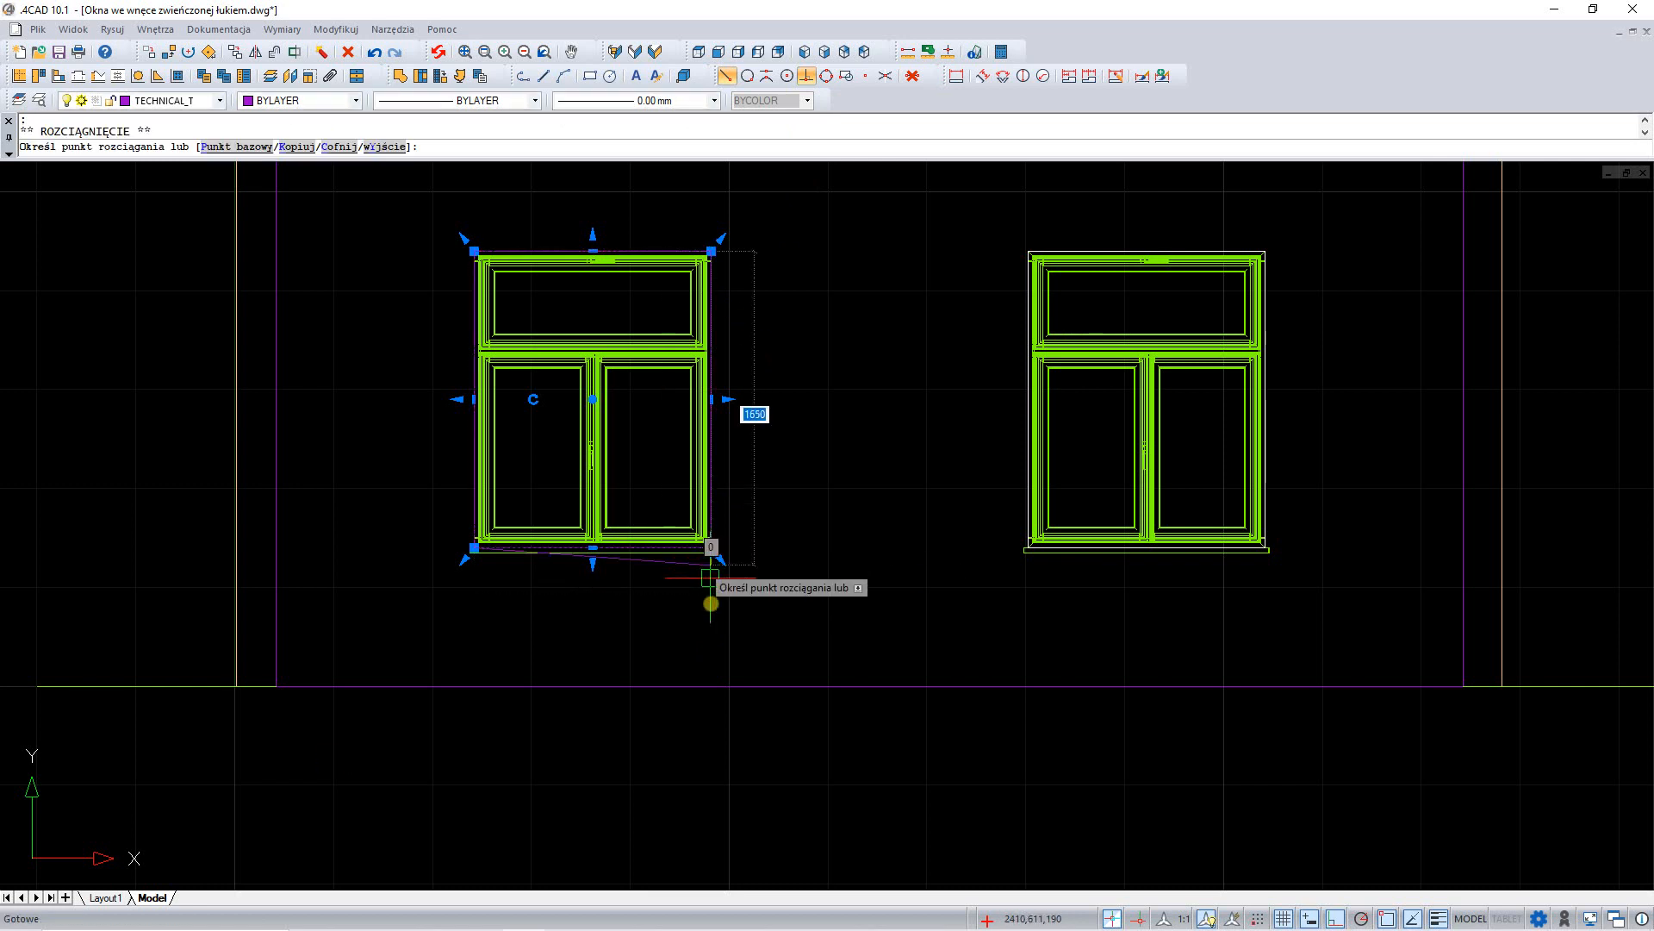
left_click(711, 686)
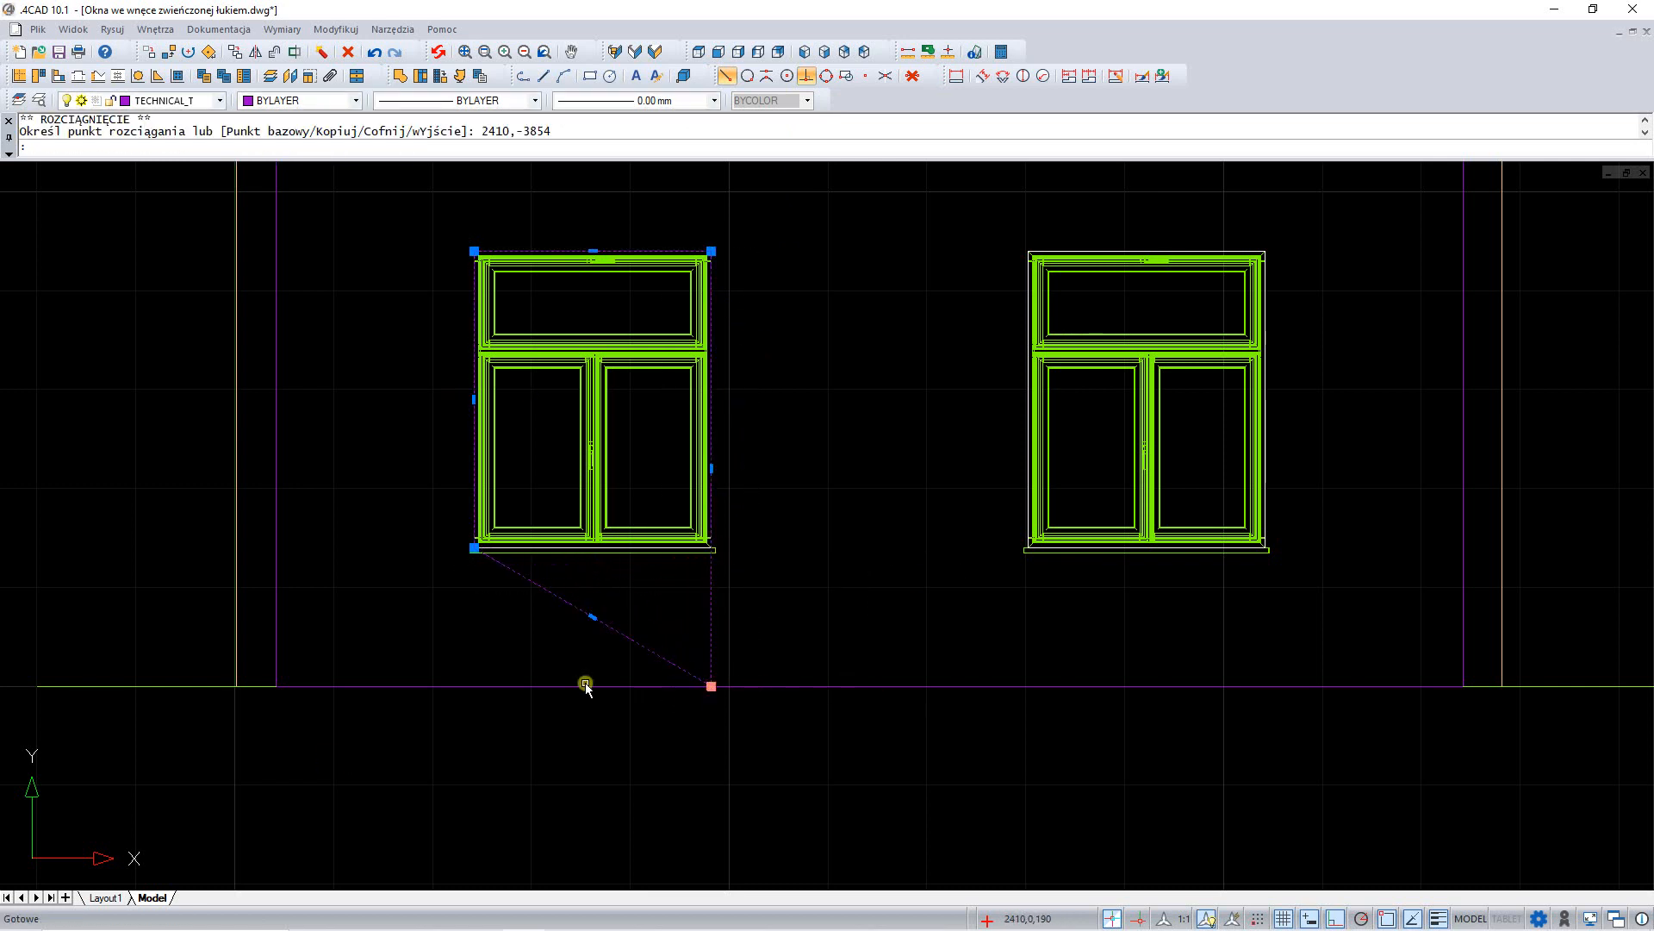
left_click(474, 548)
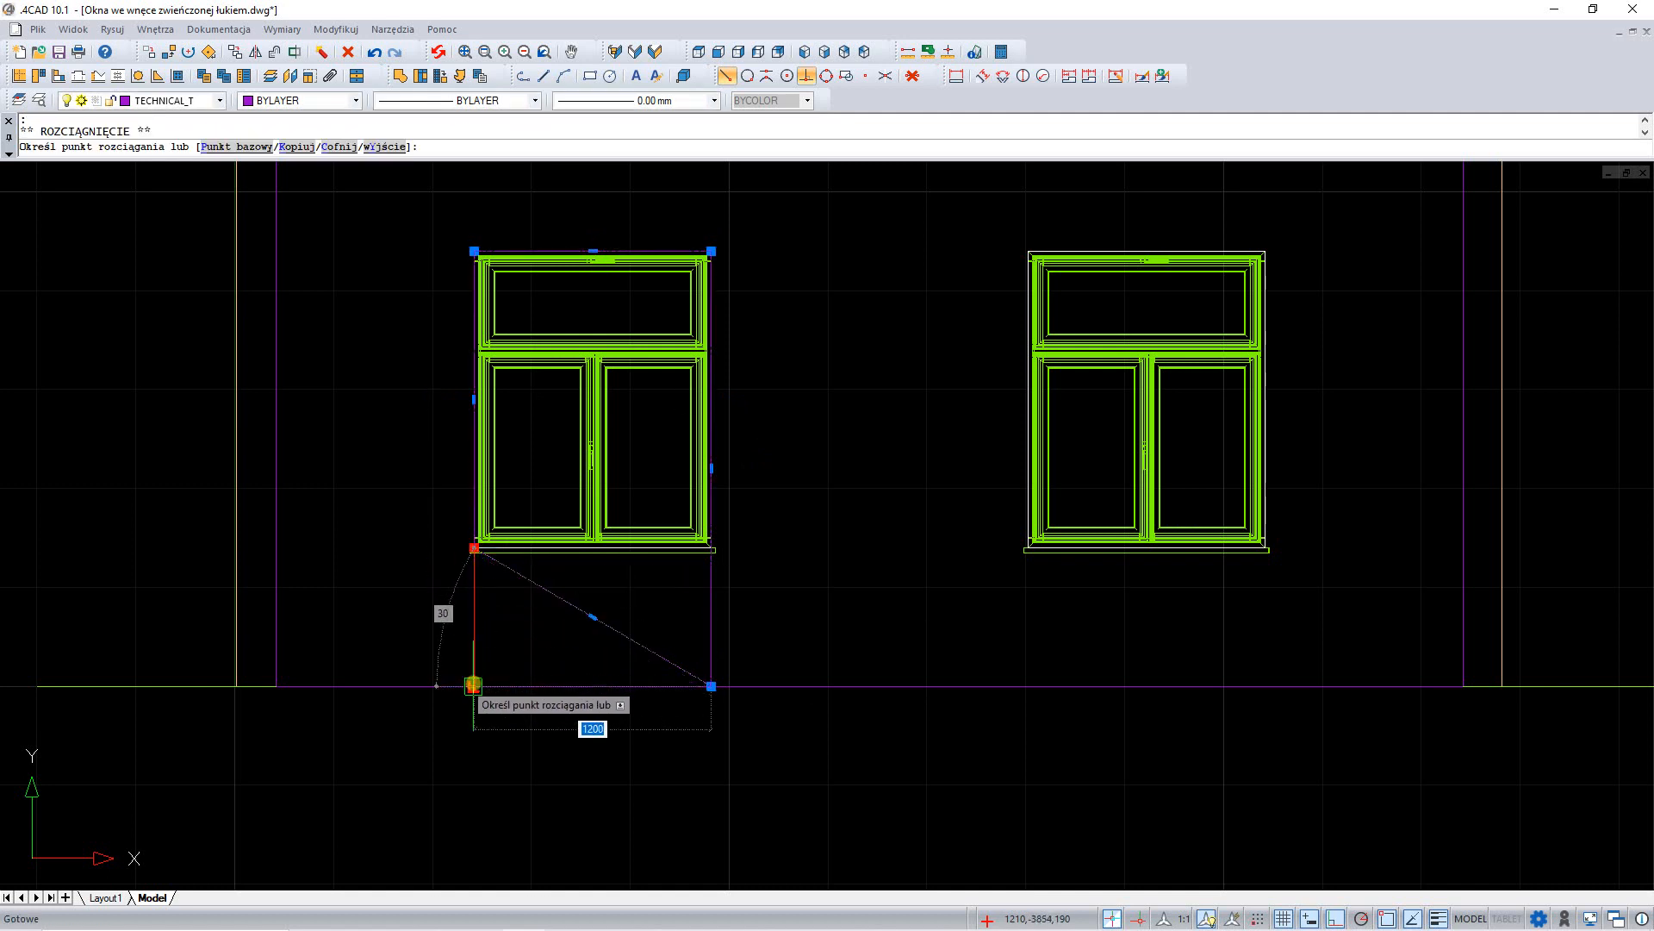
left_click(474, 686)
Step: Convert the top edge of the left window's outline into an arc rising 150 mm at its midpoint
scroll(528, 181, "up", 4)
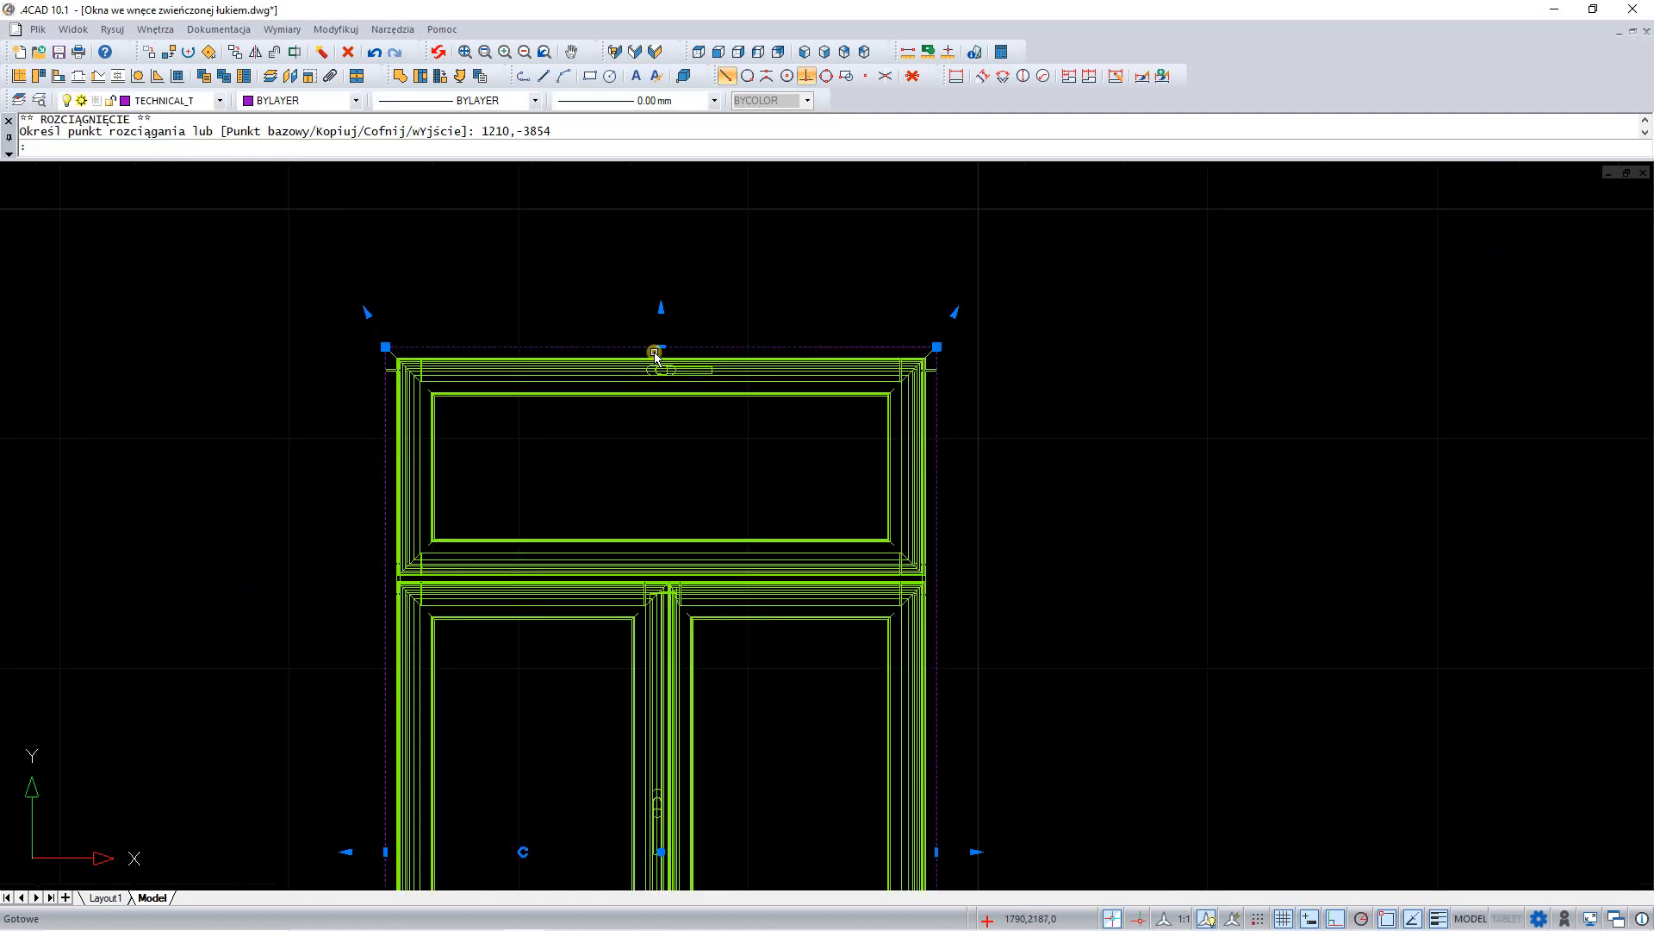
mouse_move(661, 347)
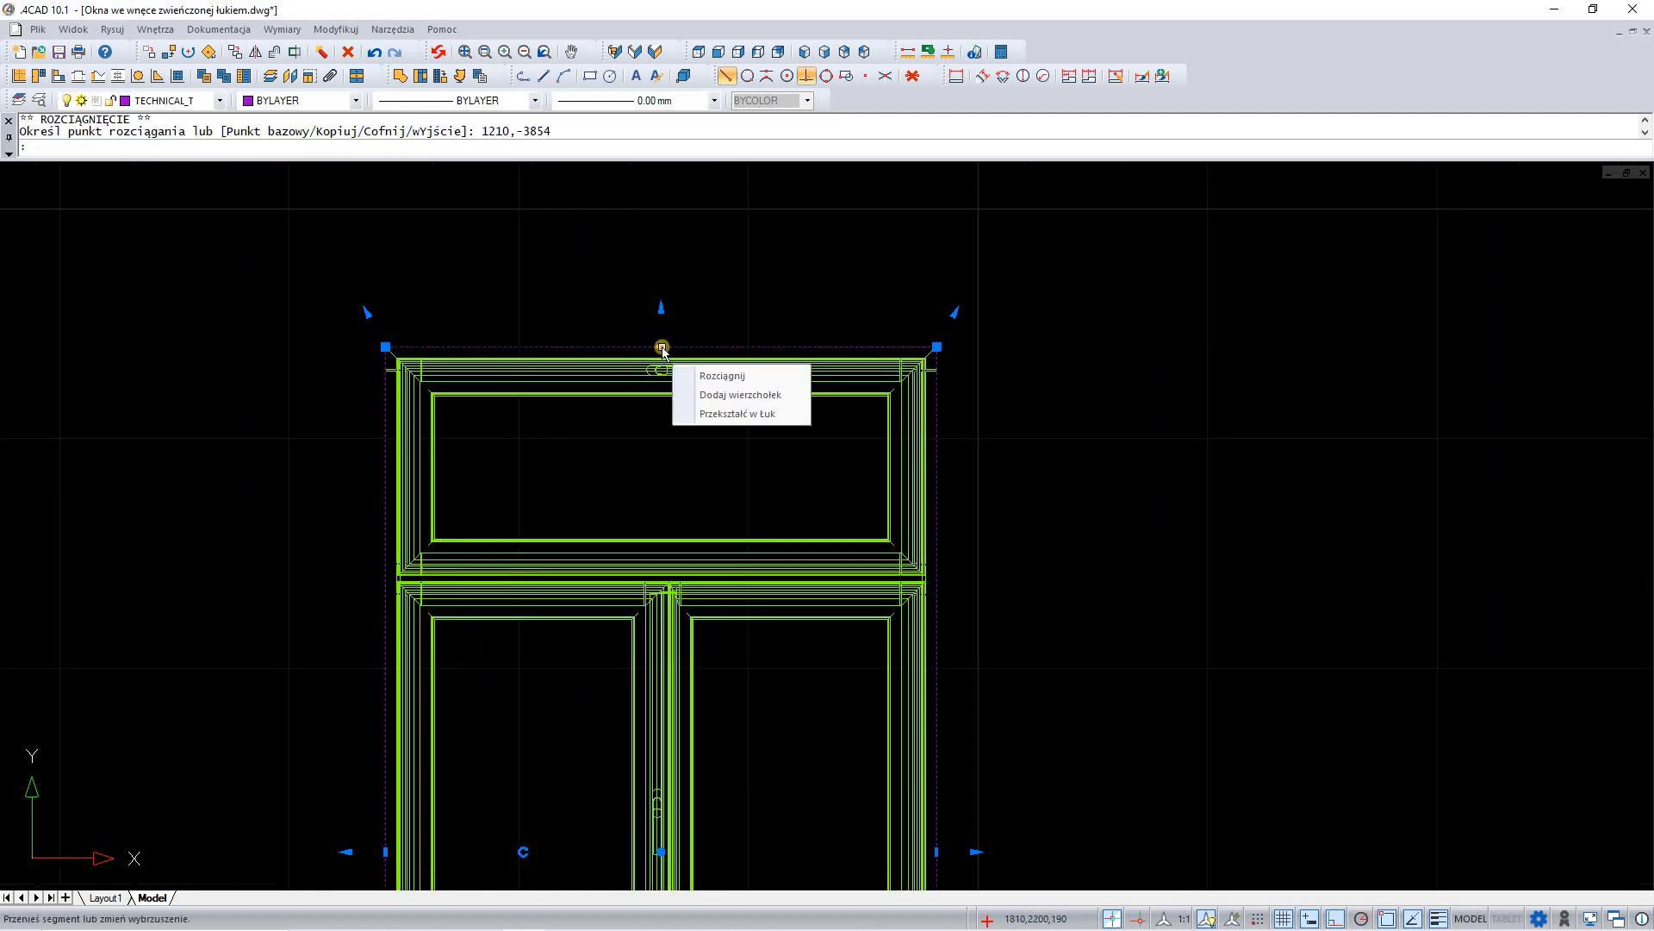
left_click(724, 414)
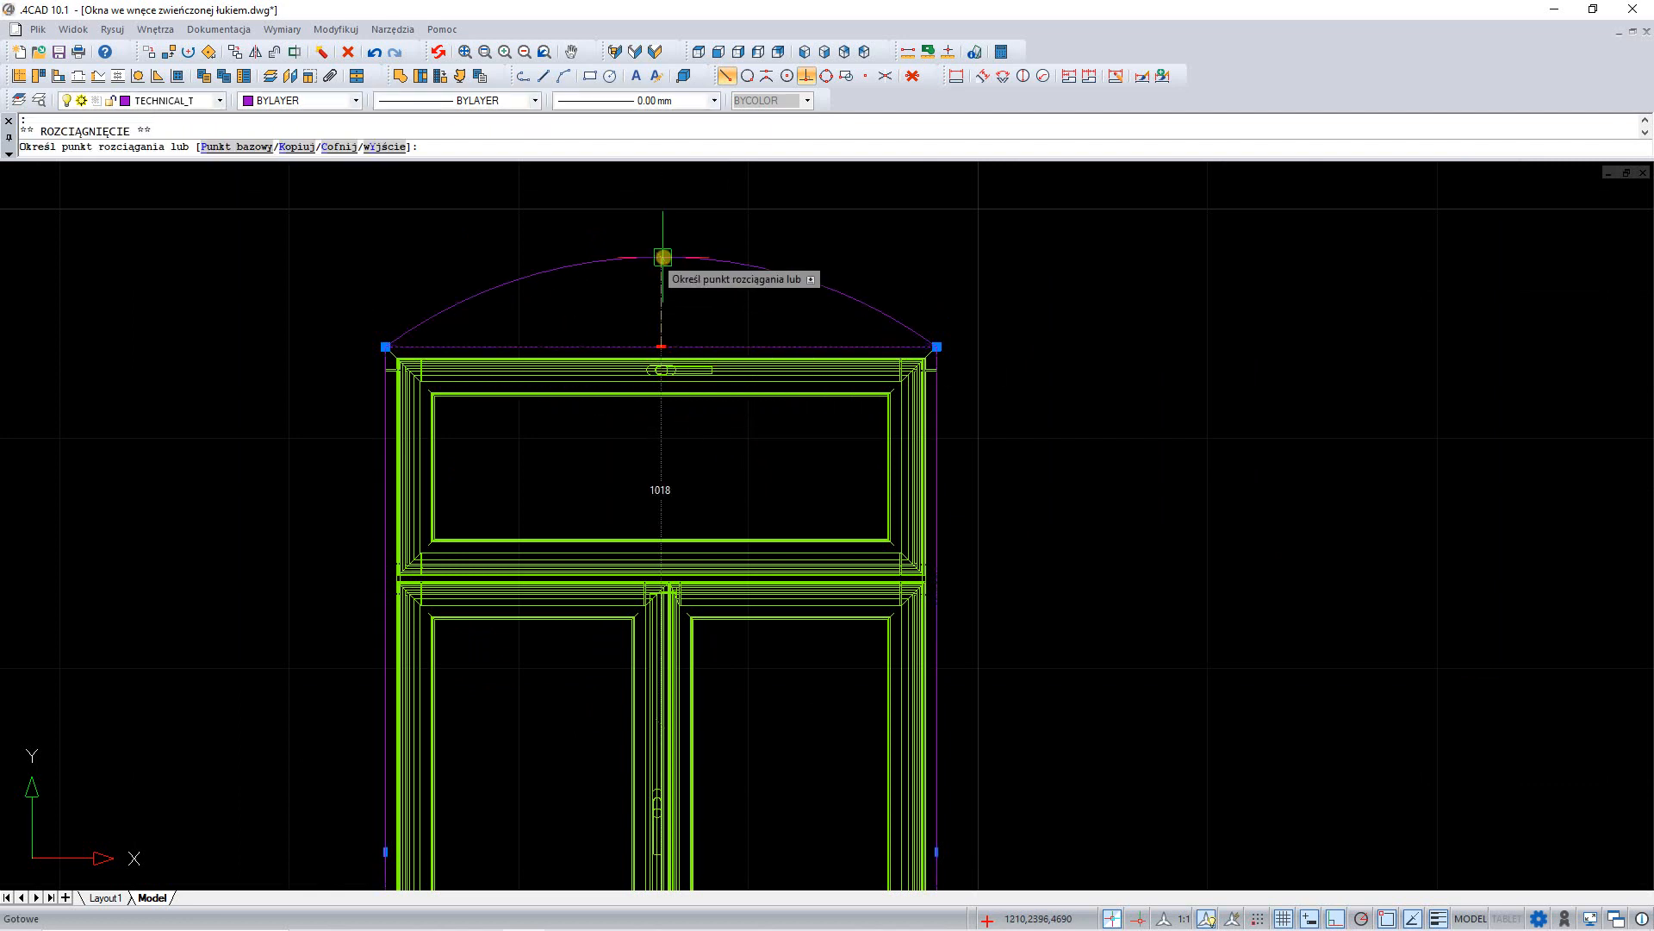
type("150")
key("Return")
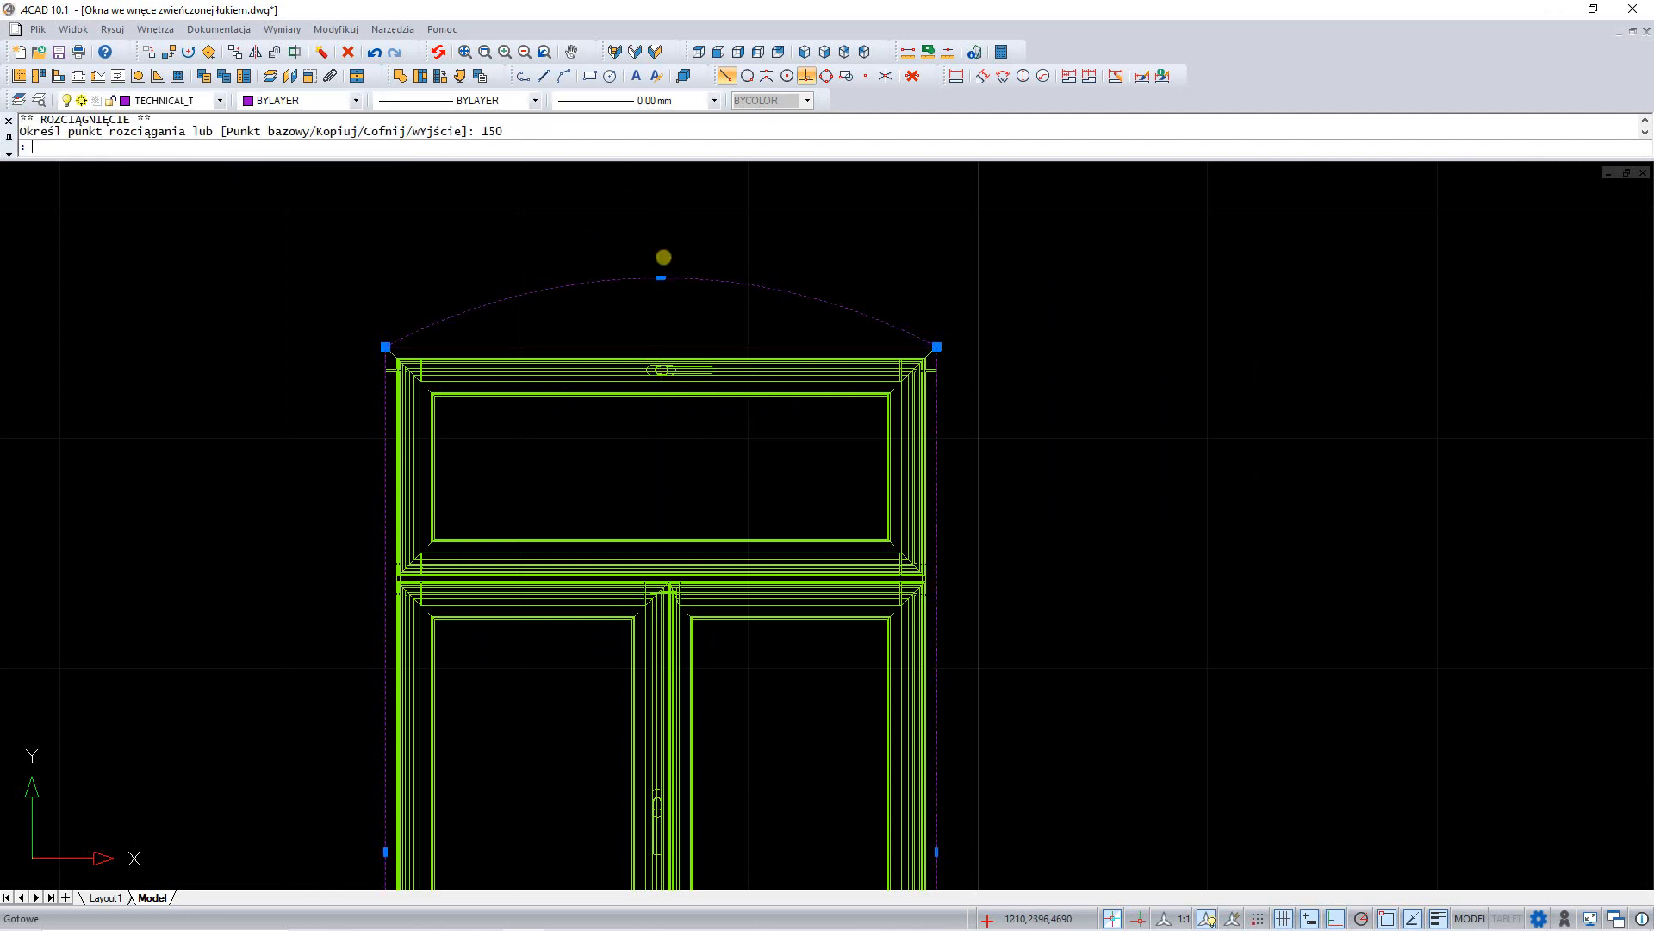
Step: Offset the arched outline of the left window outward by 200 mm
scroll(616, 277, "down", 4)
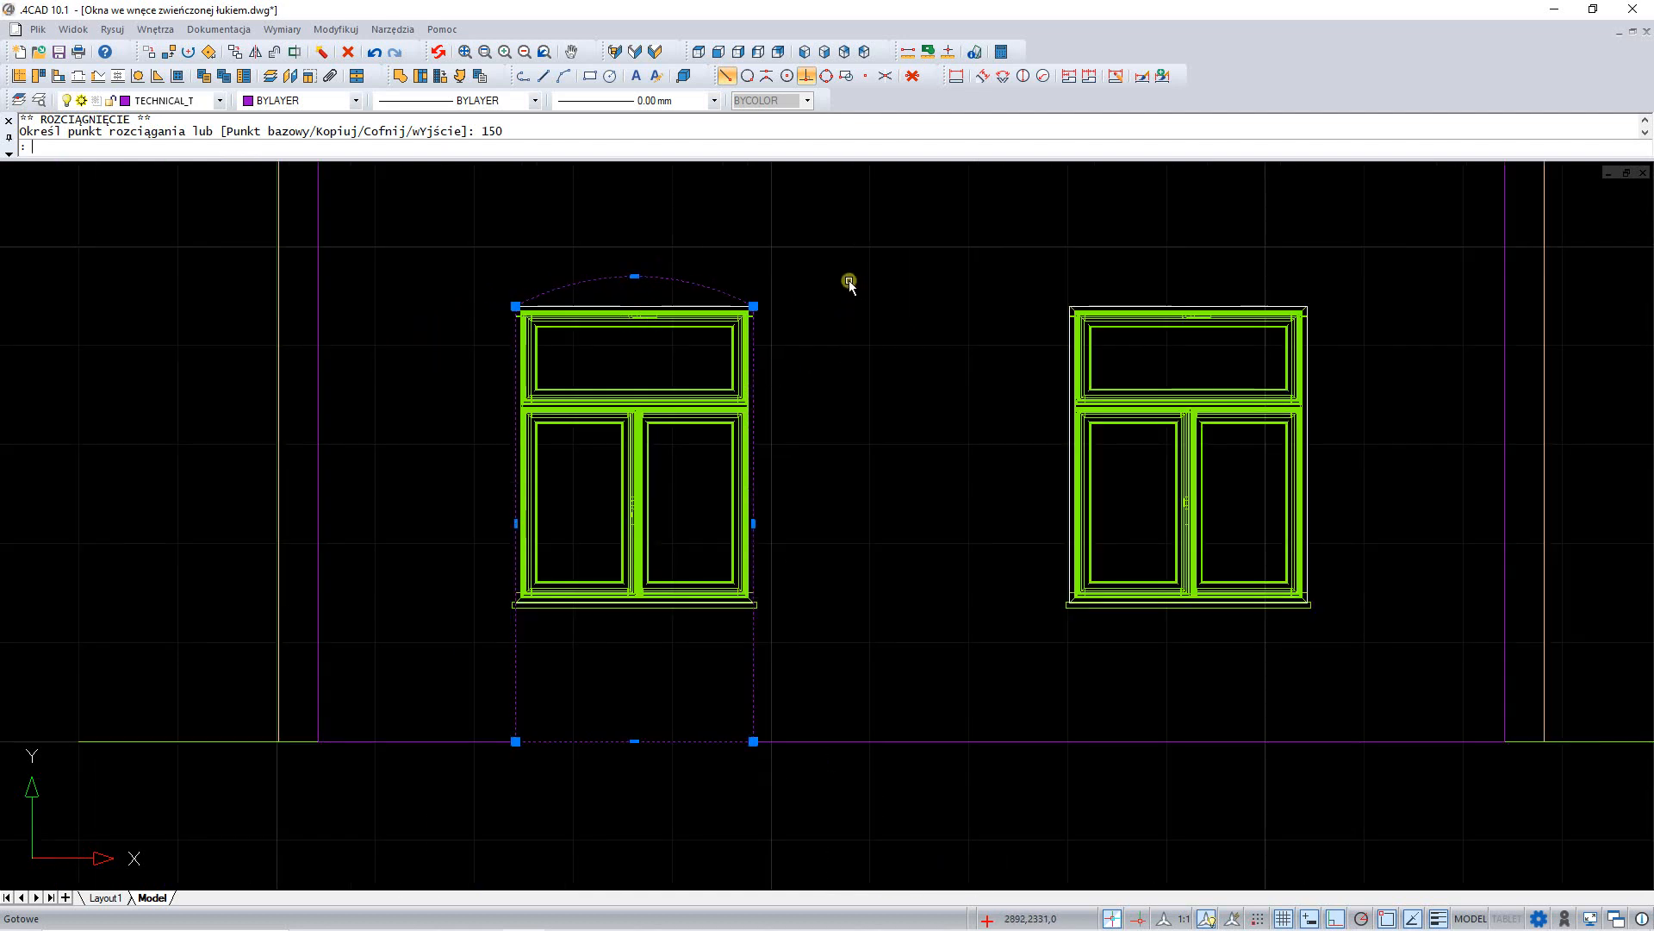
middle_click_drag(848, 288, 849, 325)
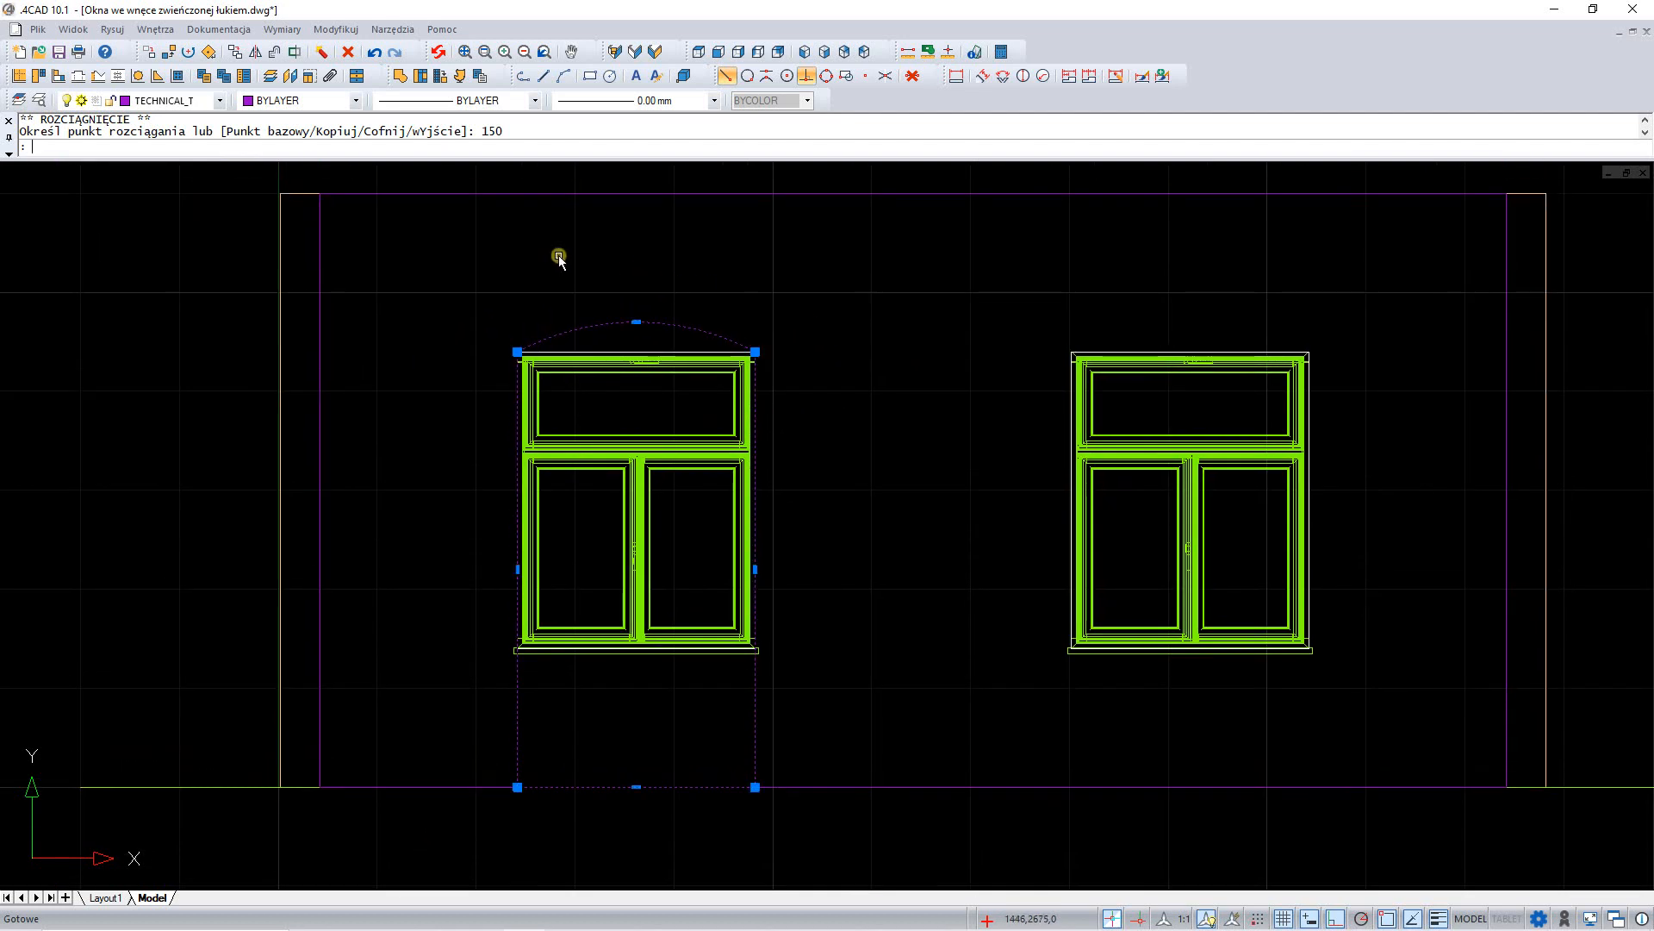
left_click(277, 53)
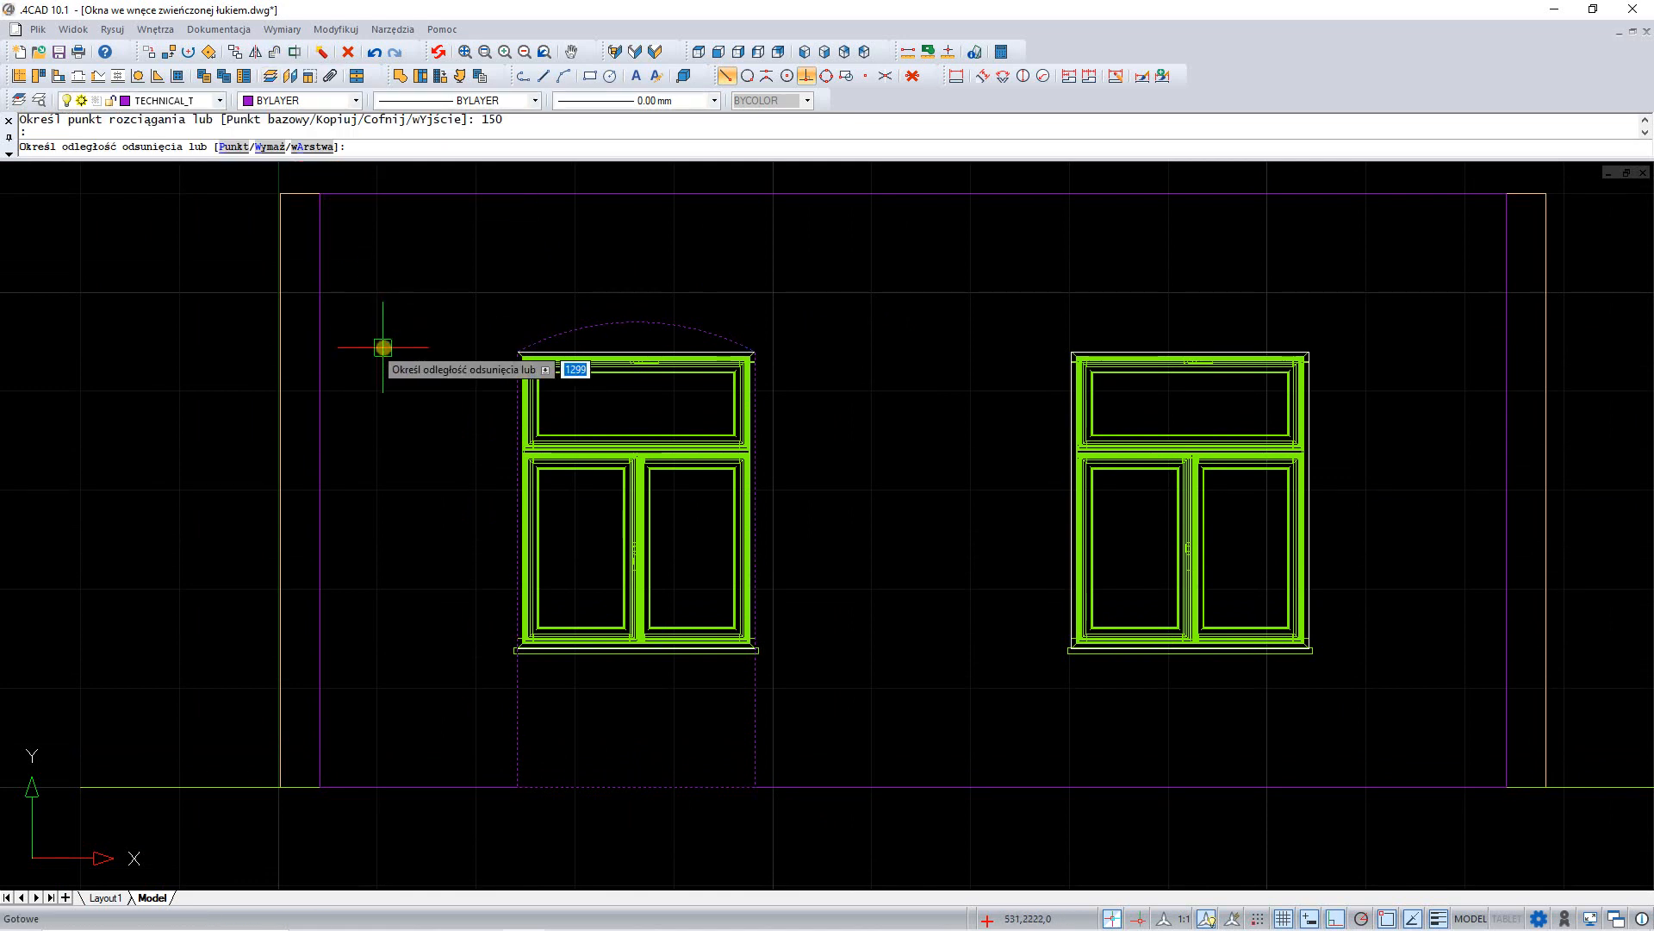
type("200")
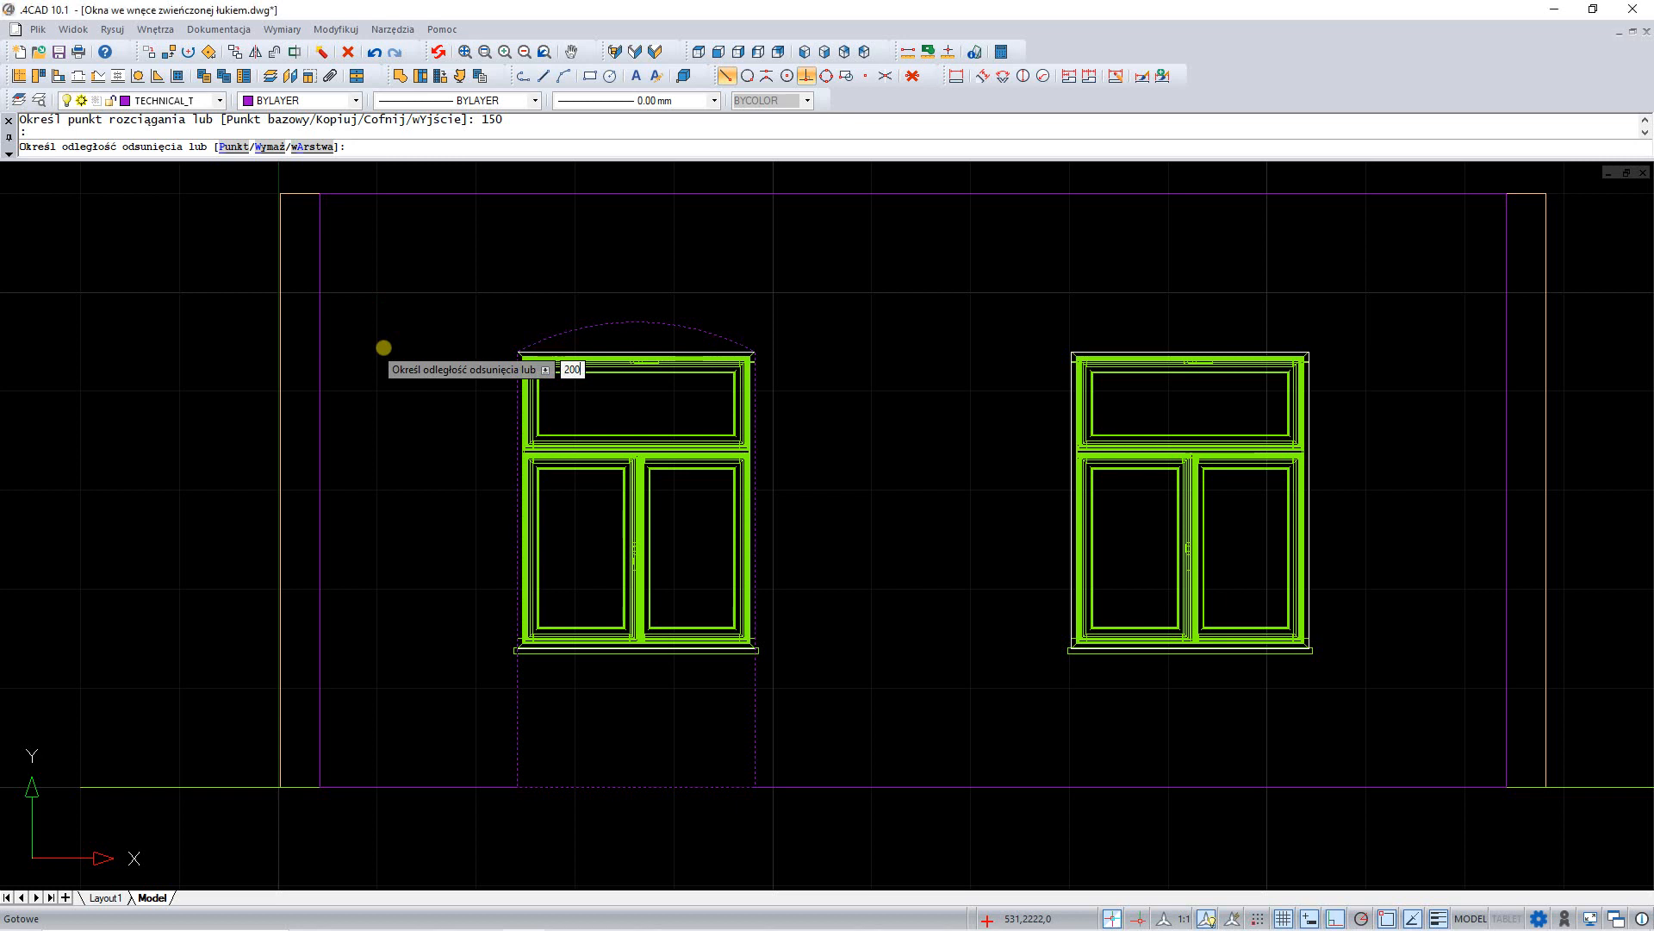
key("Return")
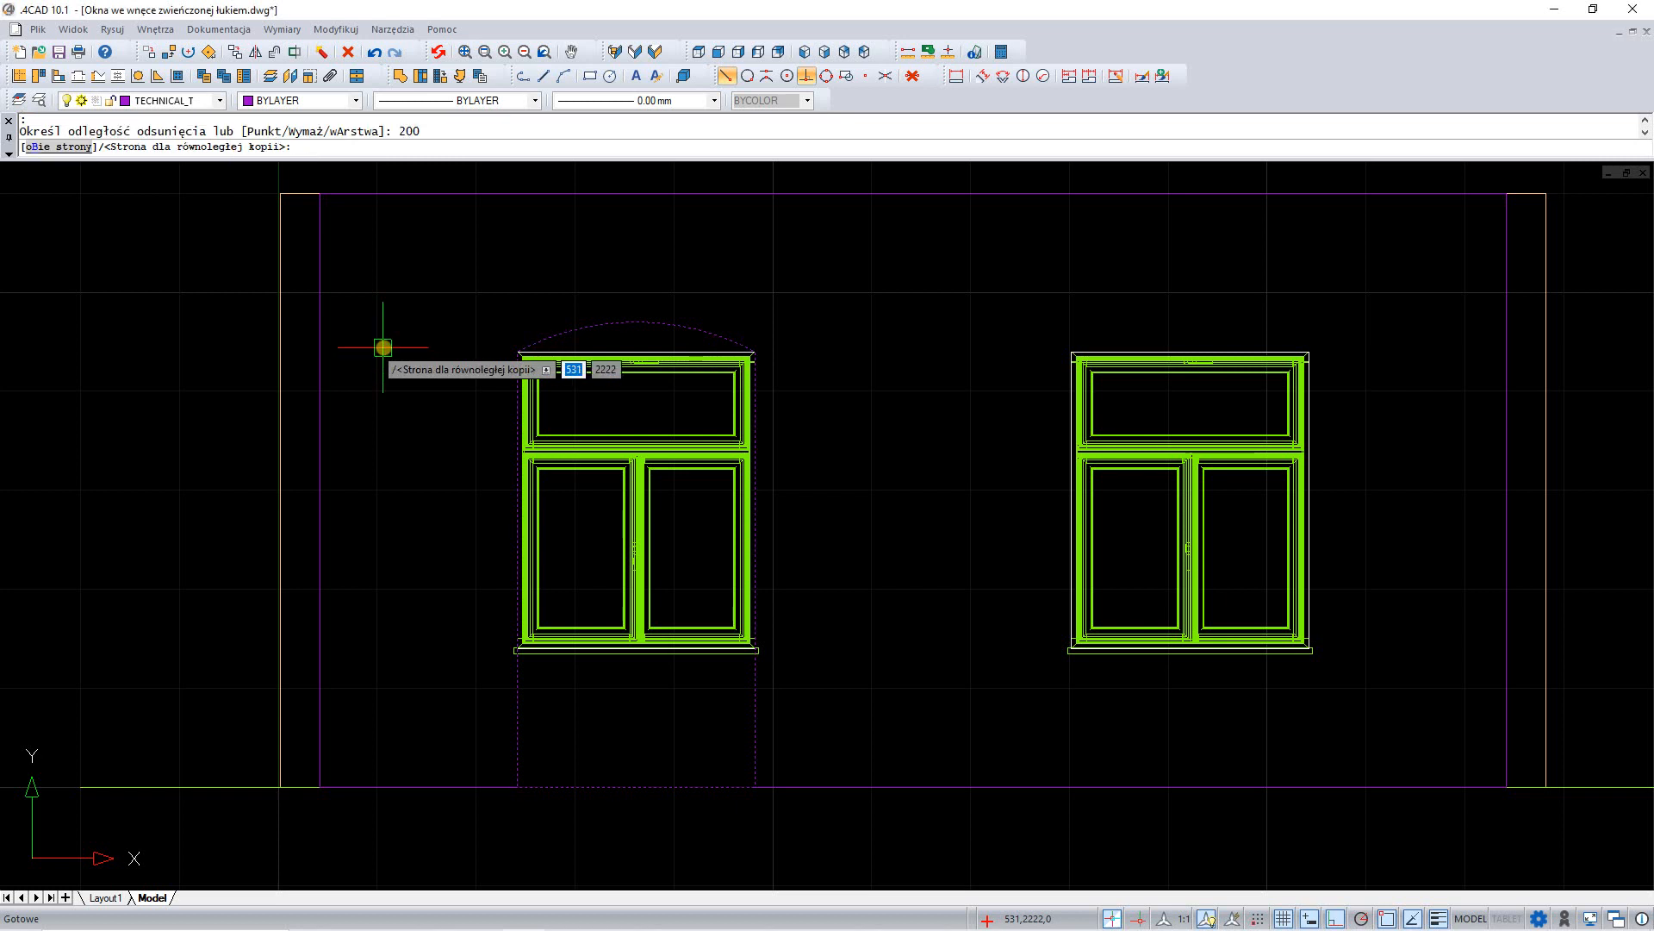
left_click(606, 258)
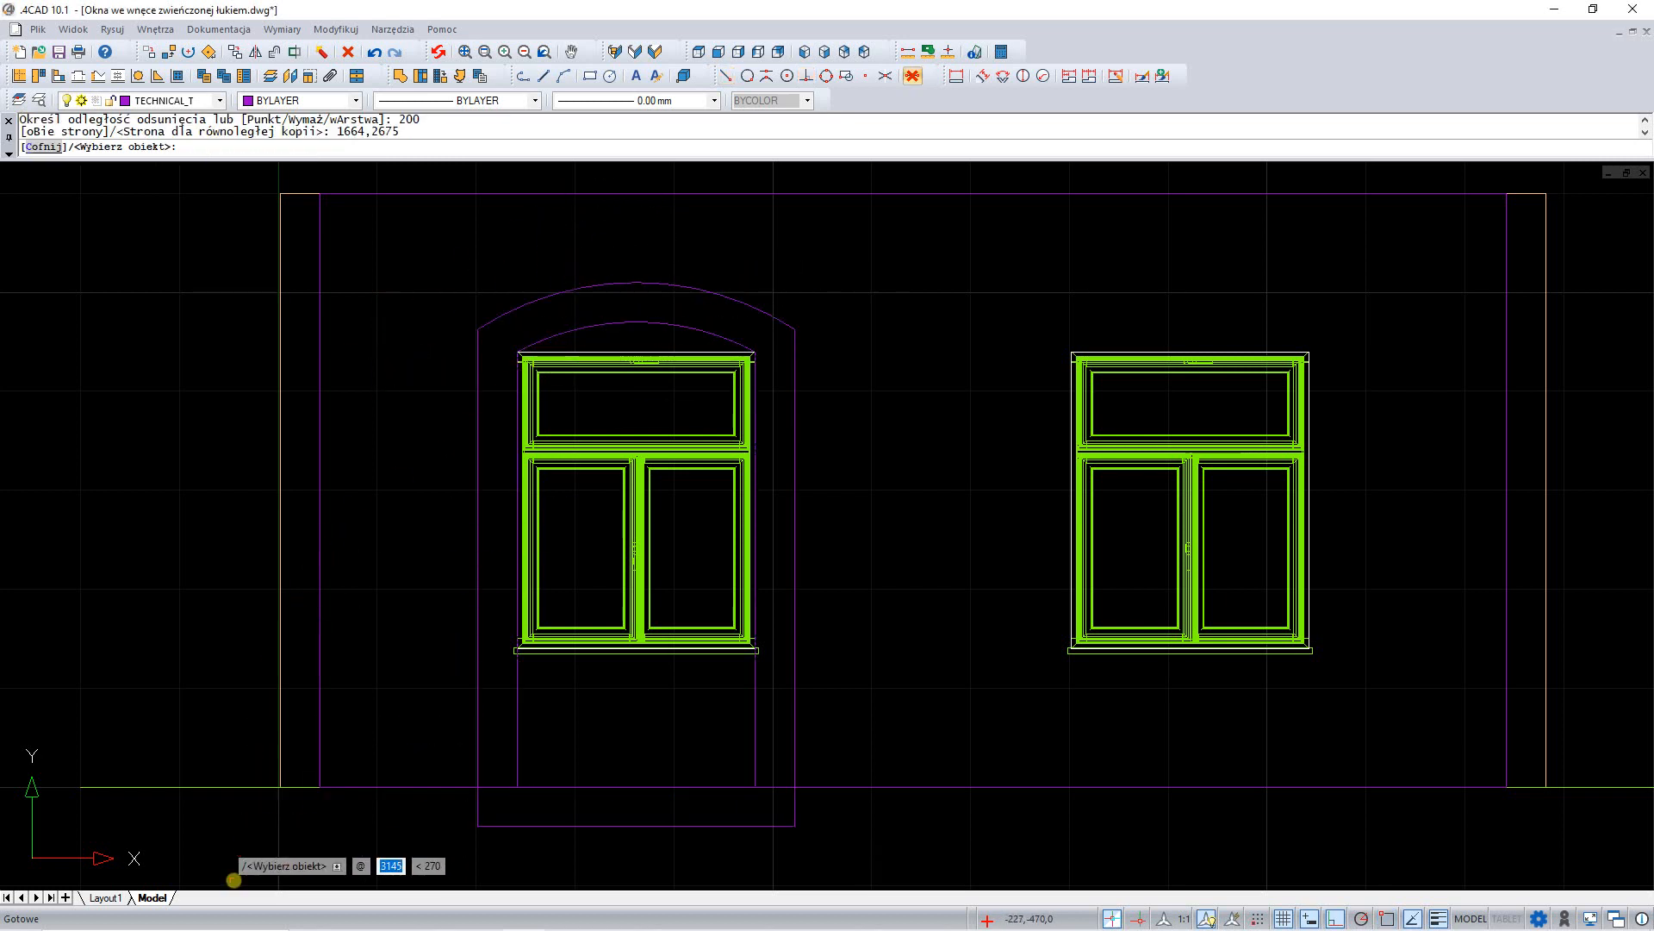
key("Escape")
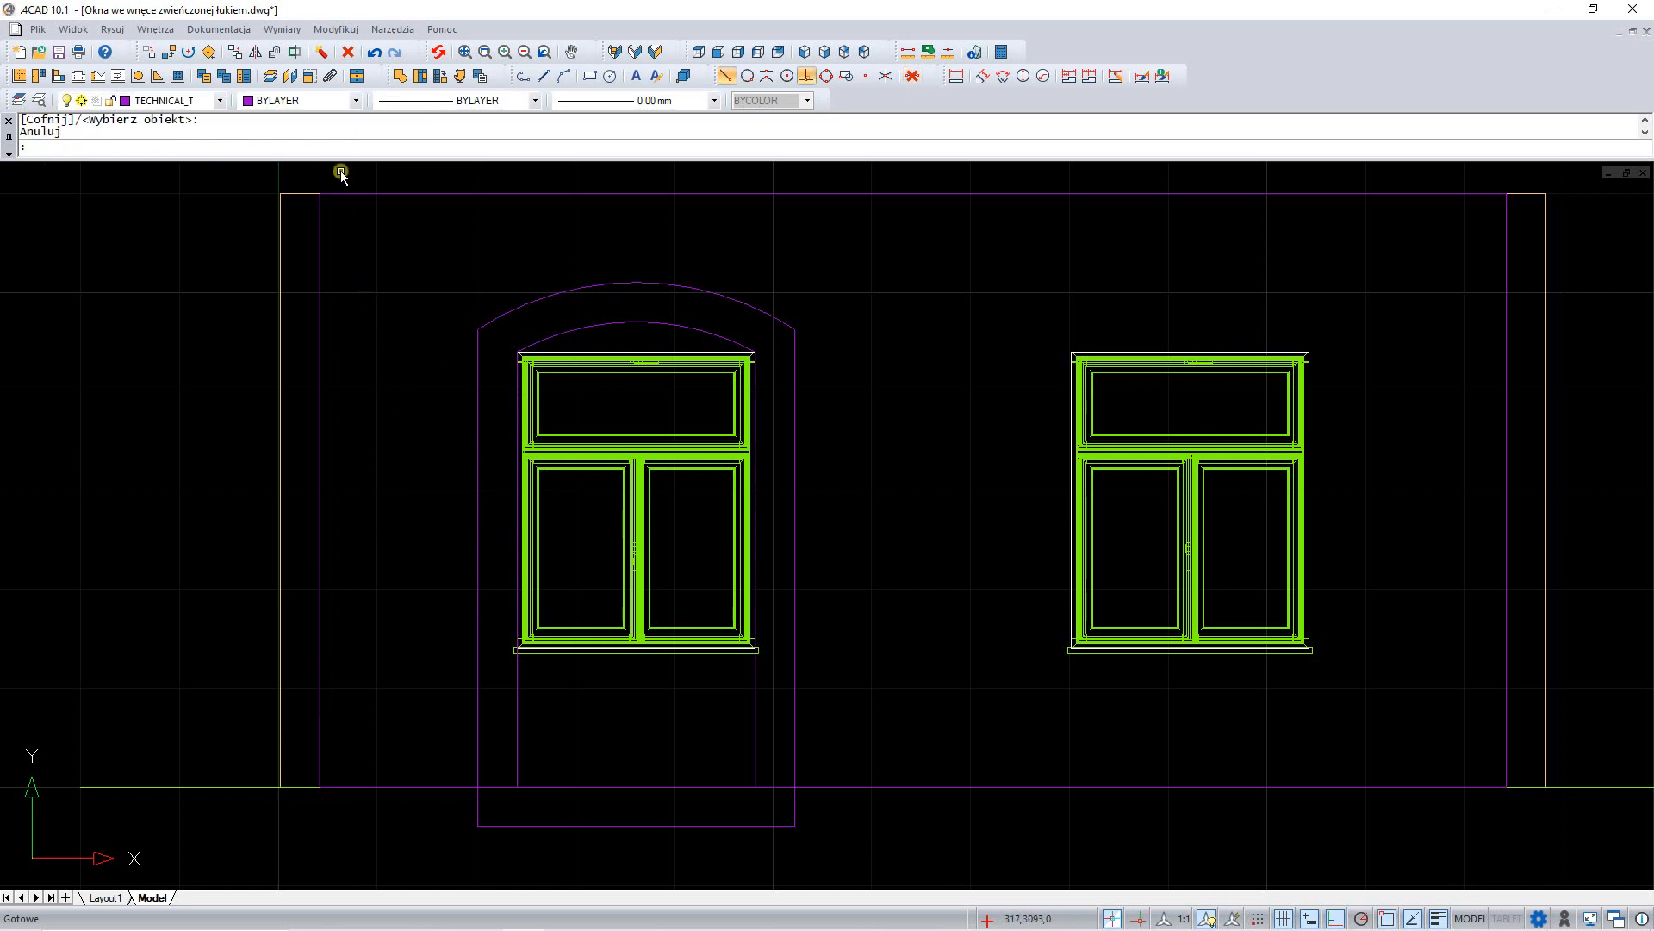
Step: Trim both sides of the outer arched outline below the floor line and delete the leftover horizontal segment
left_click(297, 53)
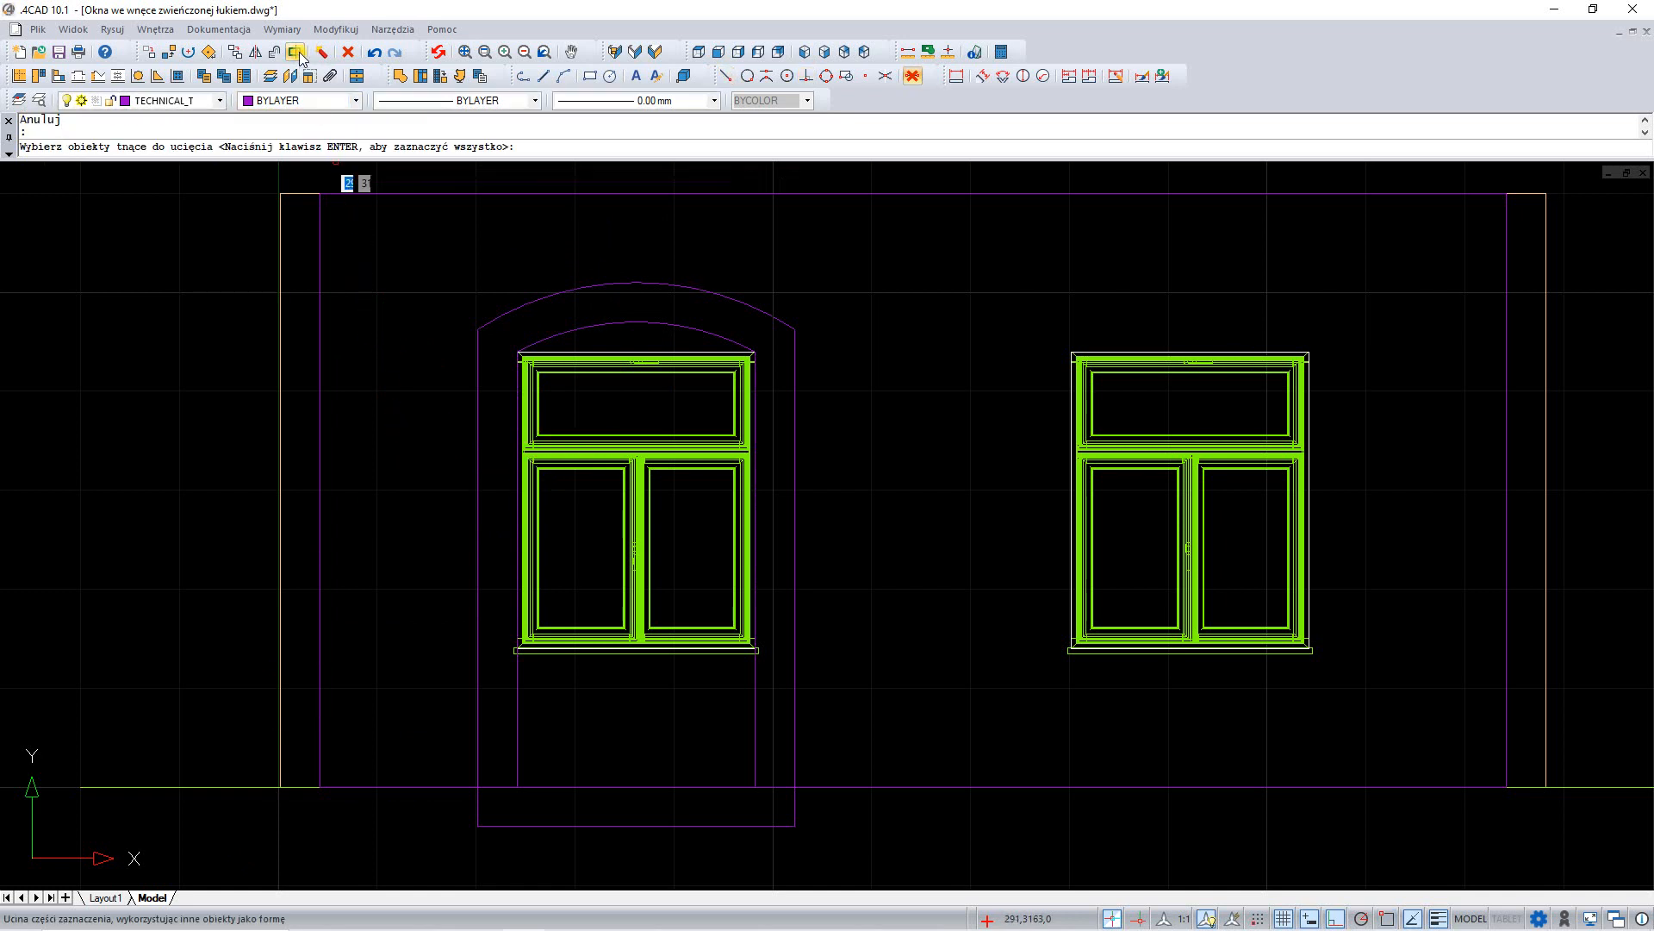
key("Return")
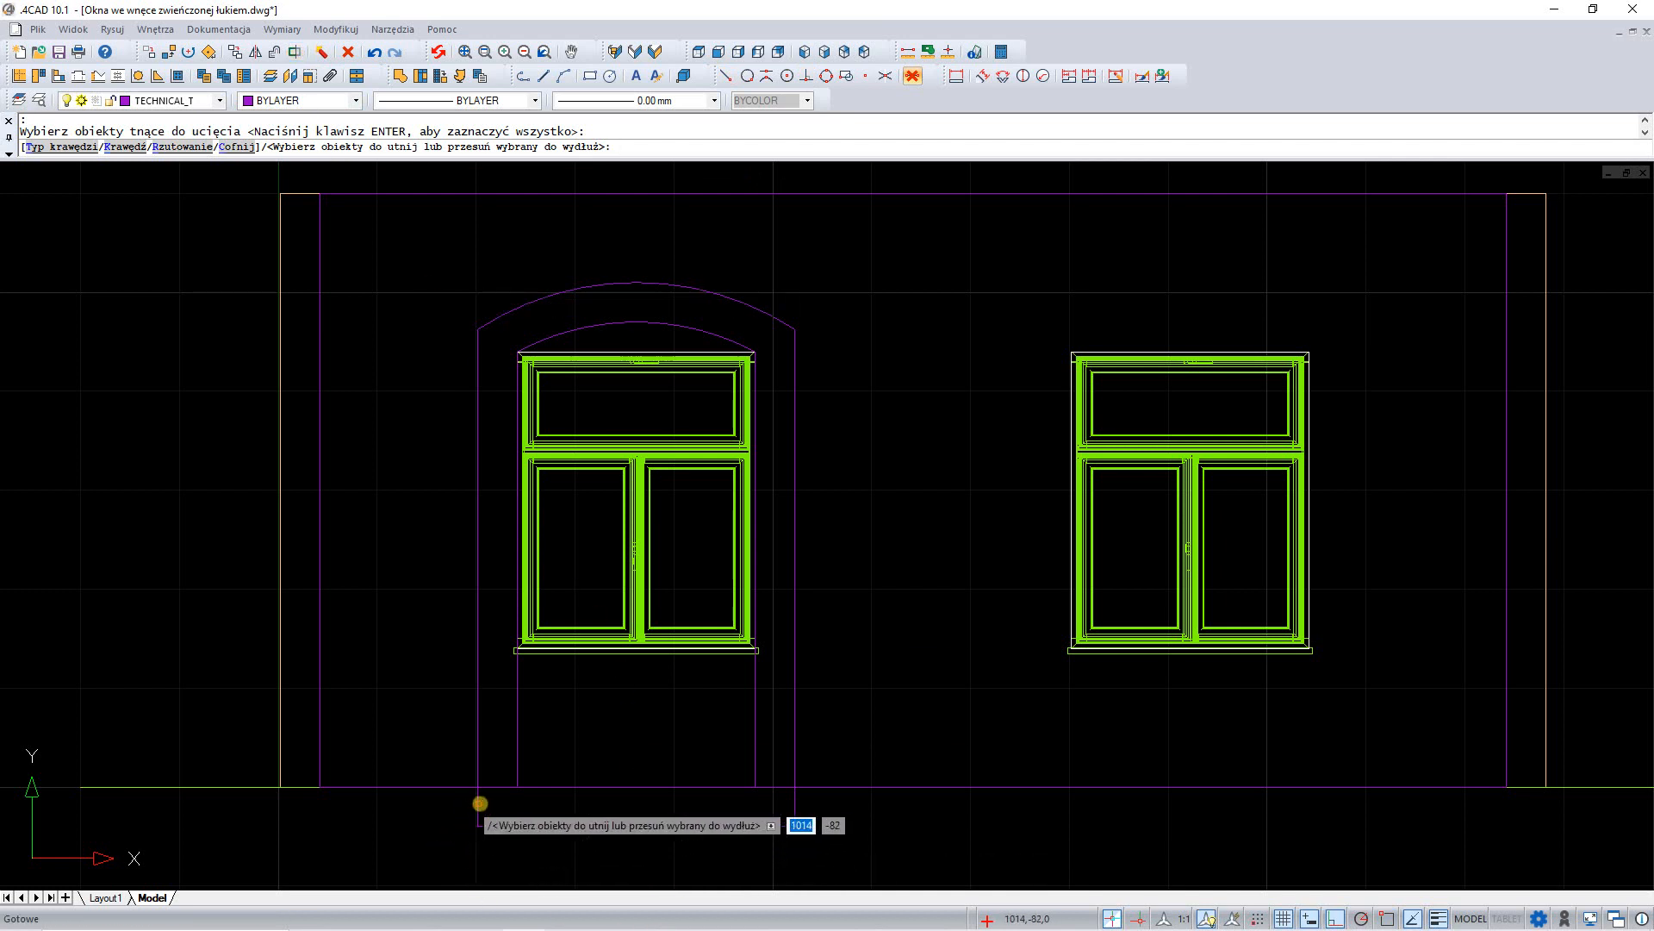
left_click(480, 802)
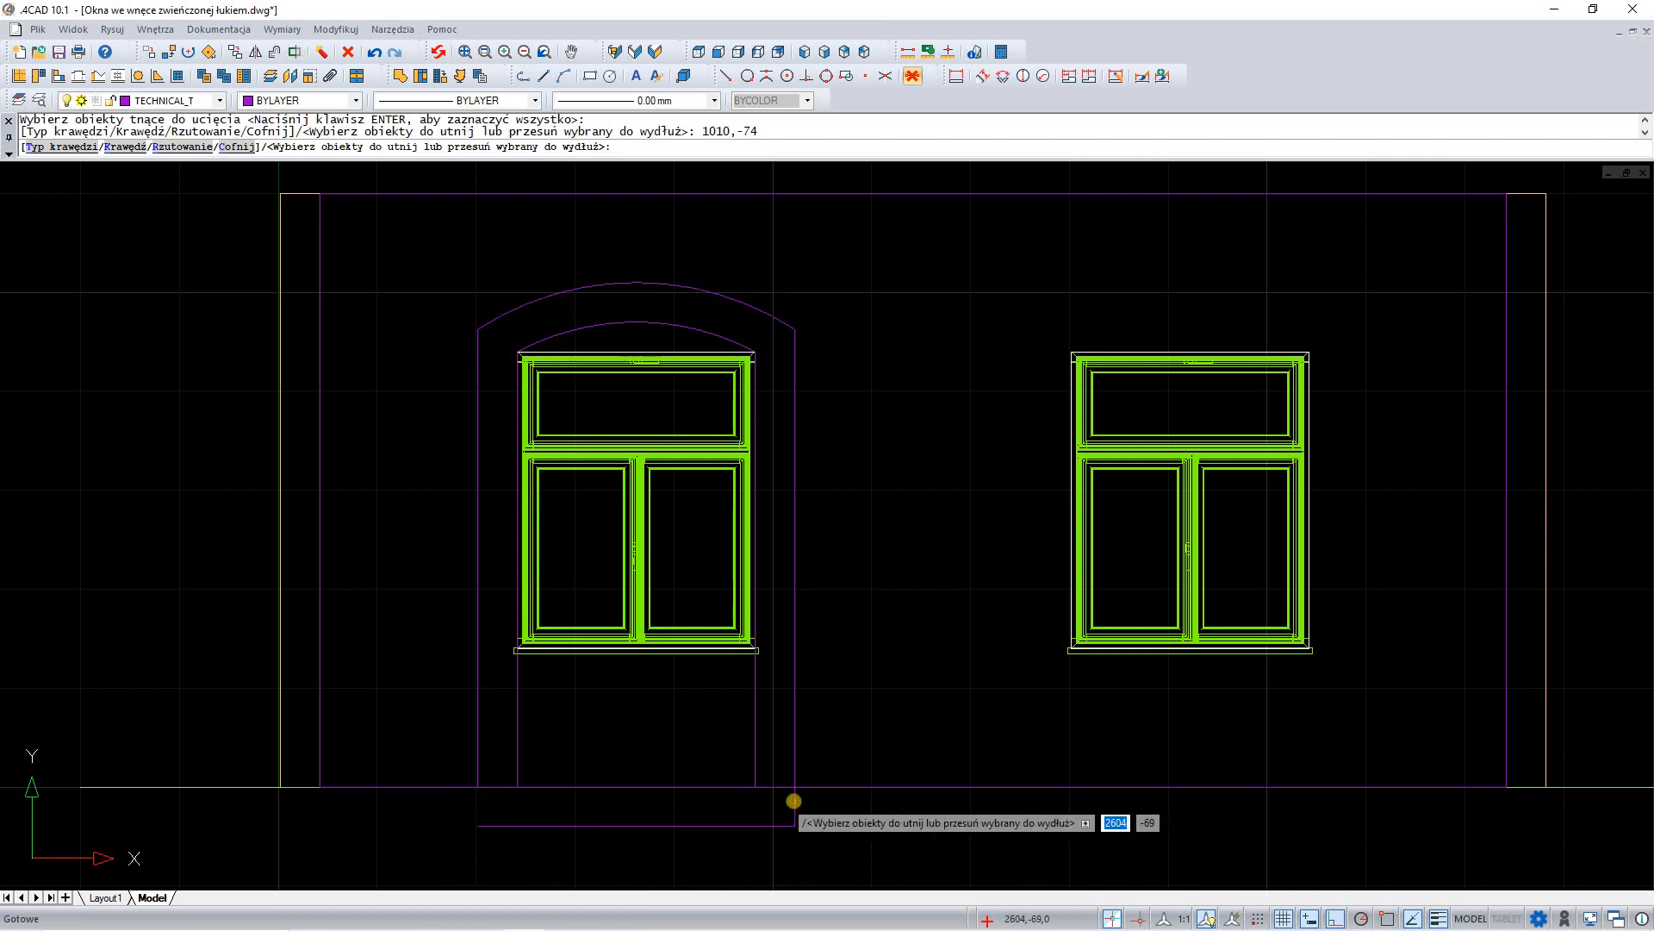
left_click(795, 803)
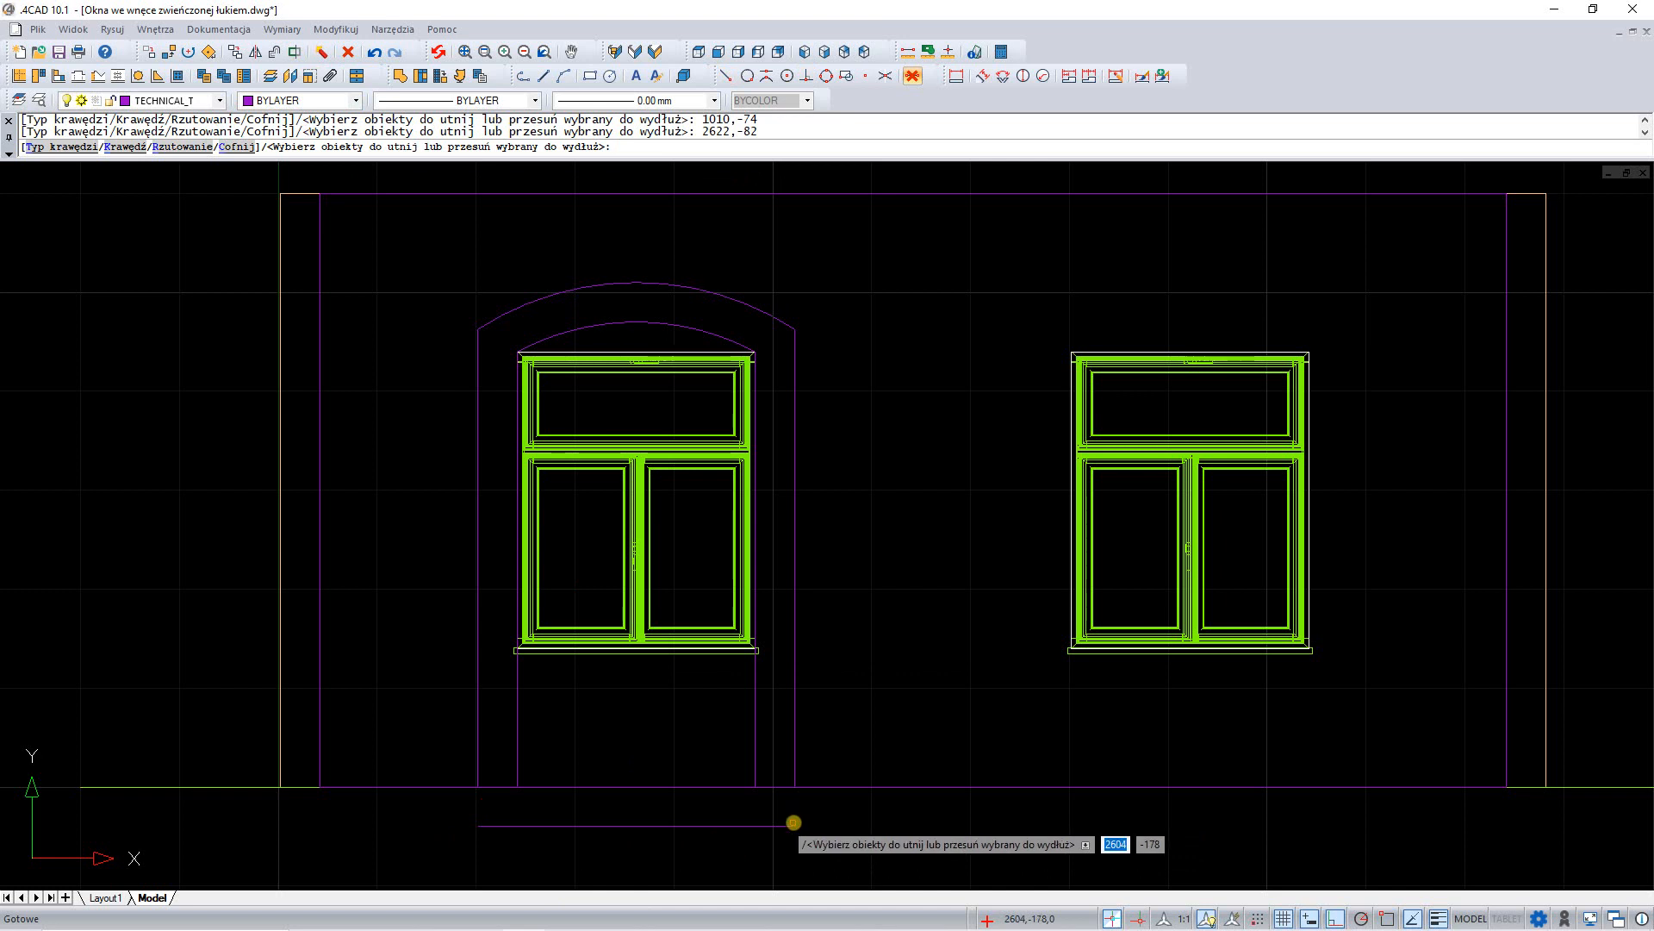
key("Escape")
left_click(787, 826)
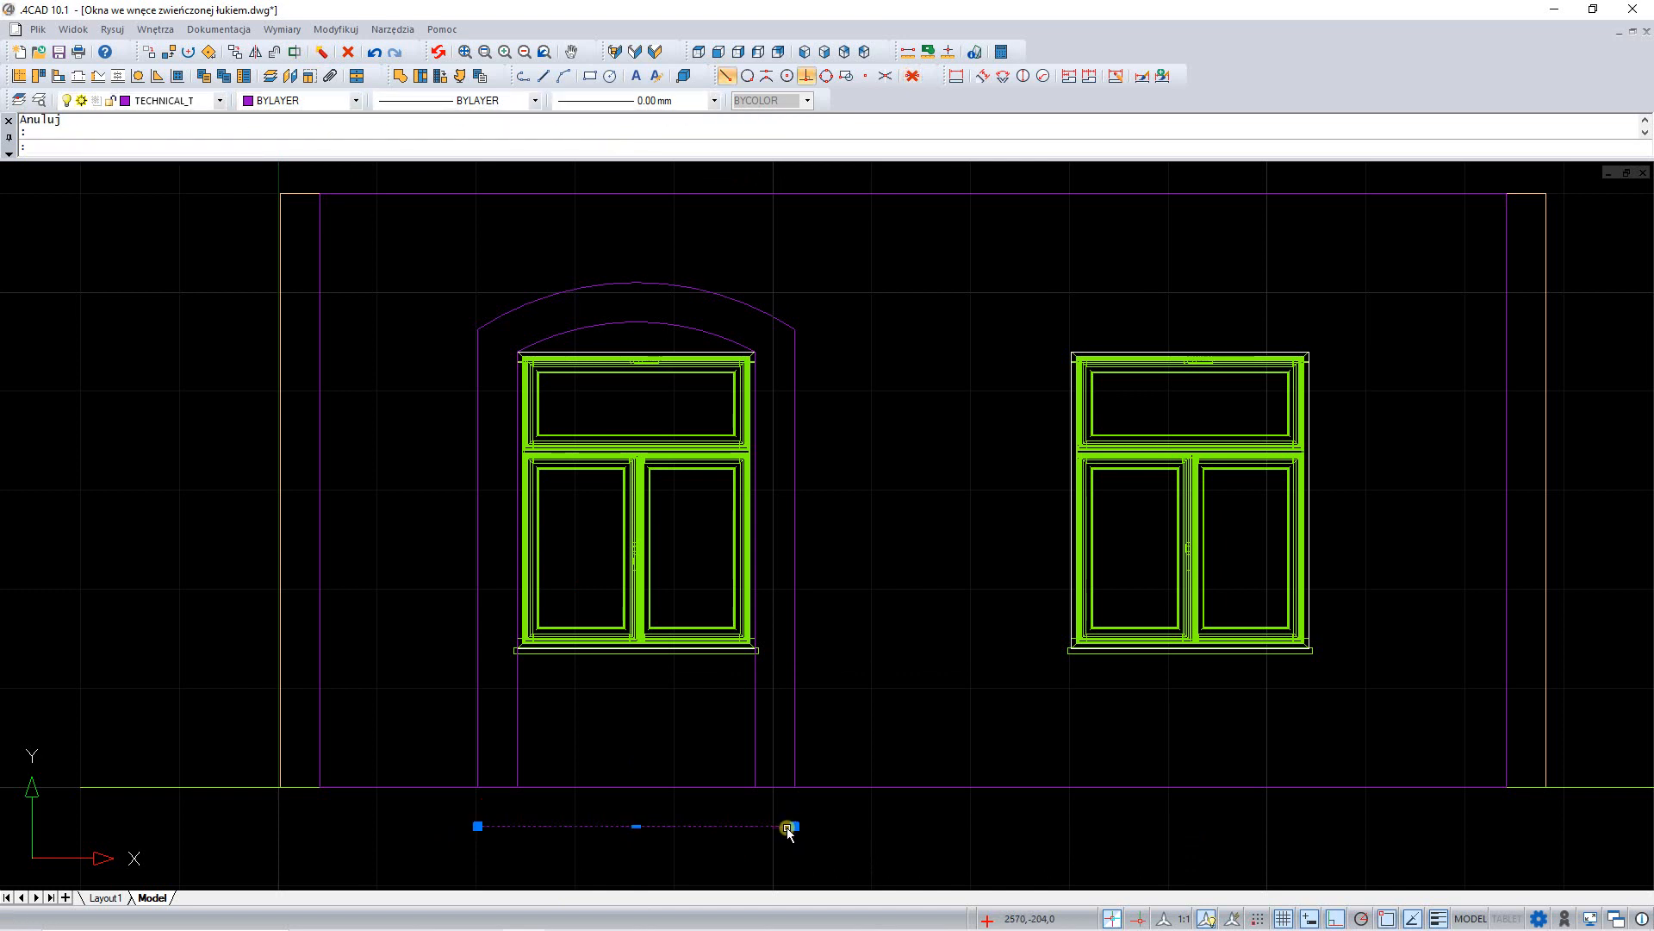
key("Delete")
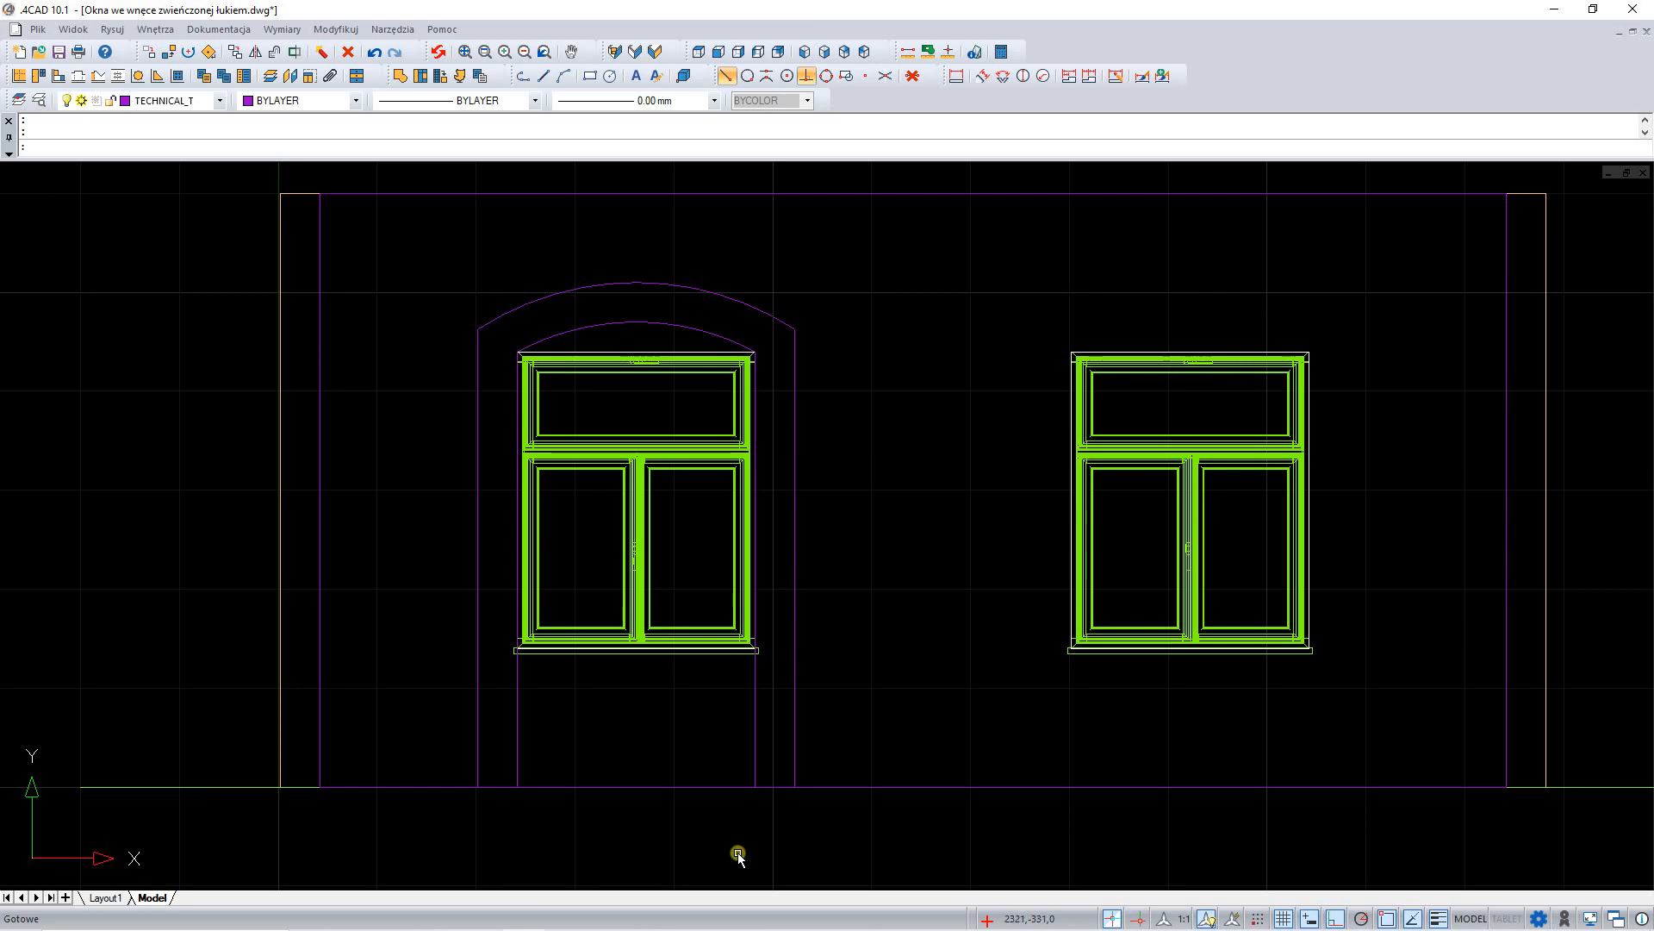
Step: Switch to an isometric view and move the large wall rectangle by its lower corner onto the inner face of the window wall
left_click(803, 54)
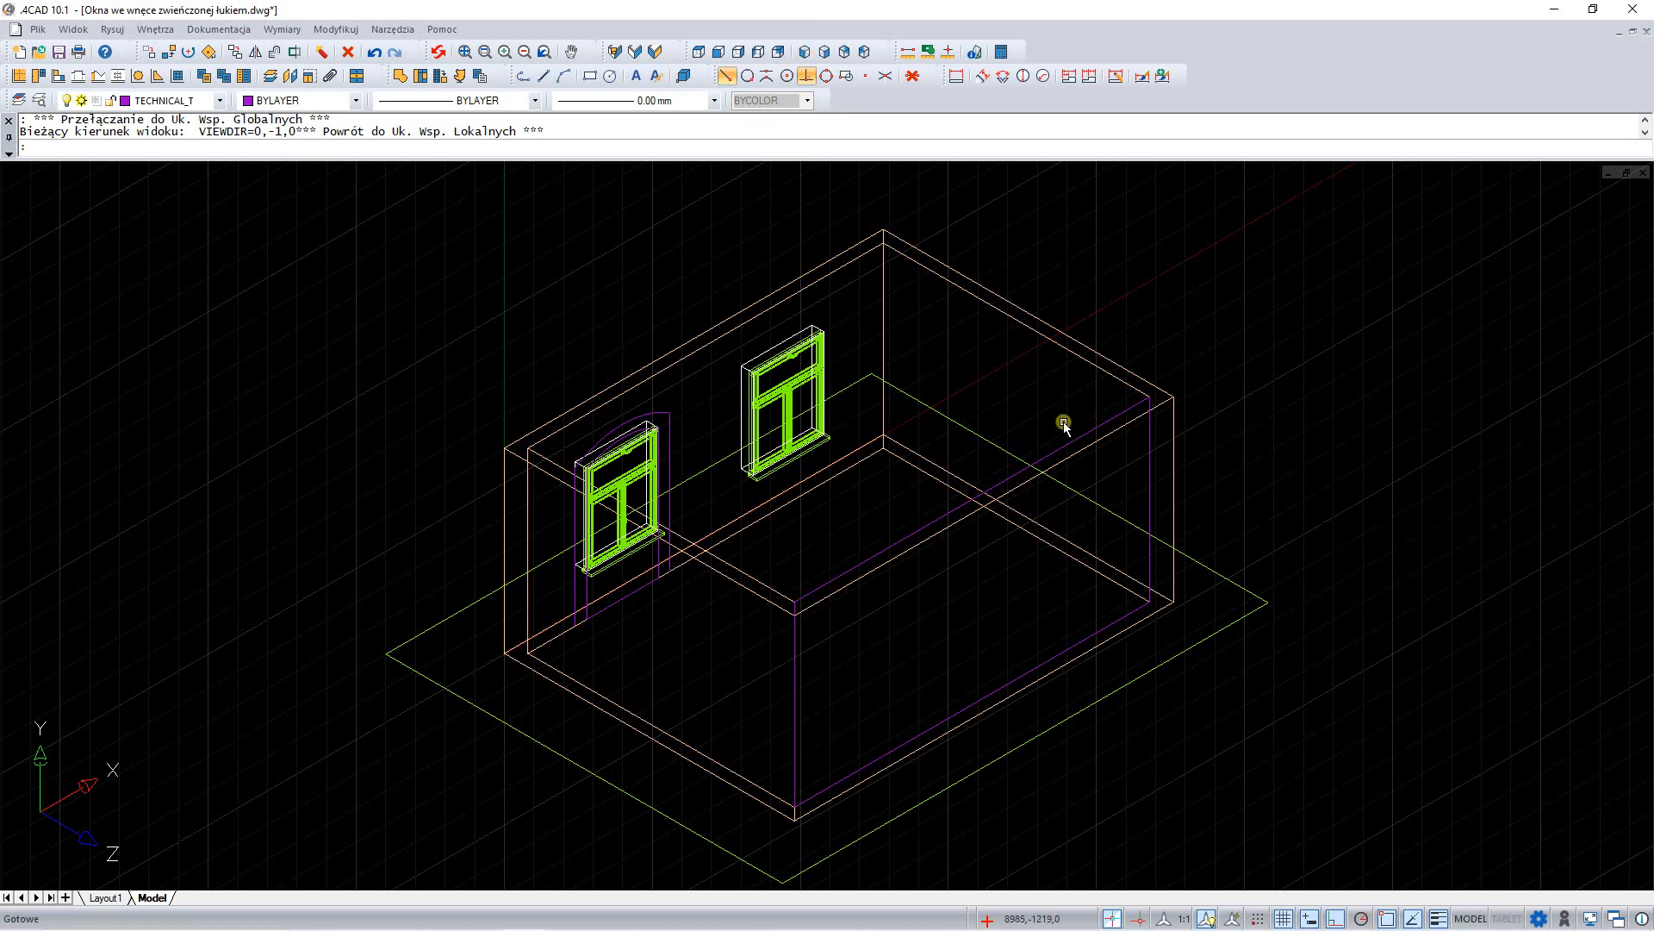
left_click(1028, 469)
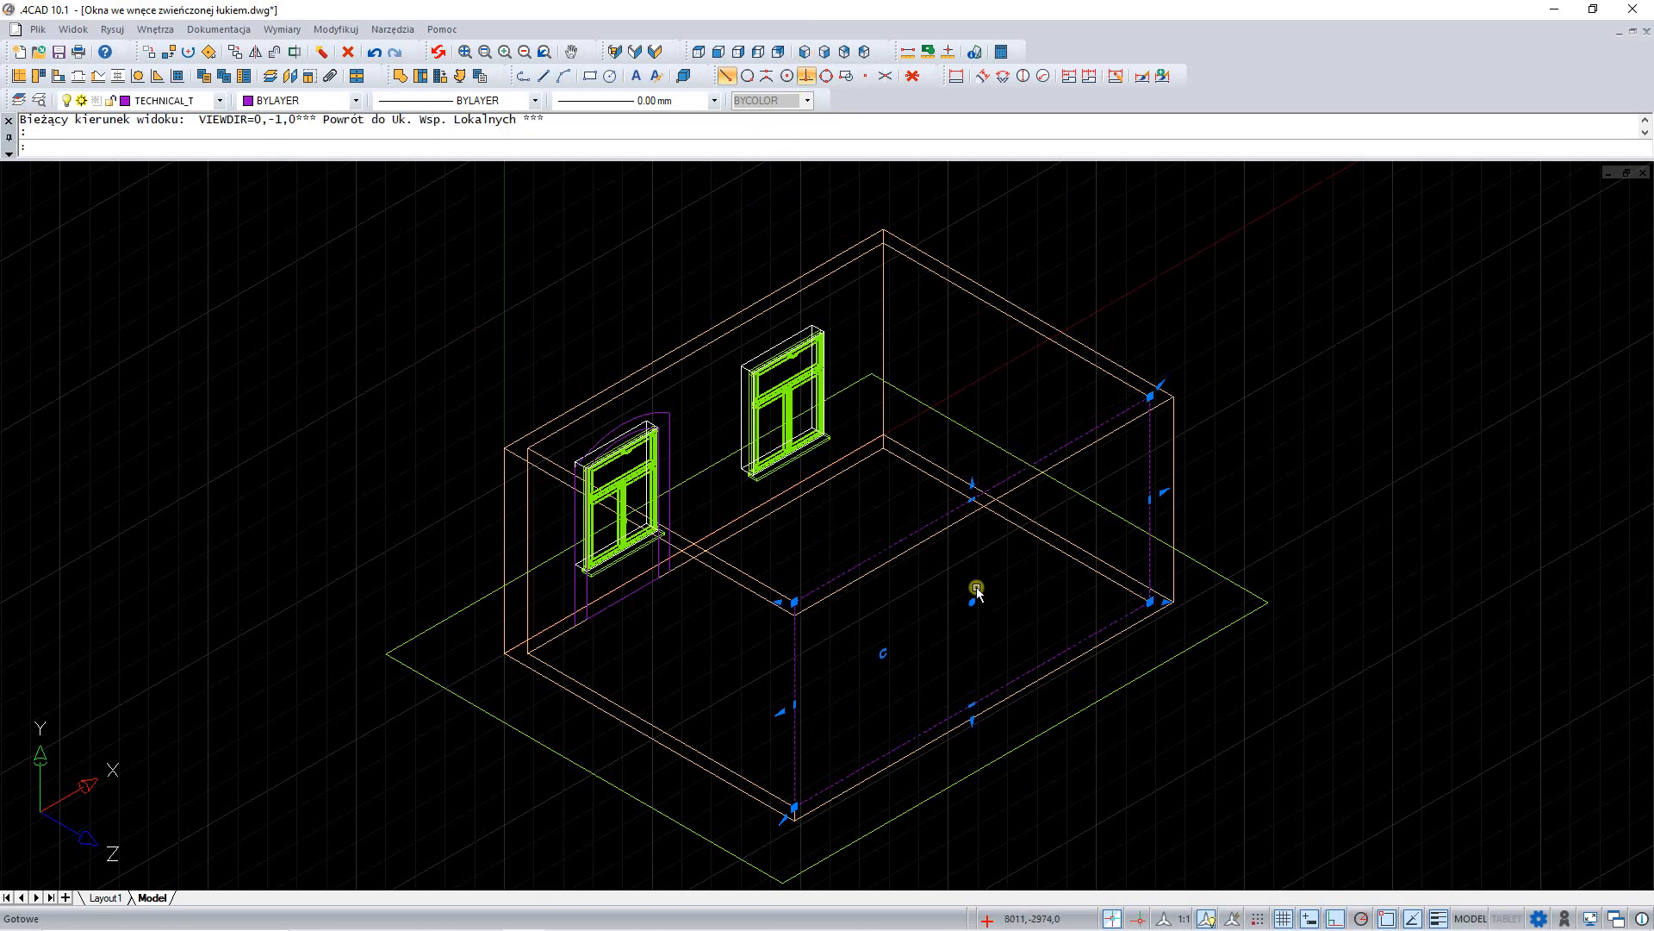
right_click(970, 599)
left_click(1027, 652)
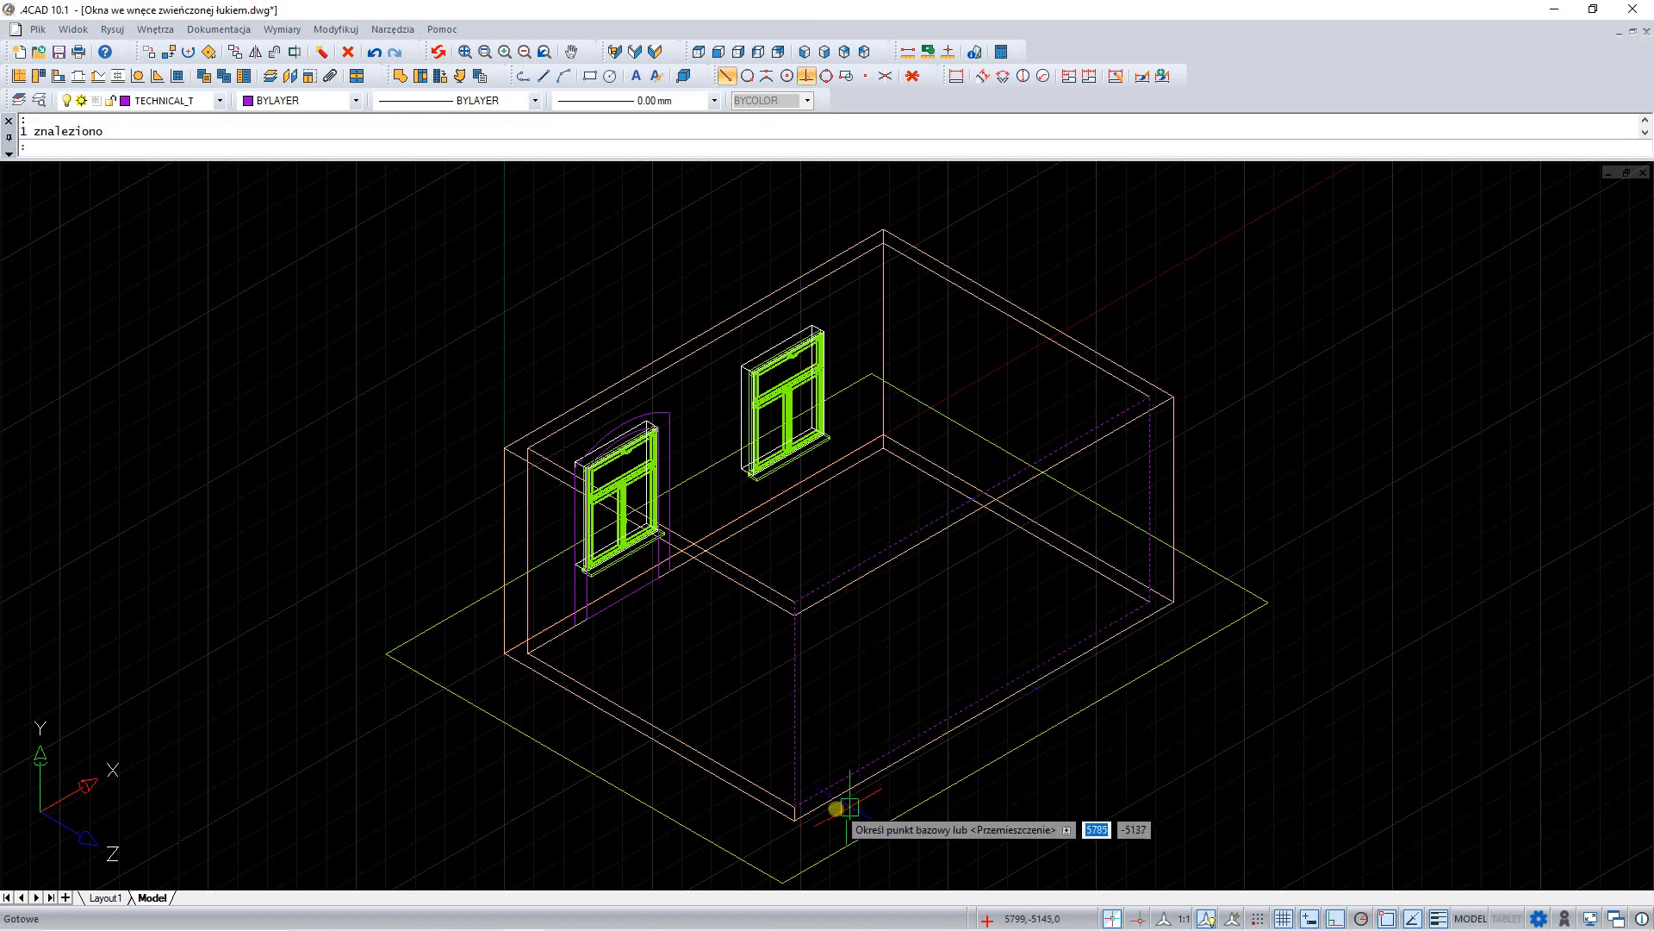
left_click(793, 807)
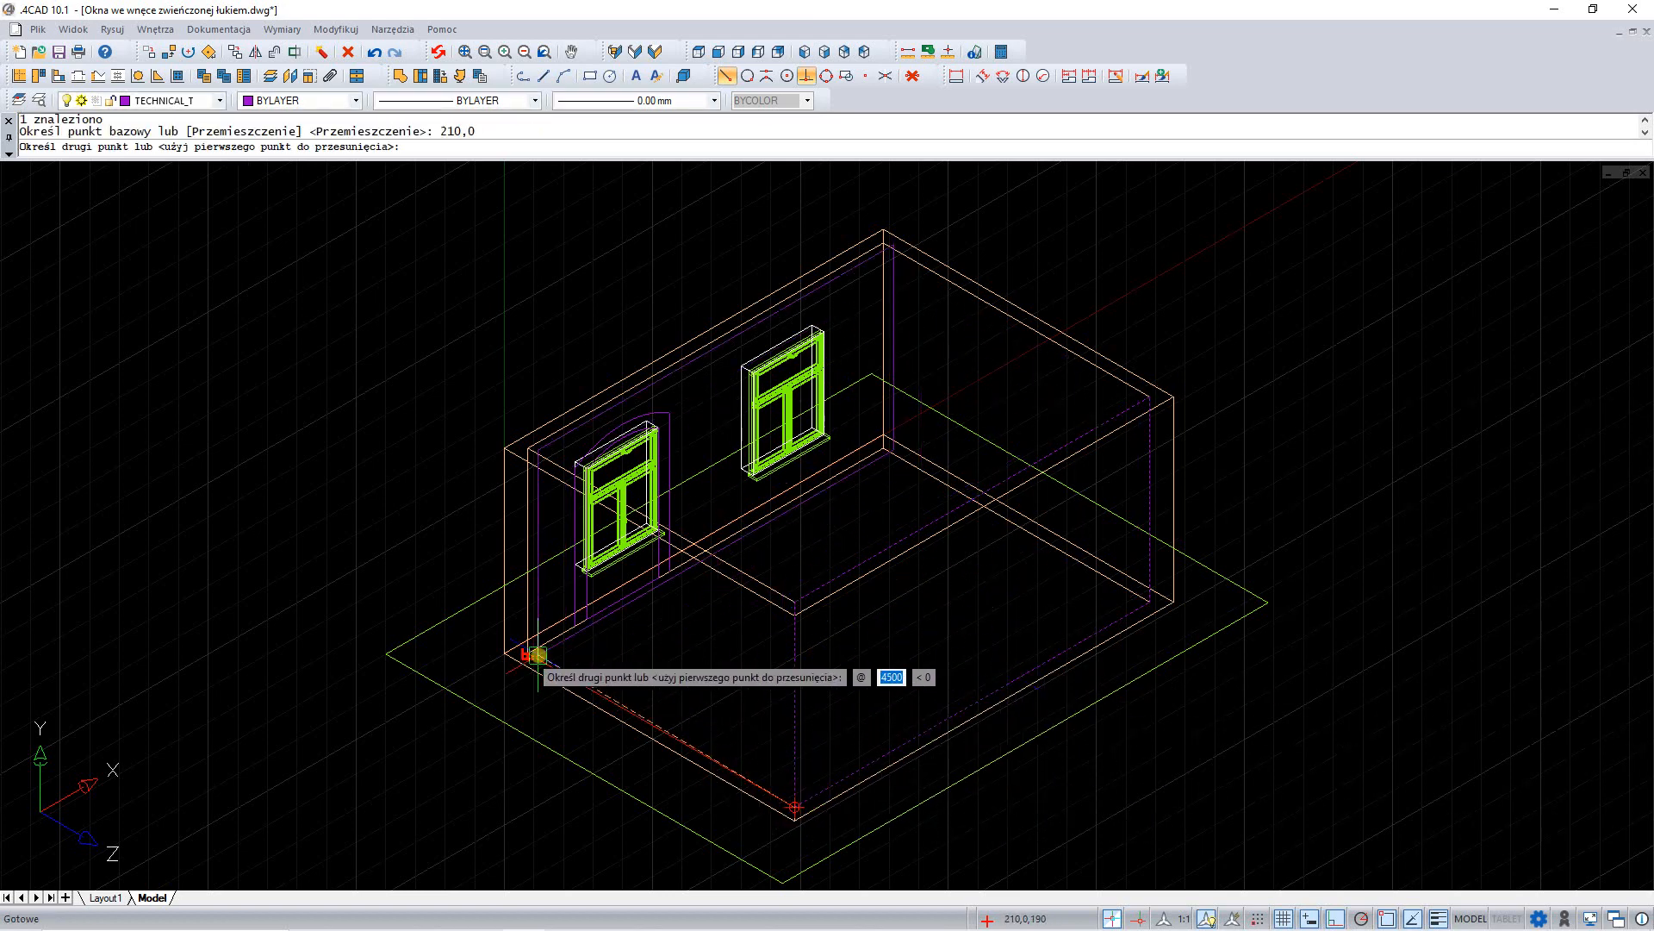
key("Return")
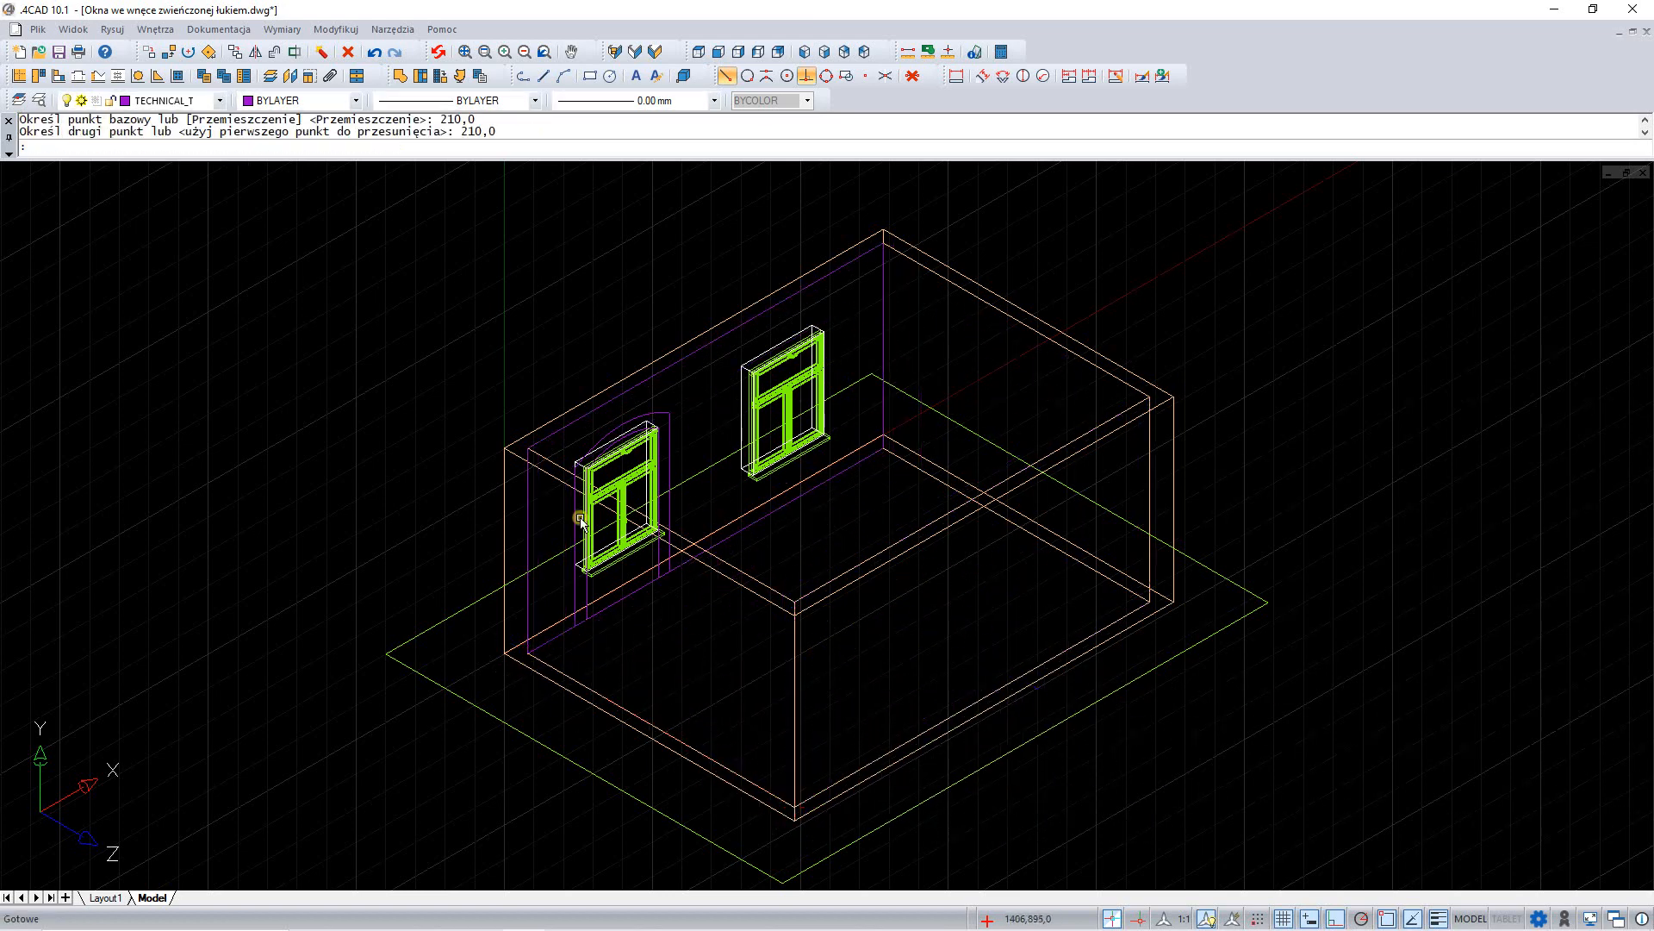
Step: Select the outer arched outline, switch to the top view and reset the UCS to world
scroll(580, 436, "up", 2)
left_click(612, 447)
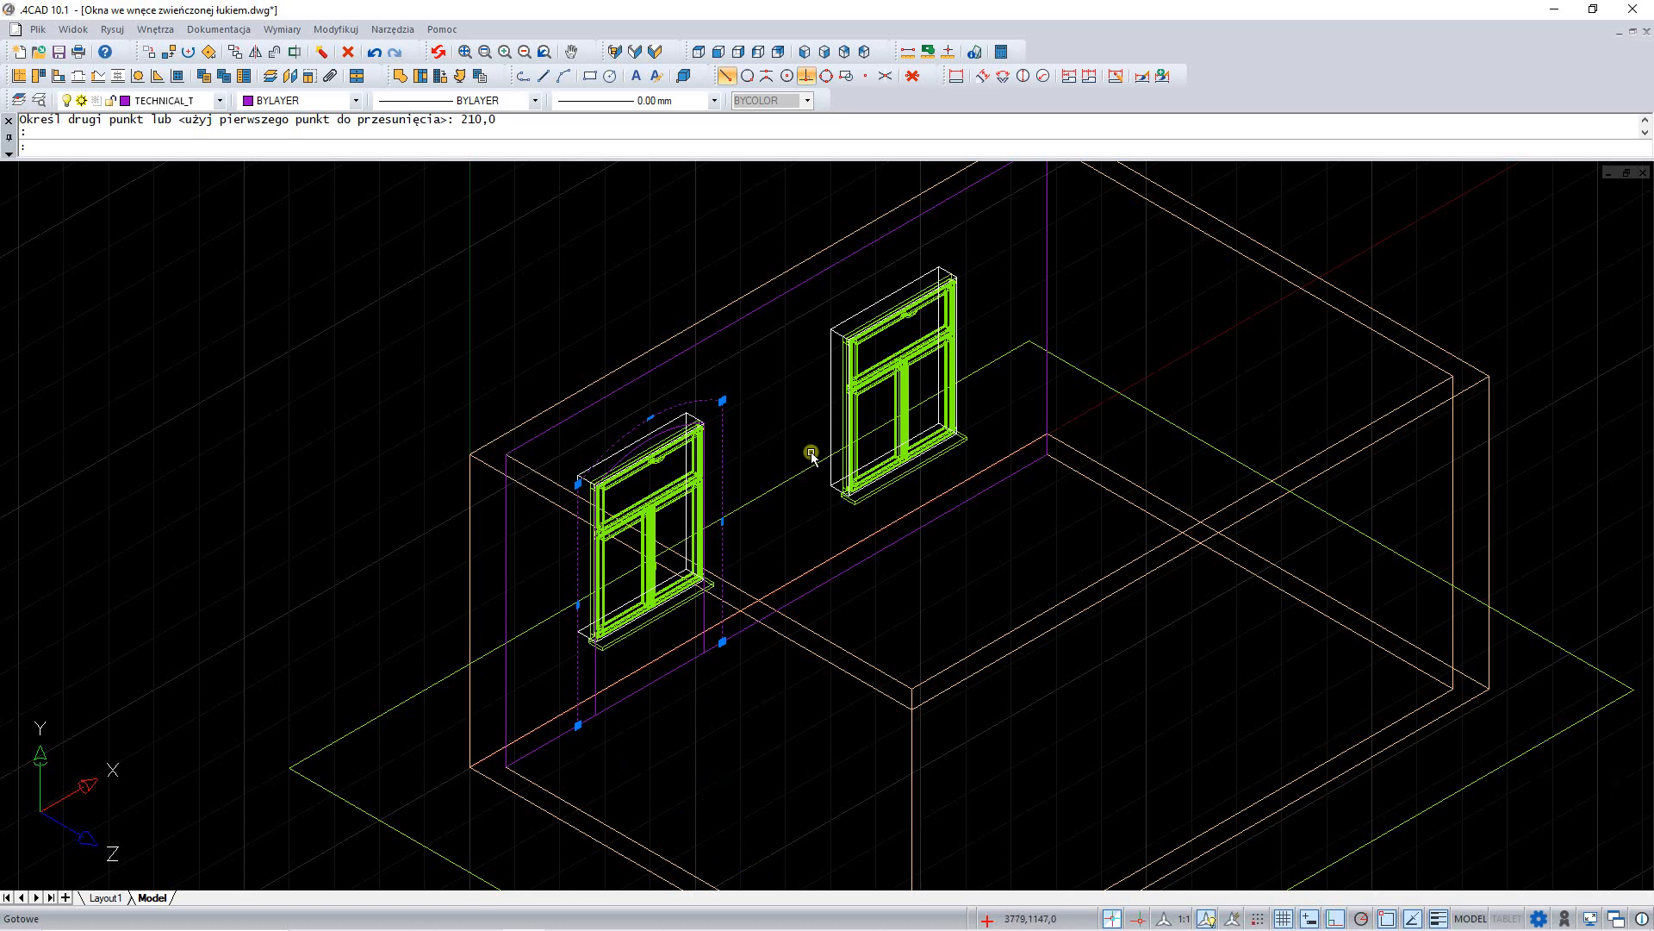
left_click(701, 51)
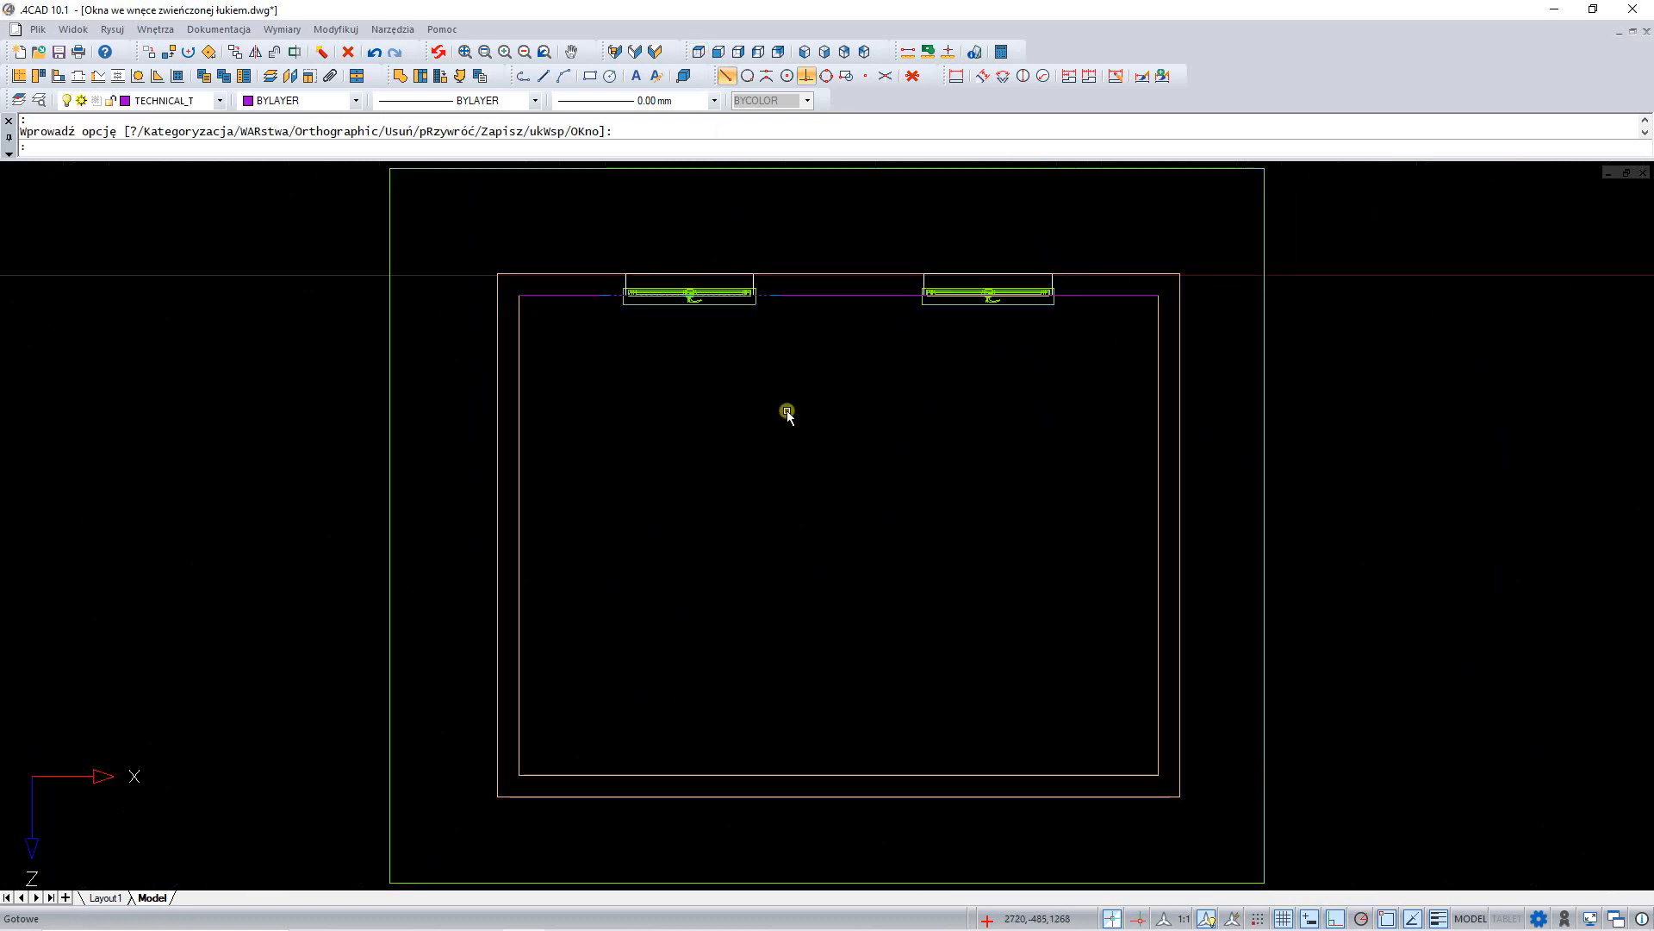
type("UCS")
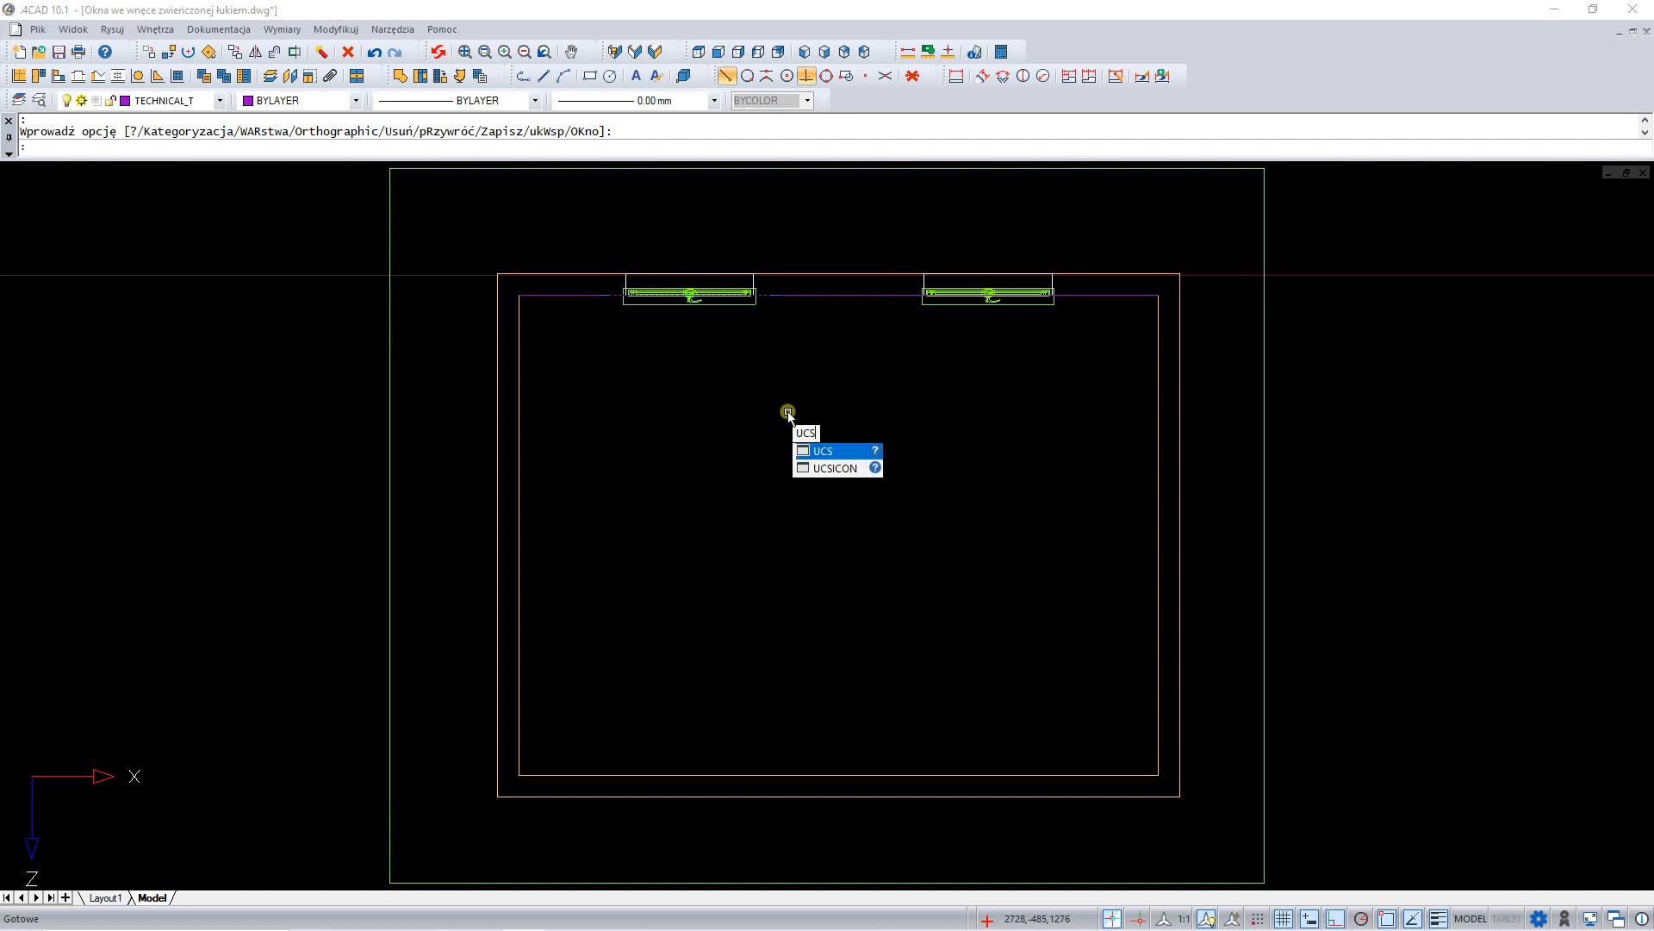
key("Return")
key("Return")
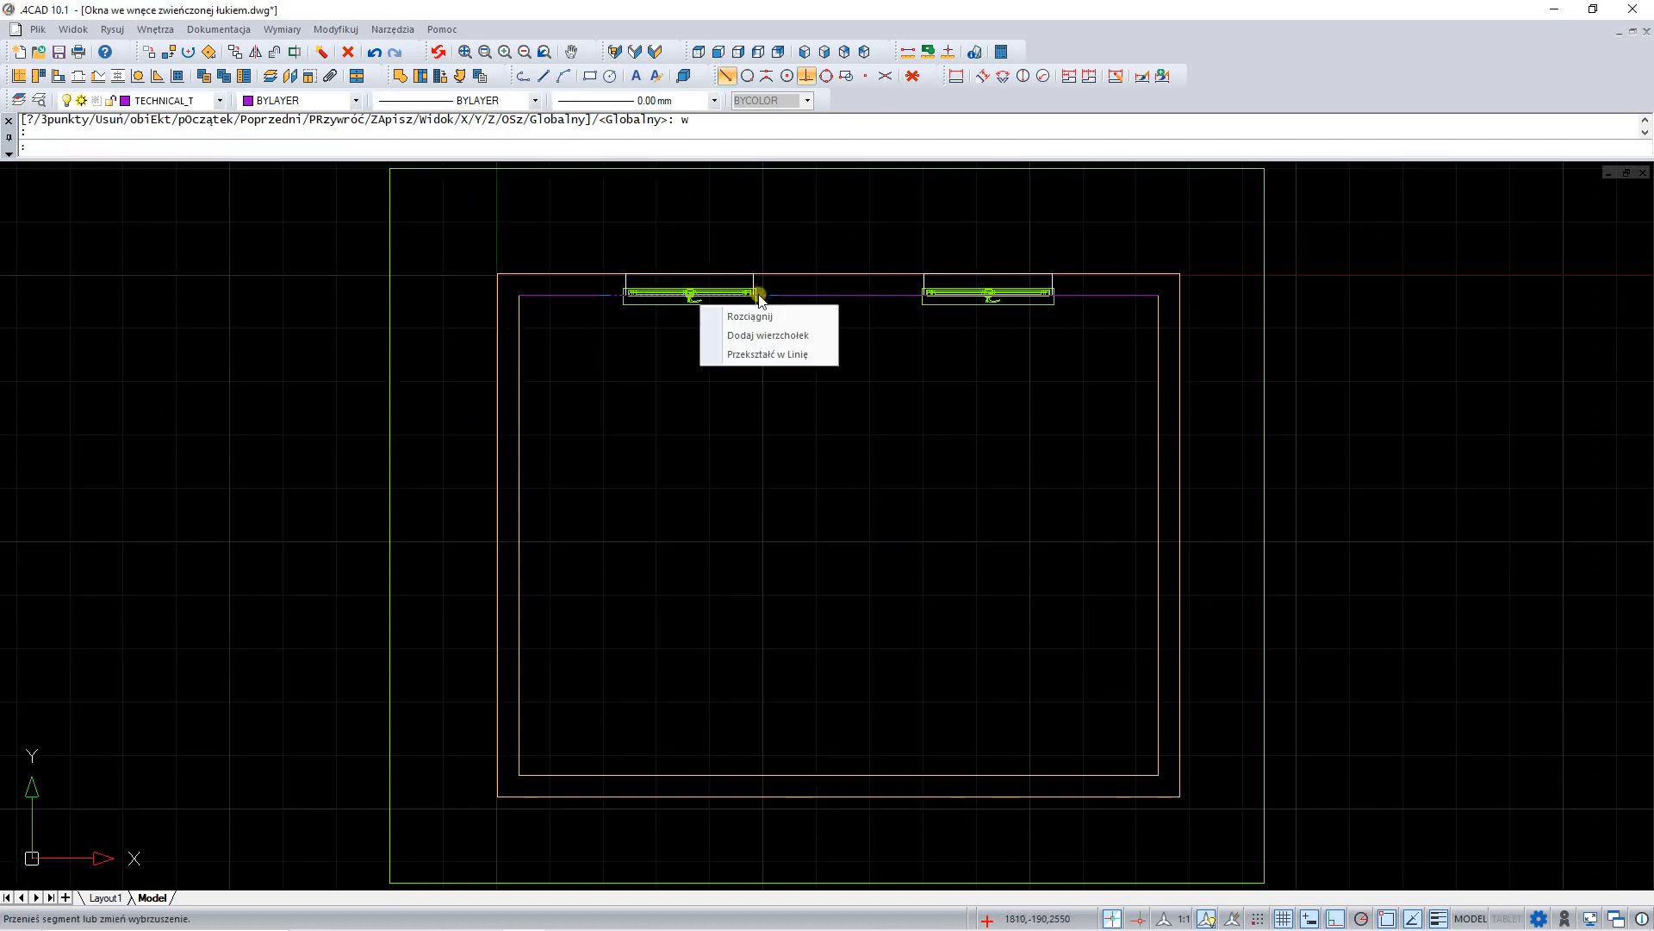
Step: Move the selected outer arched outline -300 along the Y axis, away from the window wall
mouse_move(773, 296)
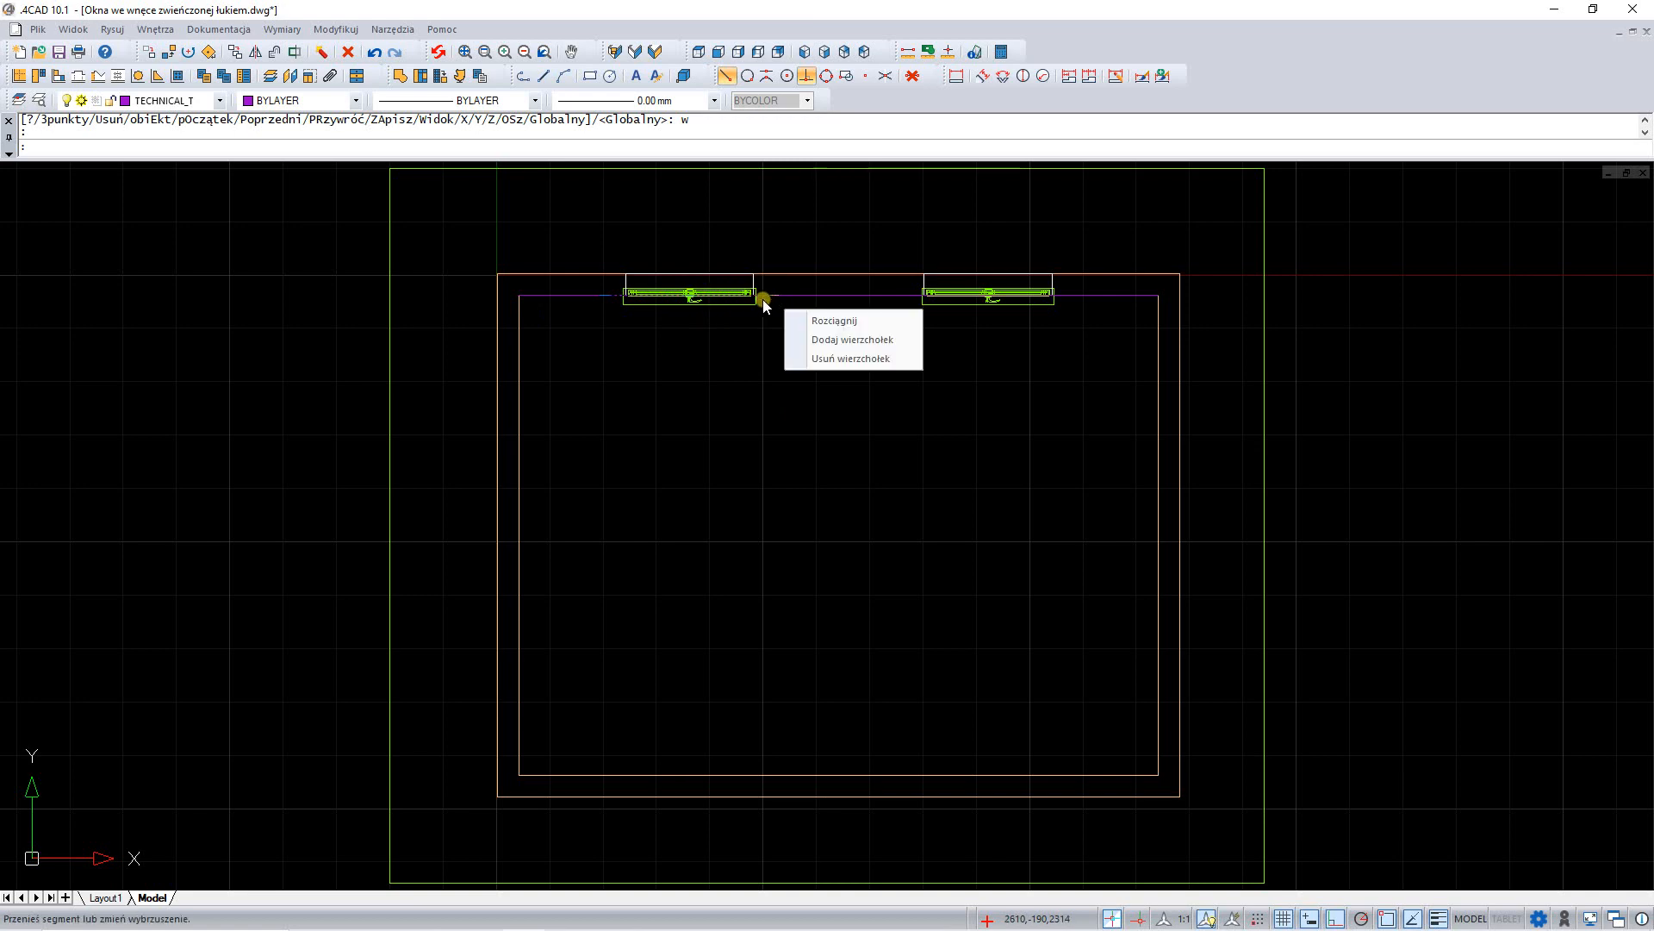
right_click(776, 355)
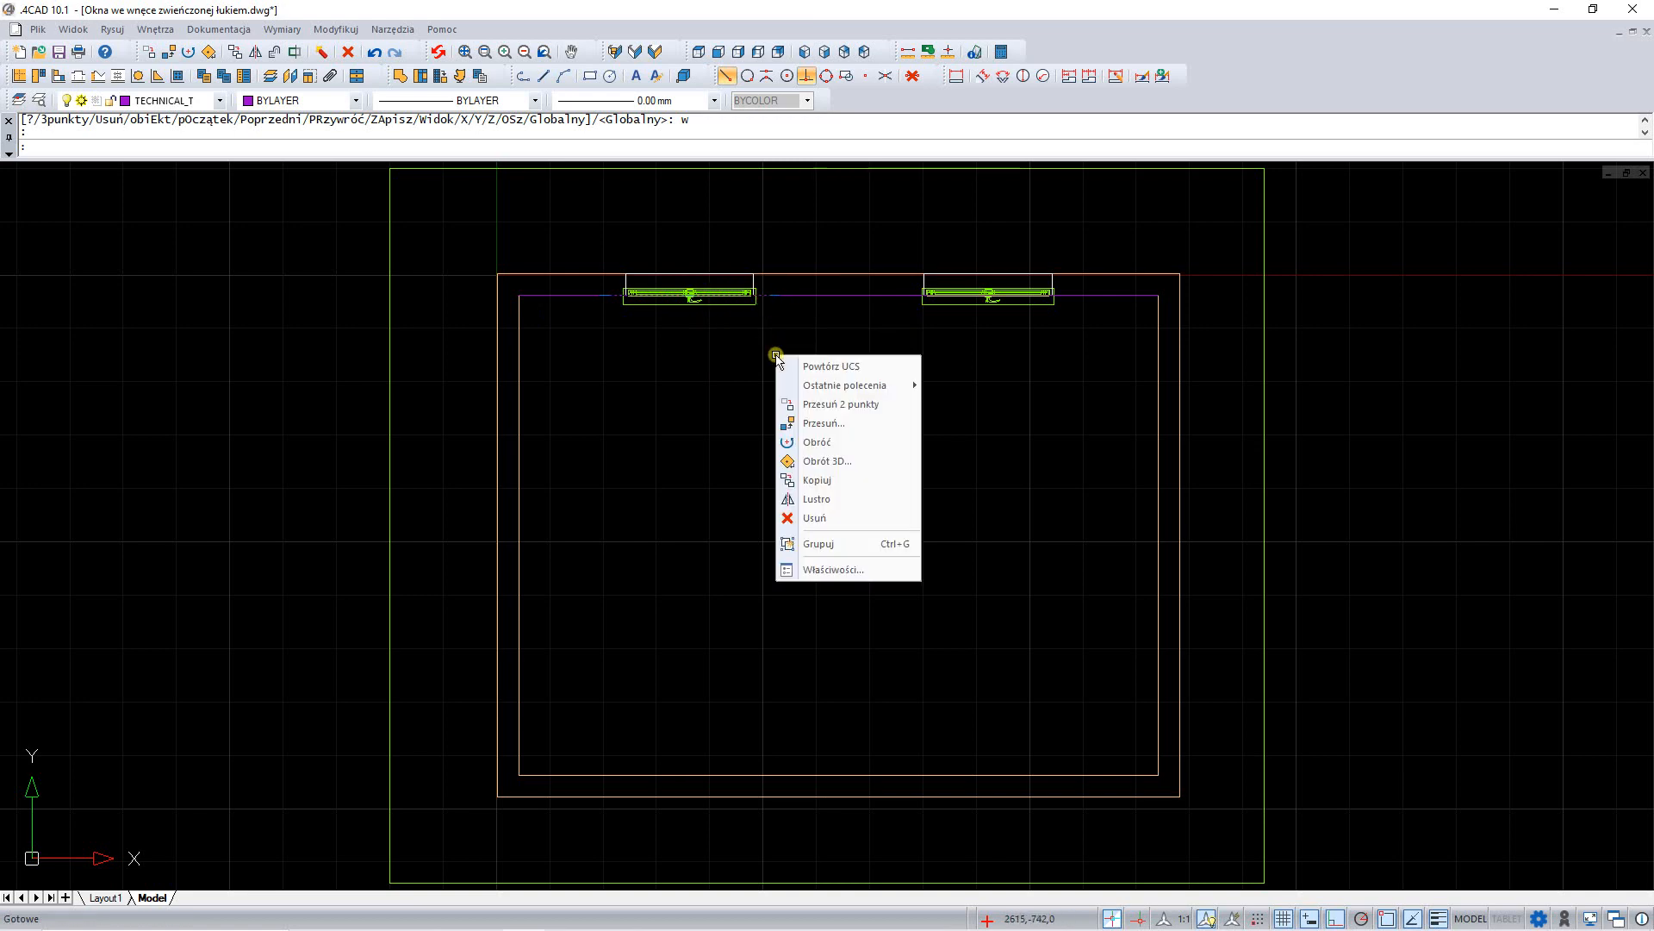
left_click(829, 421)
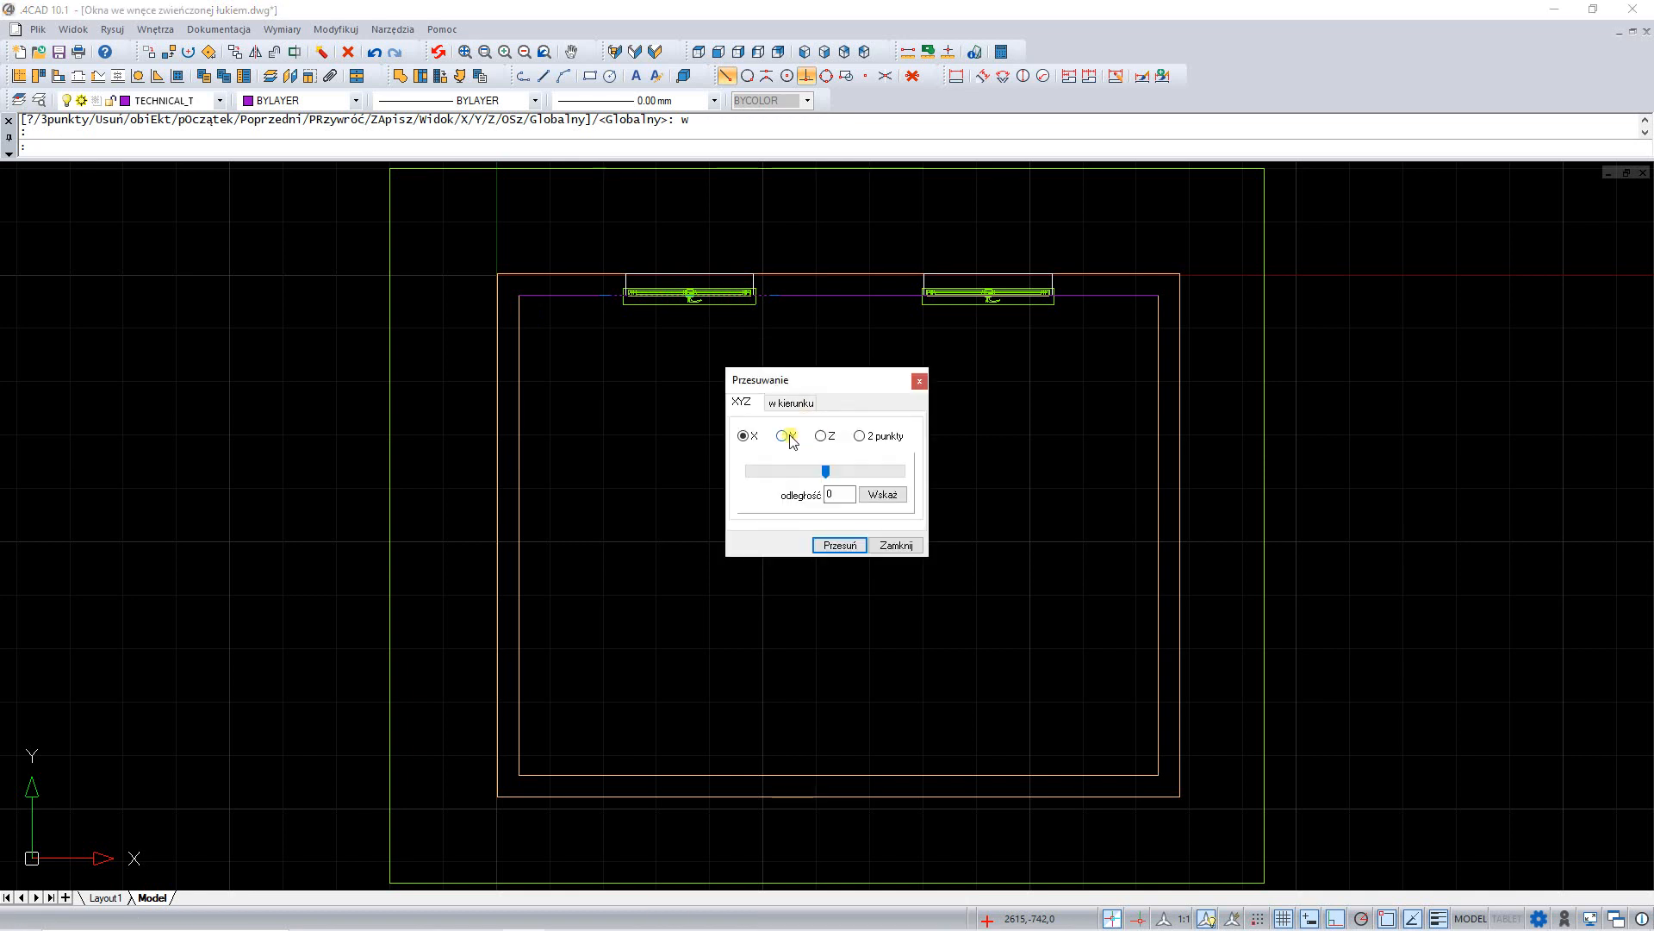
left_click(786, 436)
type("-300")
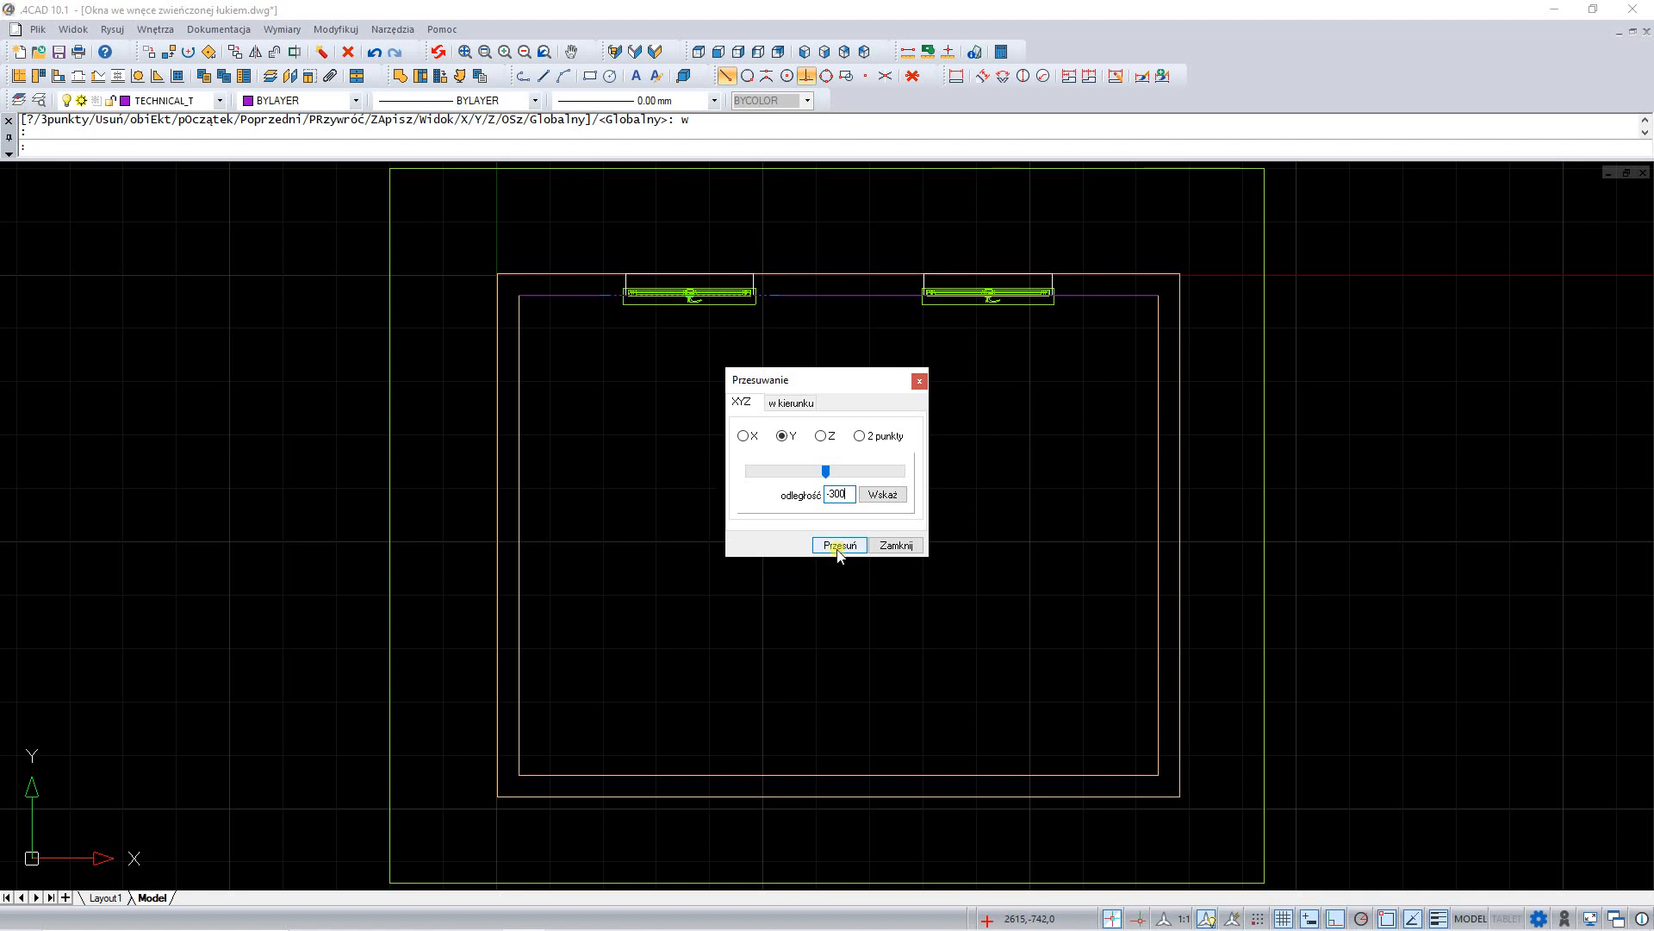
left_click(901, 546)
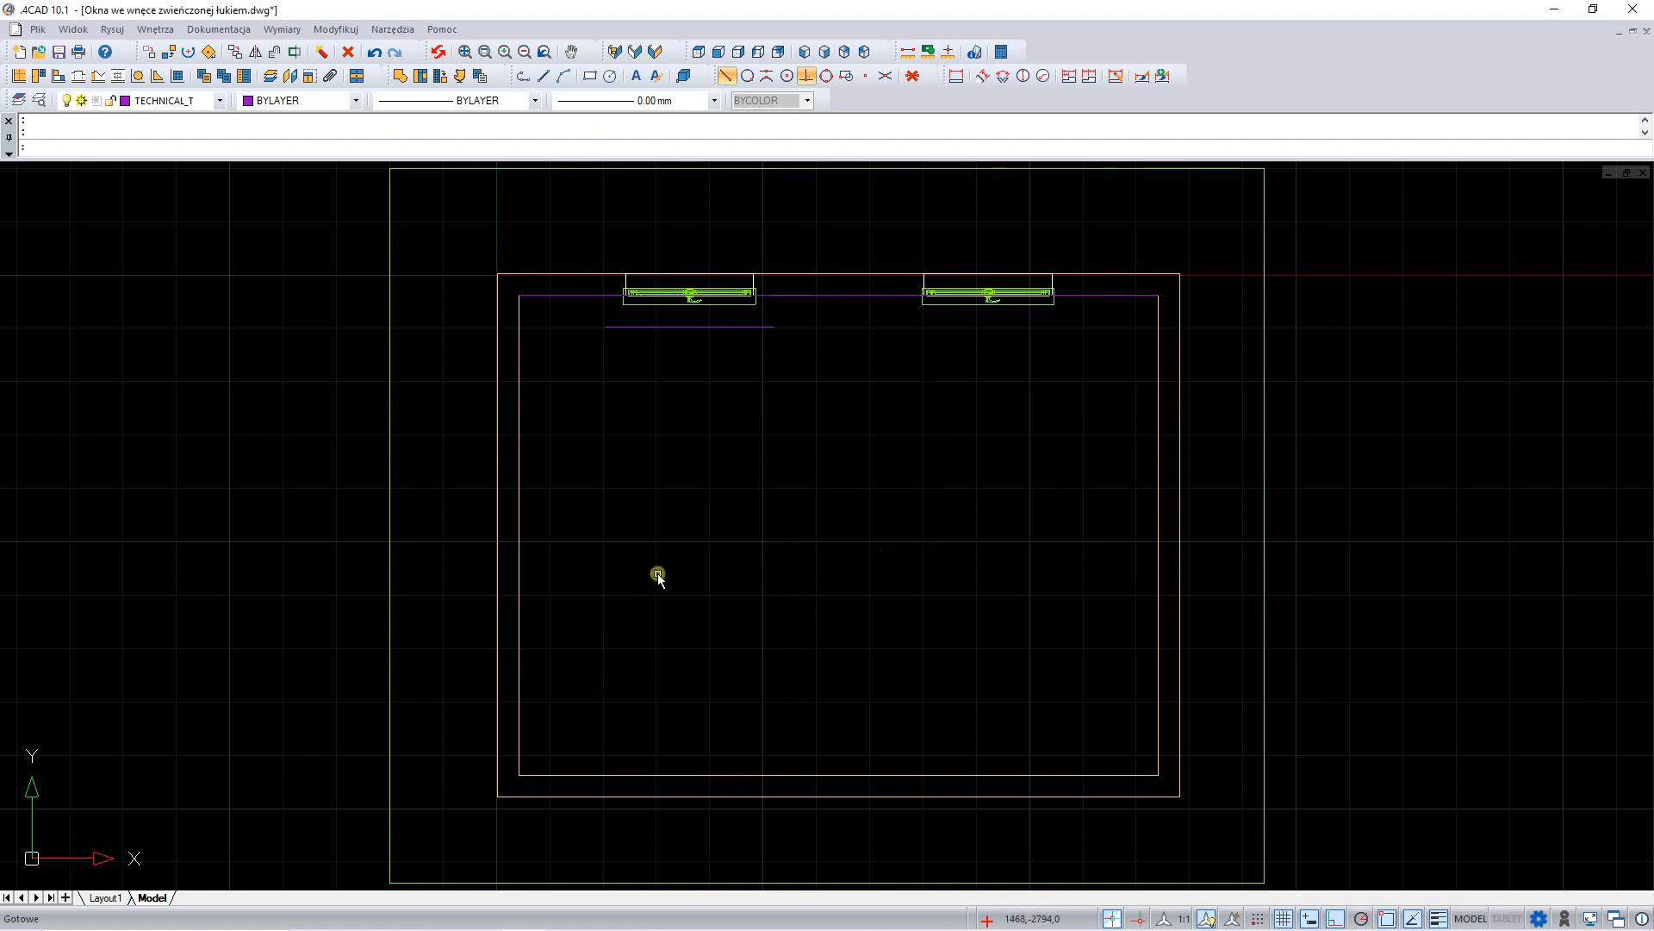
Step: In an isometric view, draw a four-point 3D face between the right vertical edges of the left window's inner and outer arched outlines
left_click(806, 54)
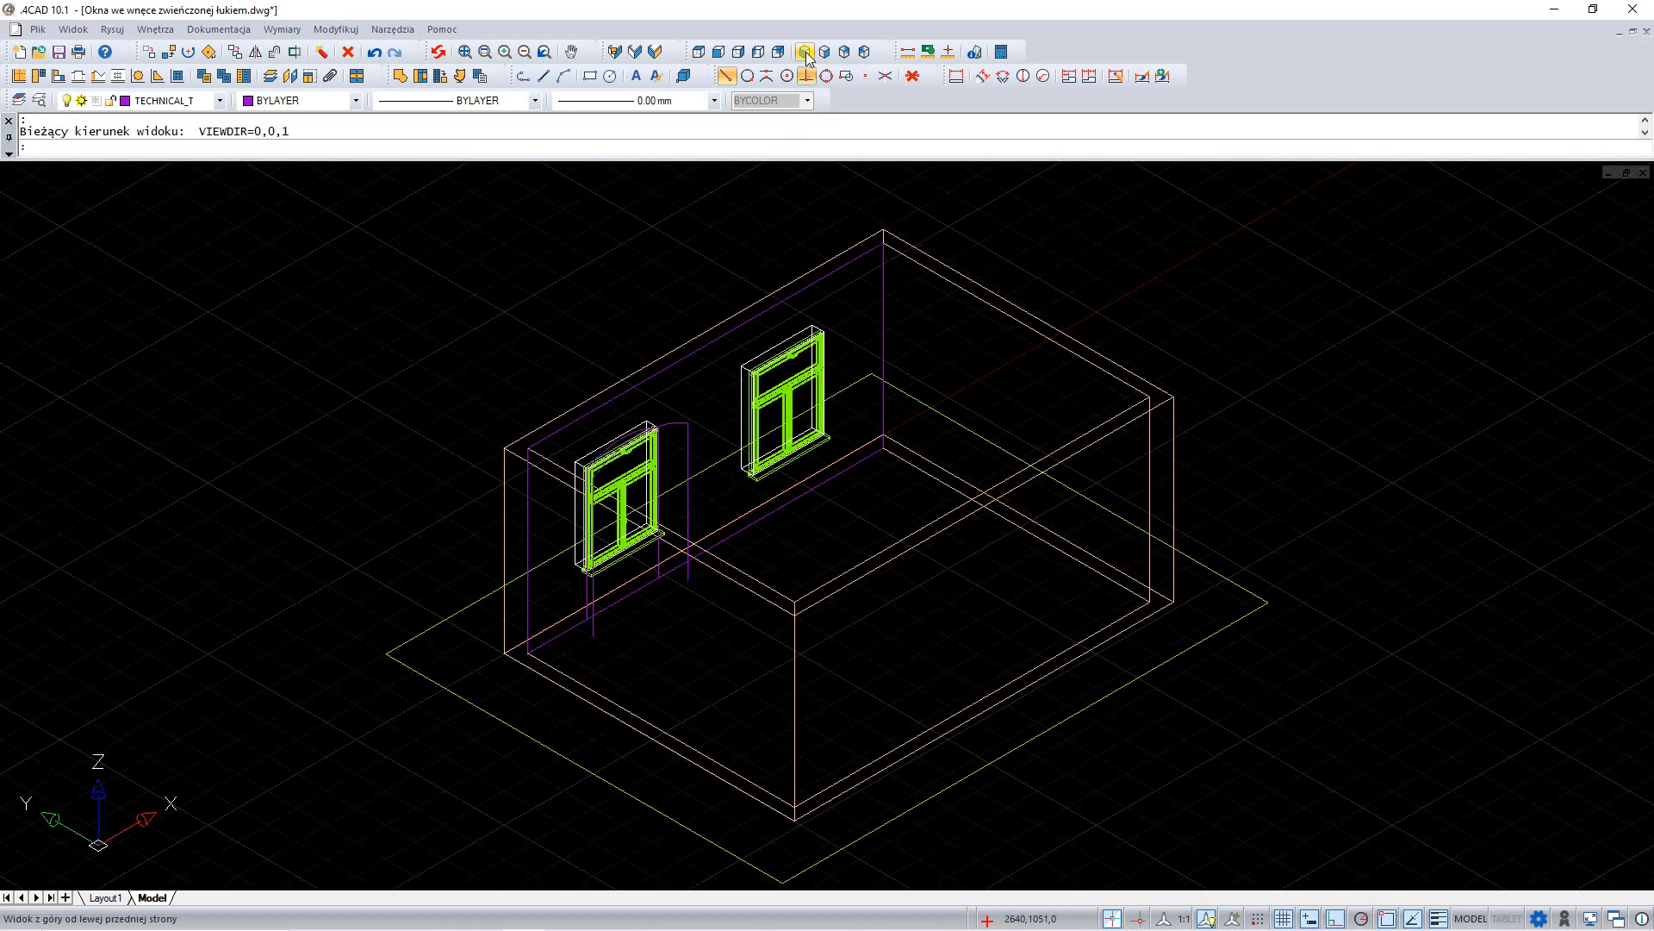
scroll(675, 456, "up", 5)
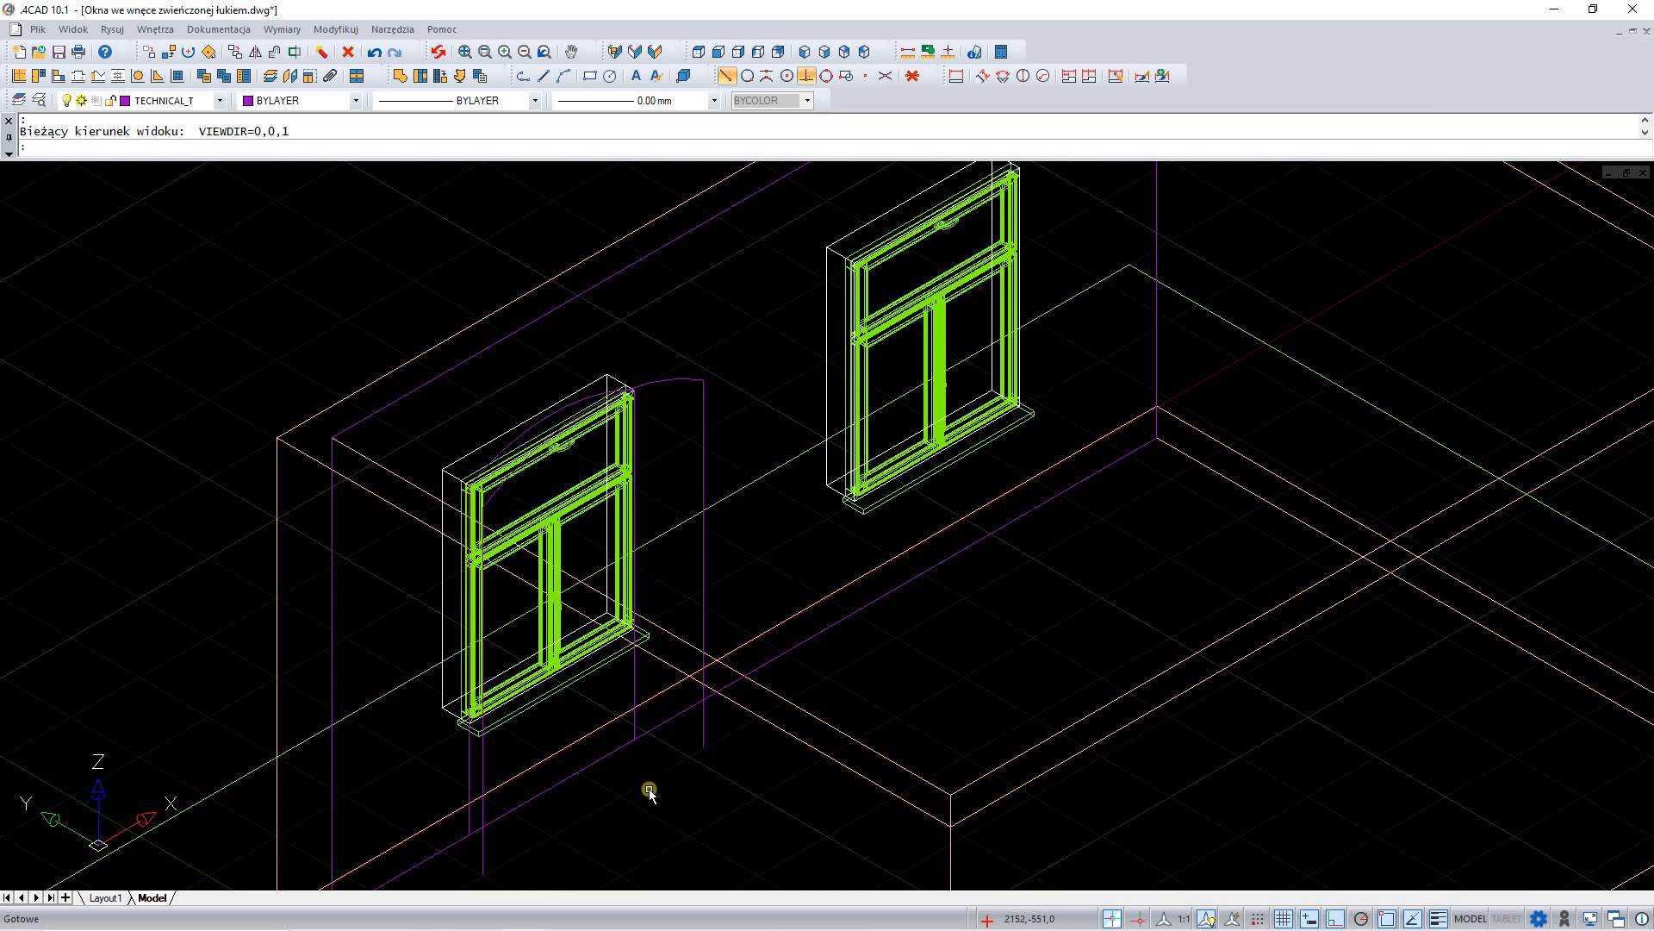
middle_click_drag(649, 790, 679, 742, "shift")
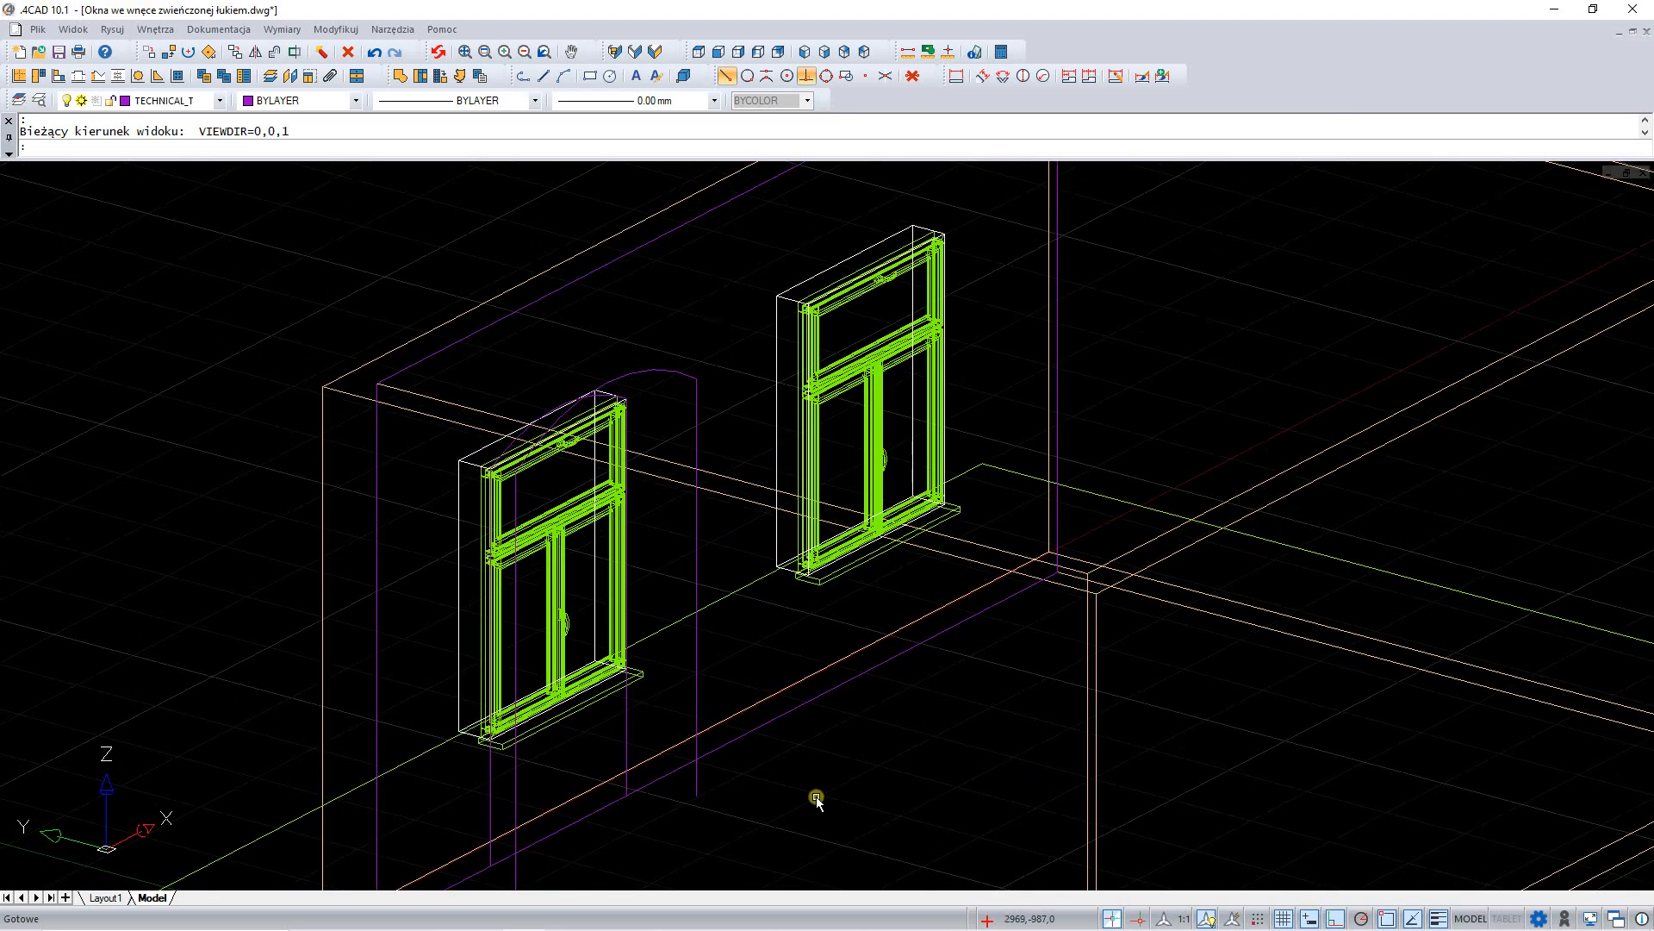
type("3")
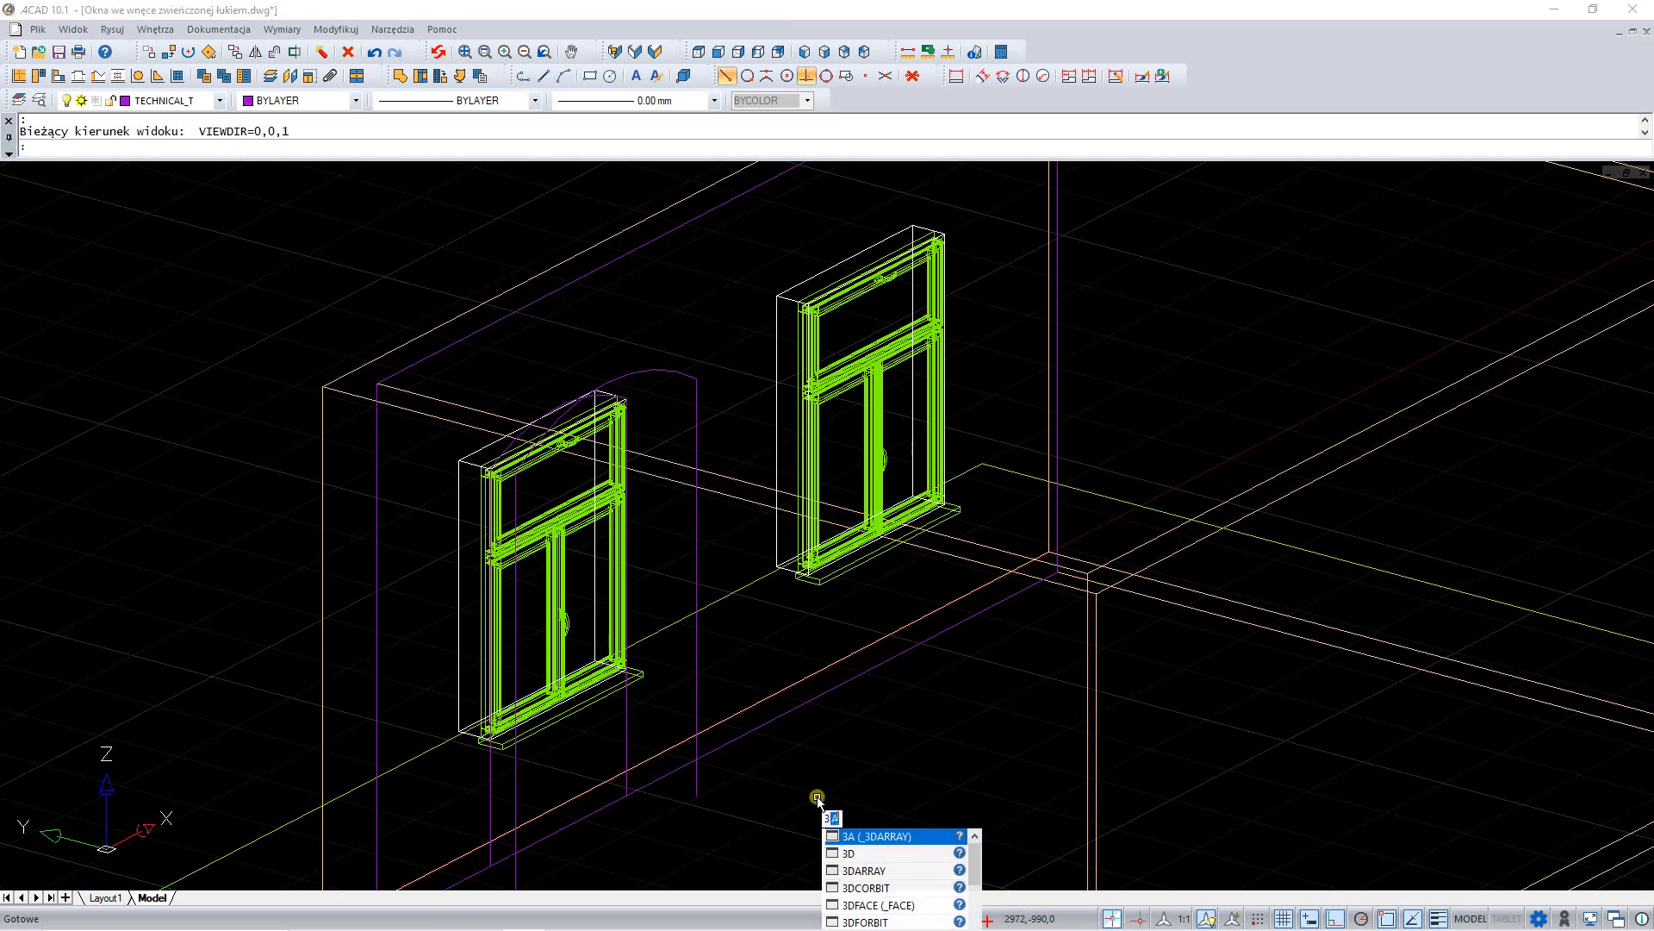
type("D")
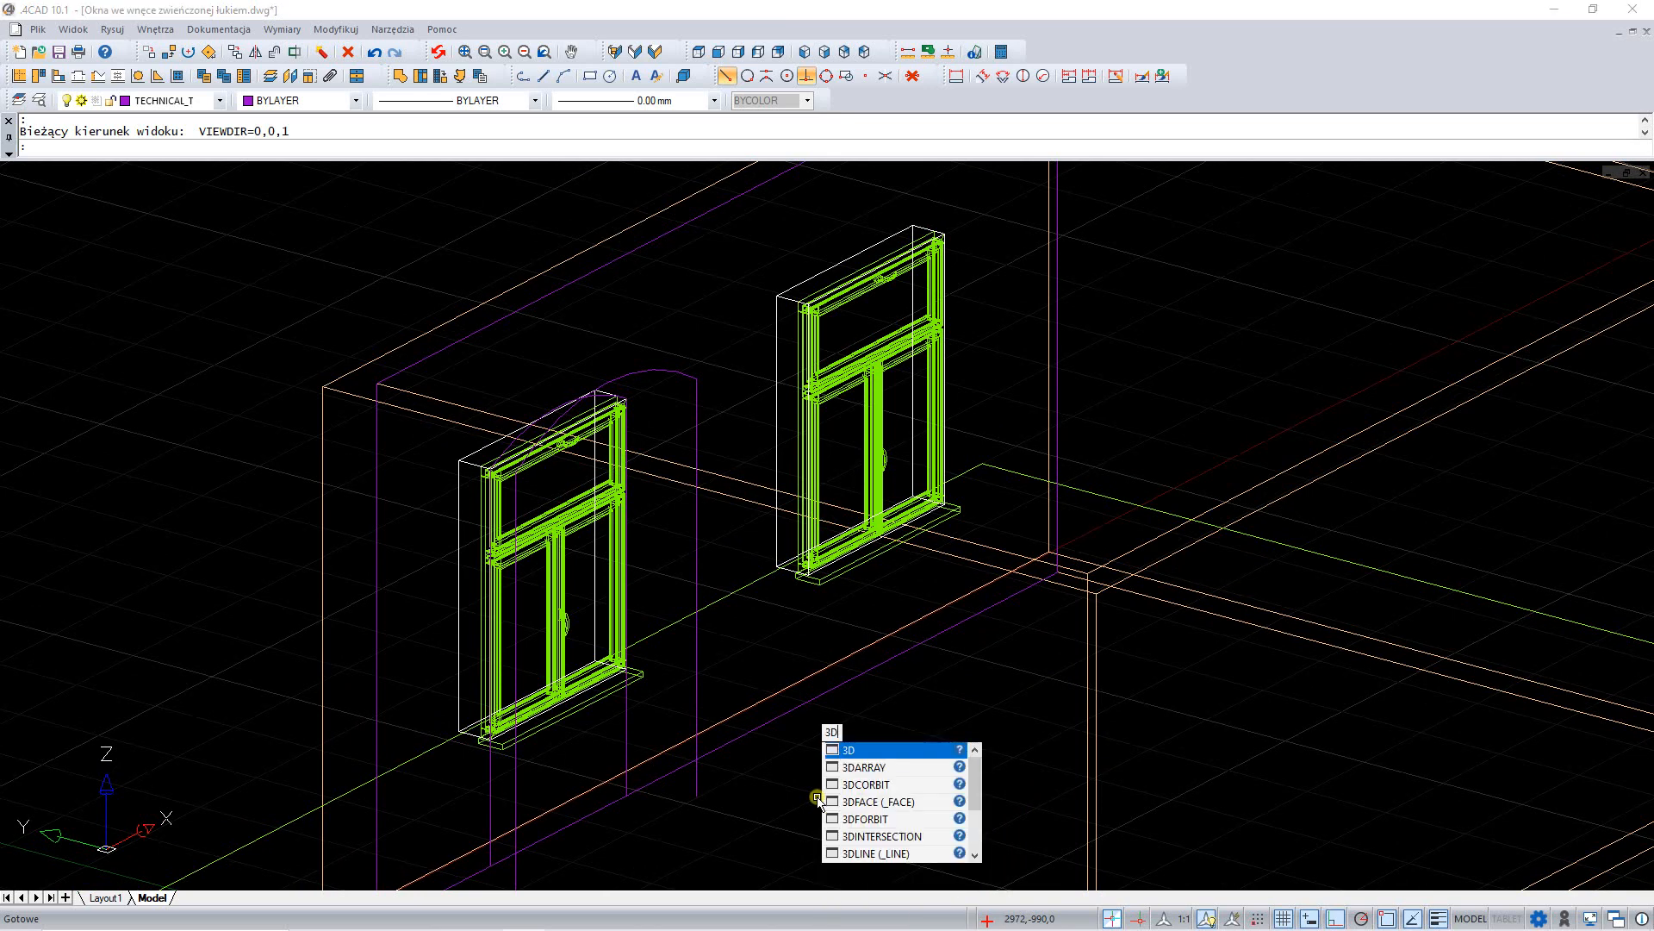
left_click(825, 802)
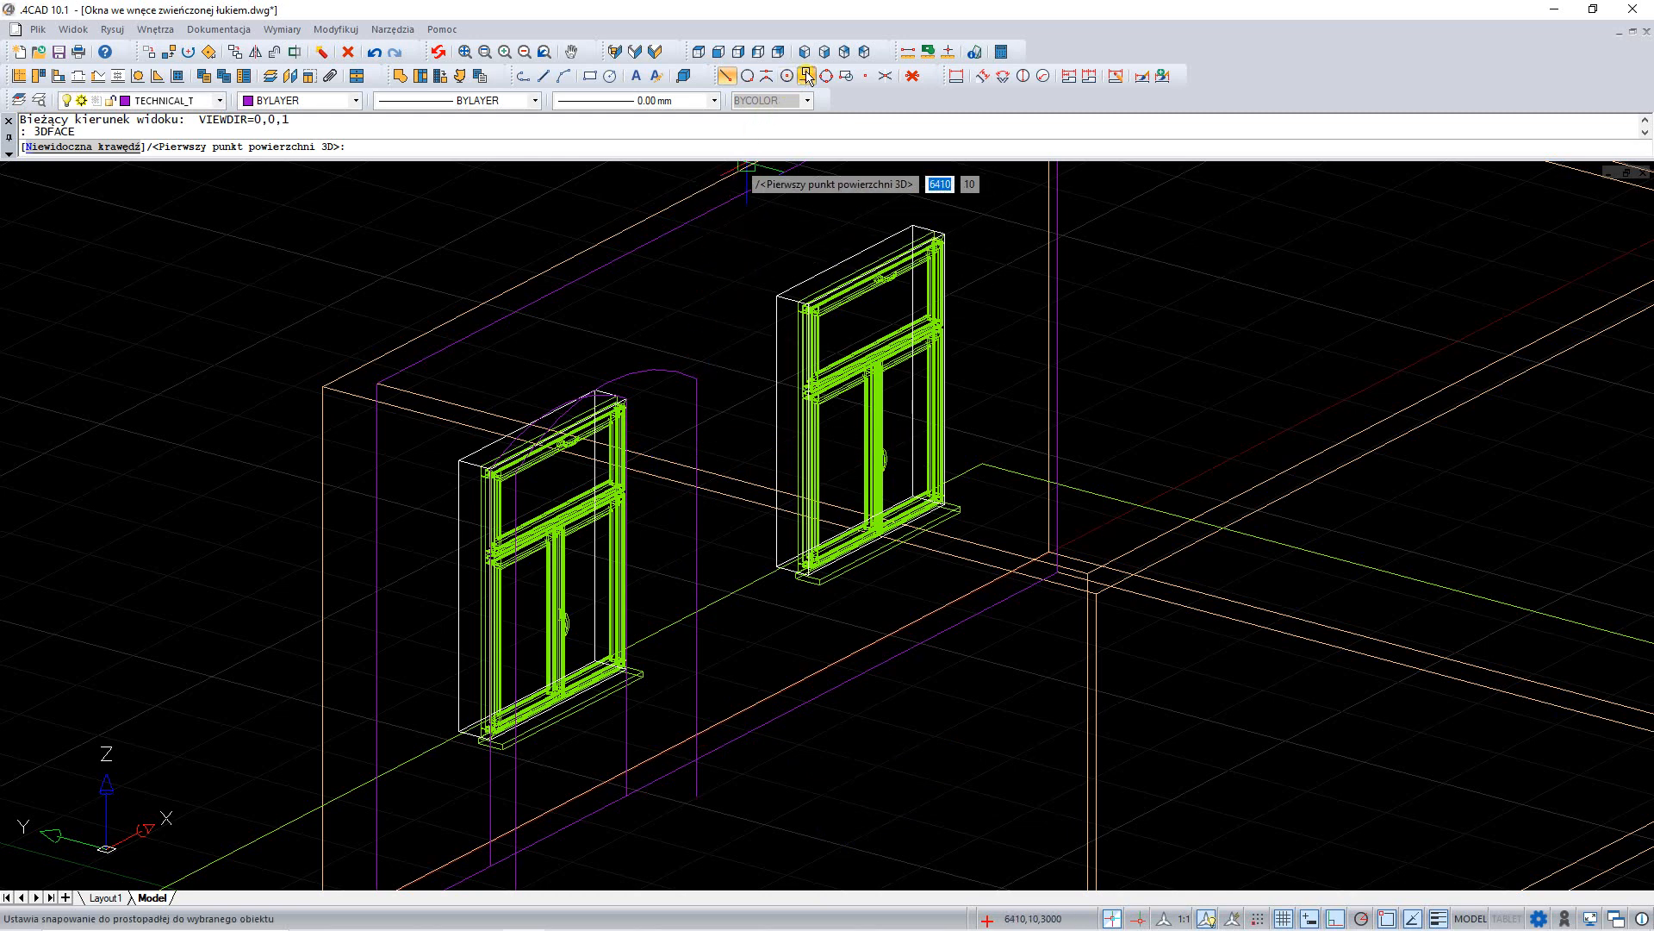
left_click(807, 77)
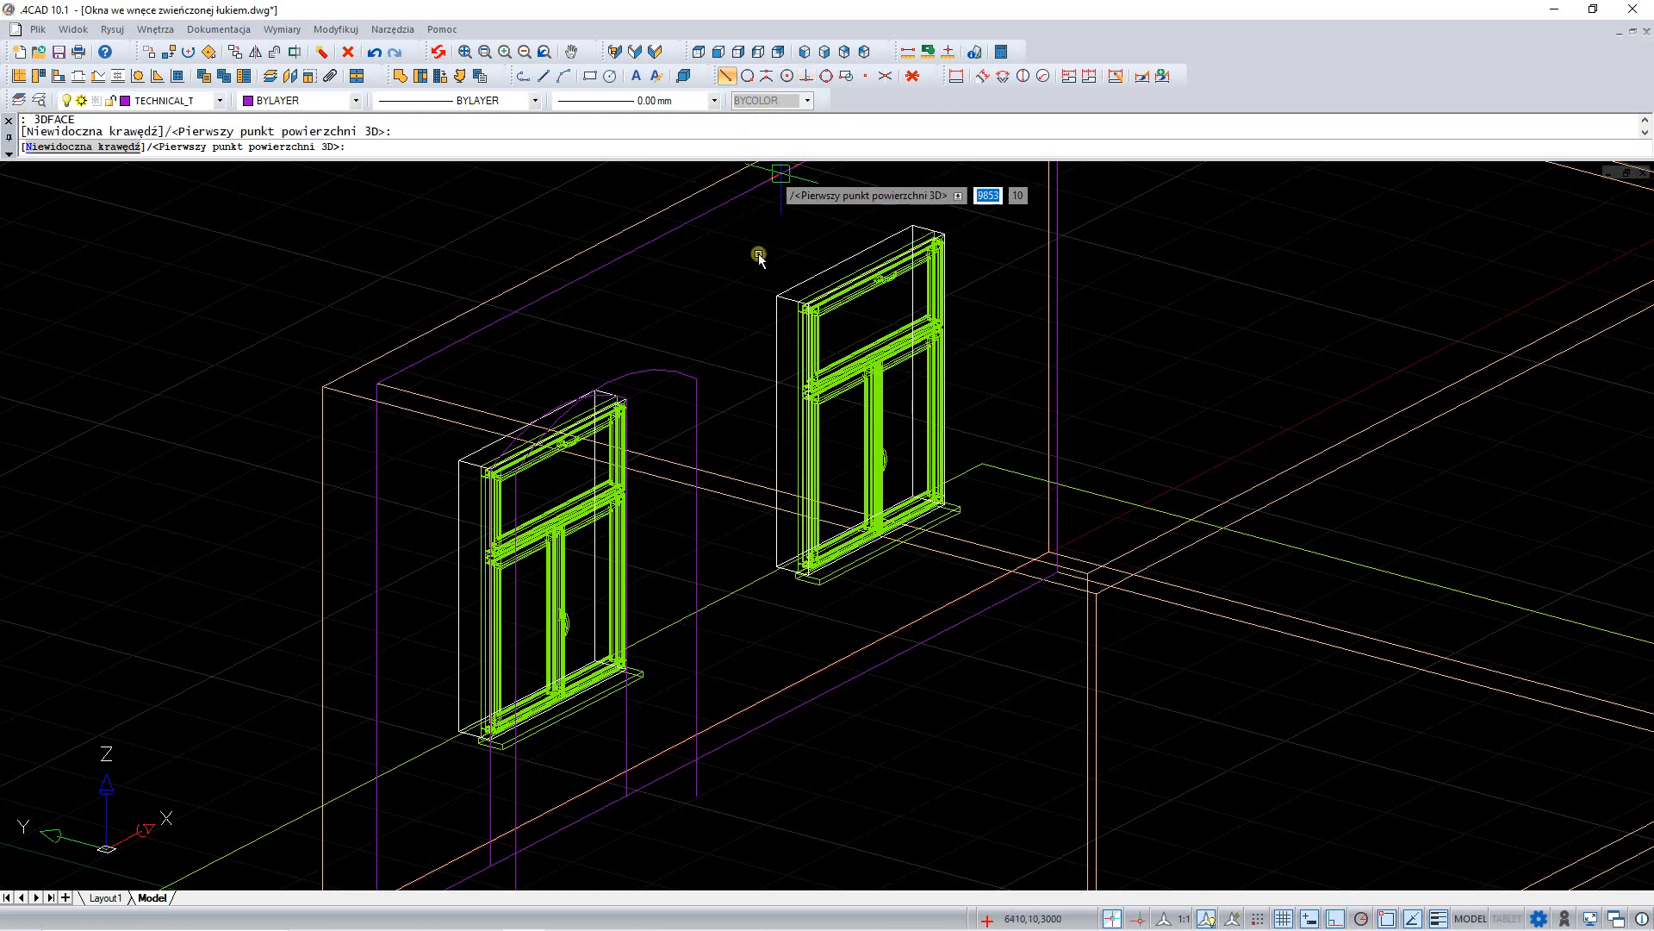
left_click(631, 398)
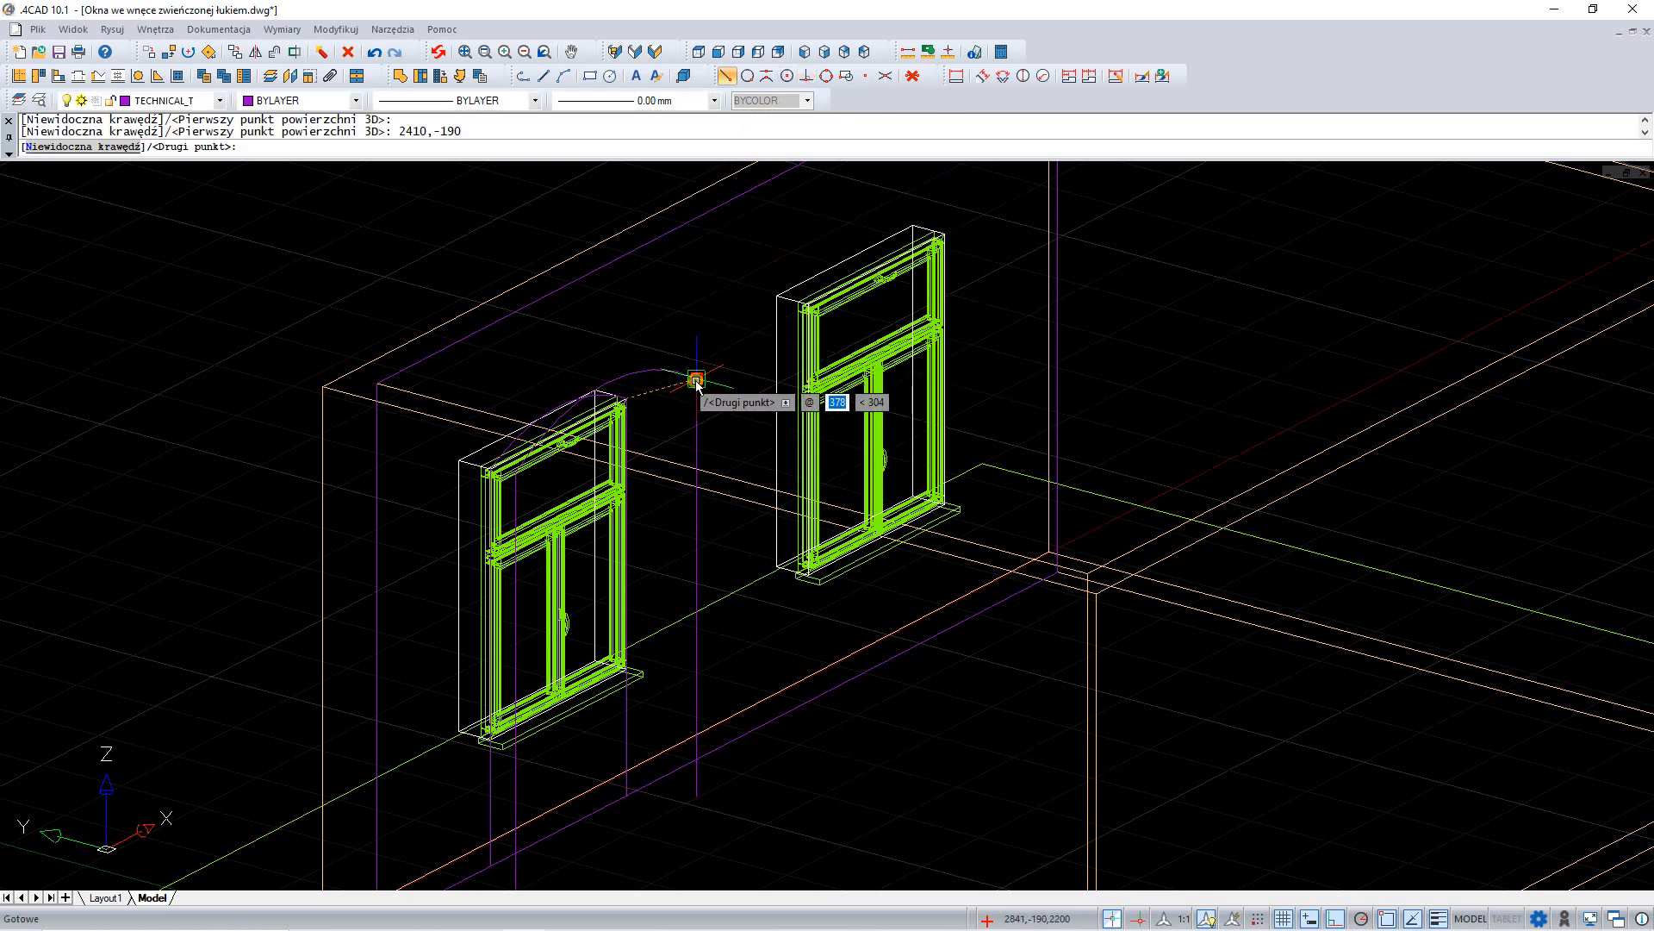
left_click(695, 376)
left_click(694, 794)
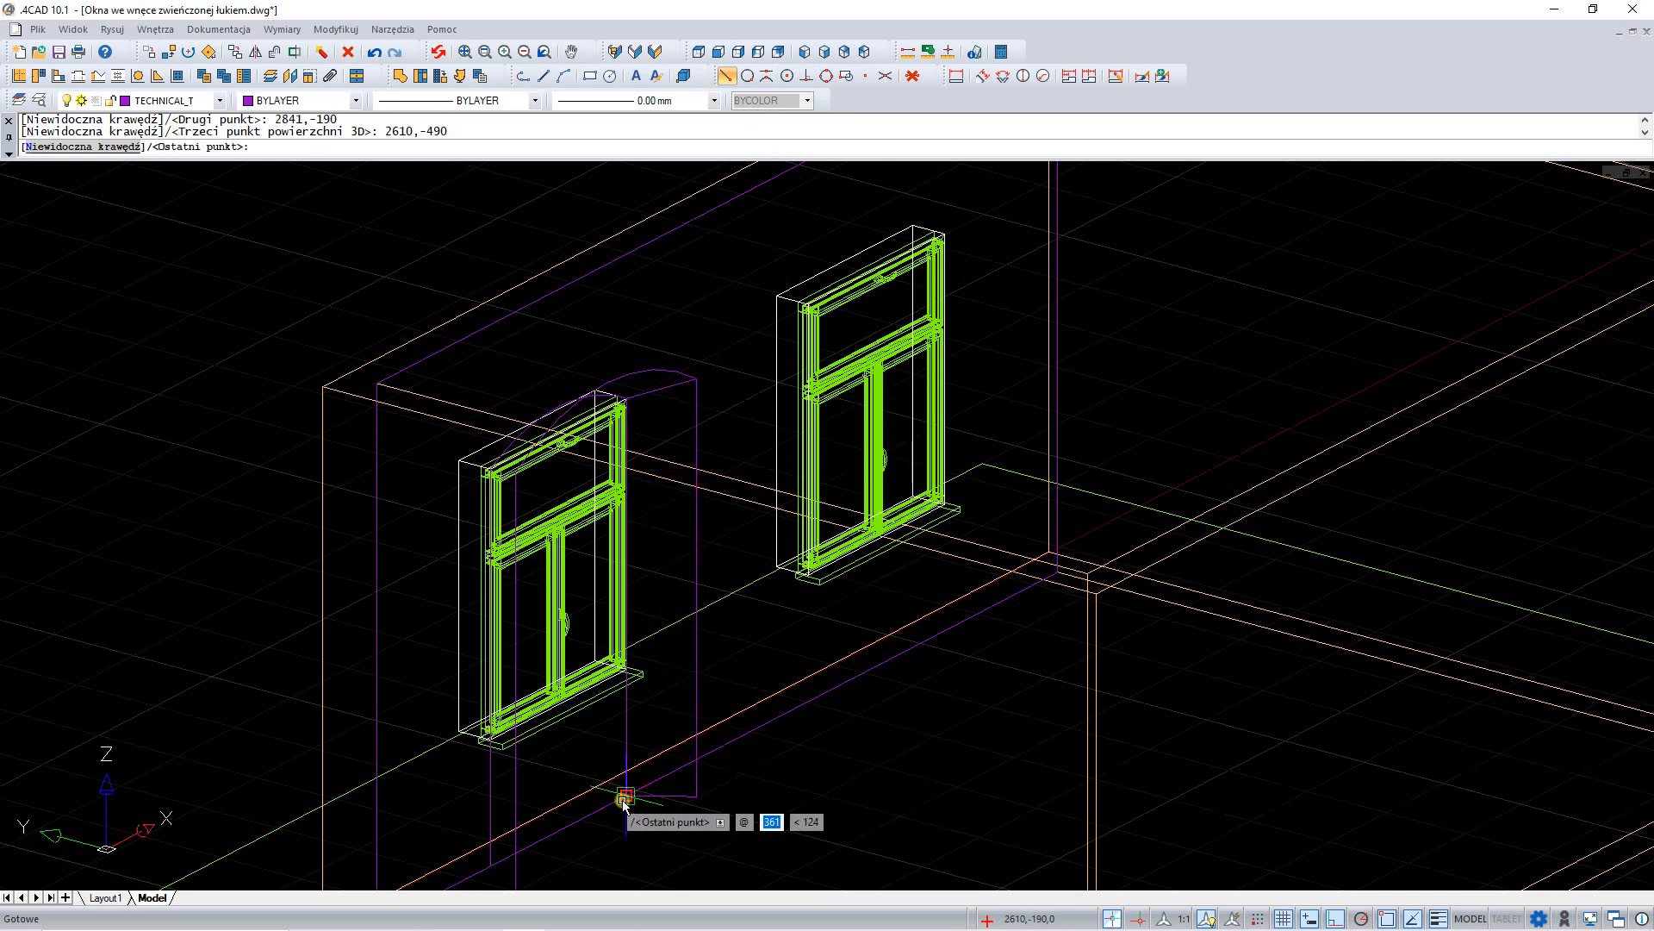
left_click(626, 795)
key("Return")
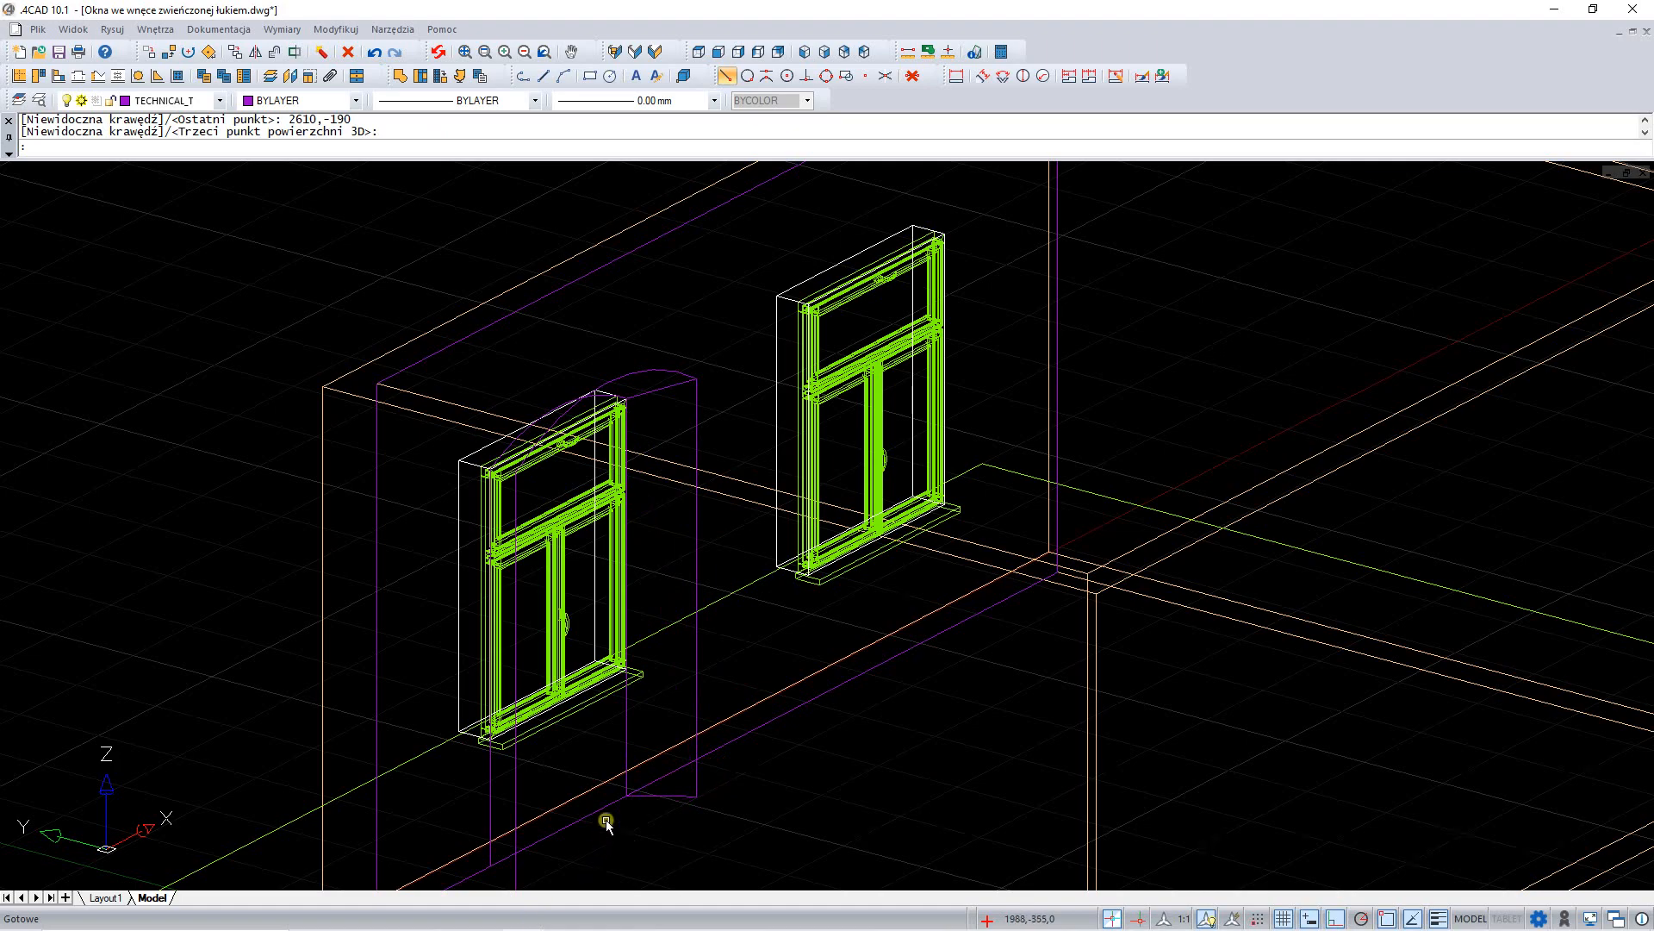
Step: In the top view, mirror the slanted 3D face about the left window's vertical centre line, keeping the original
scroll(612, 819, "up", 5)
scroll(612, 818, "down", 5)
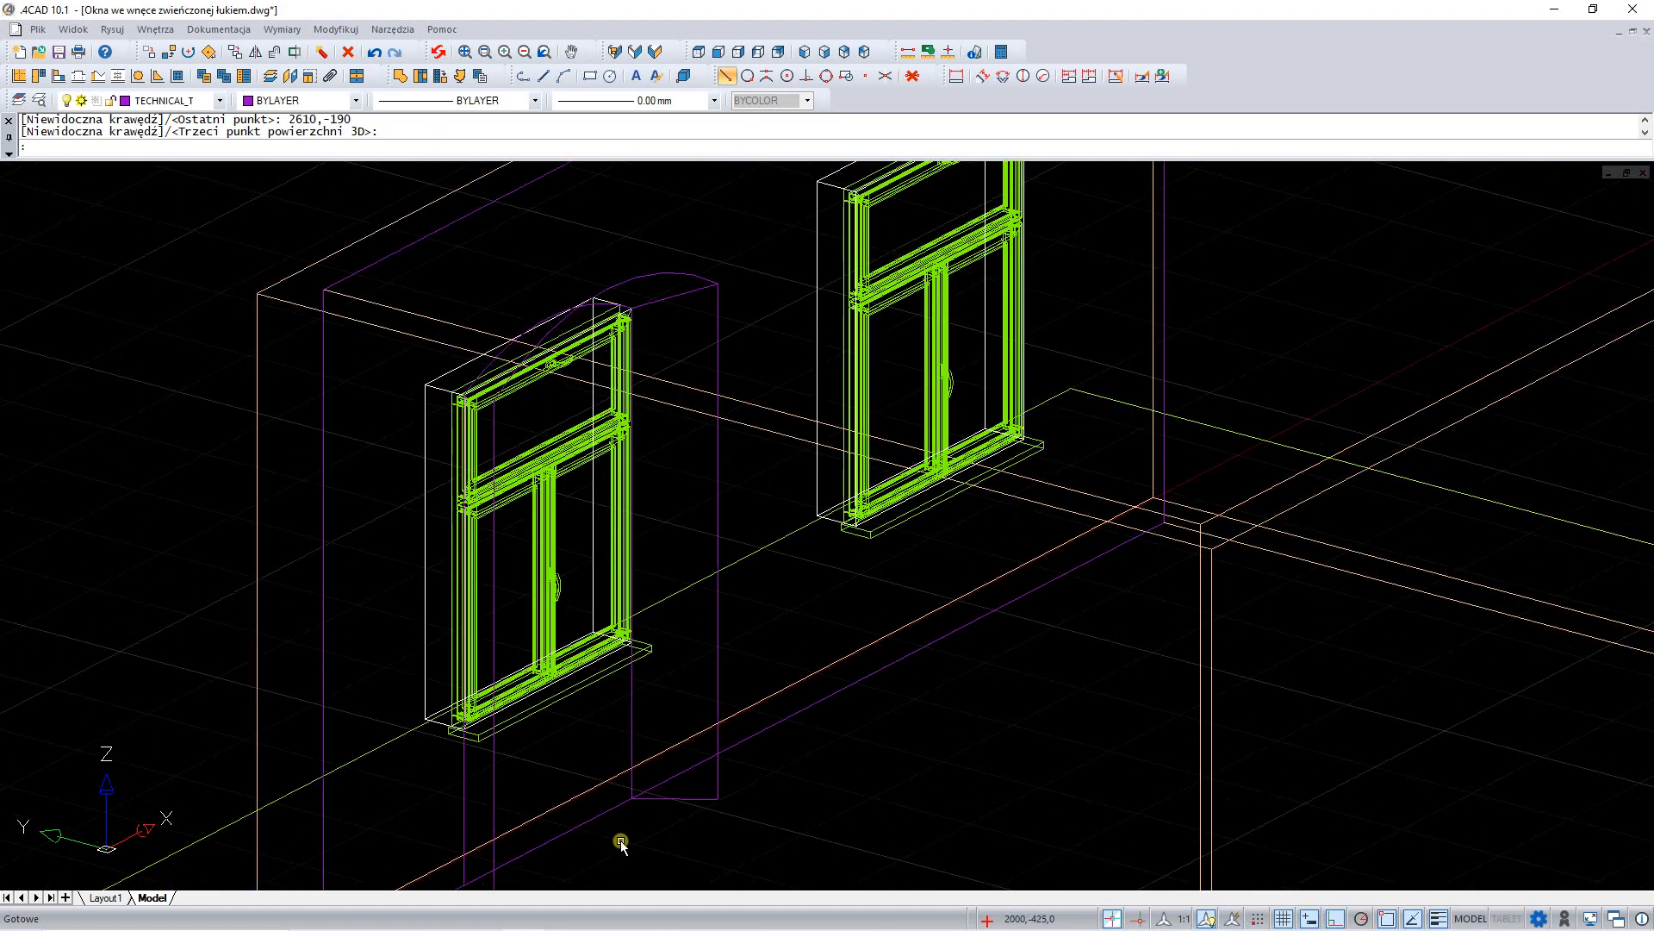
scroll(640, 312, "up", 5)
scroll(627, 251, "down", 3)
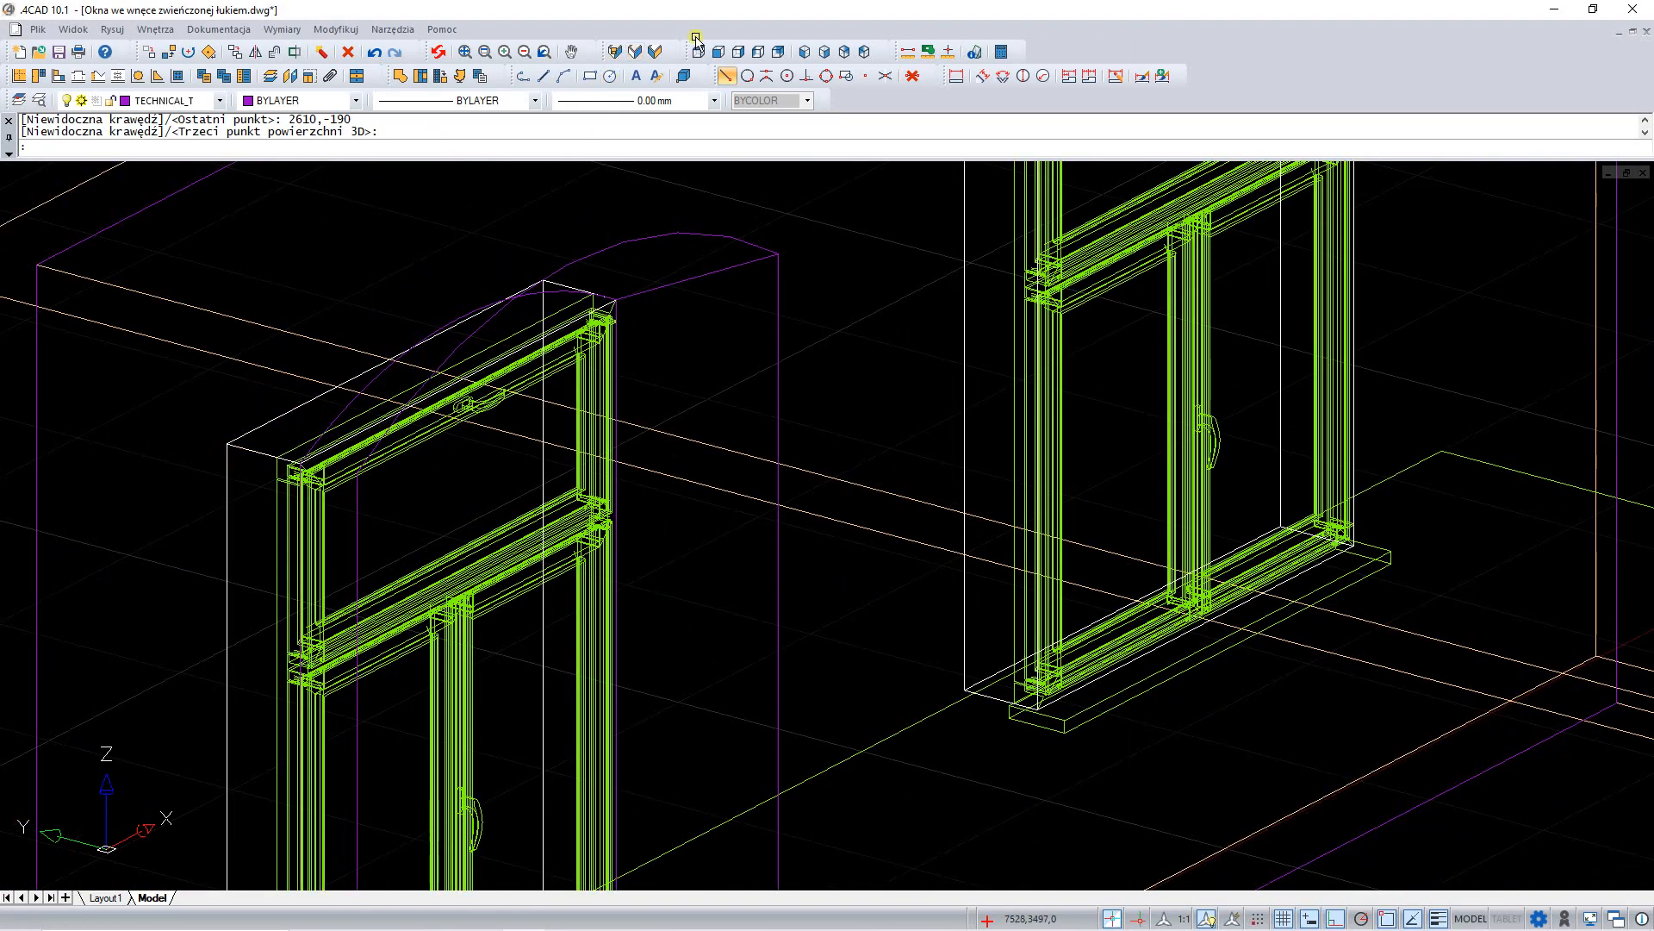
left_click(699, 51)
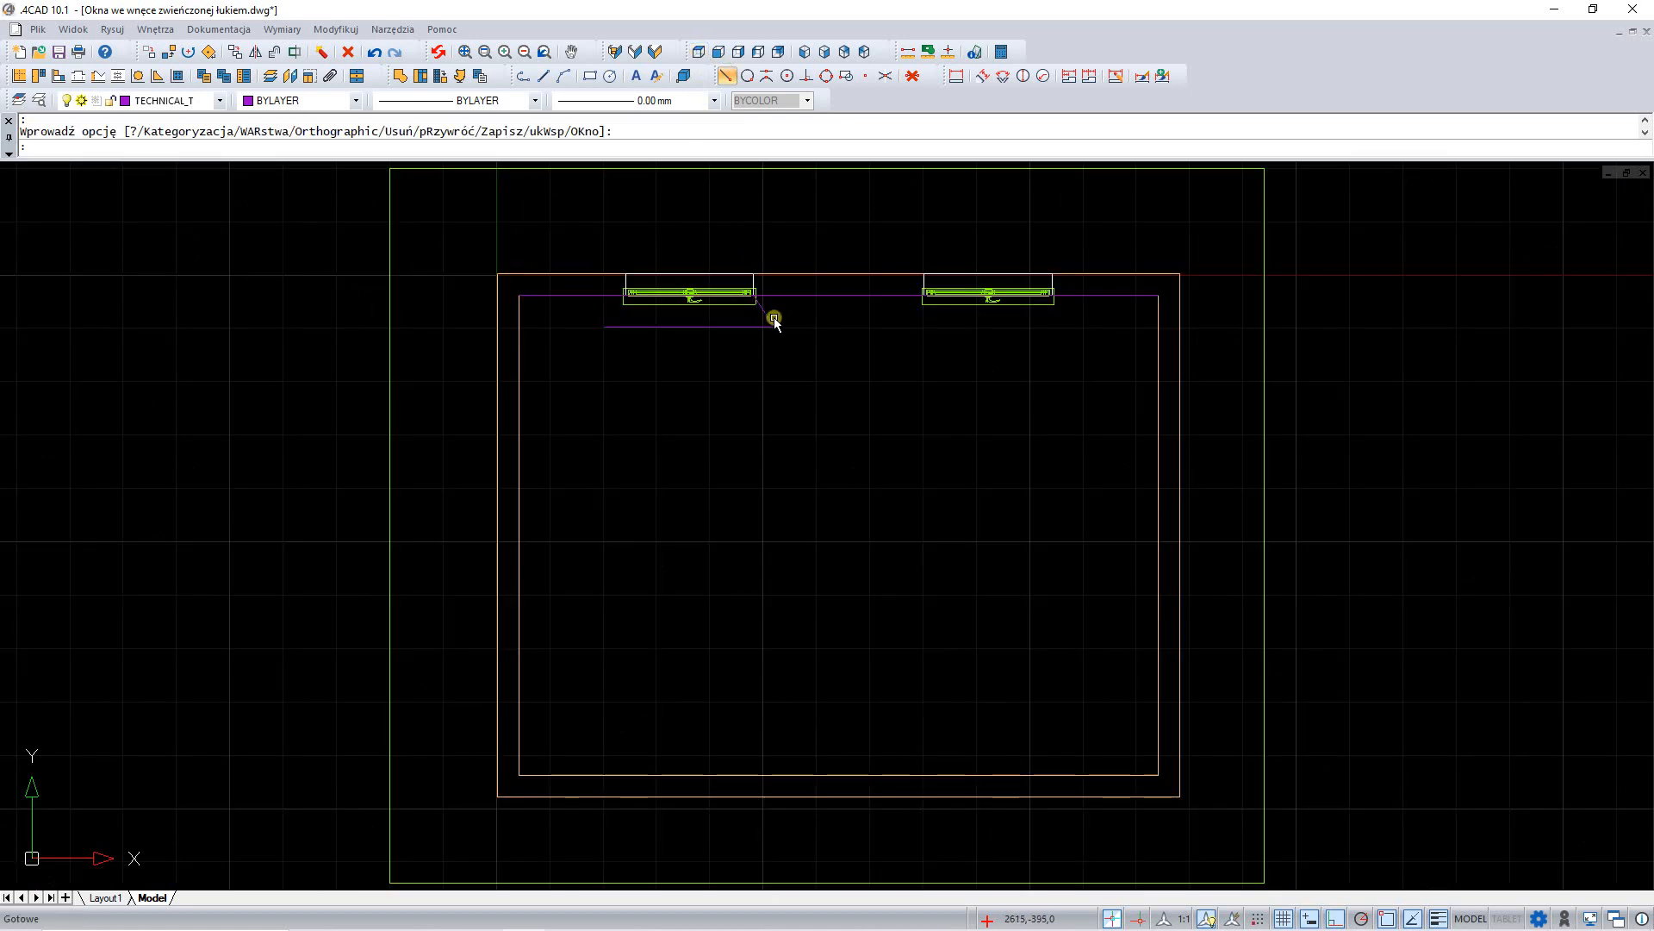
scroll(724, 260, "up", 3)
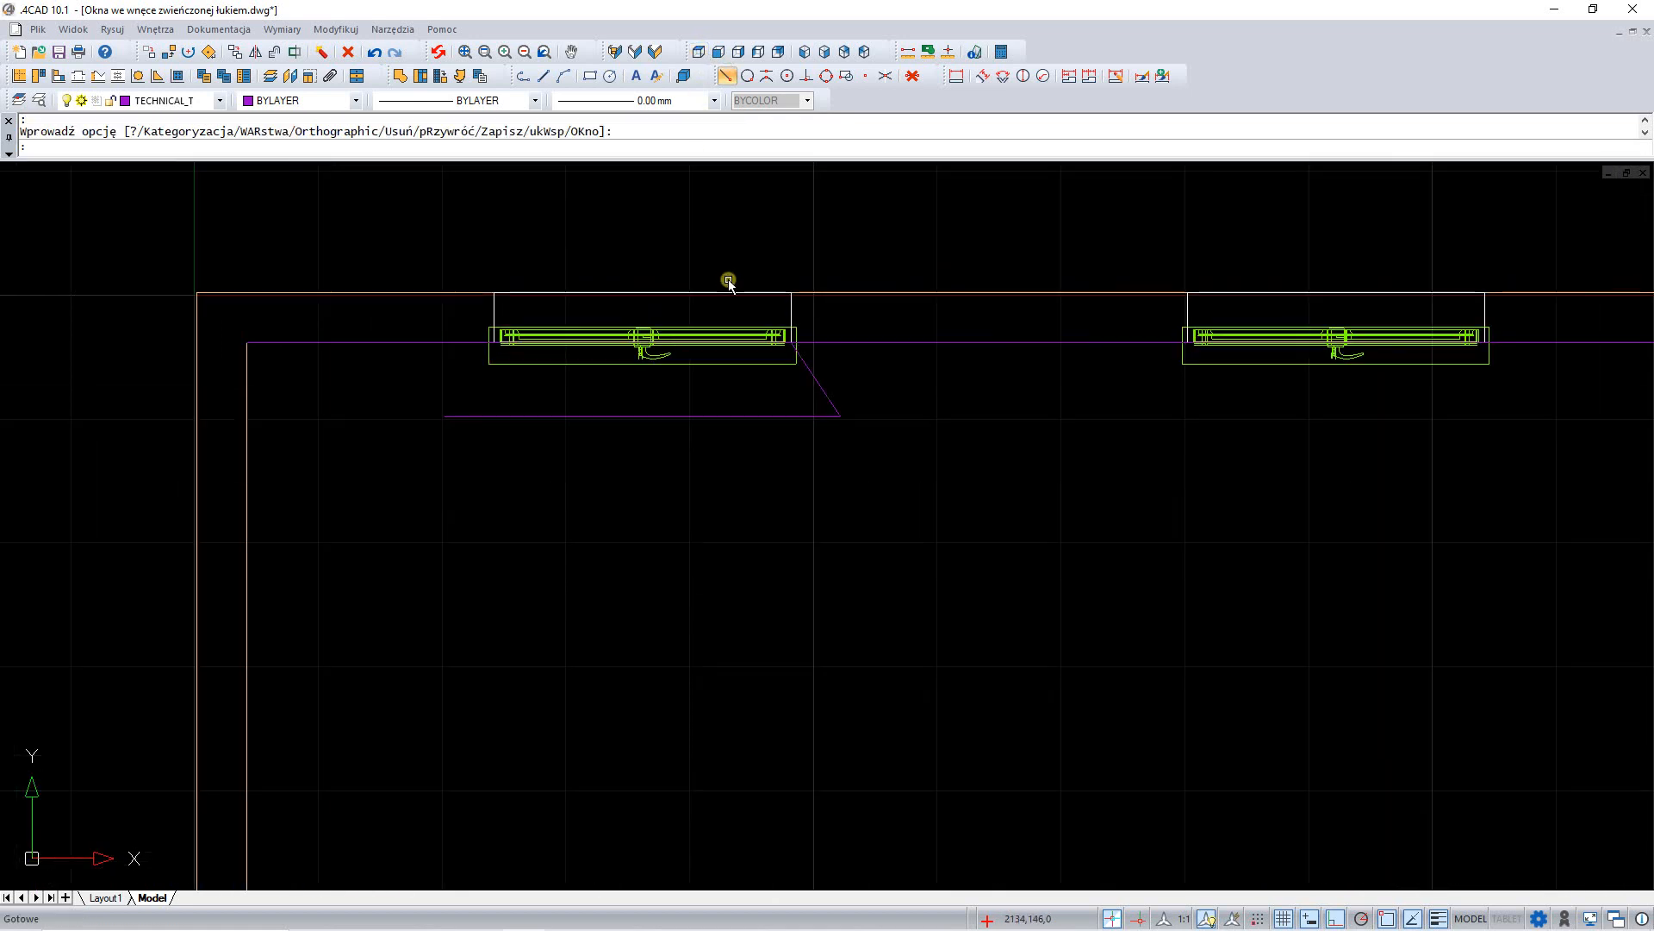
left_click(818, 381)
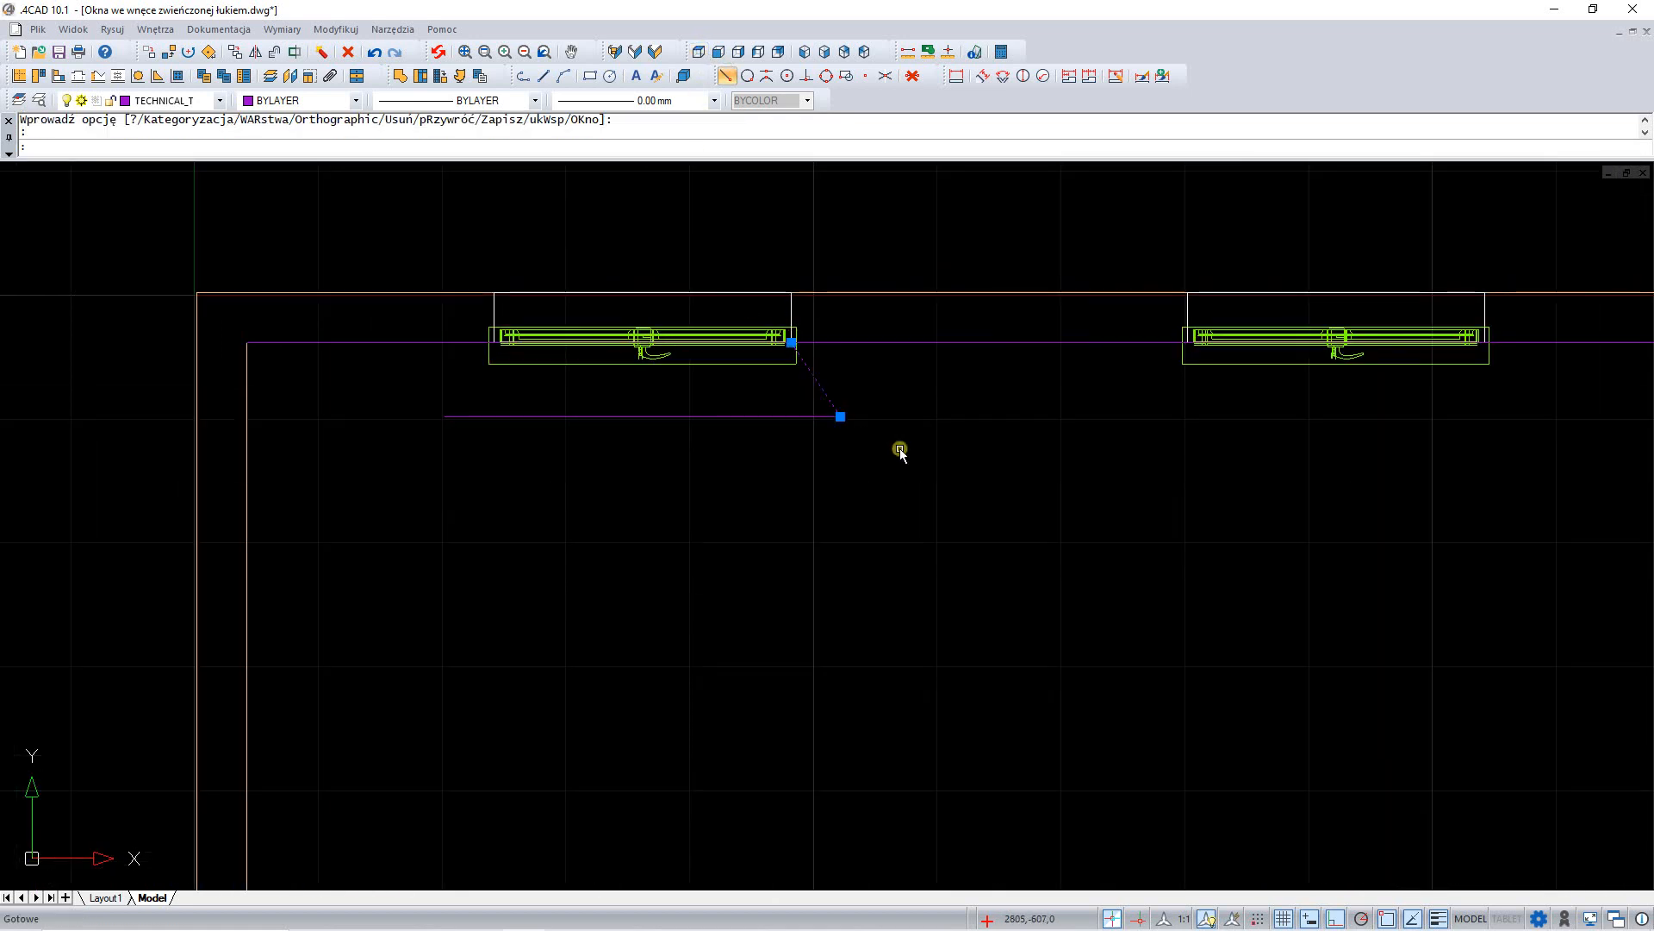
left_click(769, 76)
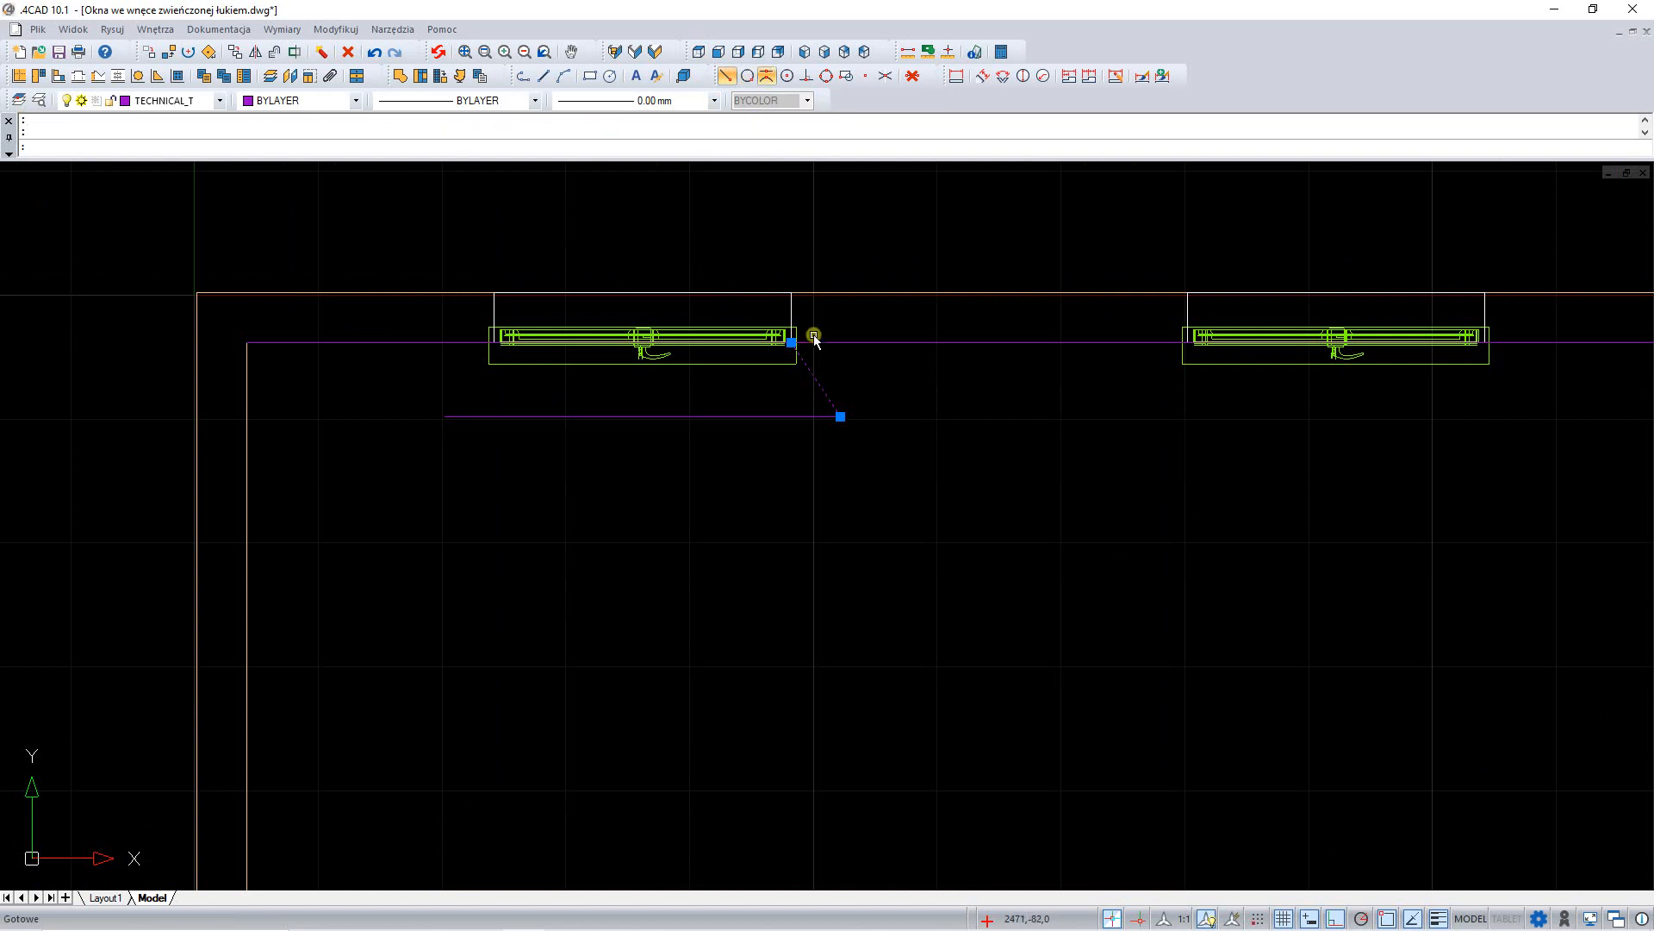
right_click(715, 563)
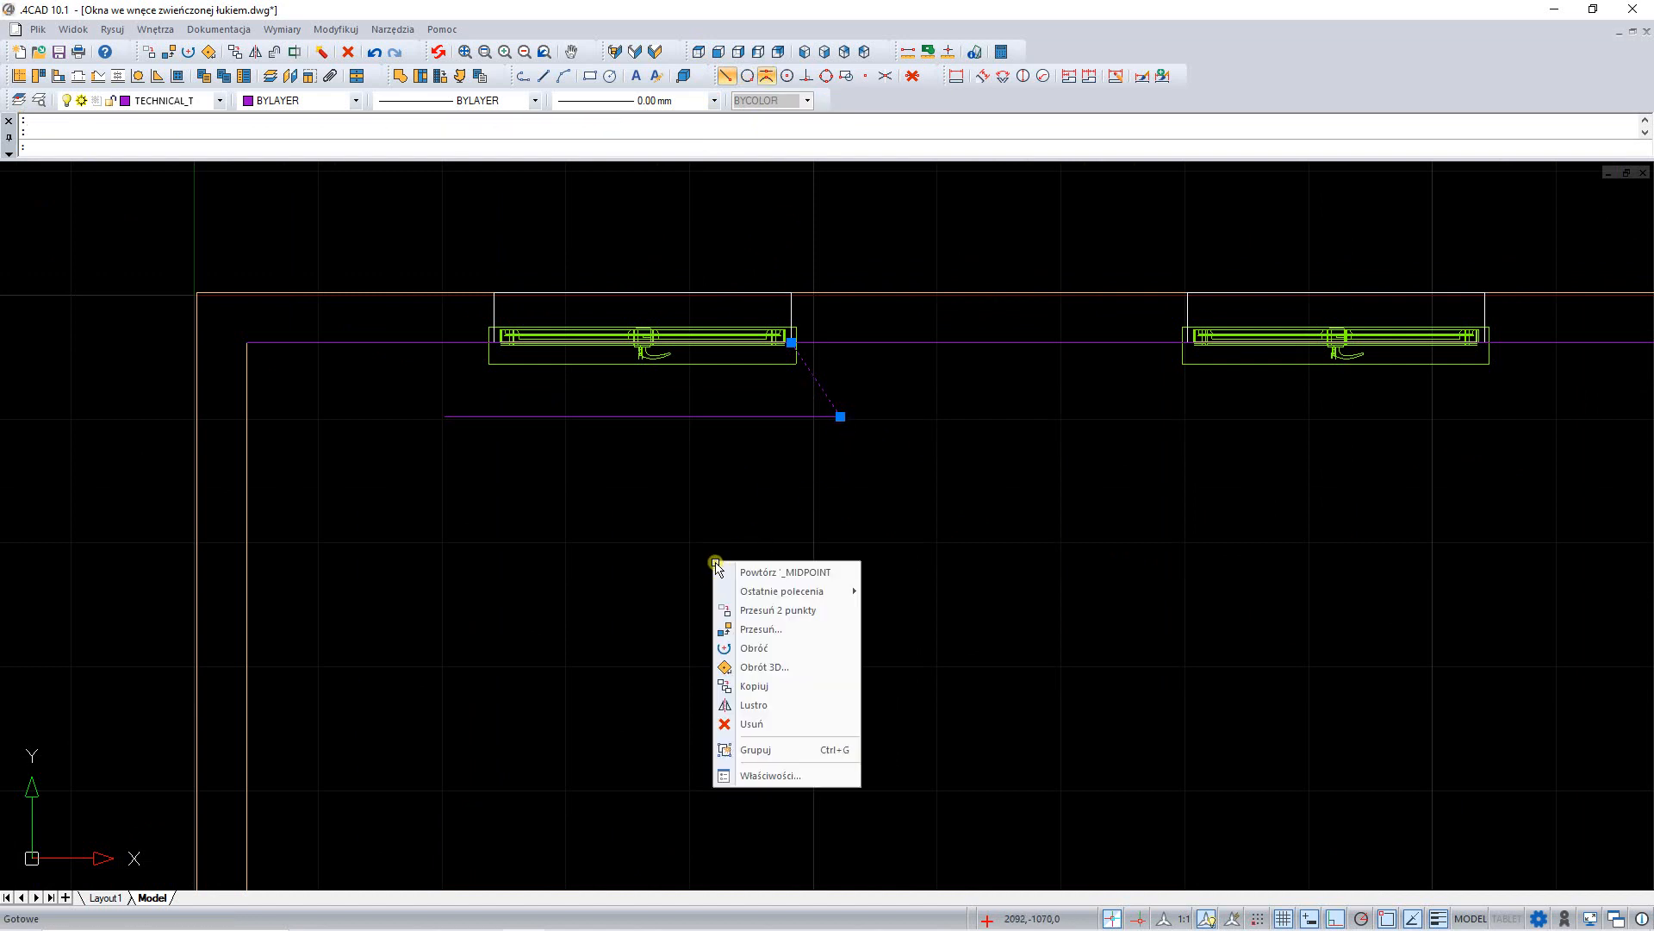
left_click(751, 706)
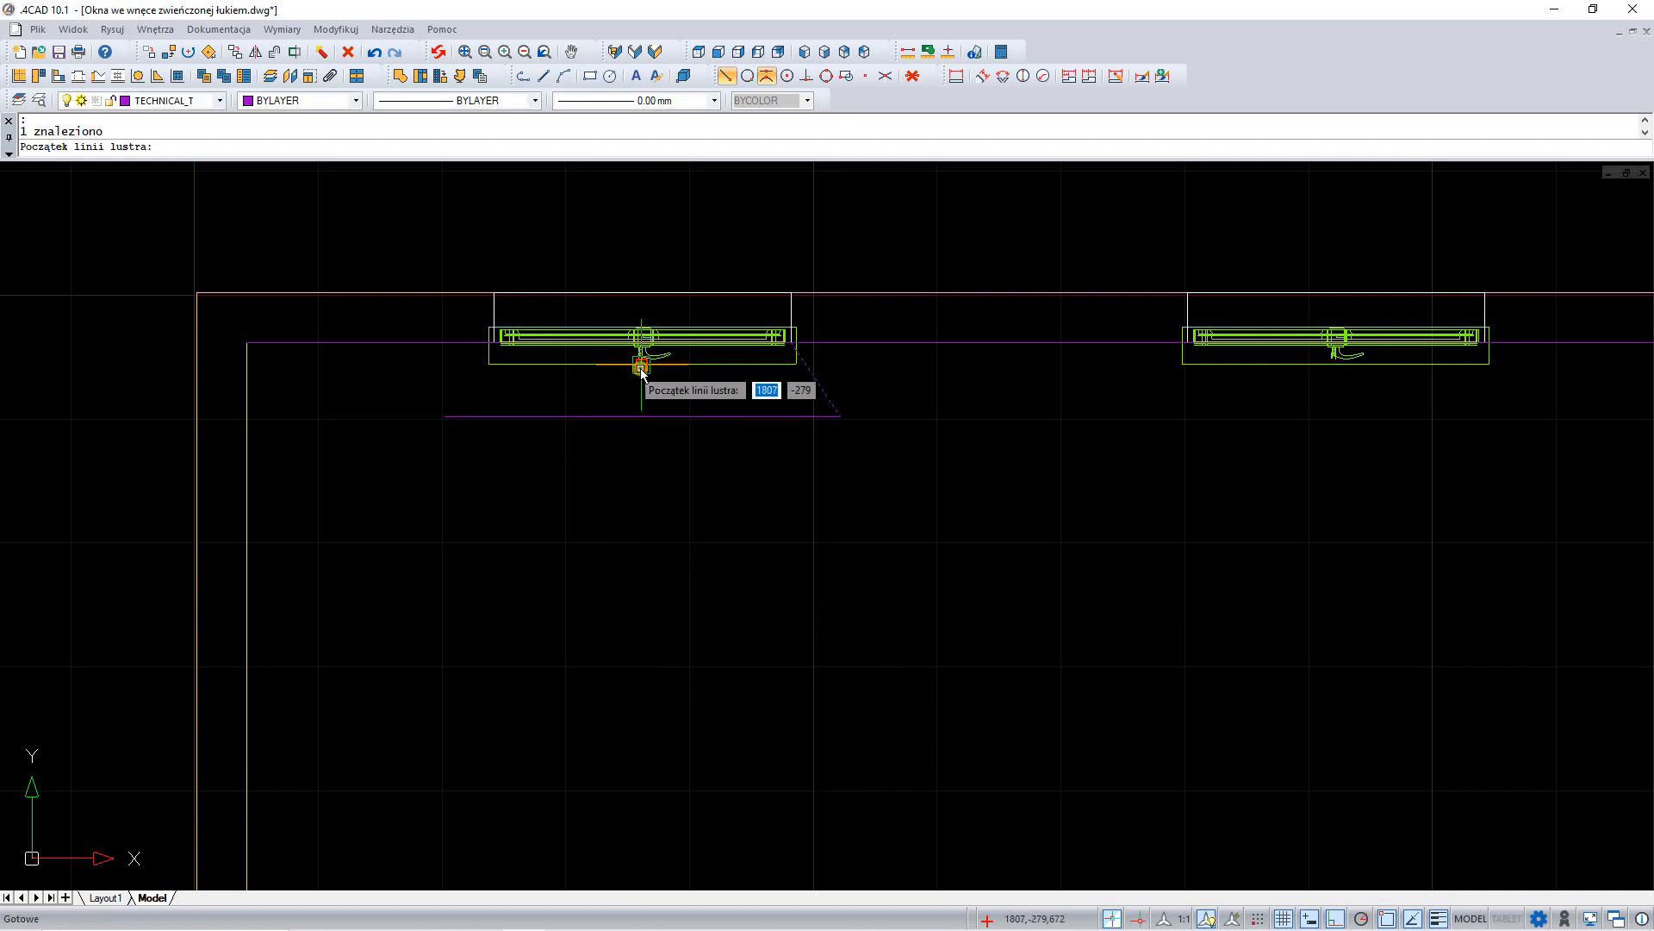
left_click(642, 294)
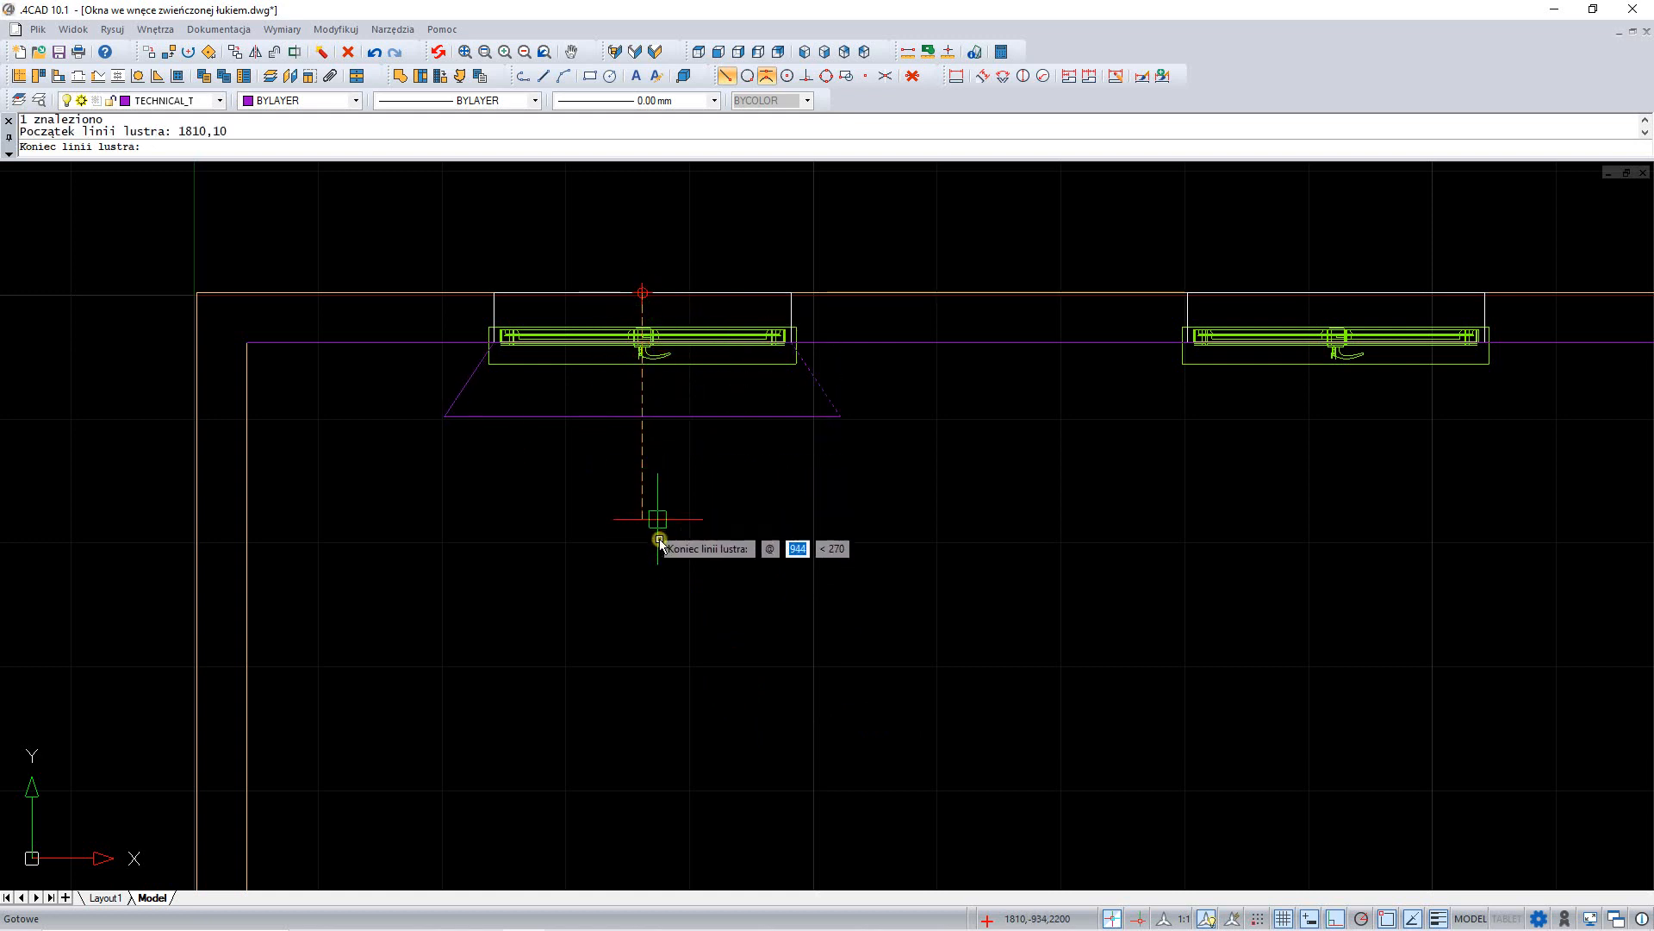
left_click(650, 613)
key("Return")
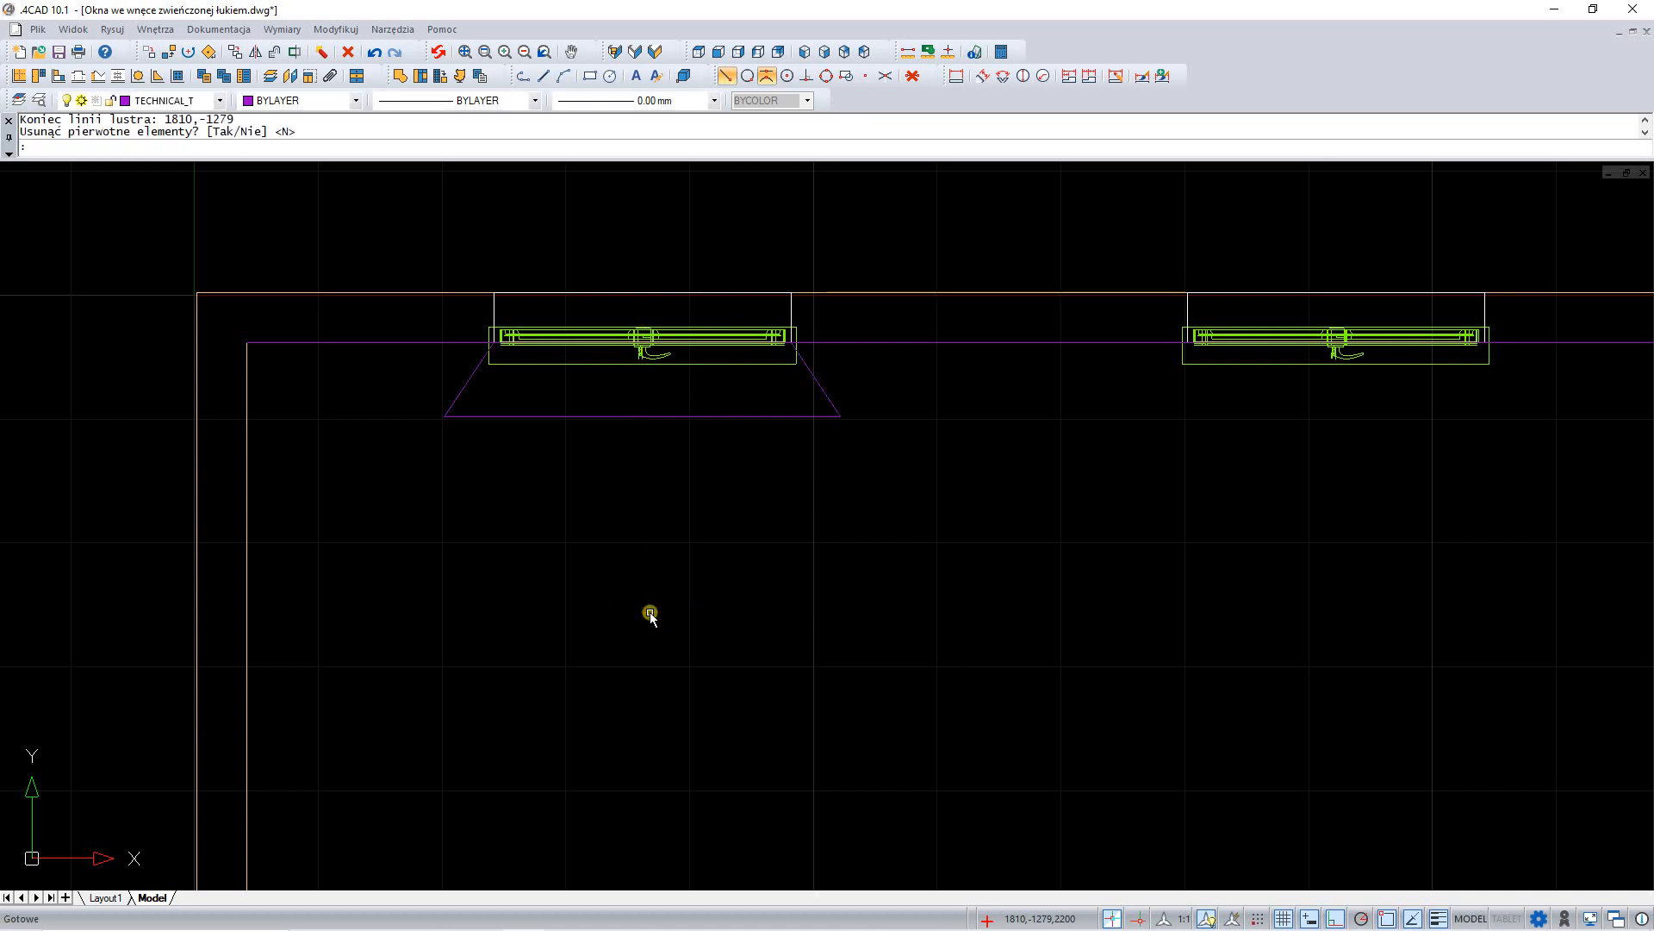
Step: In the front view, copy the left window's outer arched outline 2800 horizontally to the right window
left_click(802, 54)
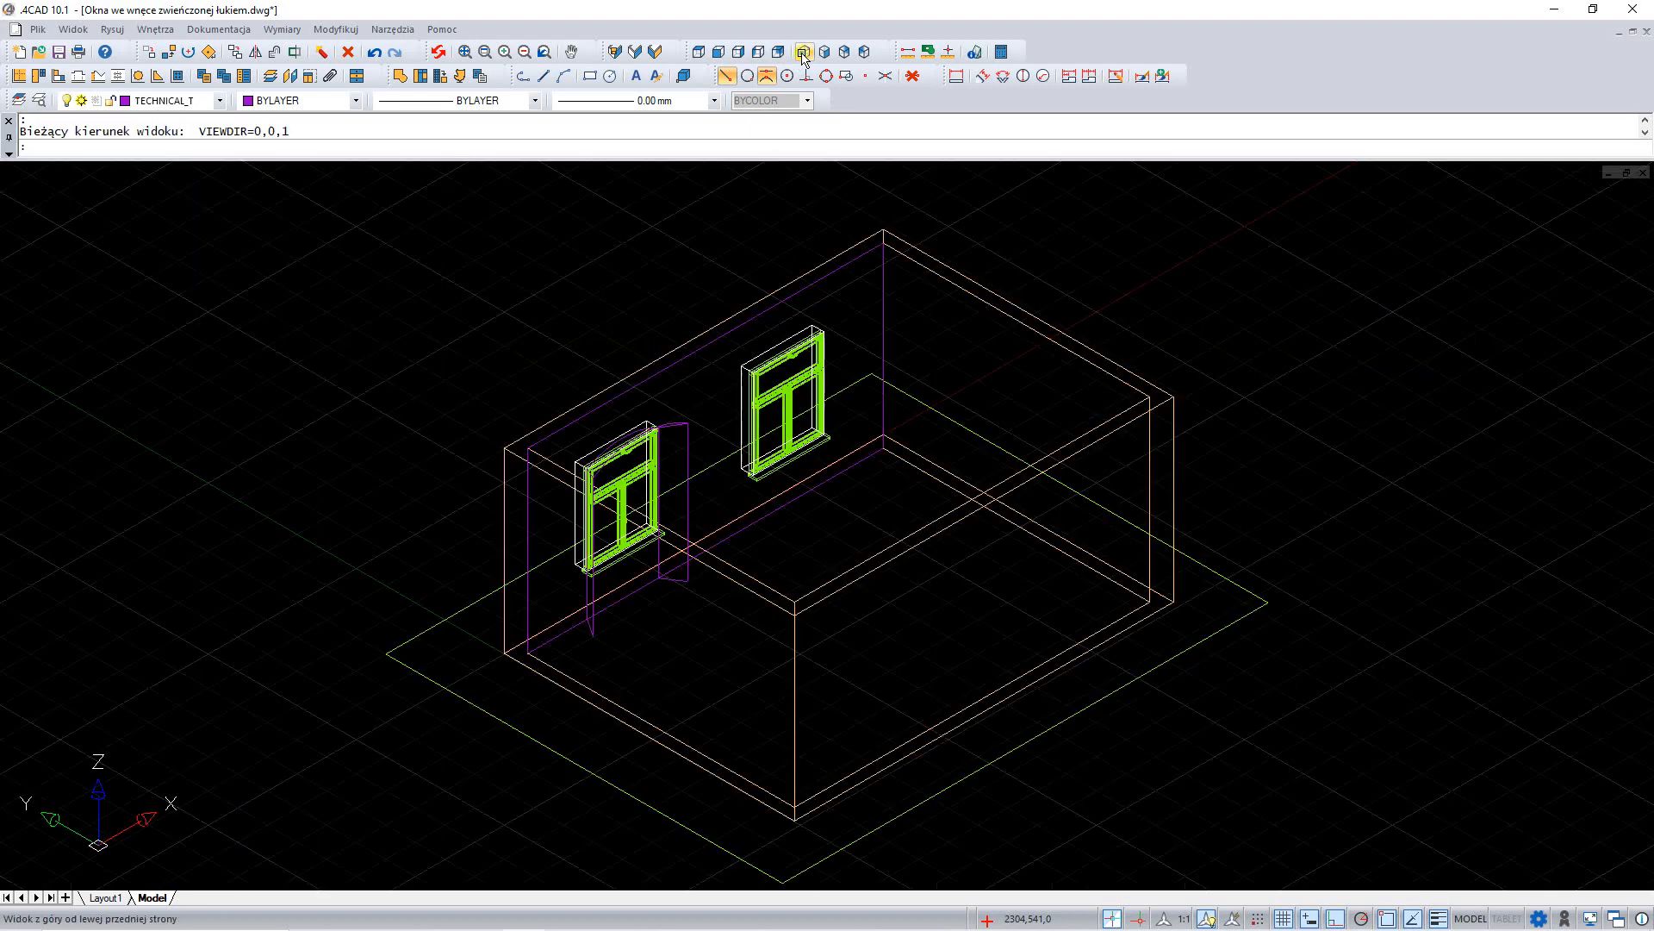
left_click(721, 53)
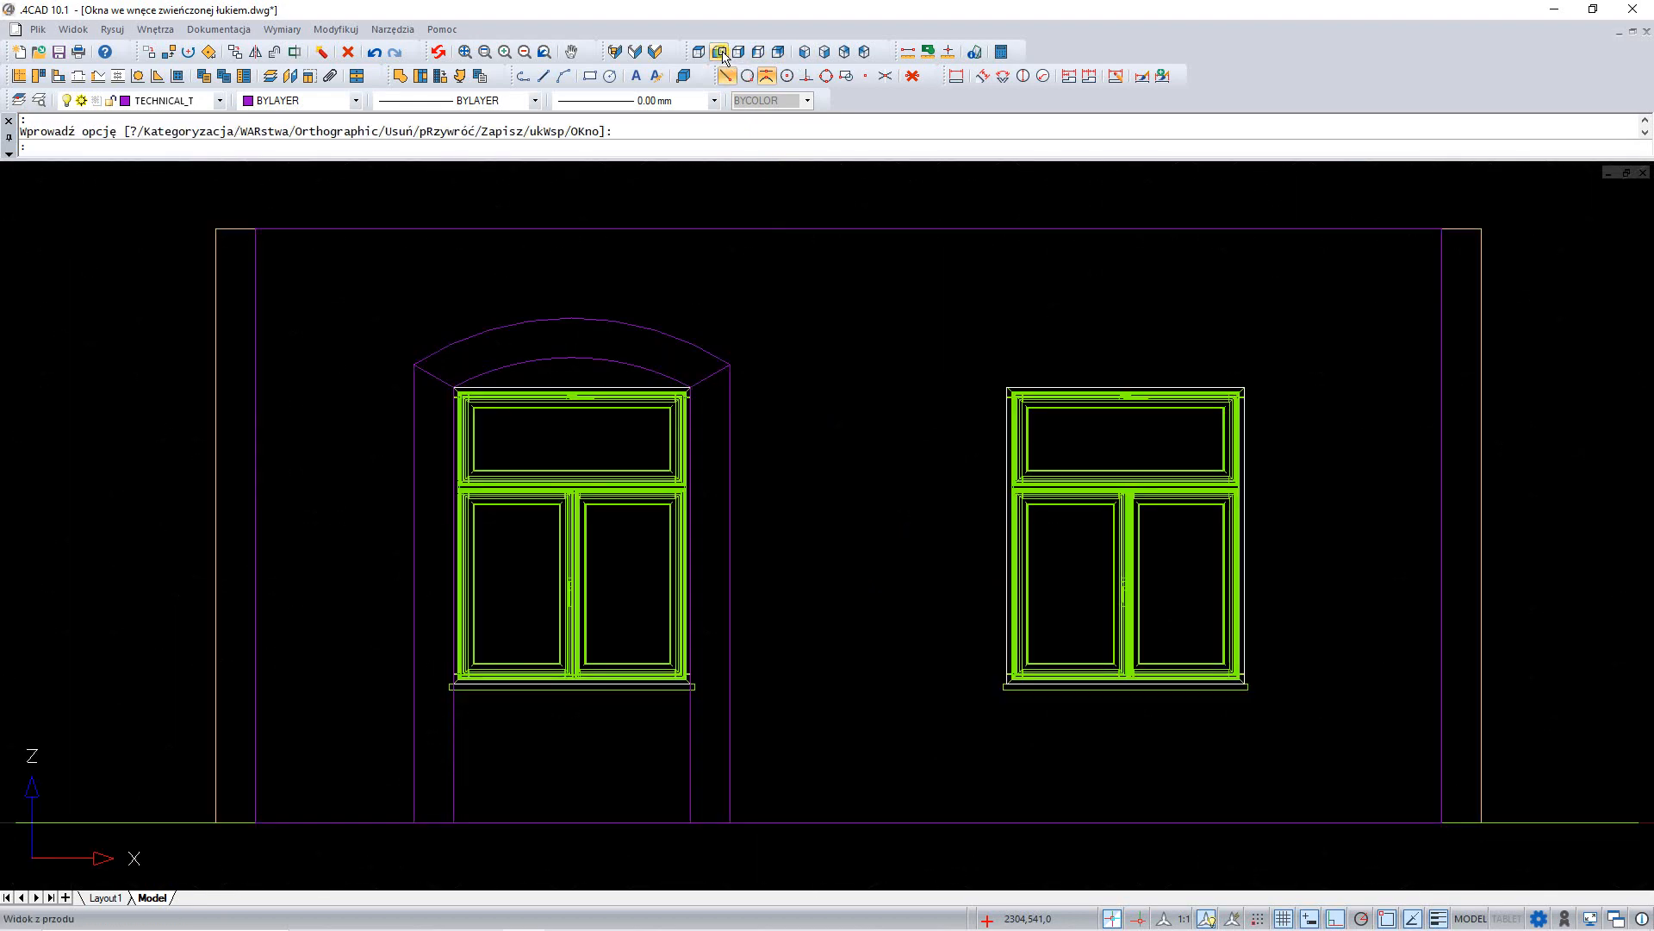
left_click(506, 328)
scroll(381, 323, "down", 1)
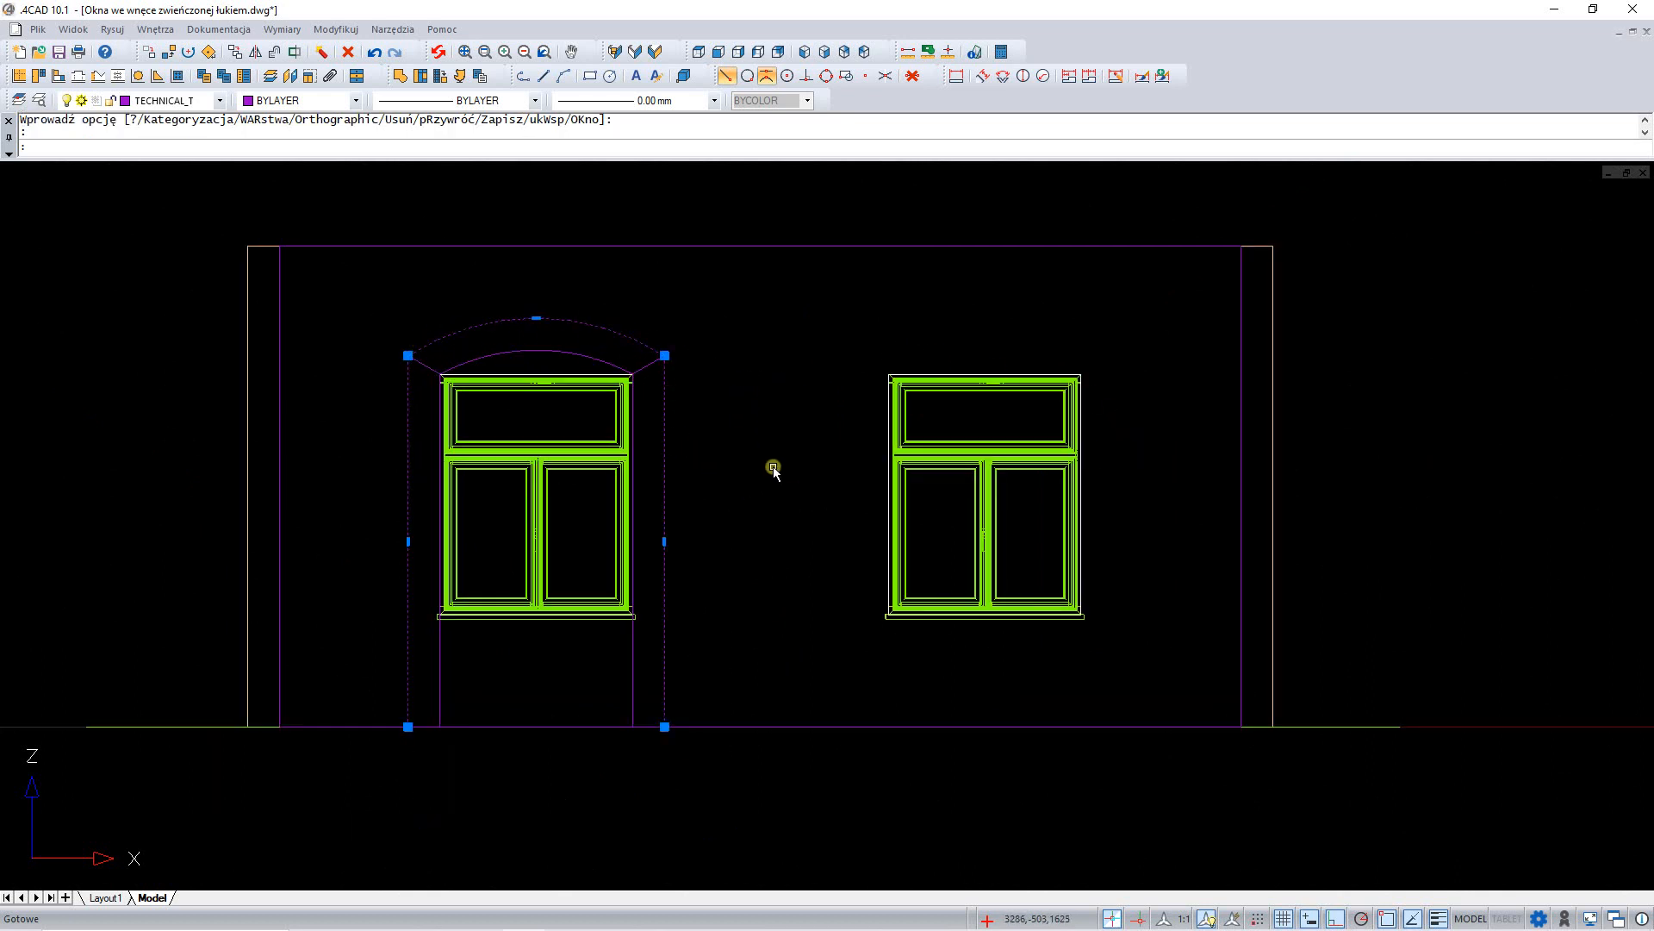
right_click(732, 421)
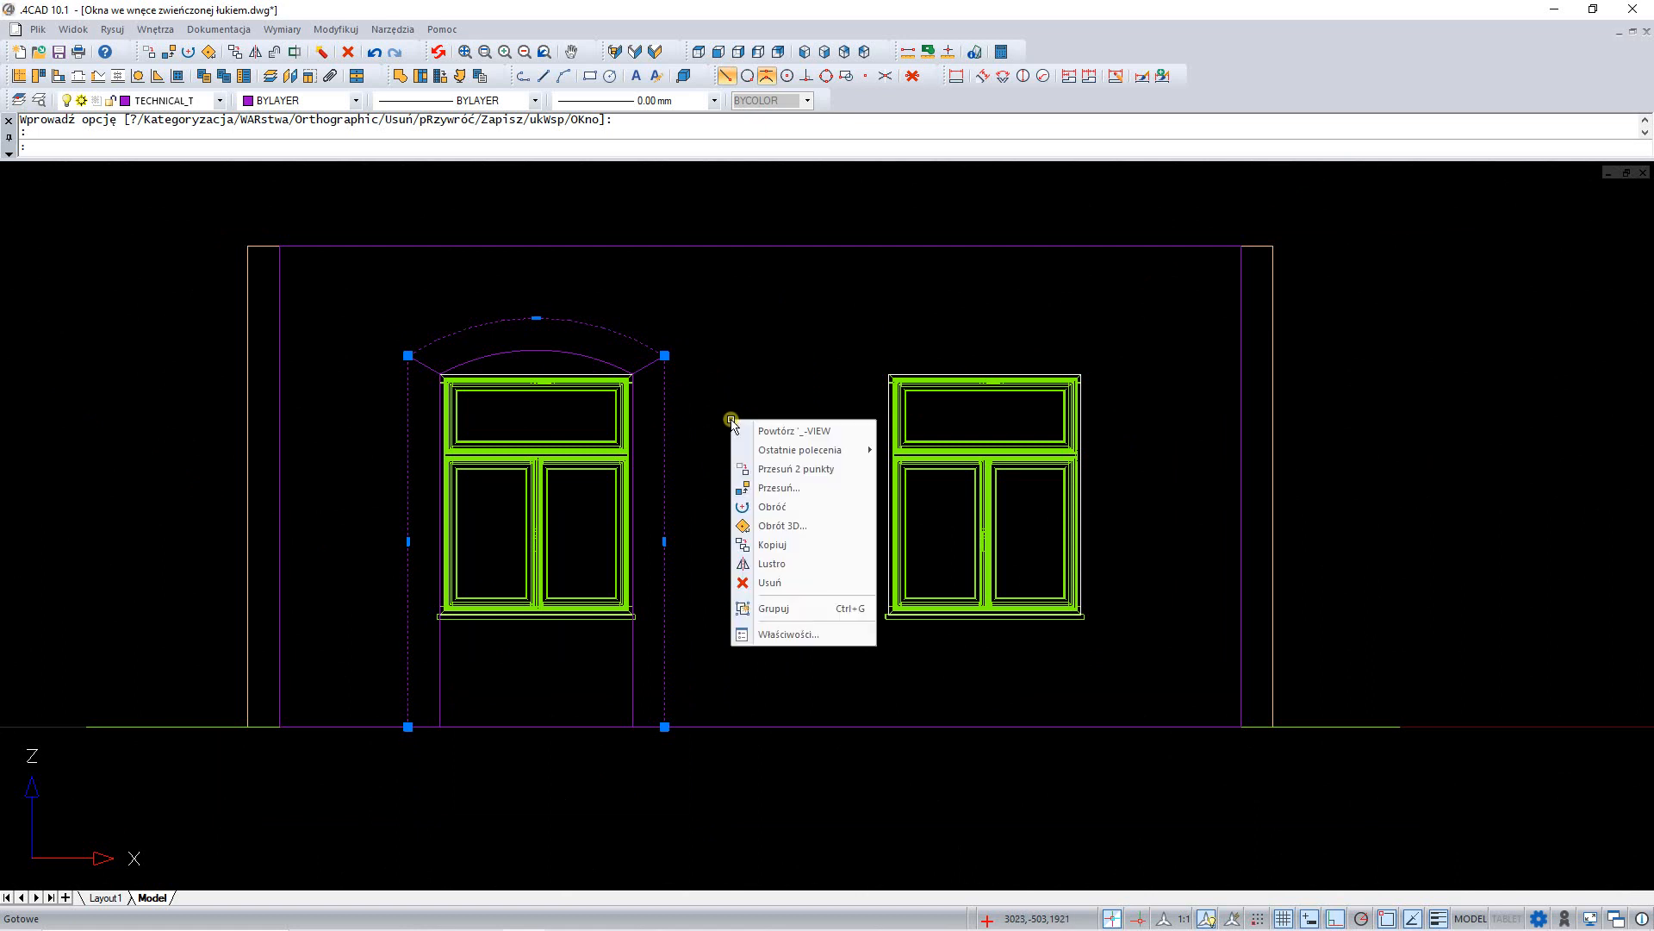
left_click(780, 545)
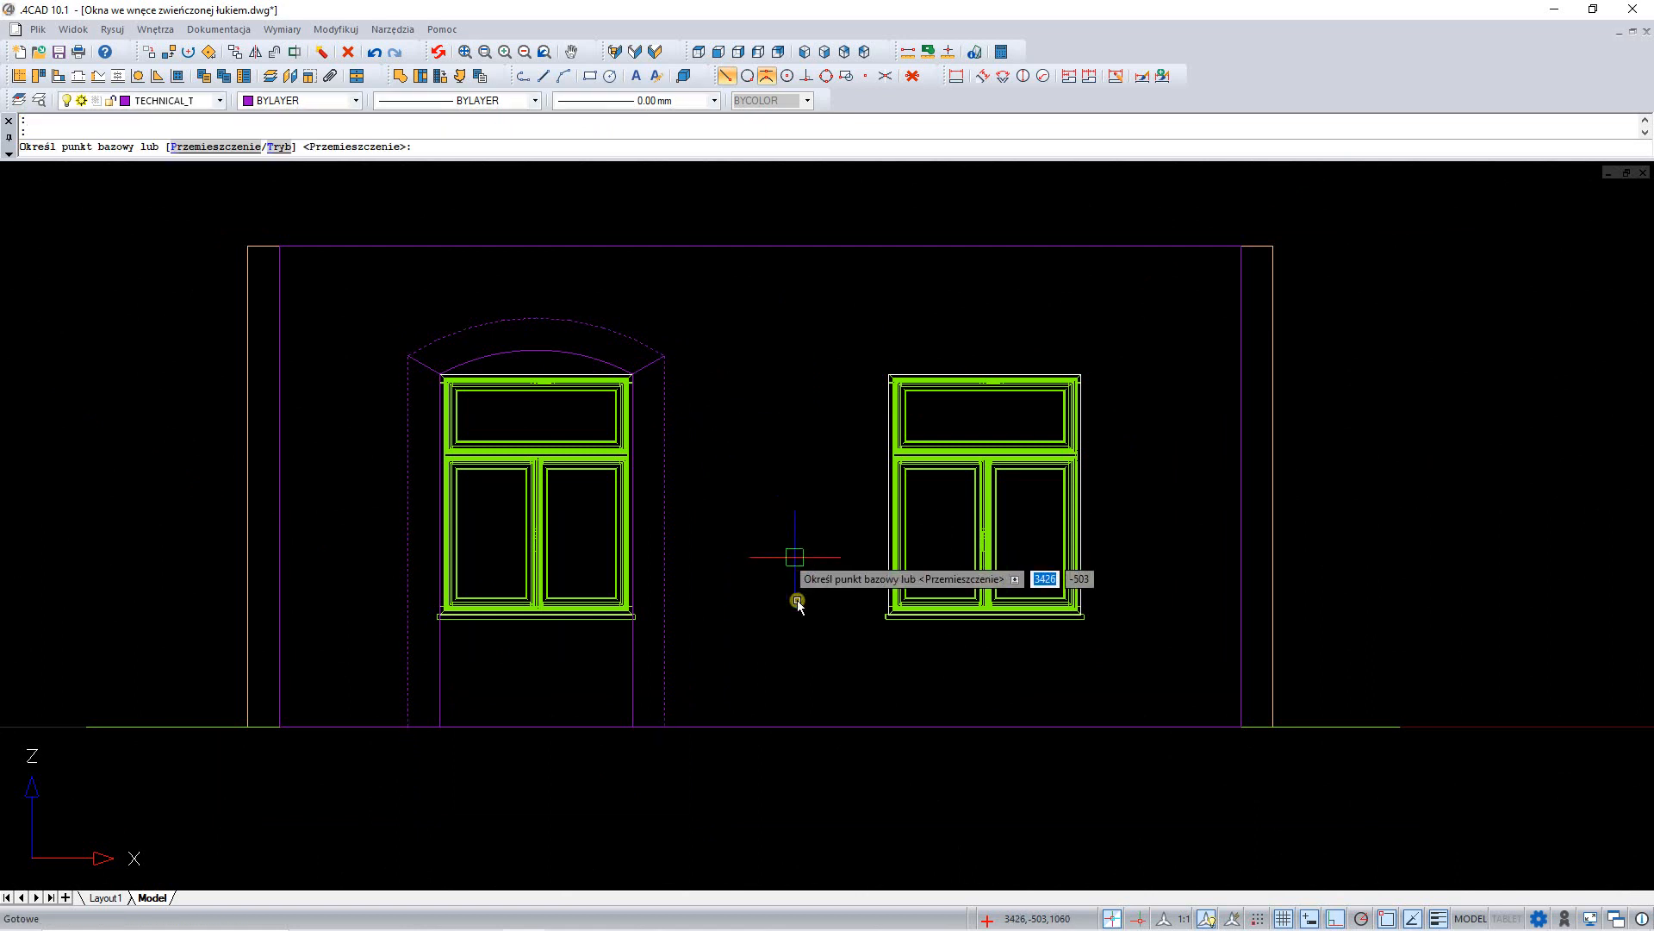
left_click(763, 785)
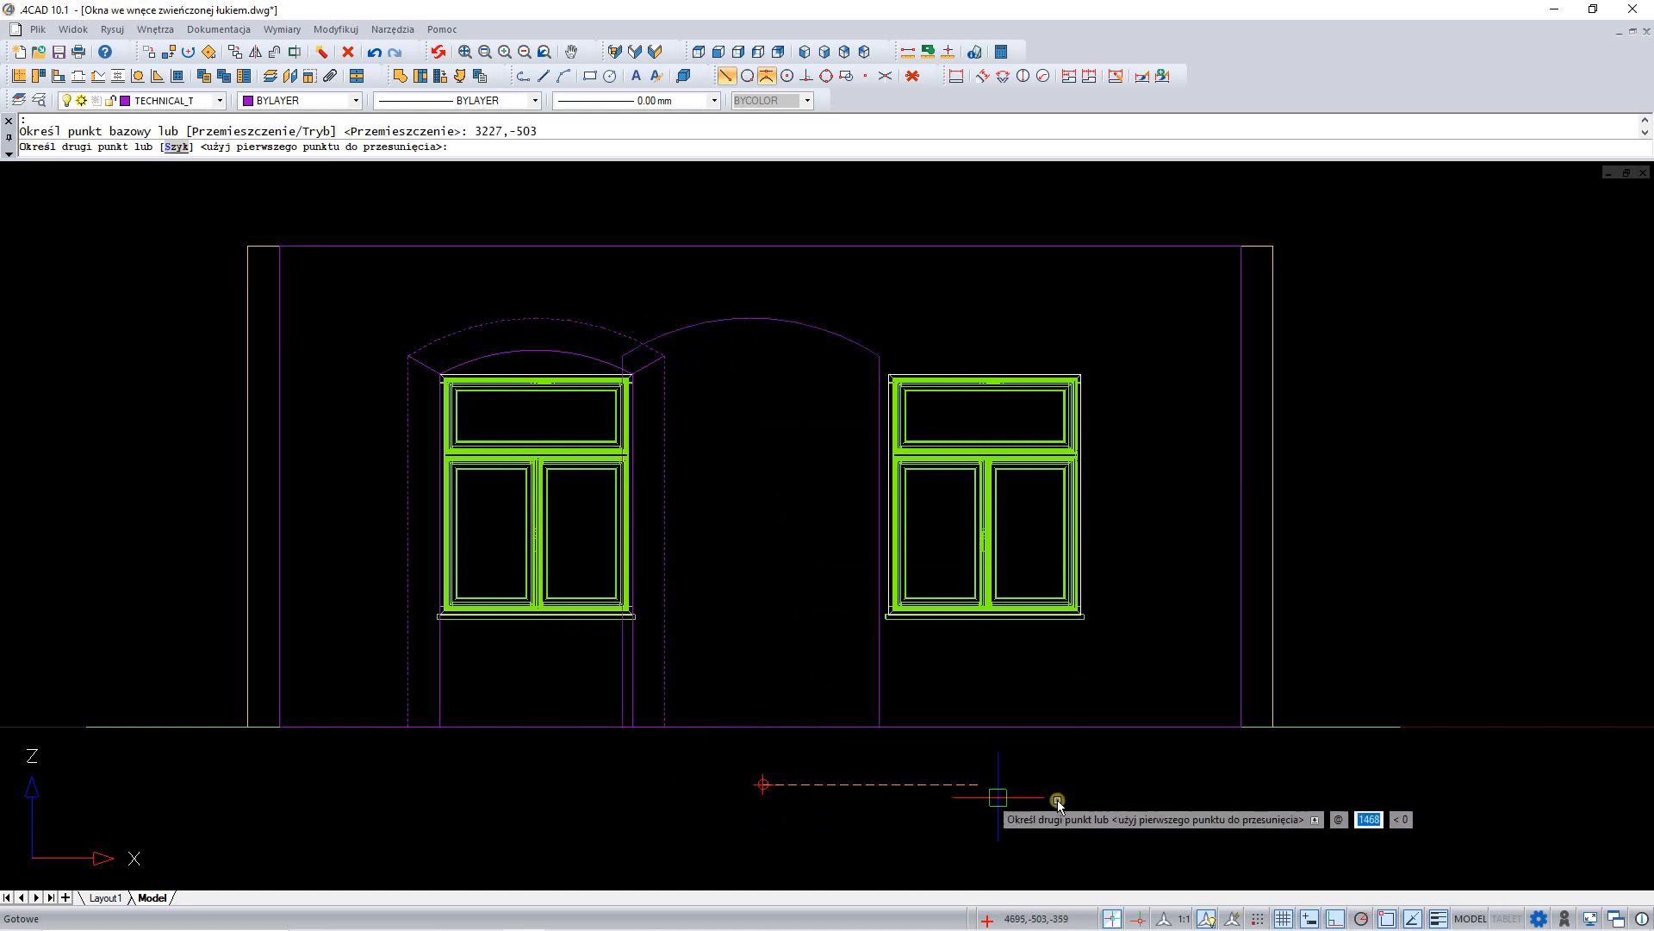
type("2800")
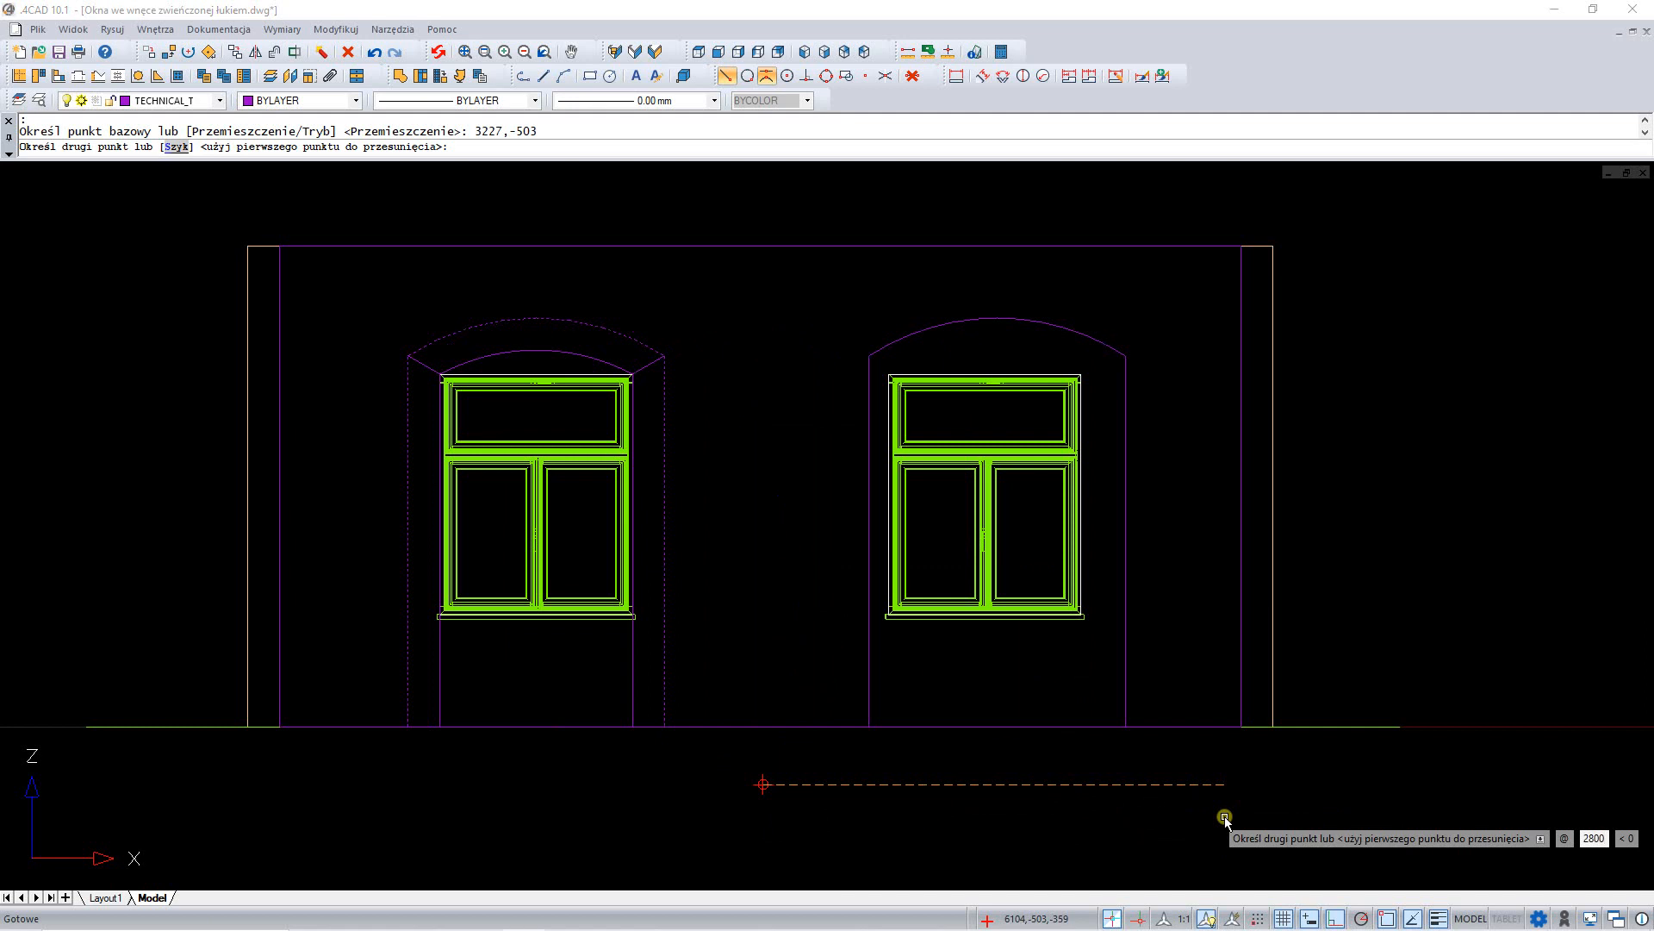
key("Return")
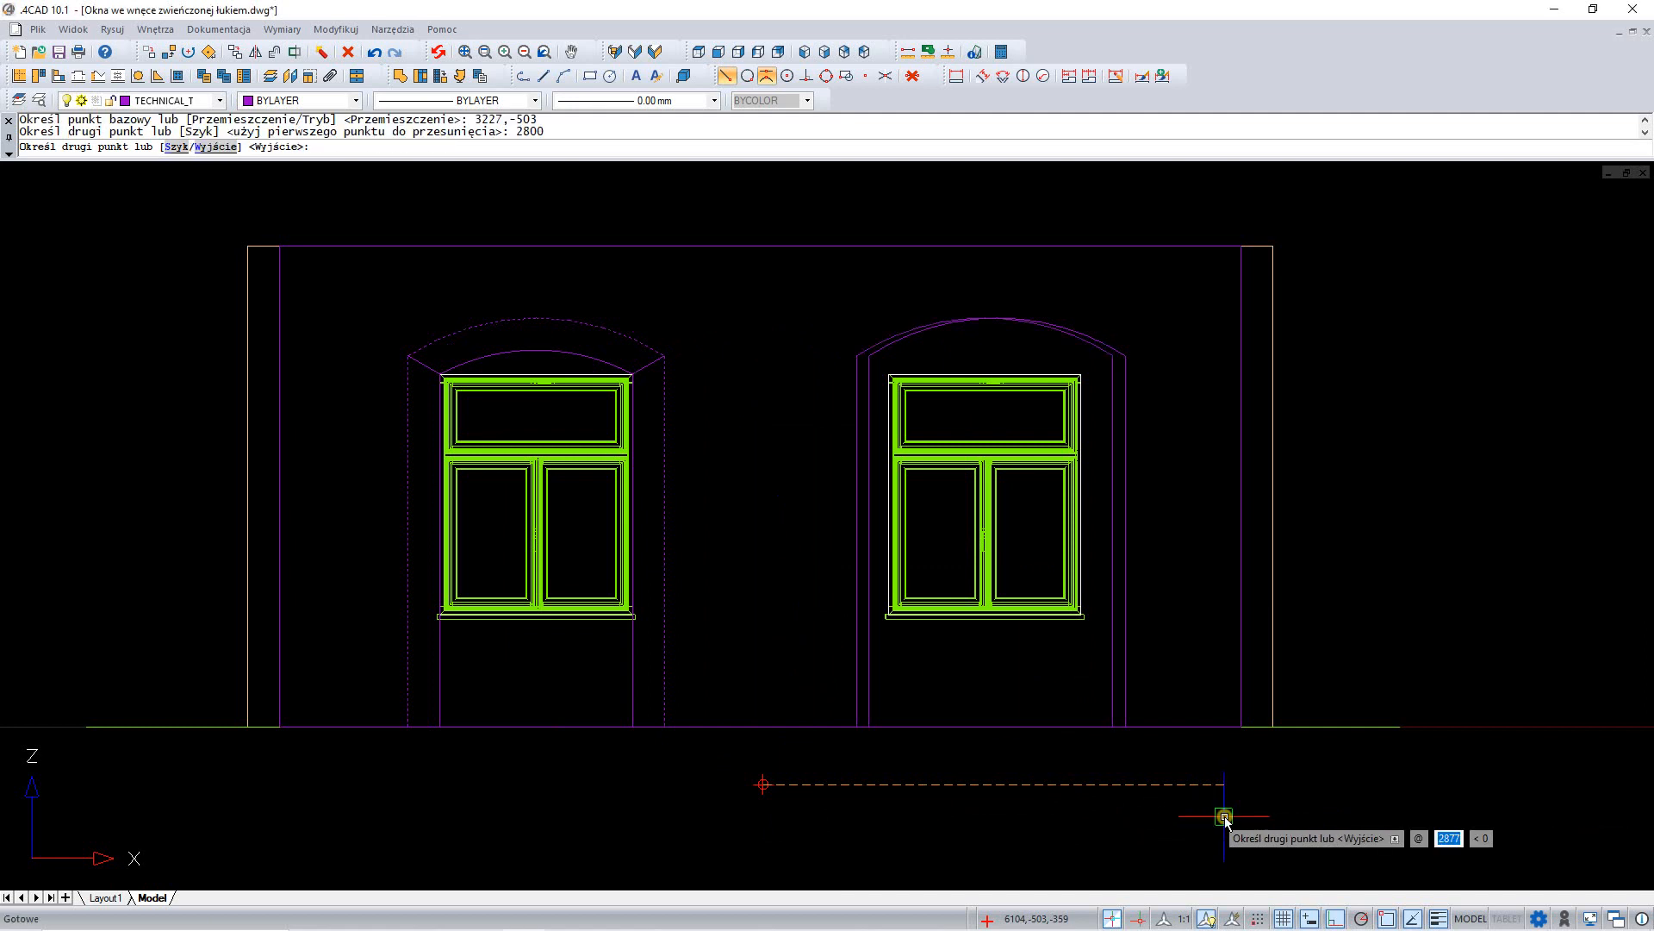
key("Escape")
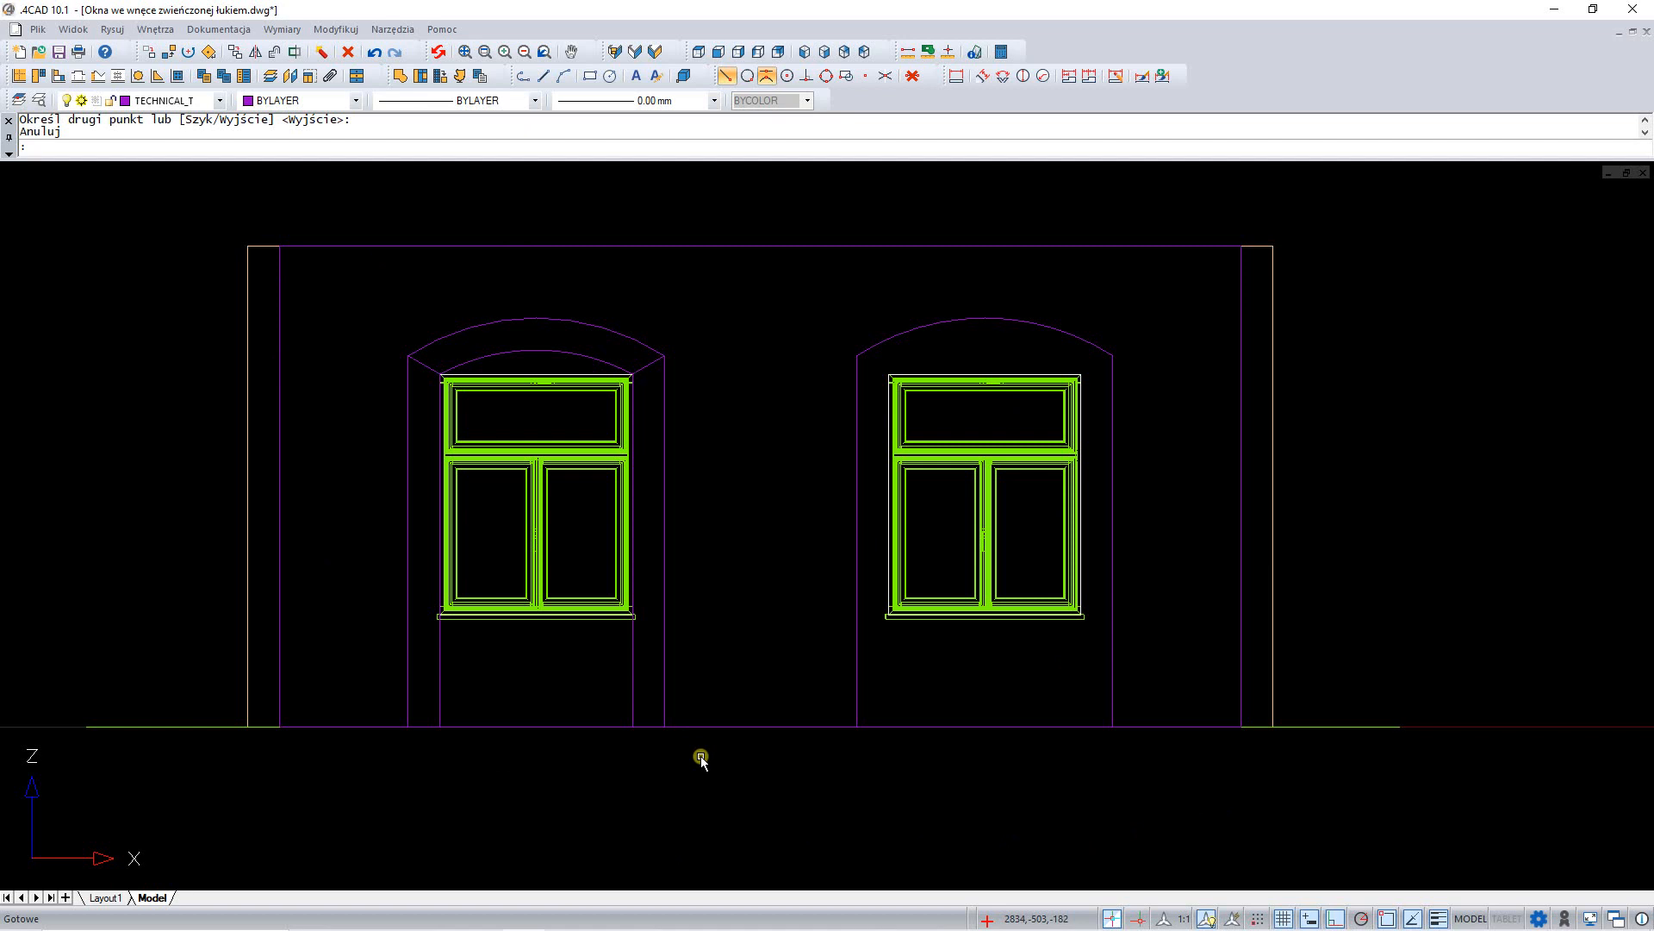
Step: Align the user coordinate system with the current front view using the UCS command's view option
type("ucs")
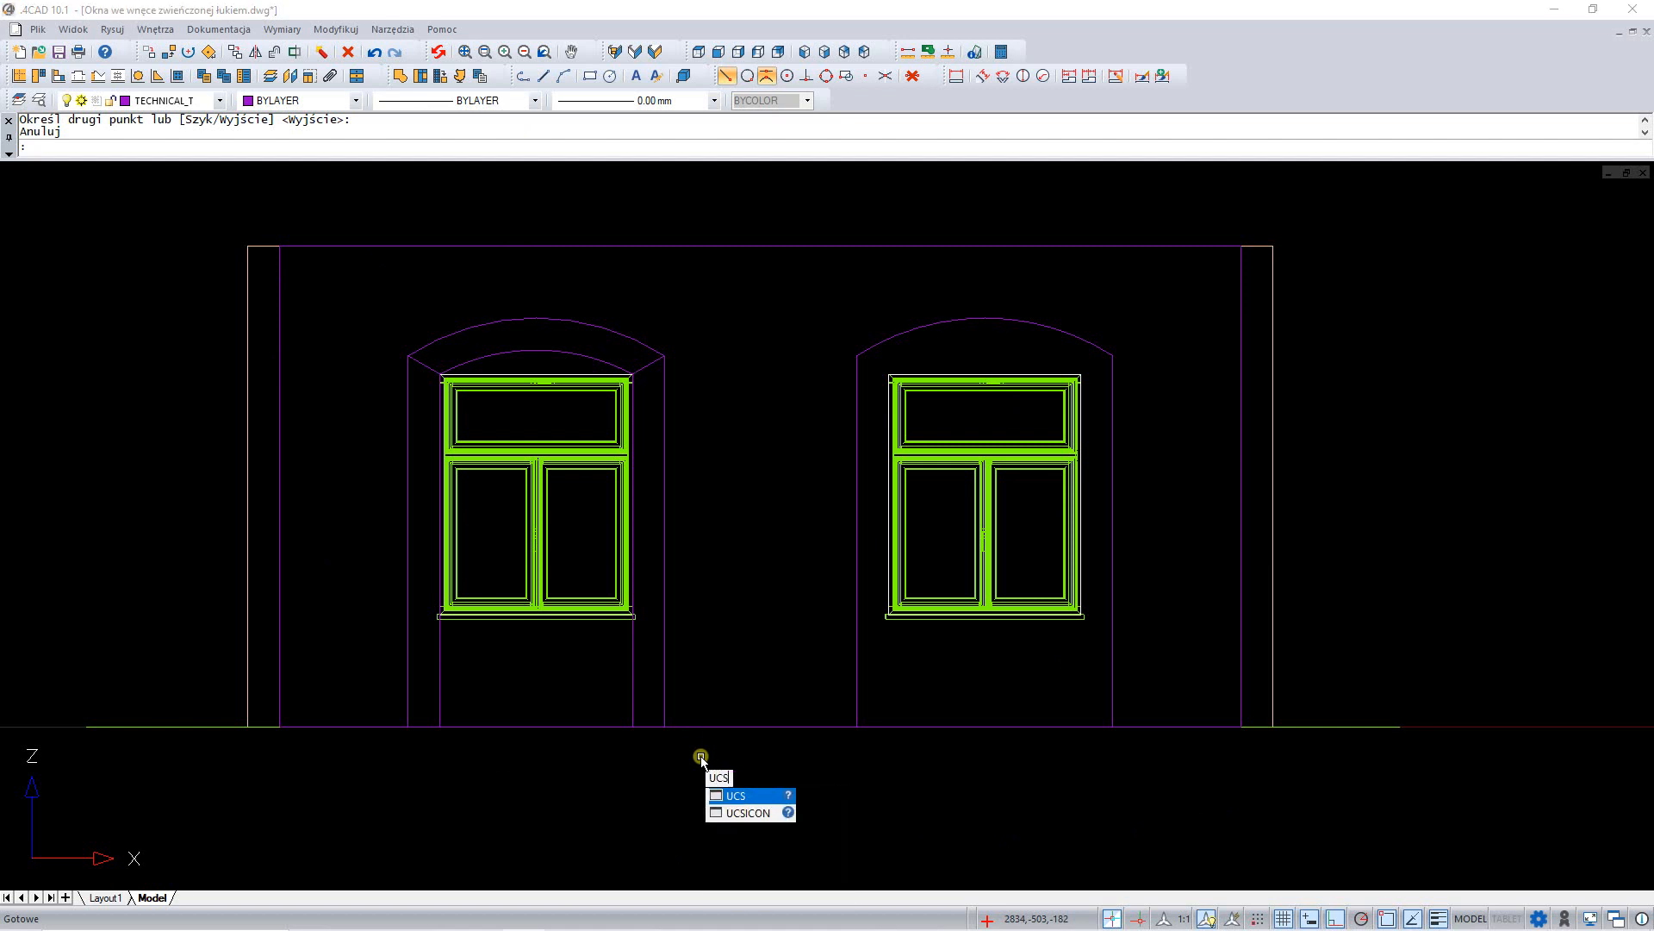
key("Return")
type("w")
key("Return")
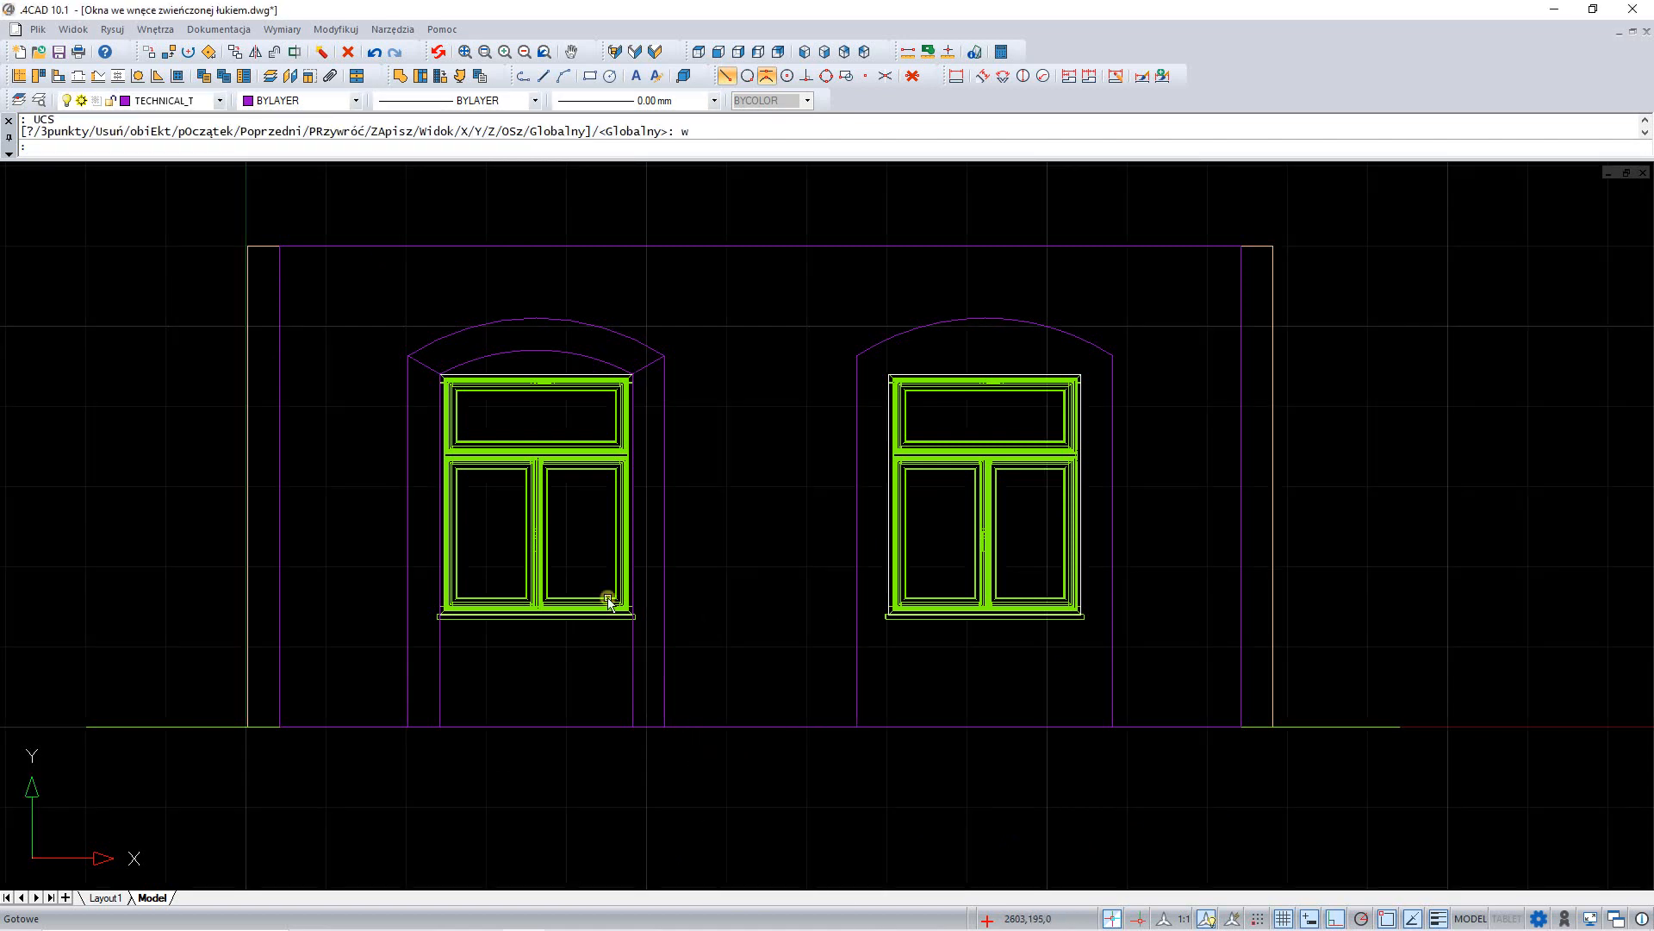
Step: Create a 300-high podest free element from the wall area around both arched recesses, entering ściana as its layer name
left_click(402, 77)
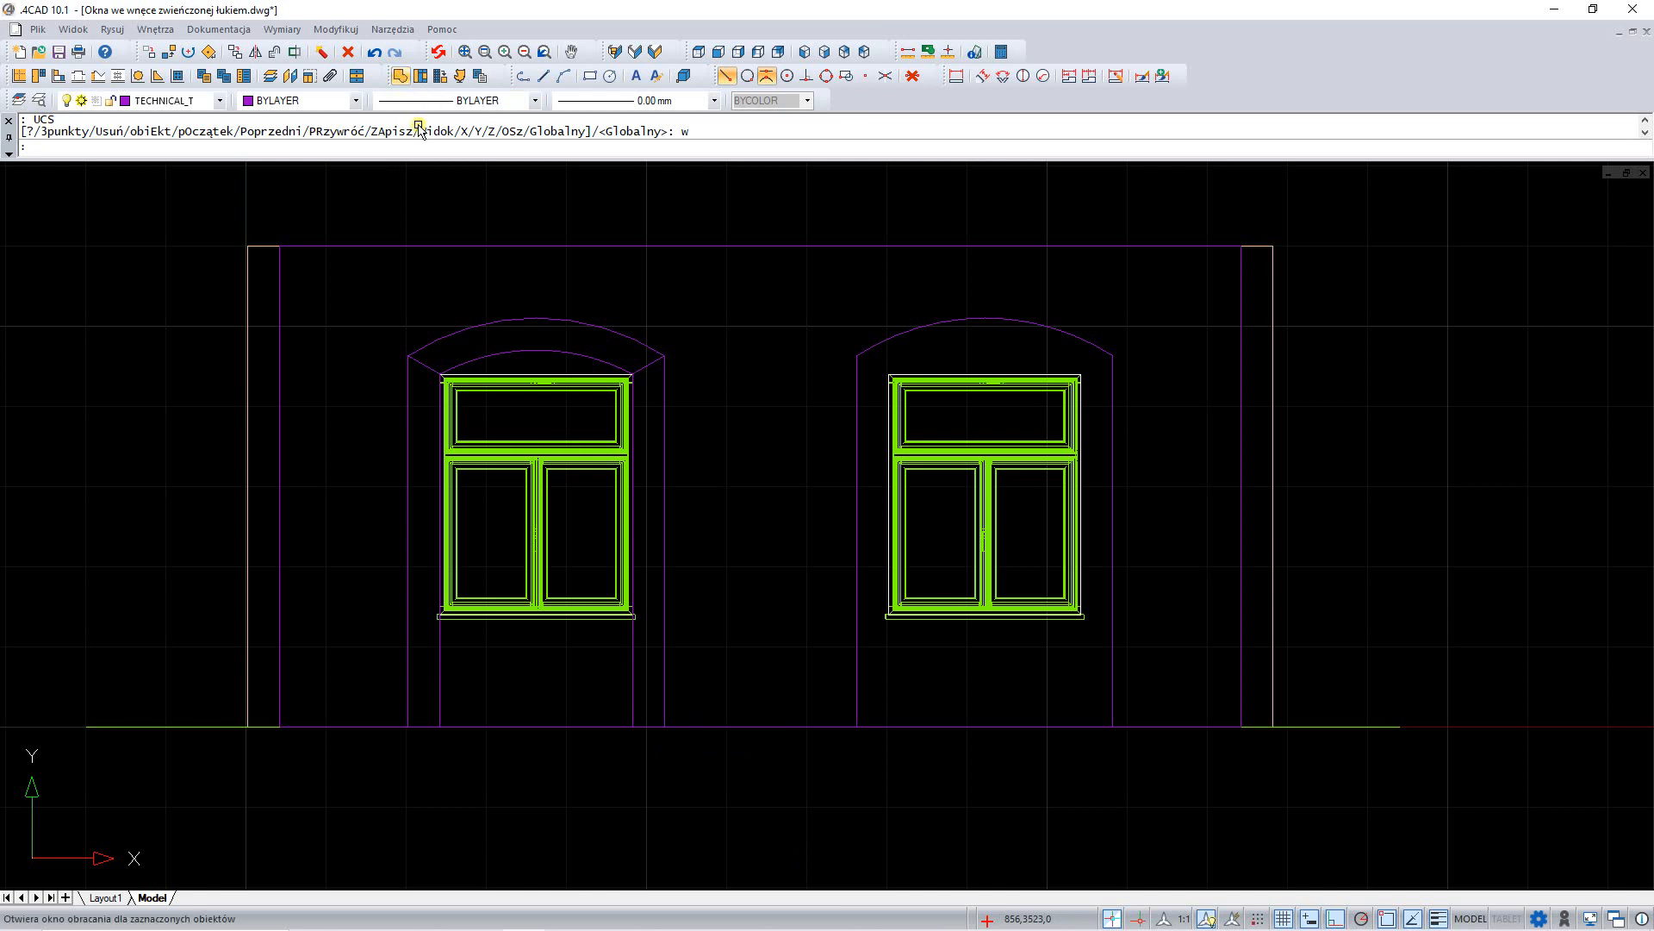
left_click(367, 287)
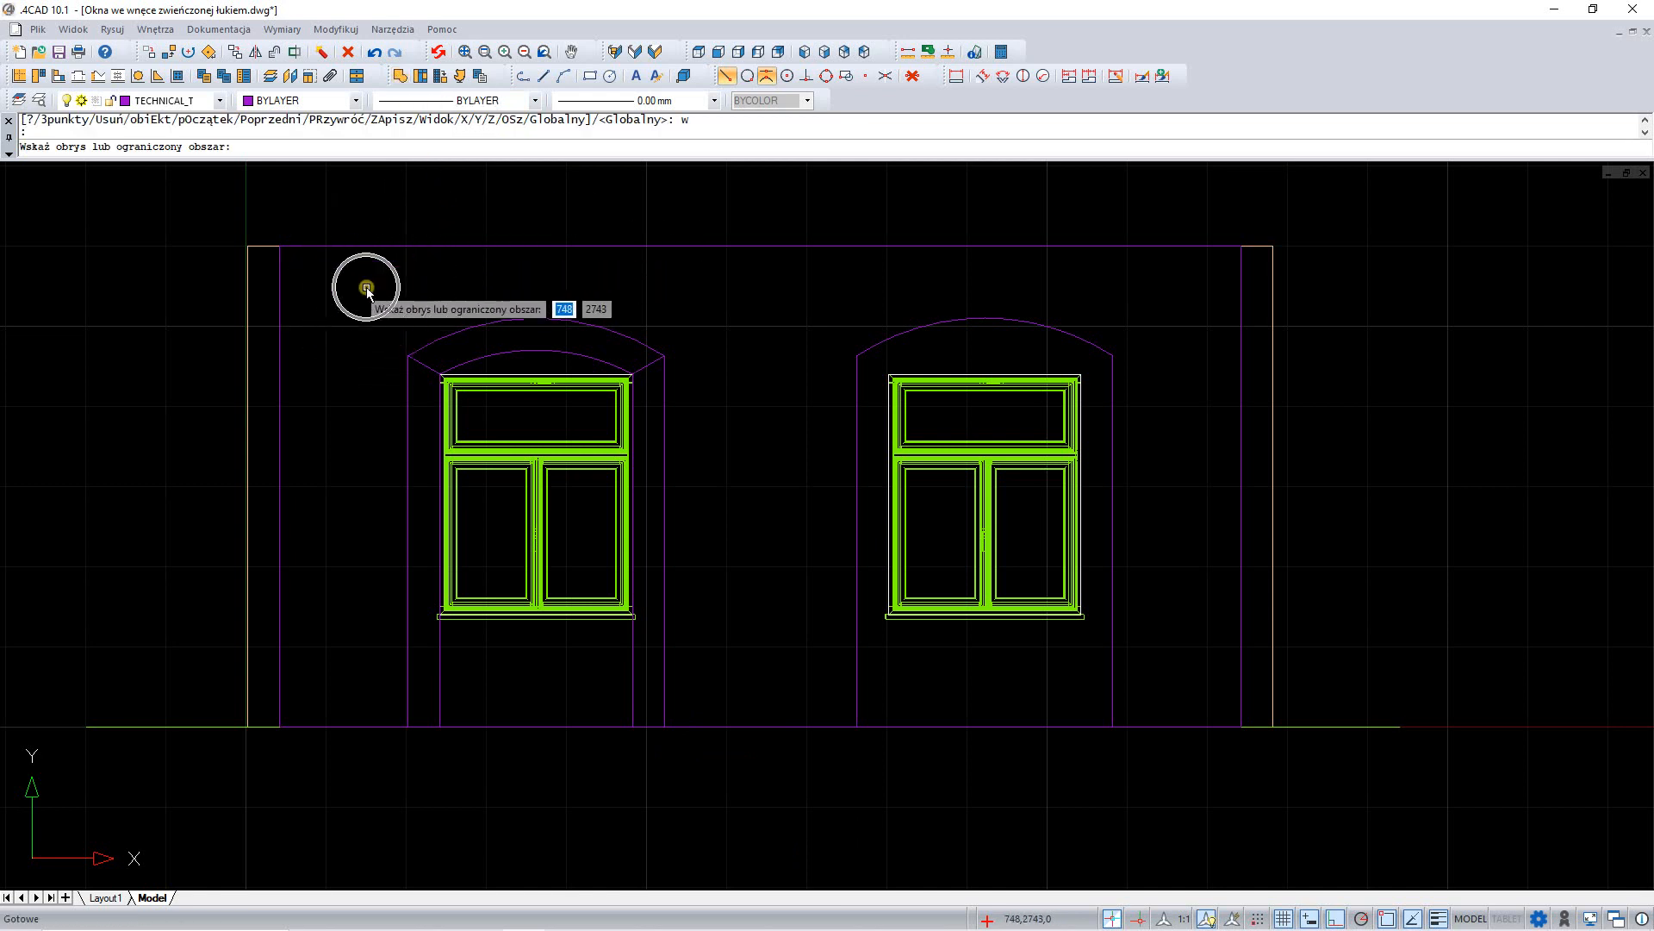
left_click(733, 372)
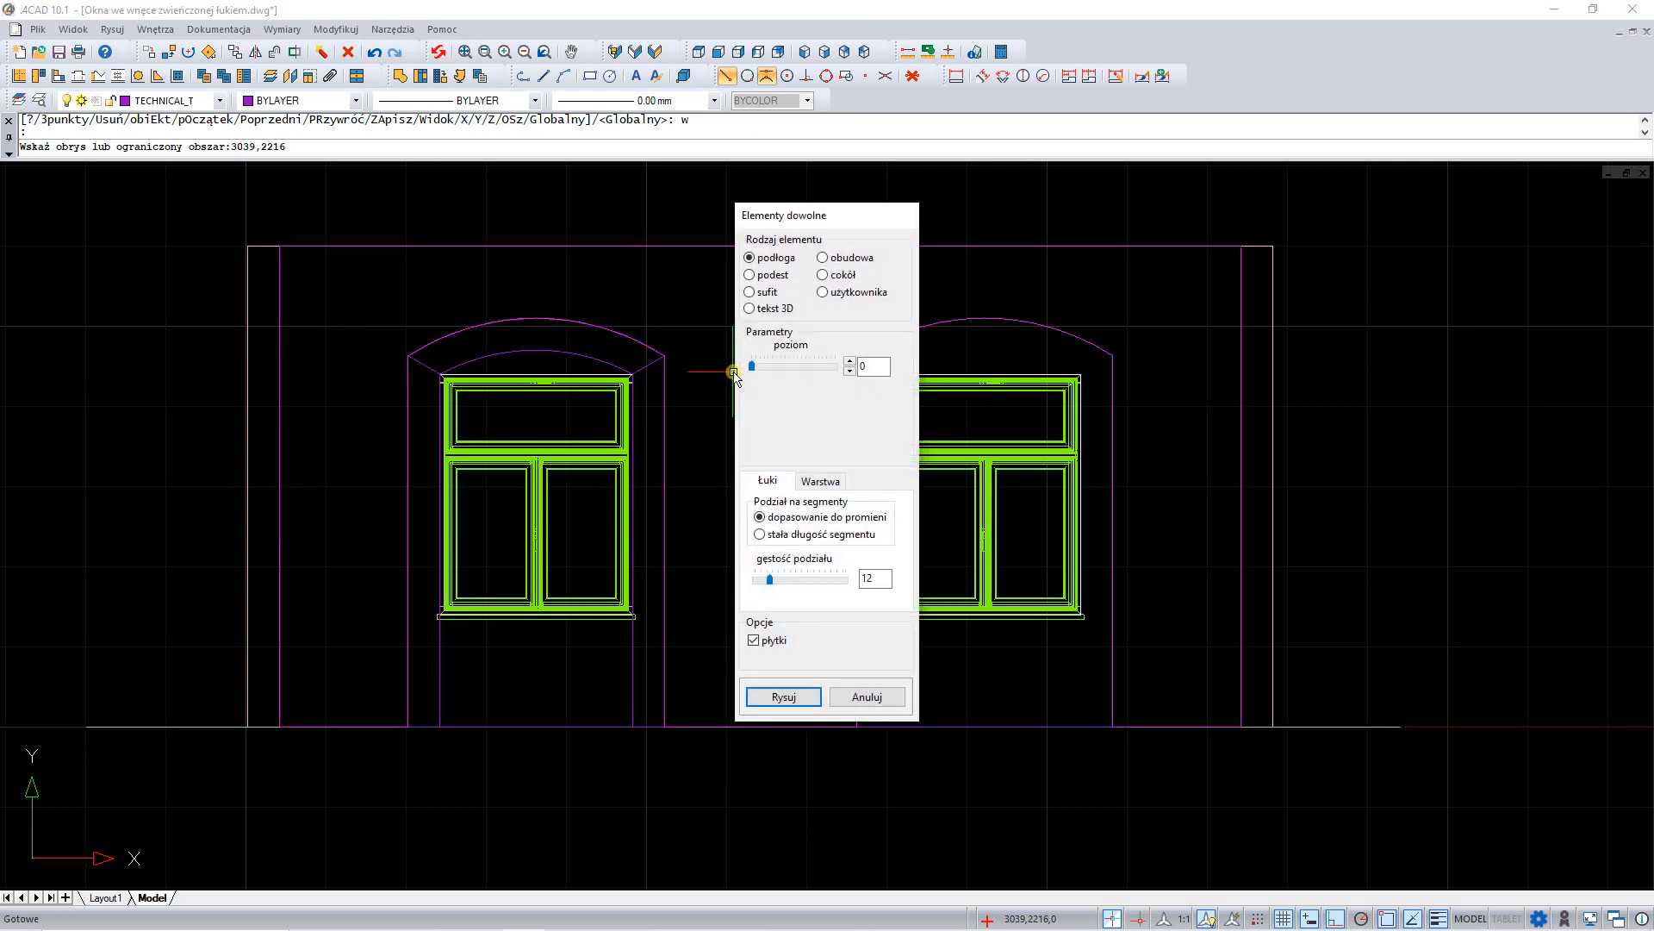
left_click(756, 277)
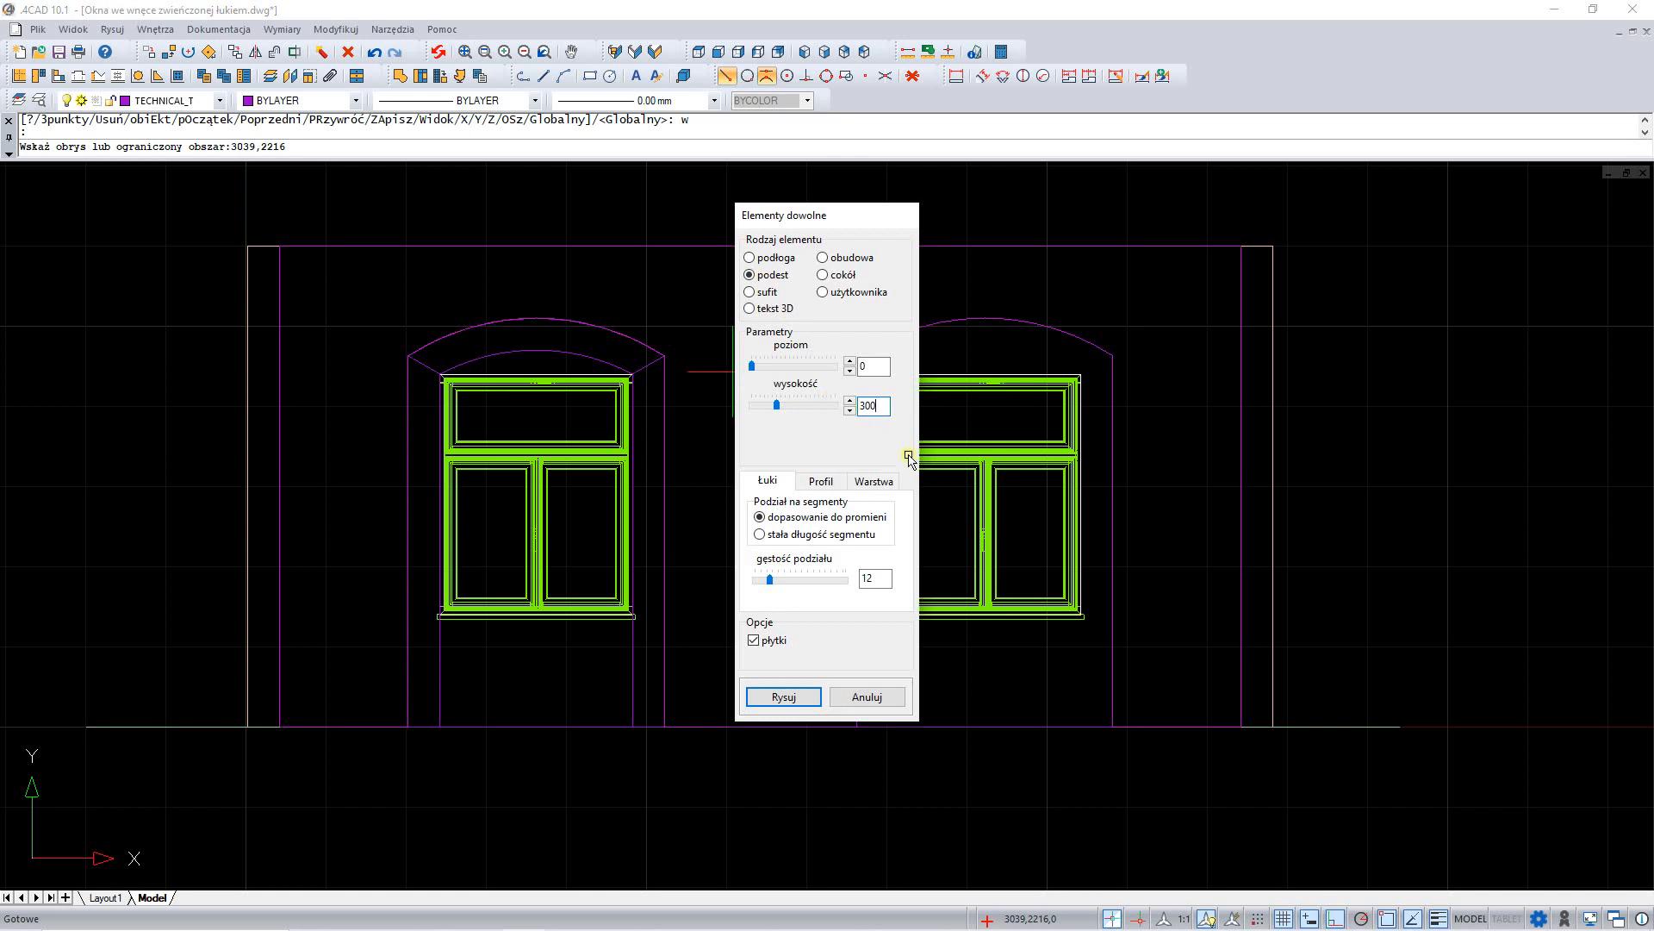
left_click(874, 481)
double_click(820, 544)
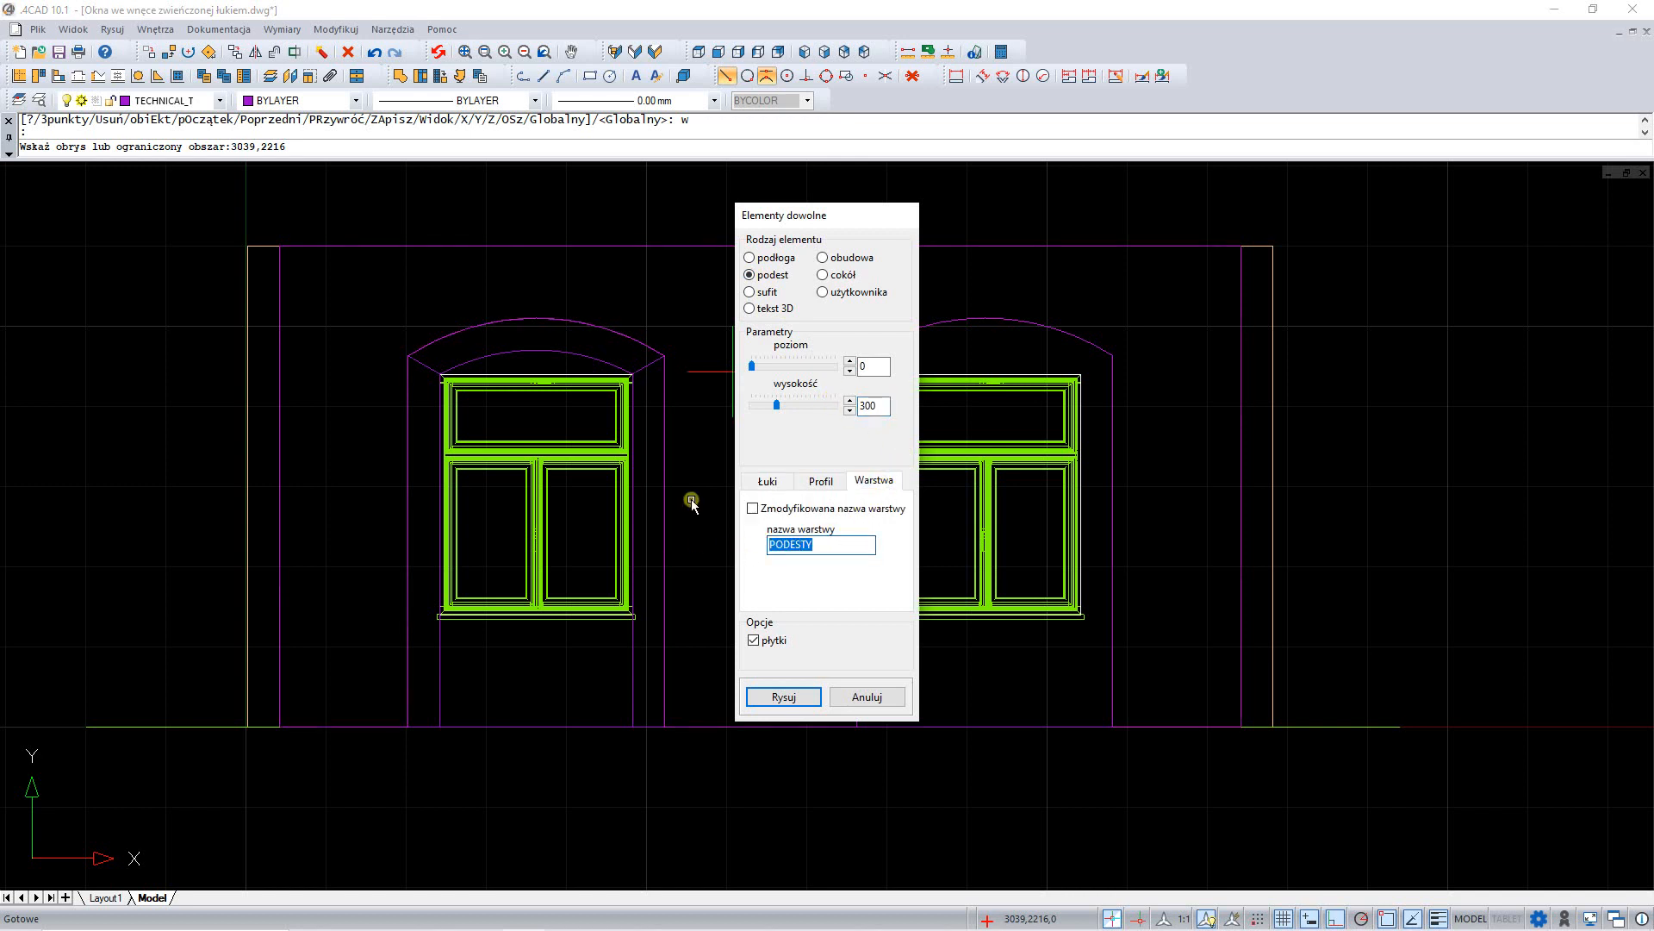
type("ściana")
left_click(785, 696)
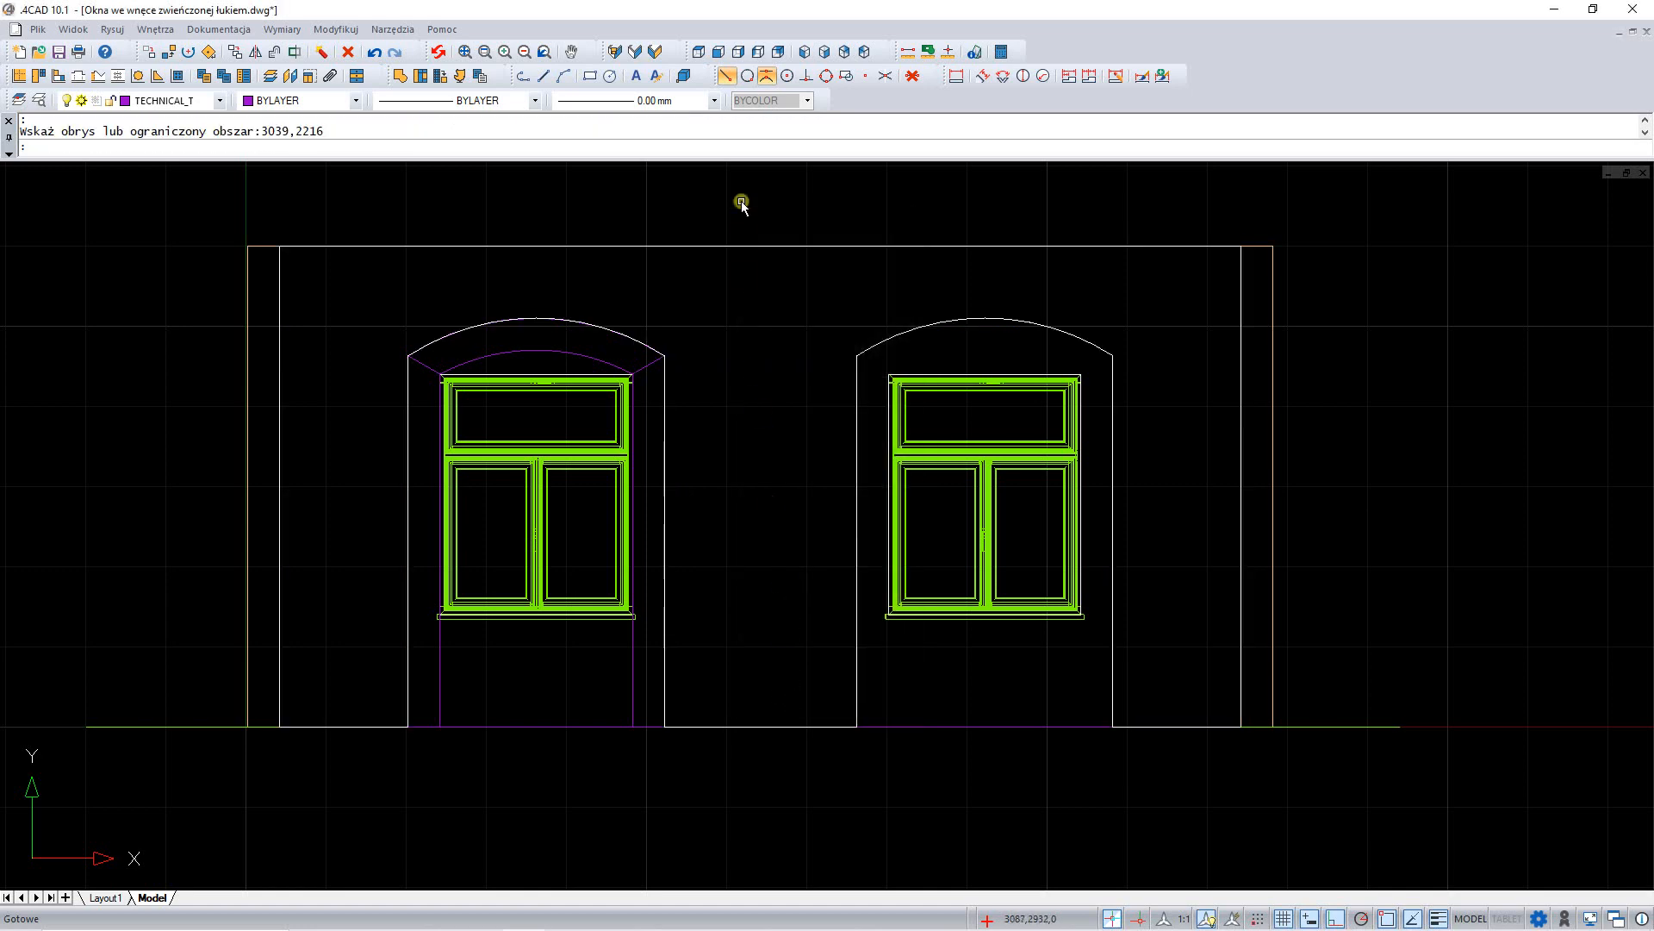
Step: In an isometric view, move the new podest element by two points from its lower rear corner to the wall outline's lower corner
left_click(806, 53)
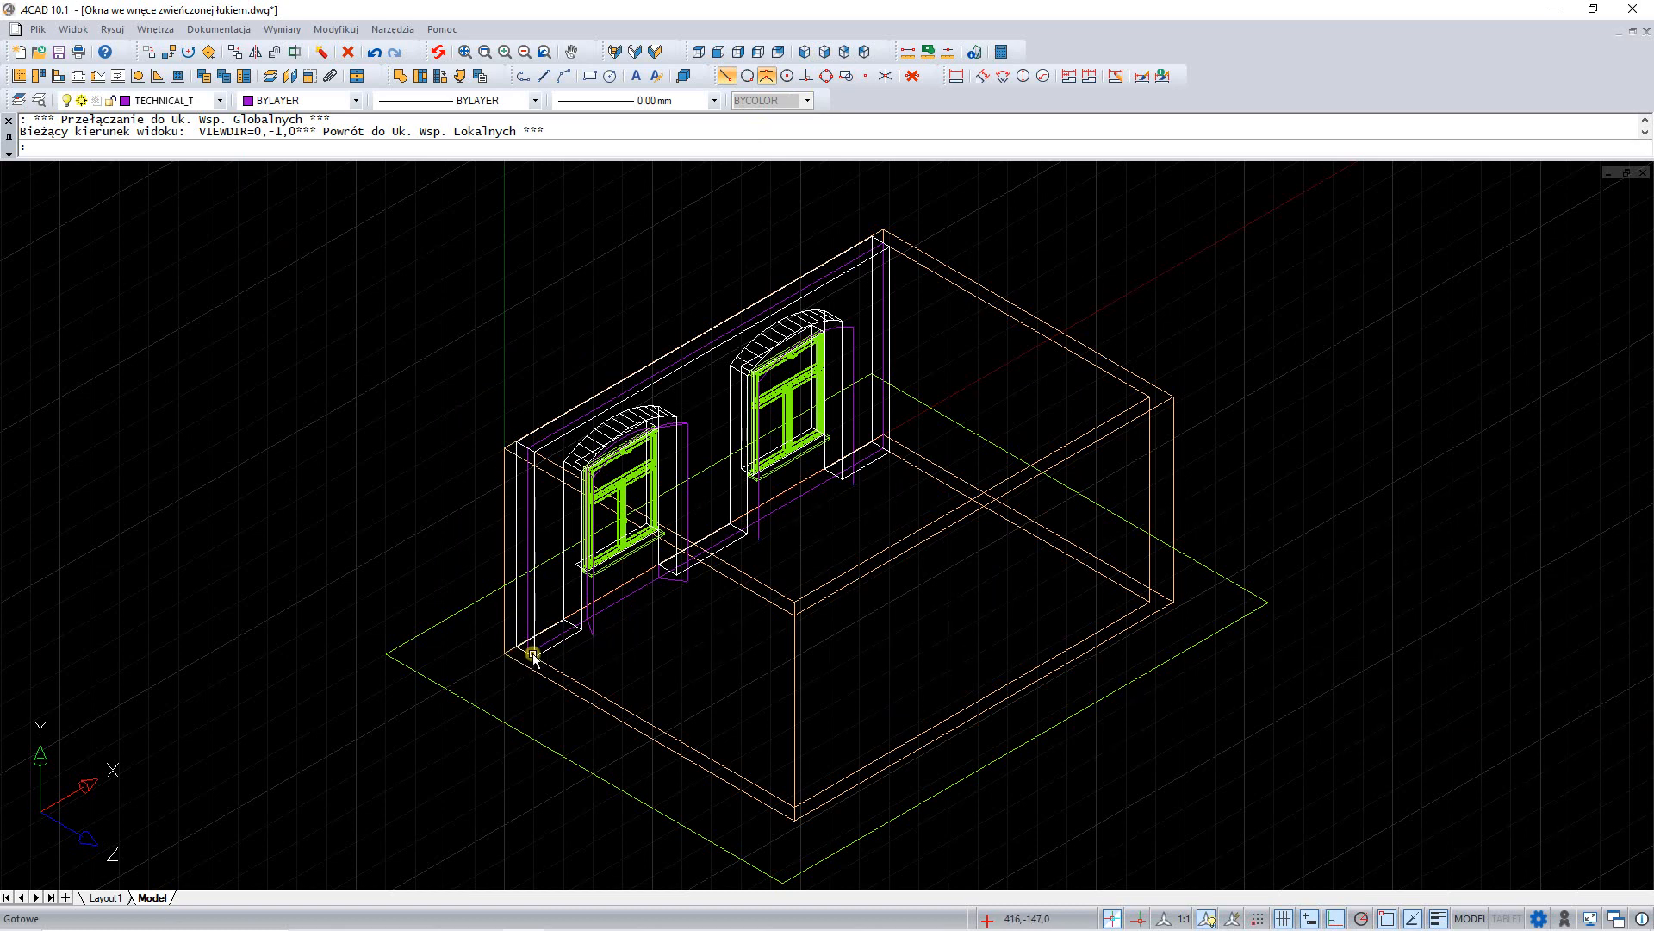
scroll(525, 650, "up", 5)
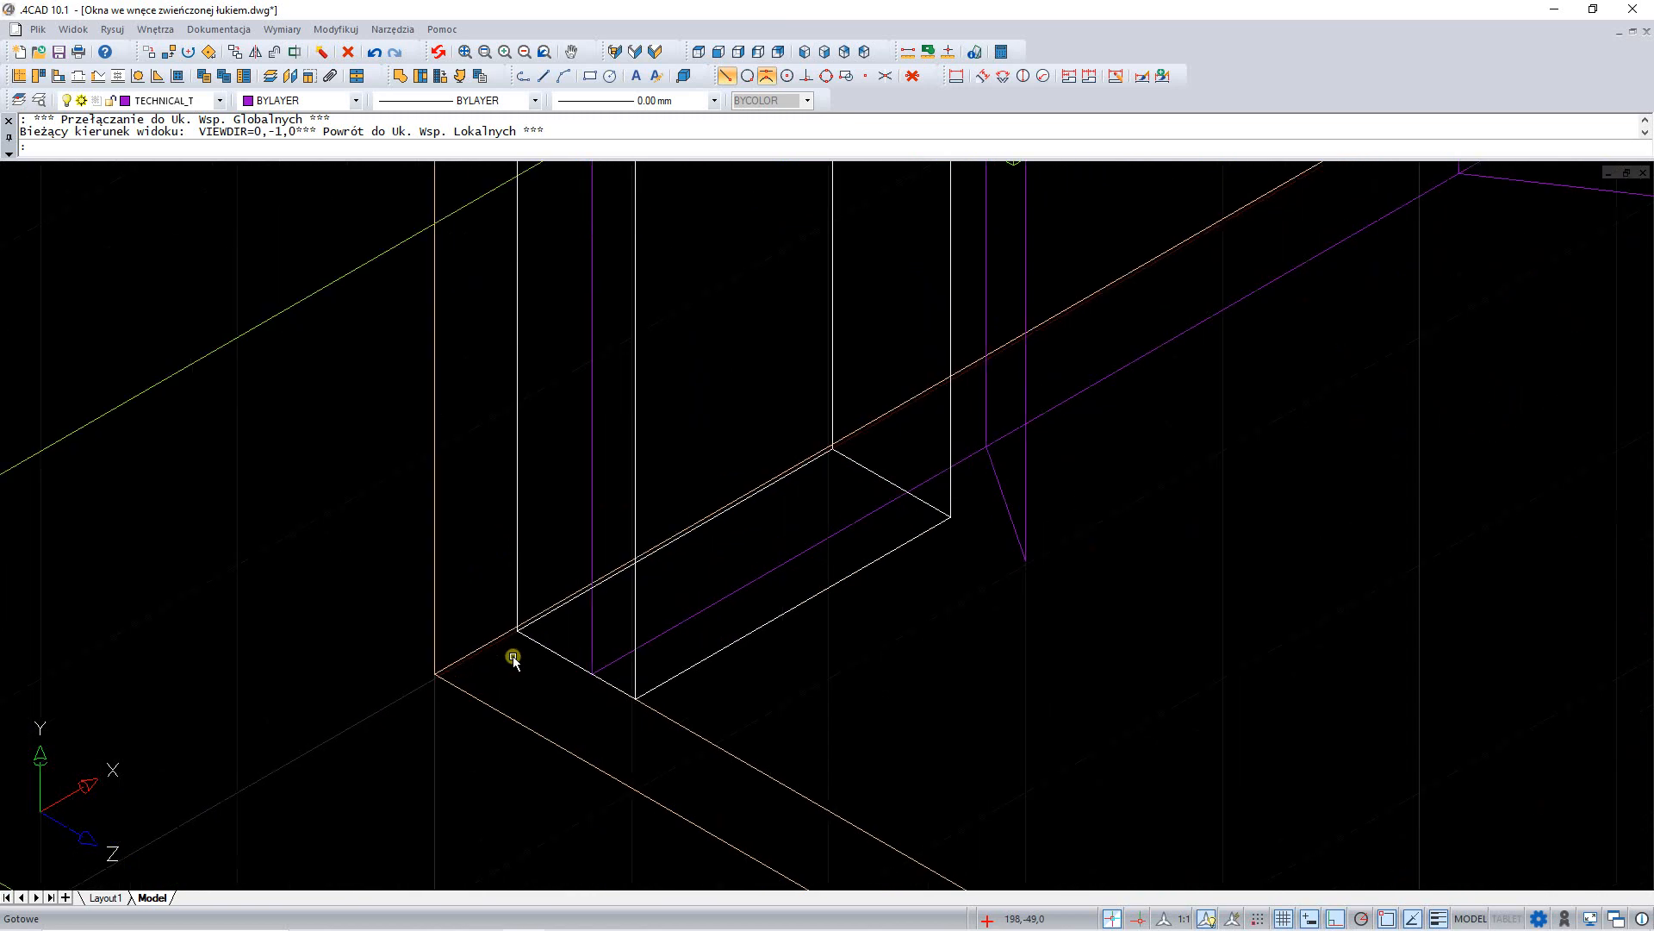
scroll(514, 660, "up", 2)
left_click(546, 634)
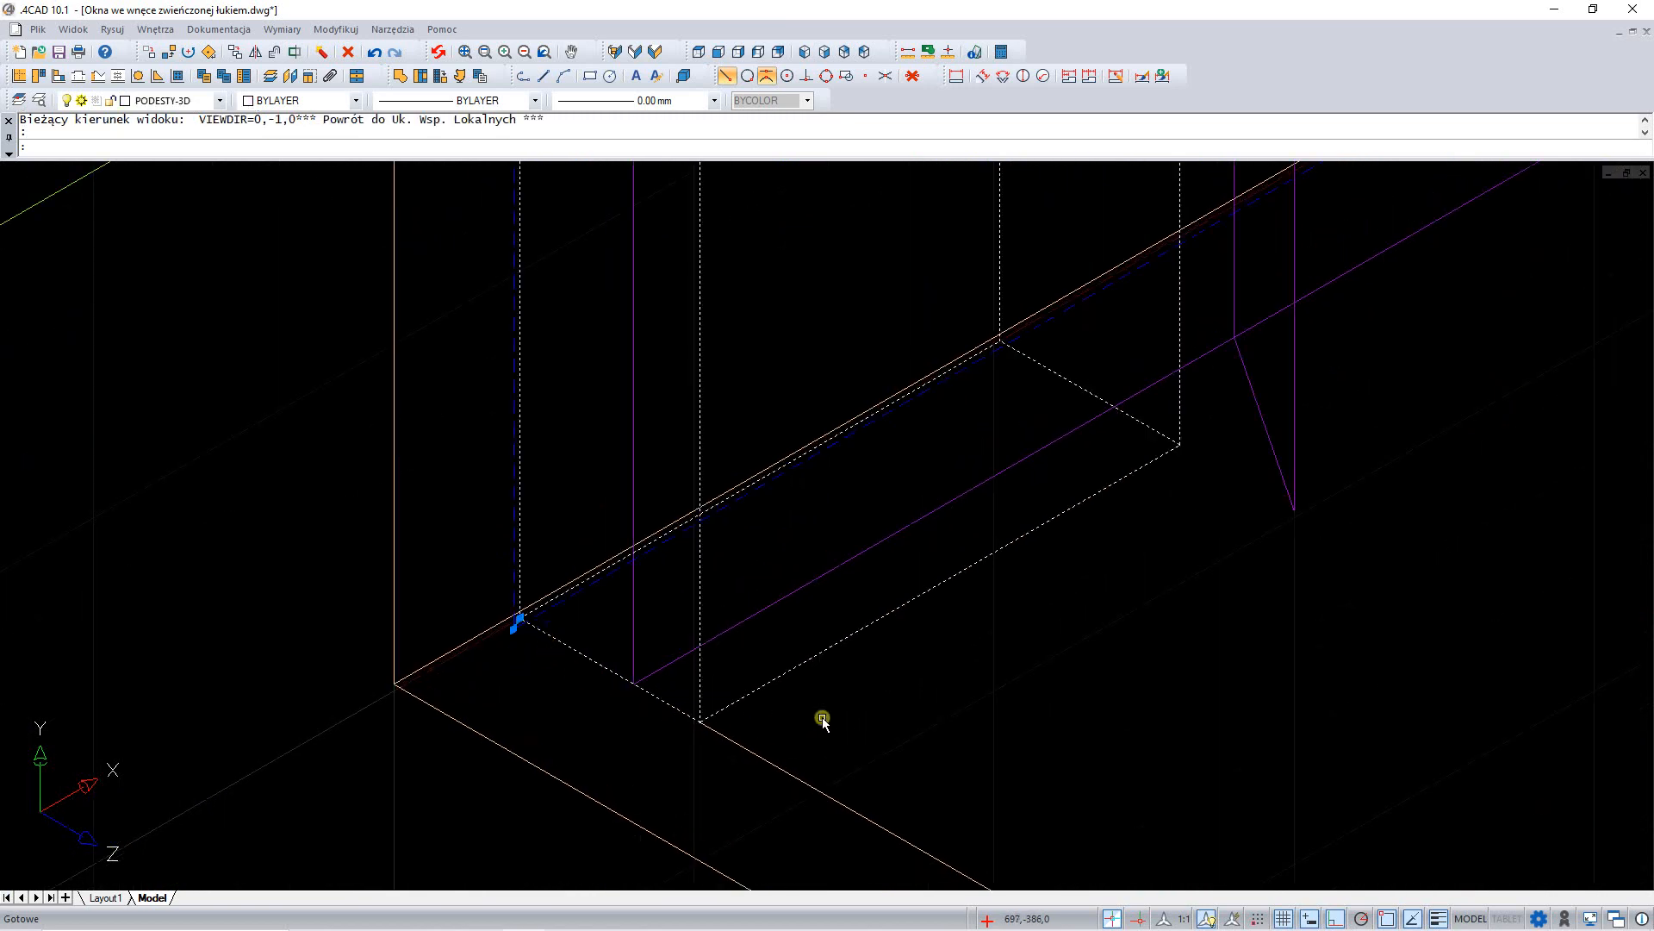
right_click(856, 706)
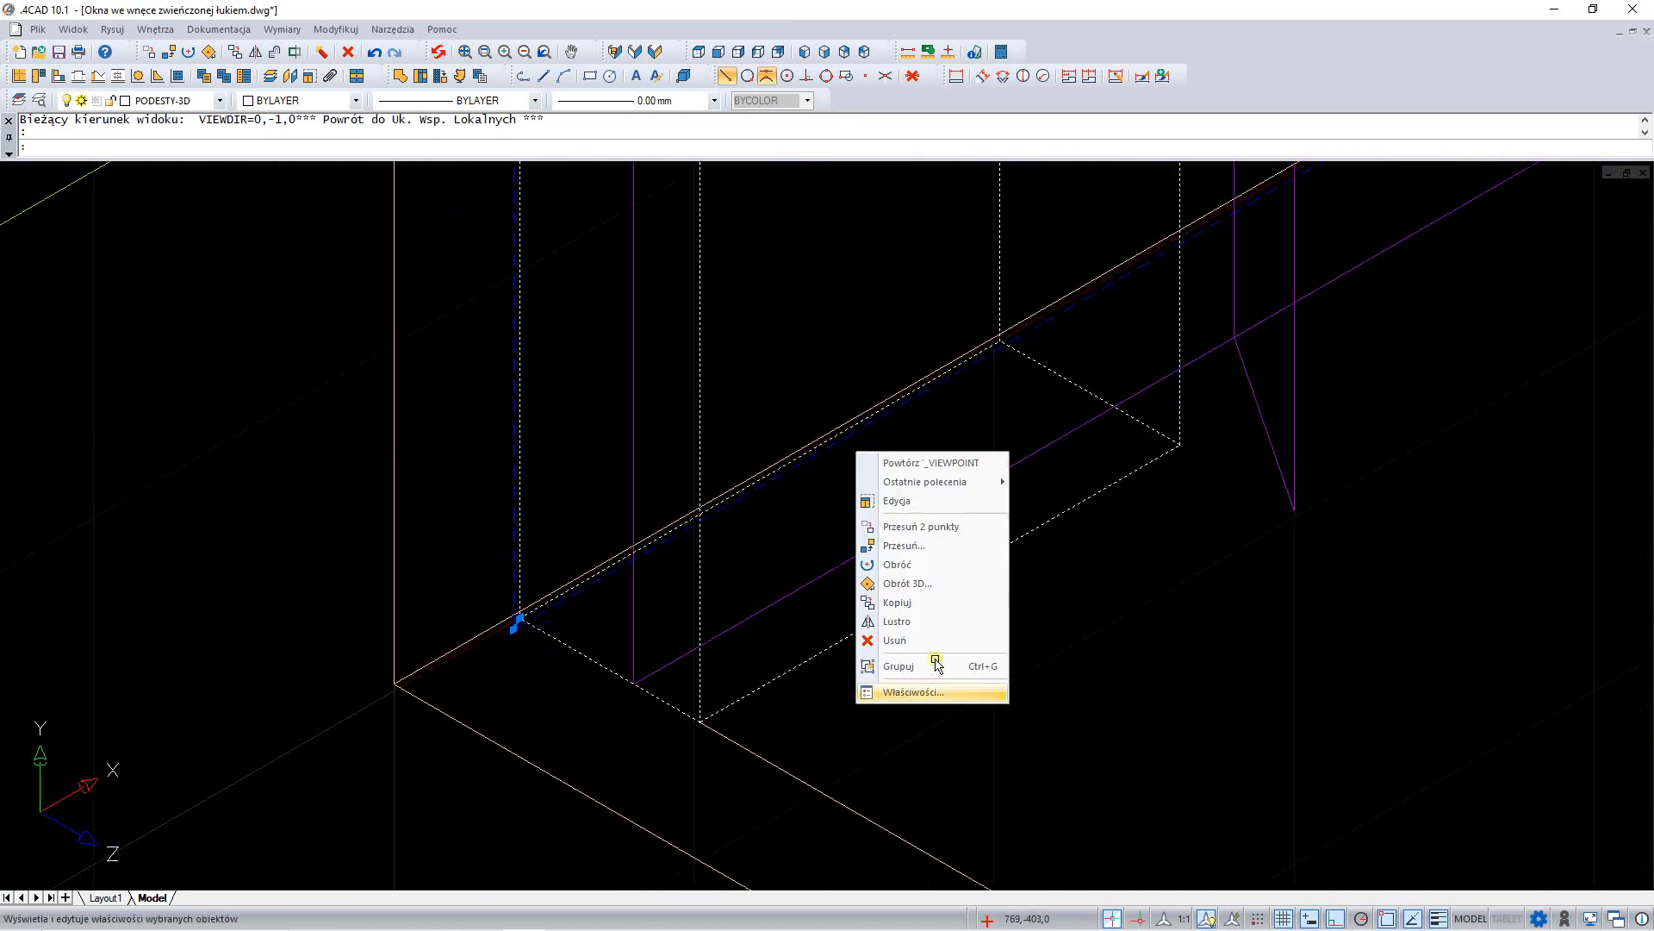
left_click(929, 527)
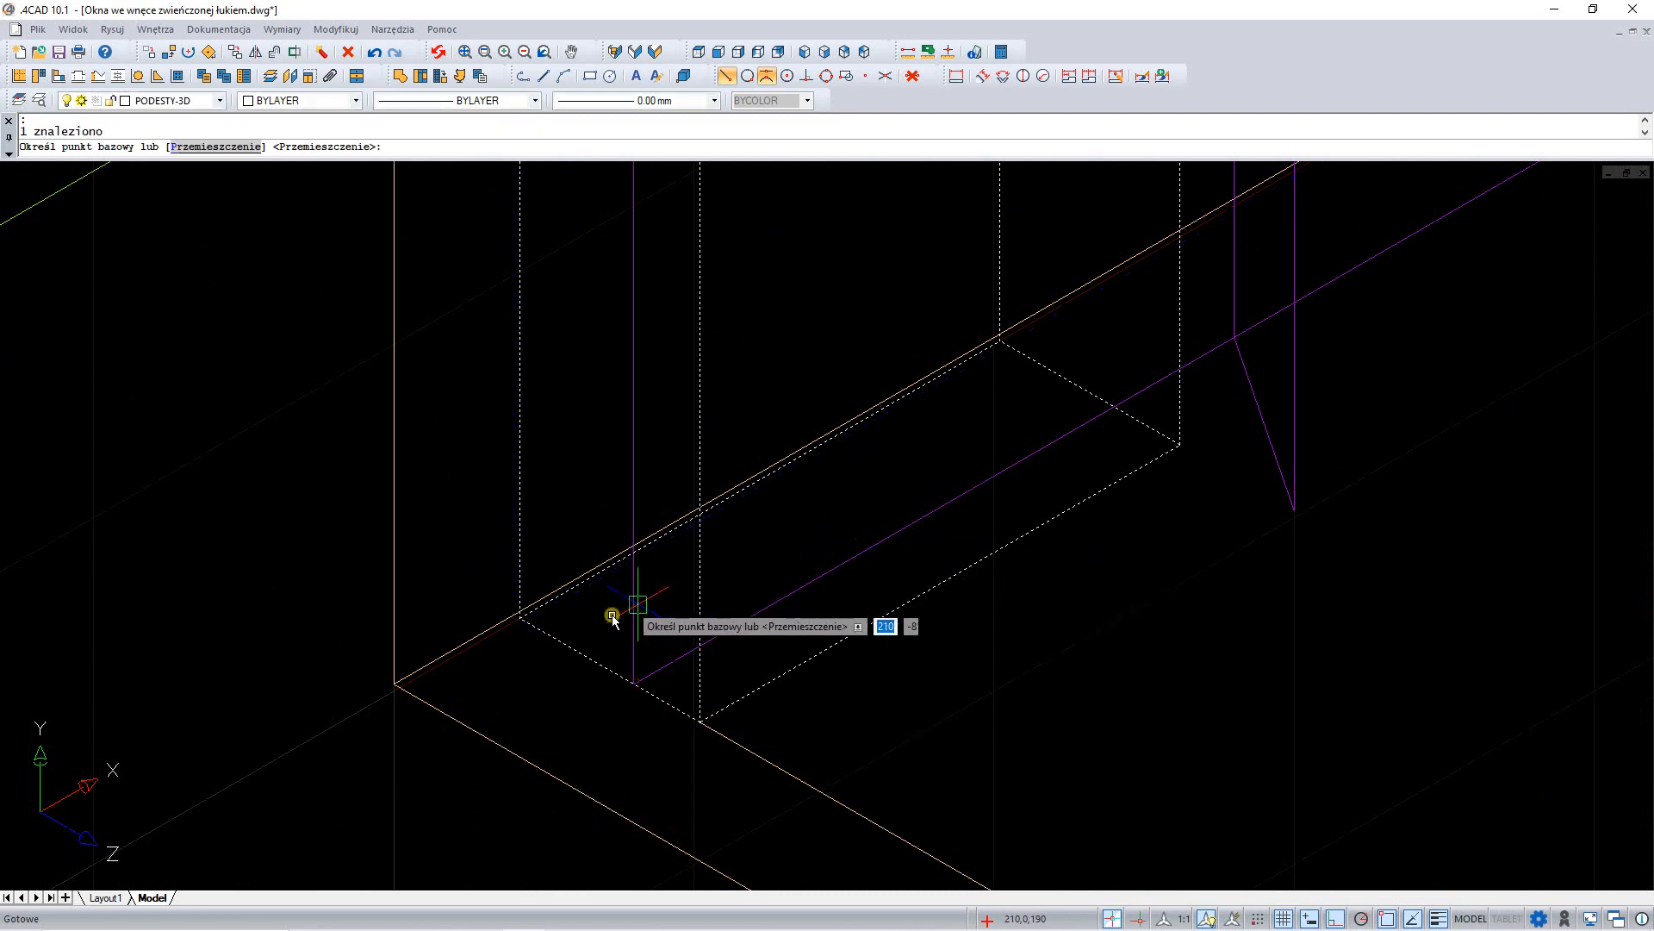
left_click(520, 619)
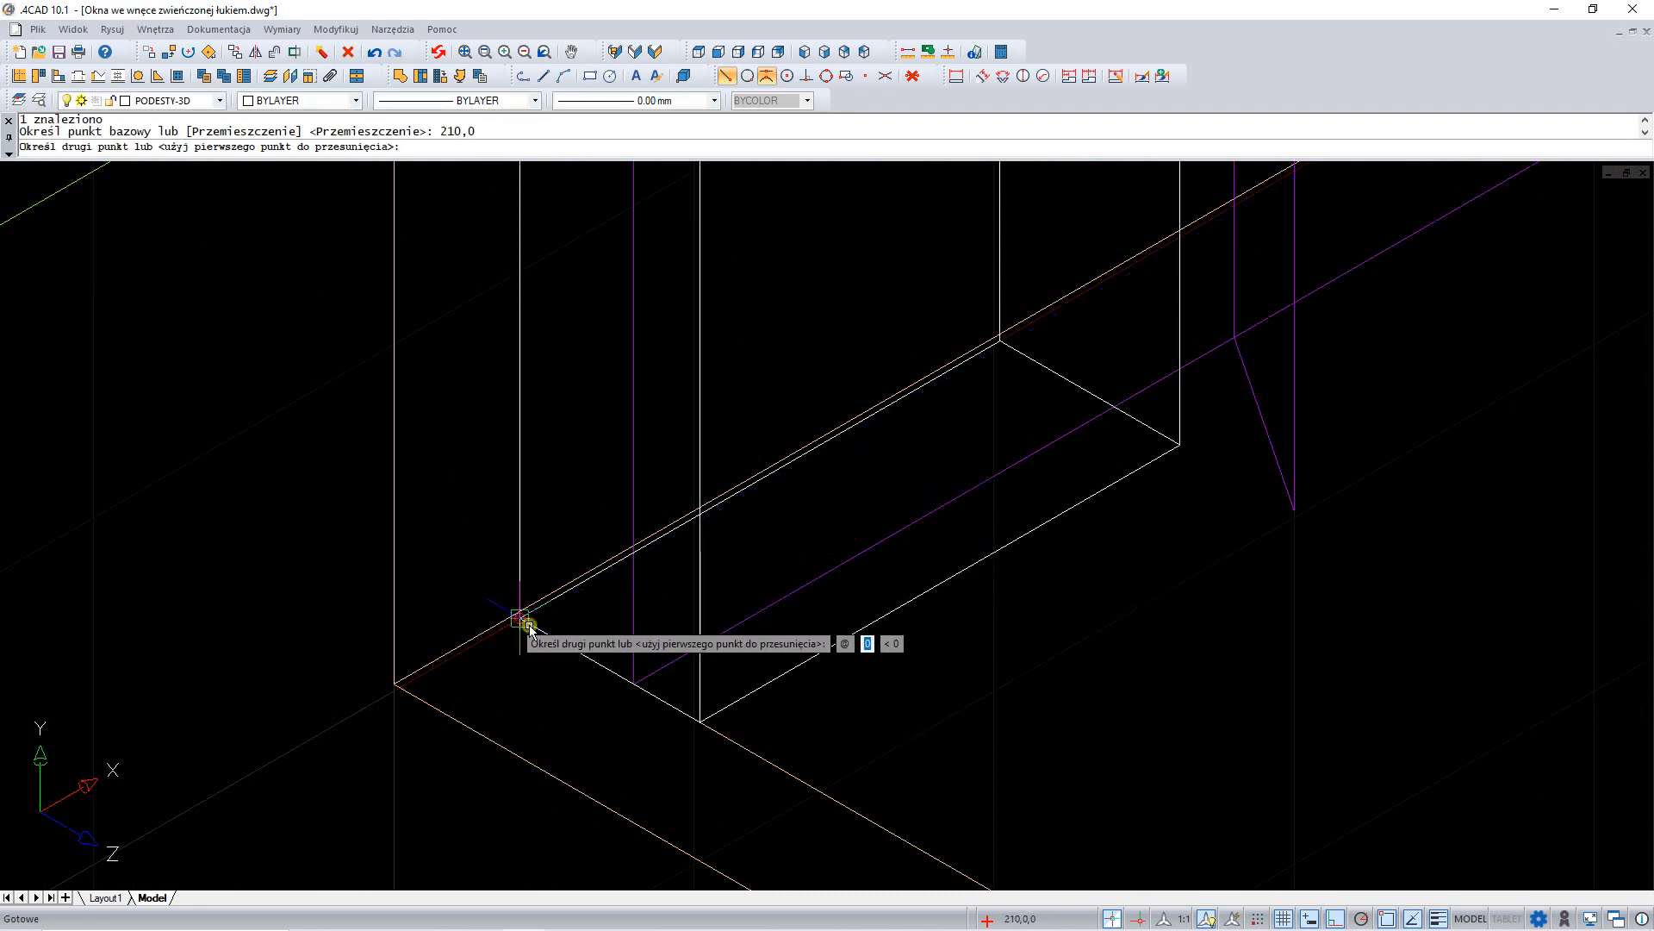
left_click(633, 686)
Step: In the front view, hide the free elements with the layer visibility manager and show them again
scroll(517, 753, "down", 3)
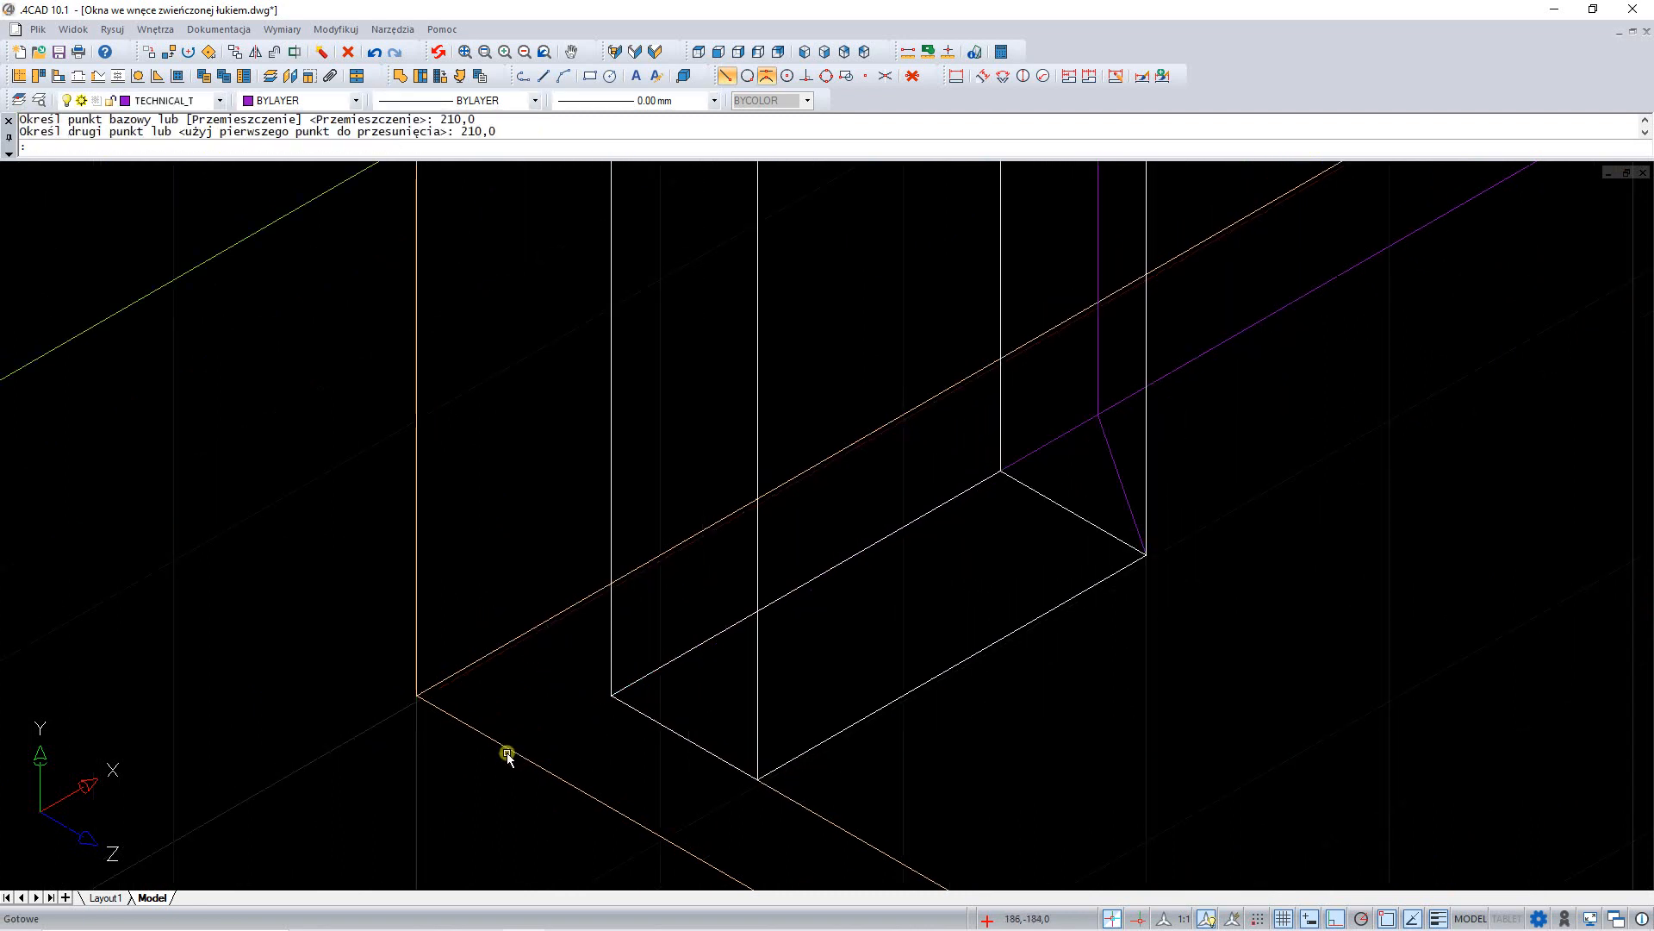
scroll(681, 713, "down", 3)
scroll(685, 713, "up", 1)
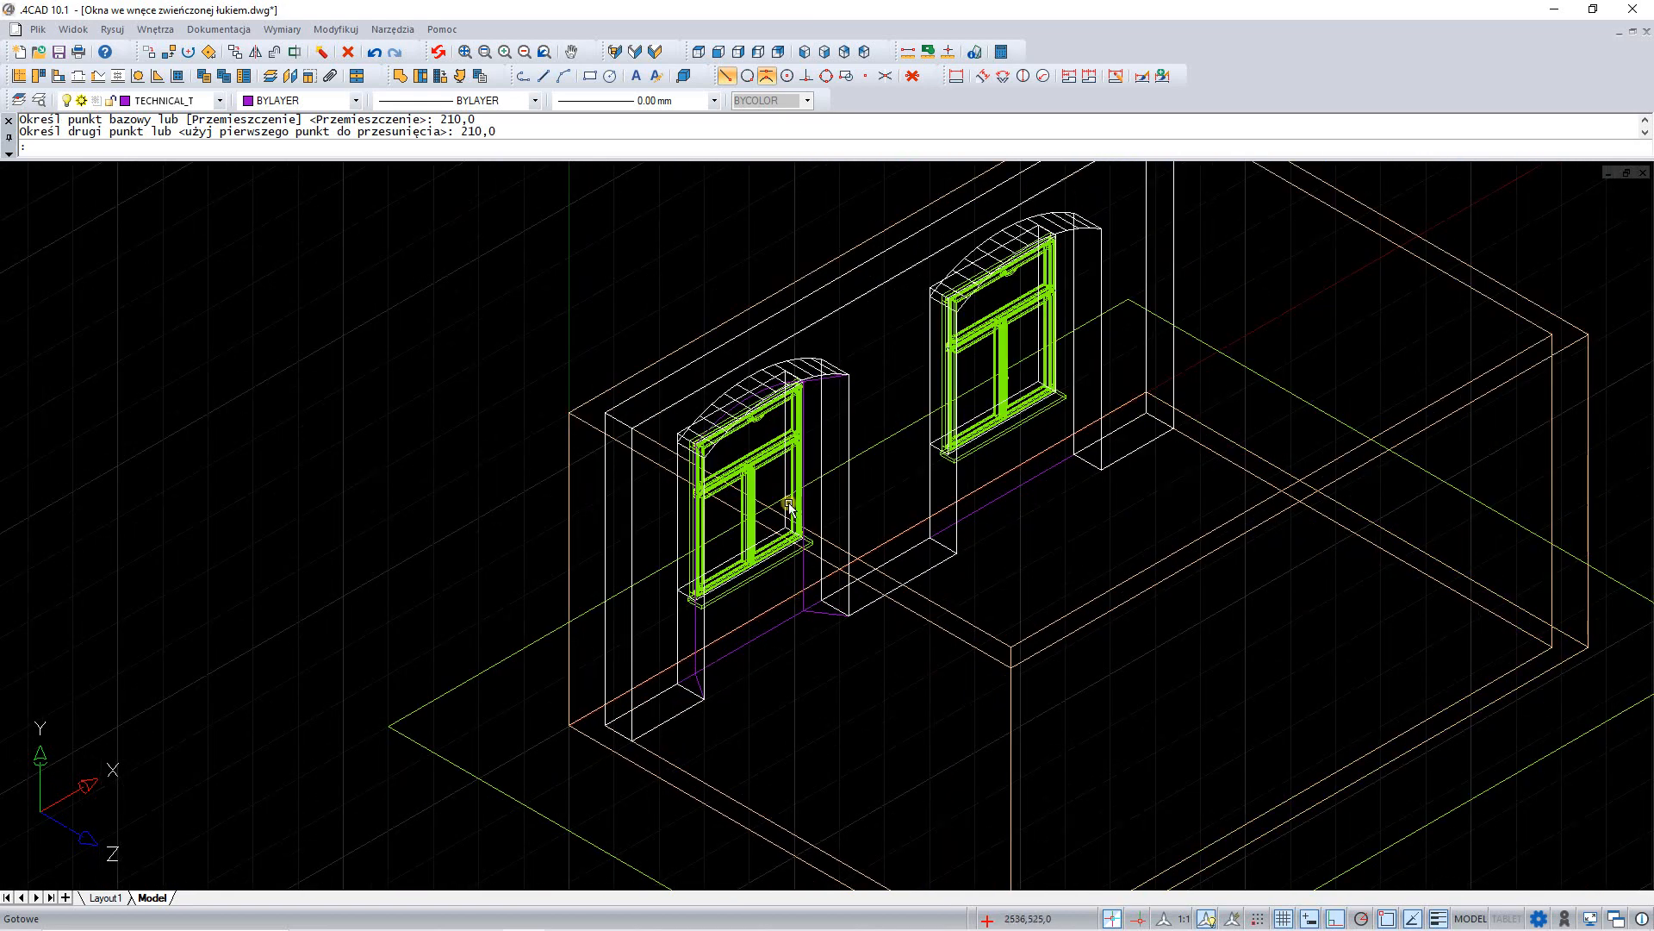
left_click(720, 53)
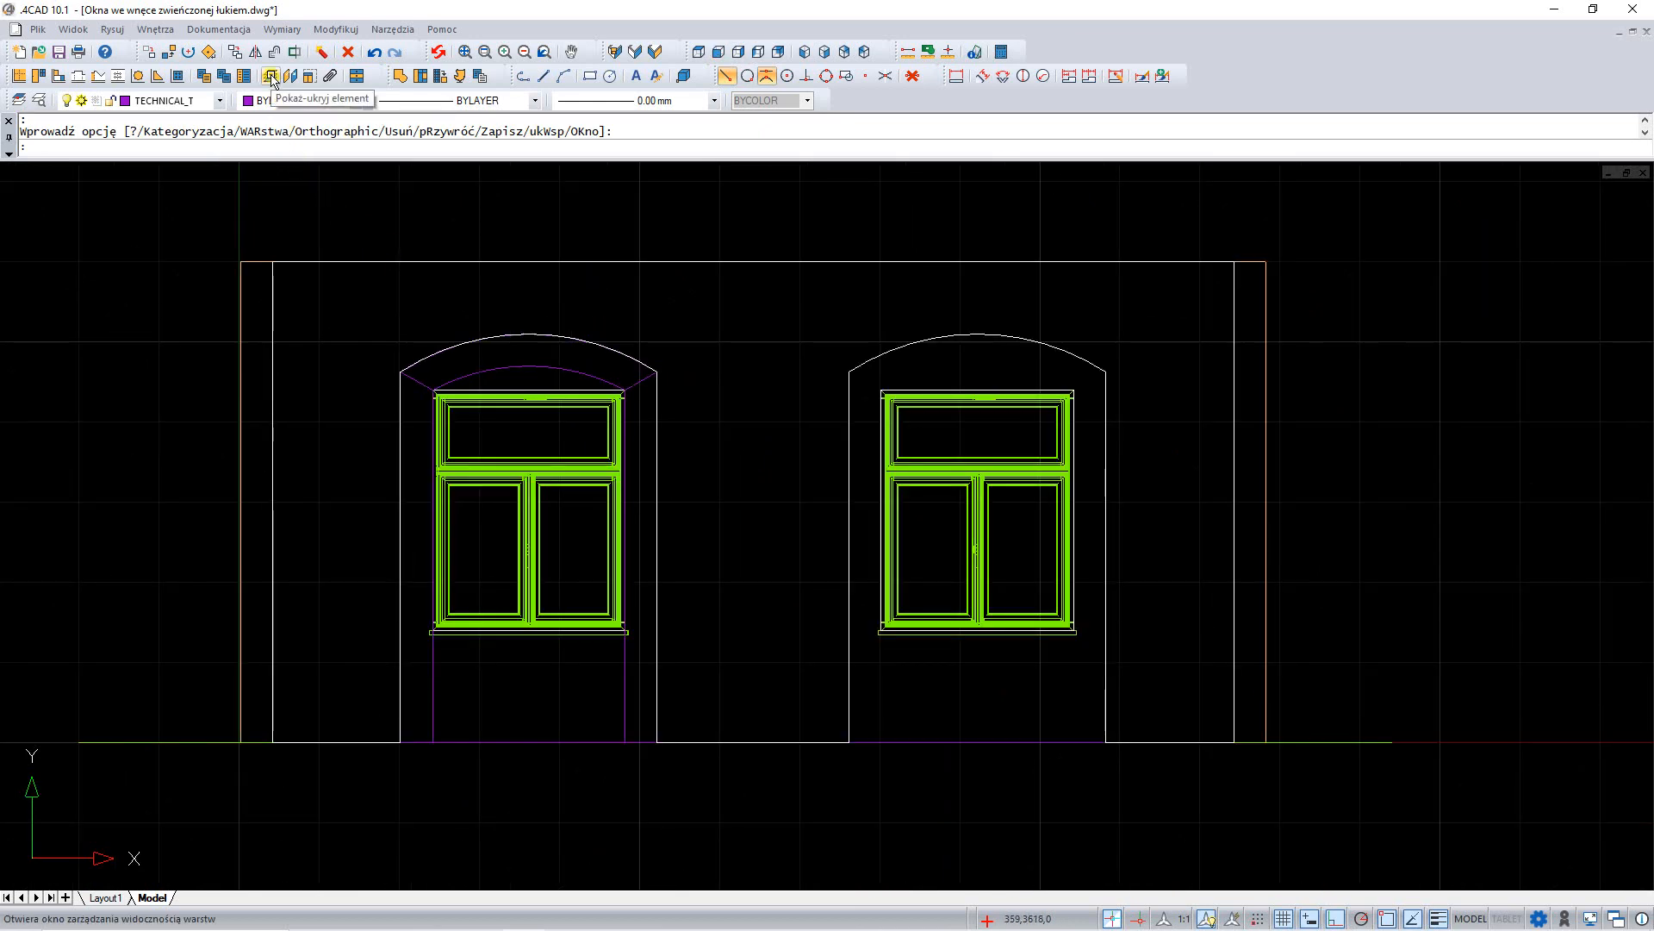
left_click(272, 80)
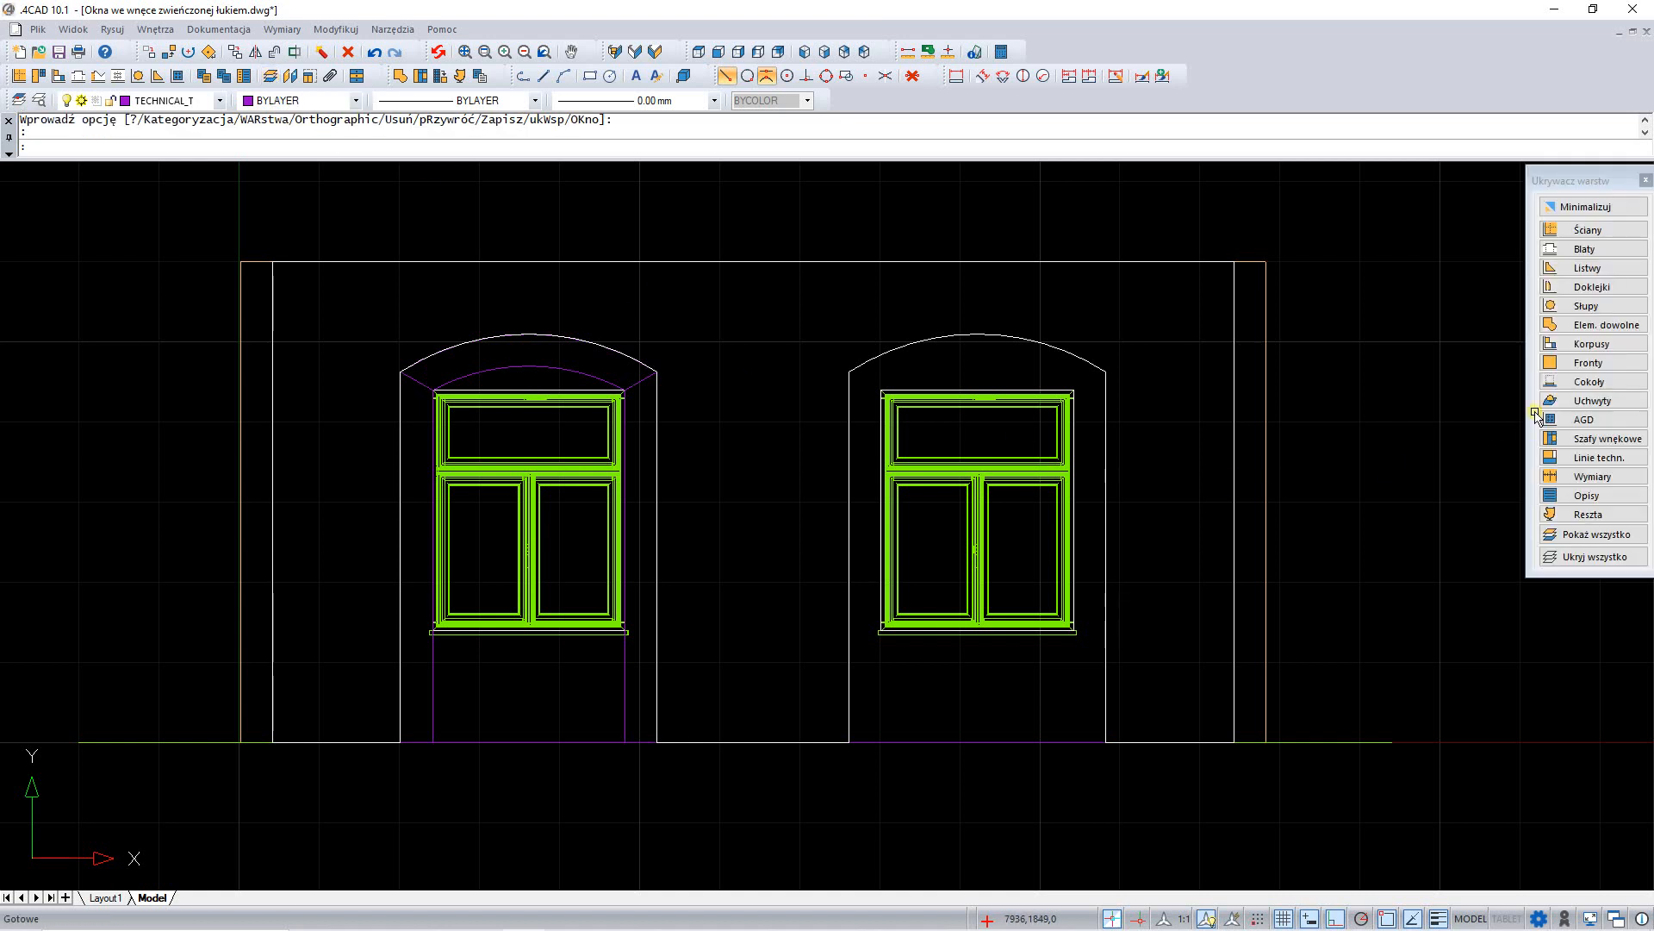
left_click(1599, 326)
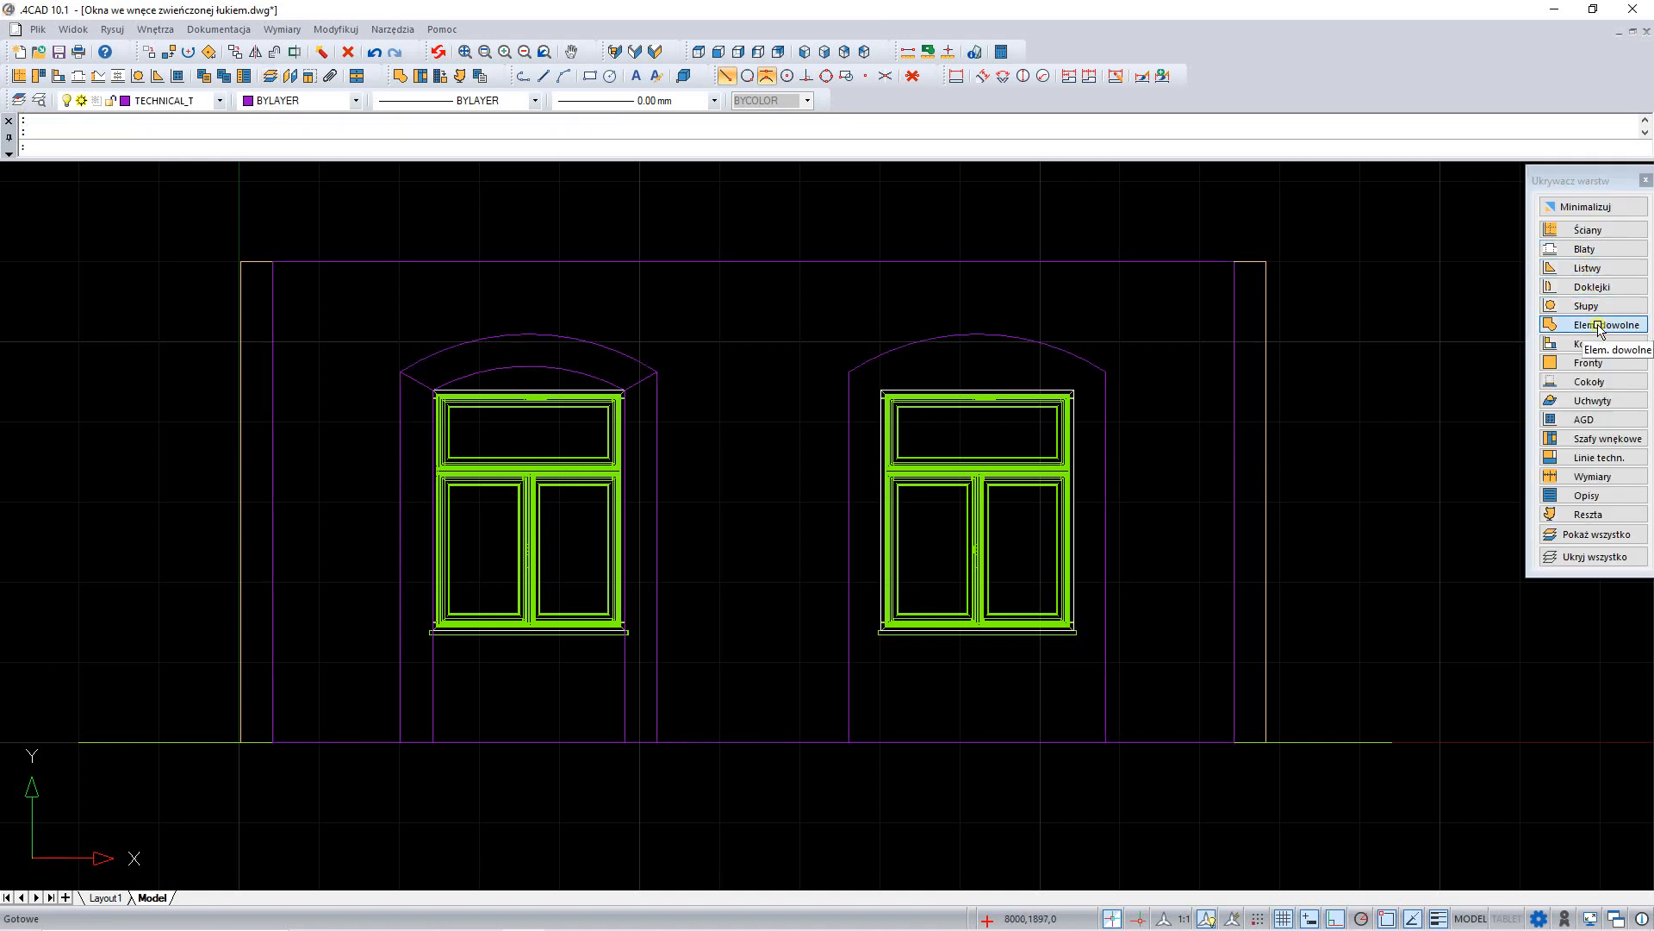
left_click(1599, 325)
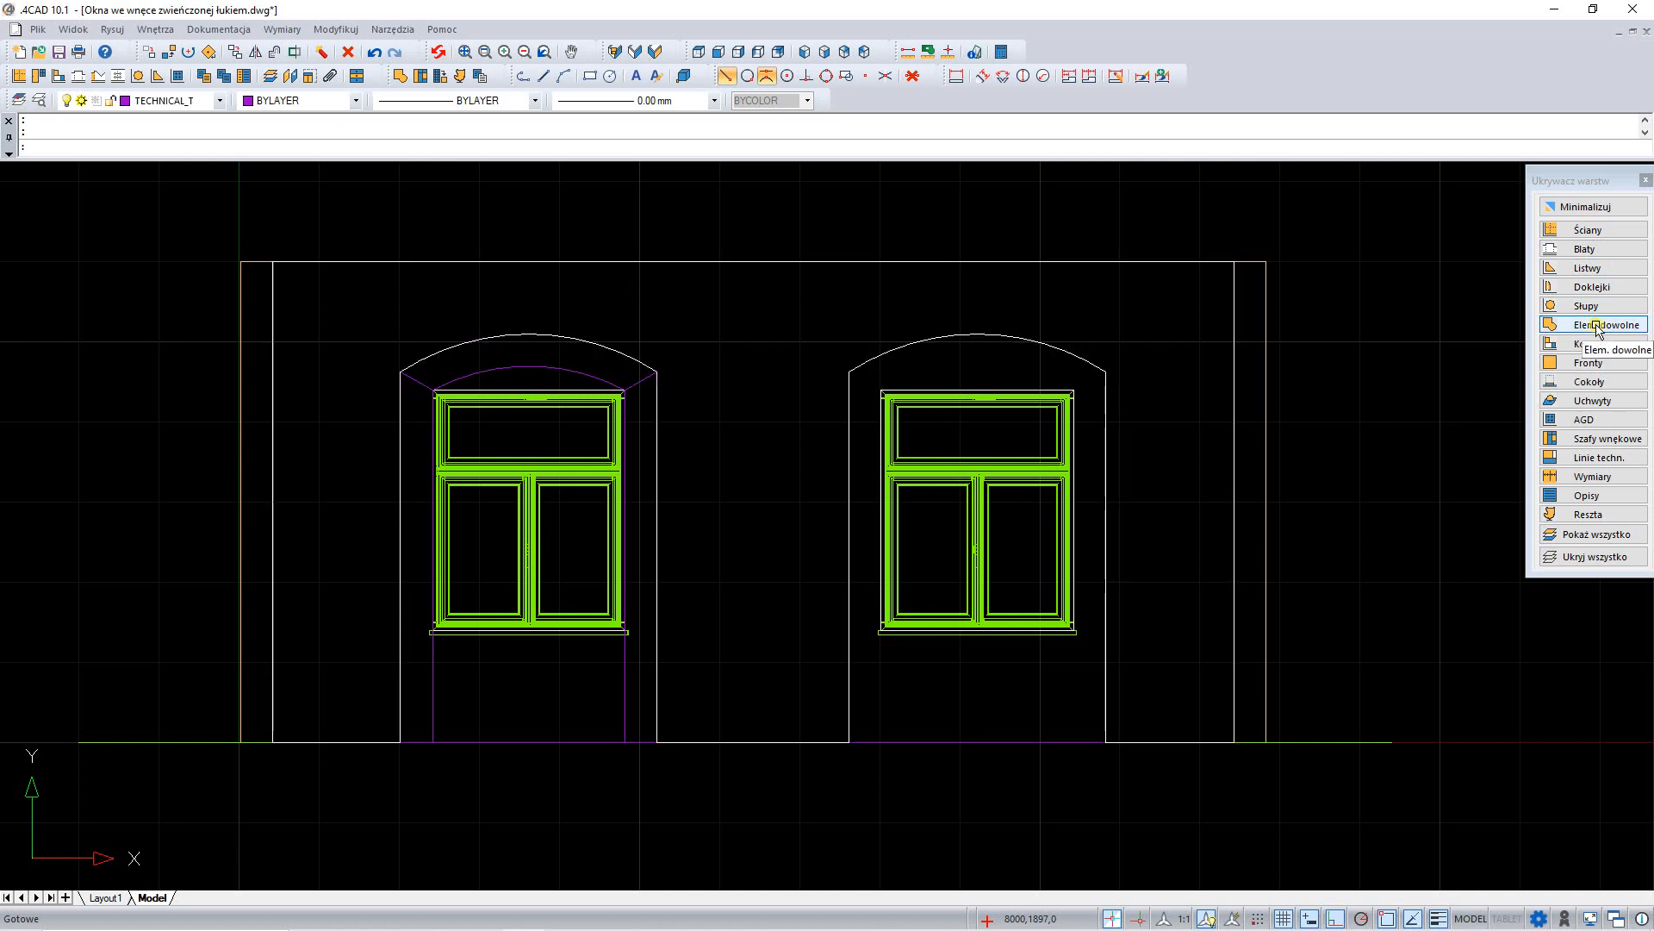
Step: Move the arched wall podest element 7000 along the X axis, away from the room
scroll(446, 387, "down", 1)
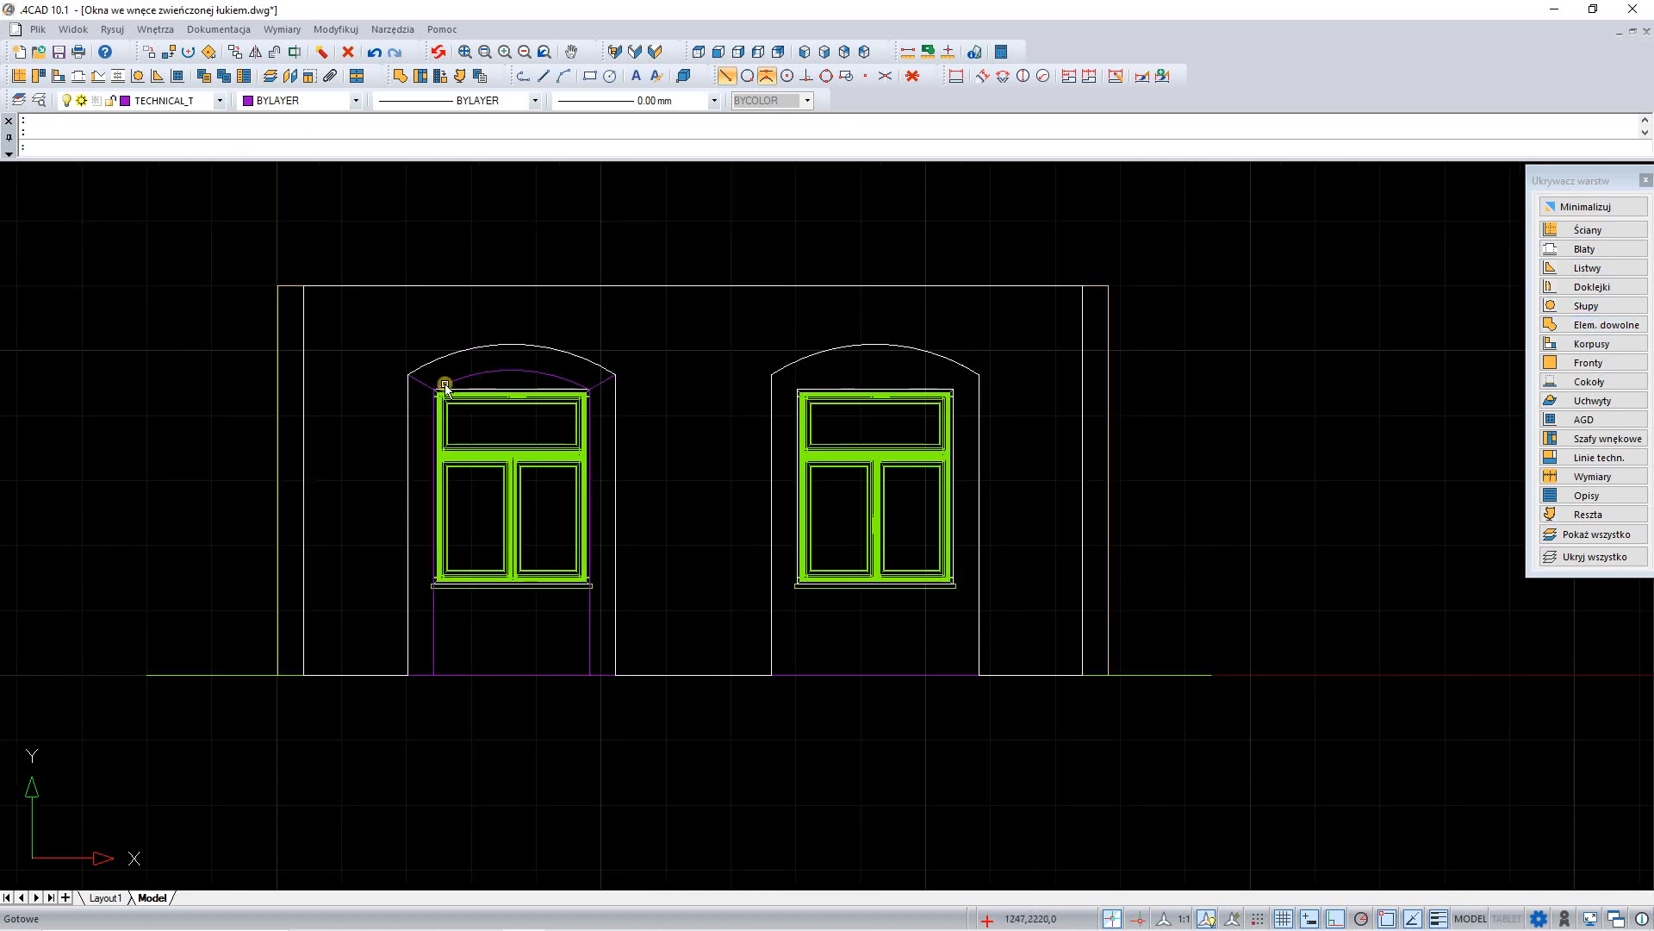
left_click(491, 285)
right_click(595, 327)
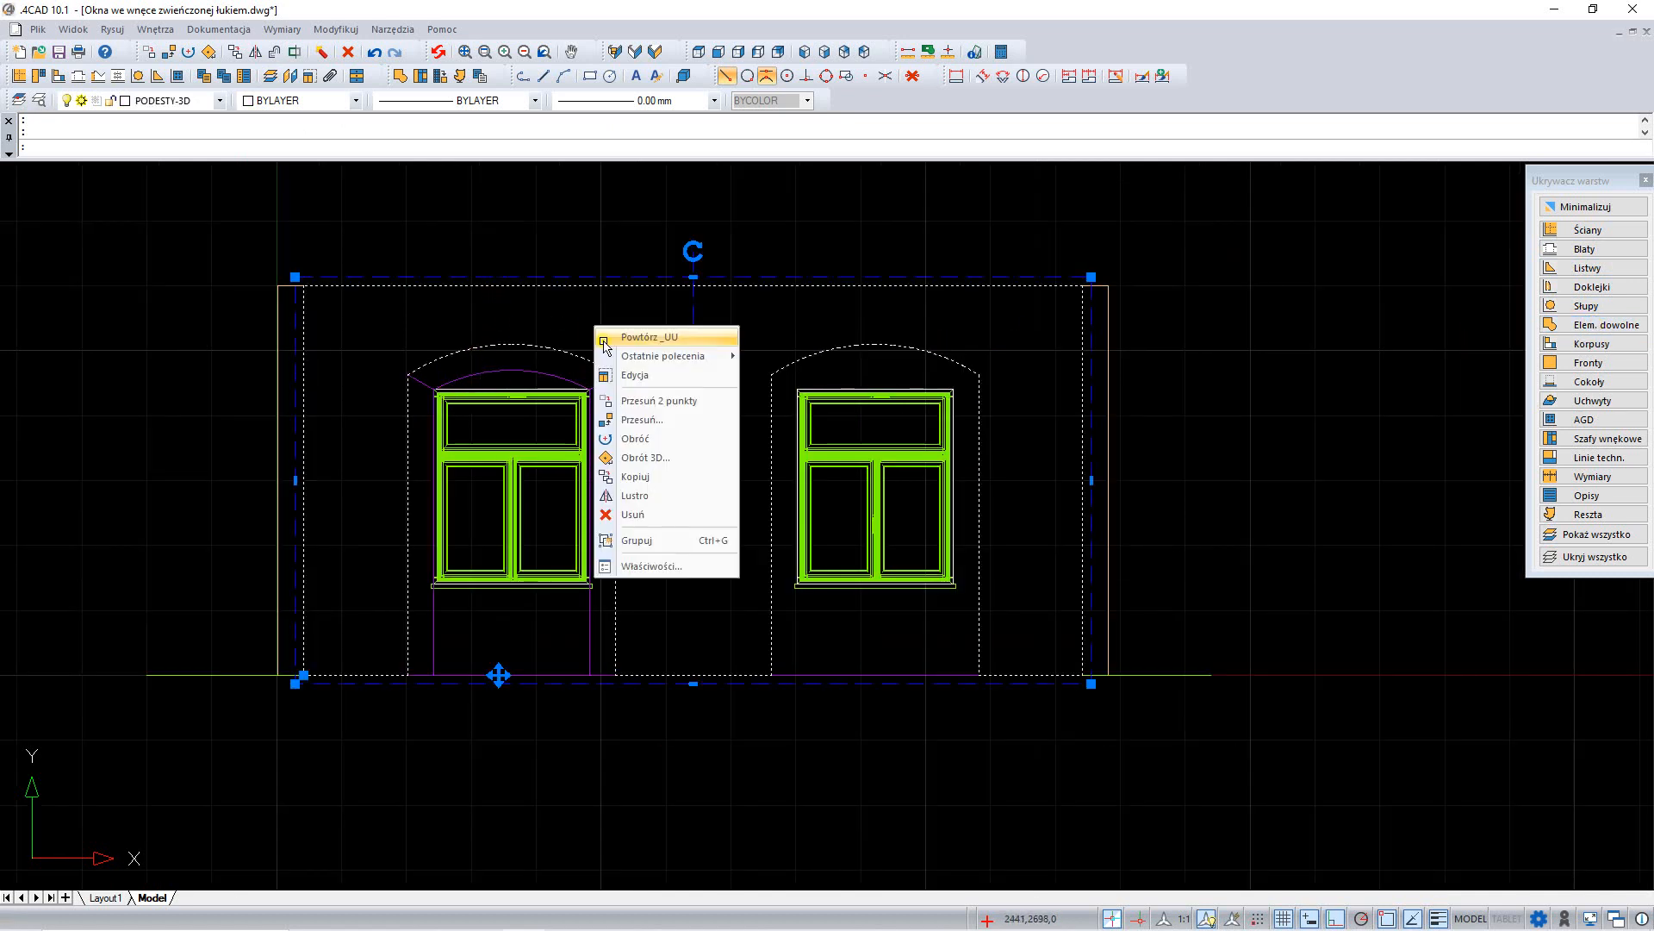
left_click(659, 423)
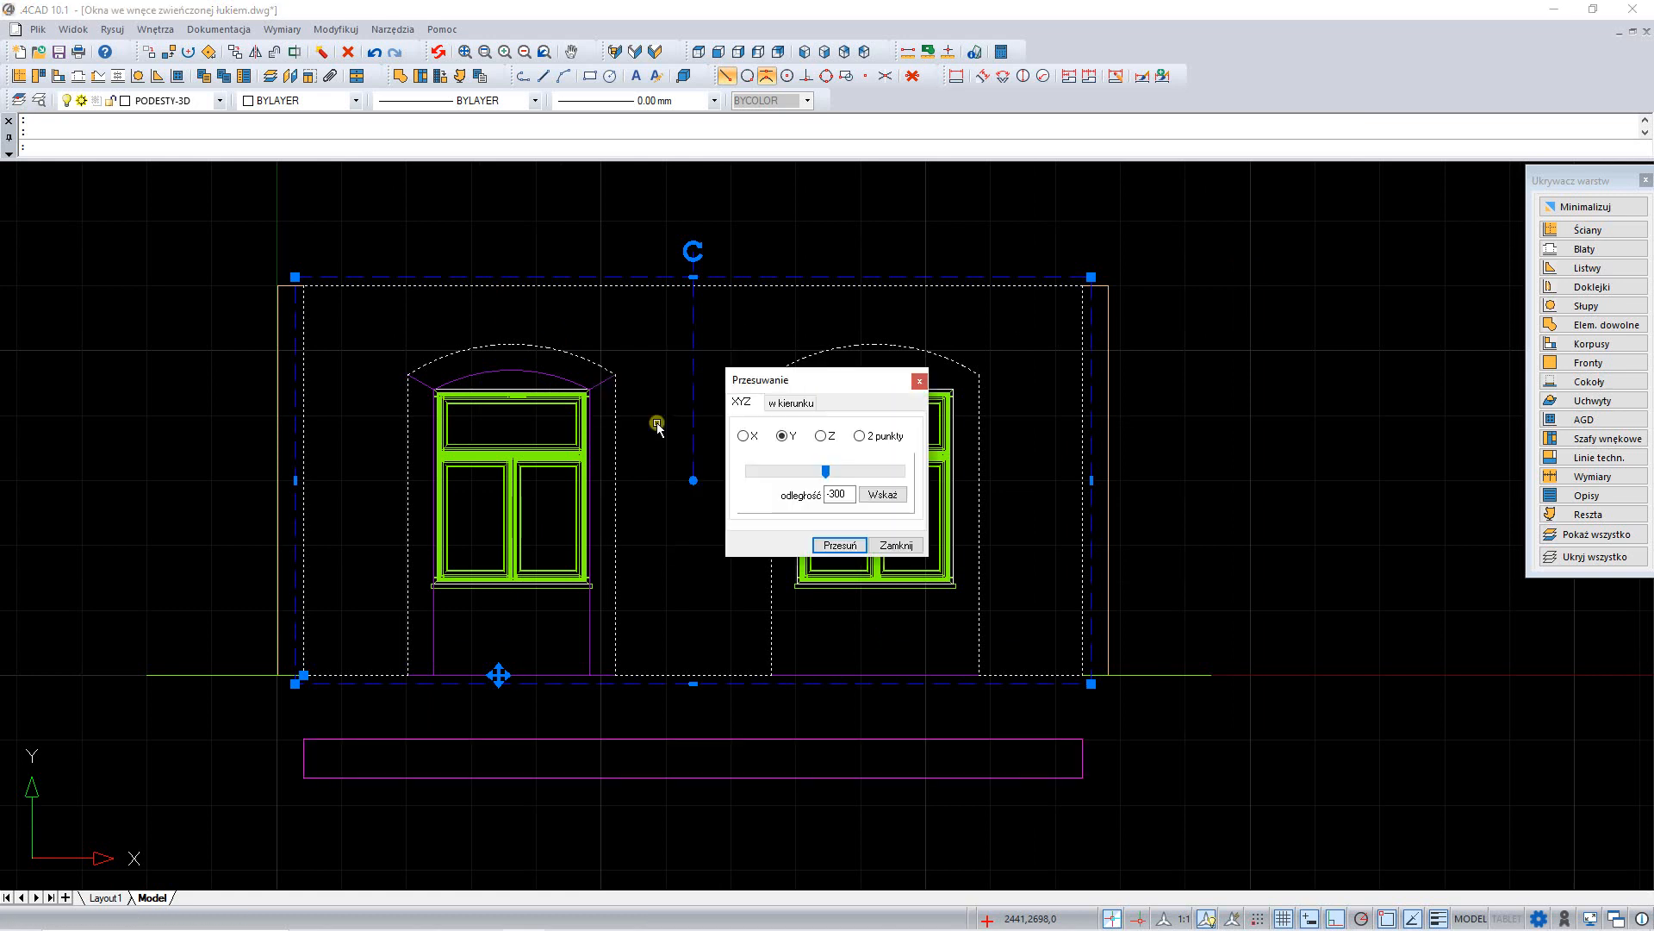
left_click(743, 437)
type("7000")
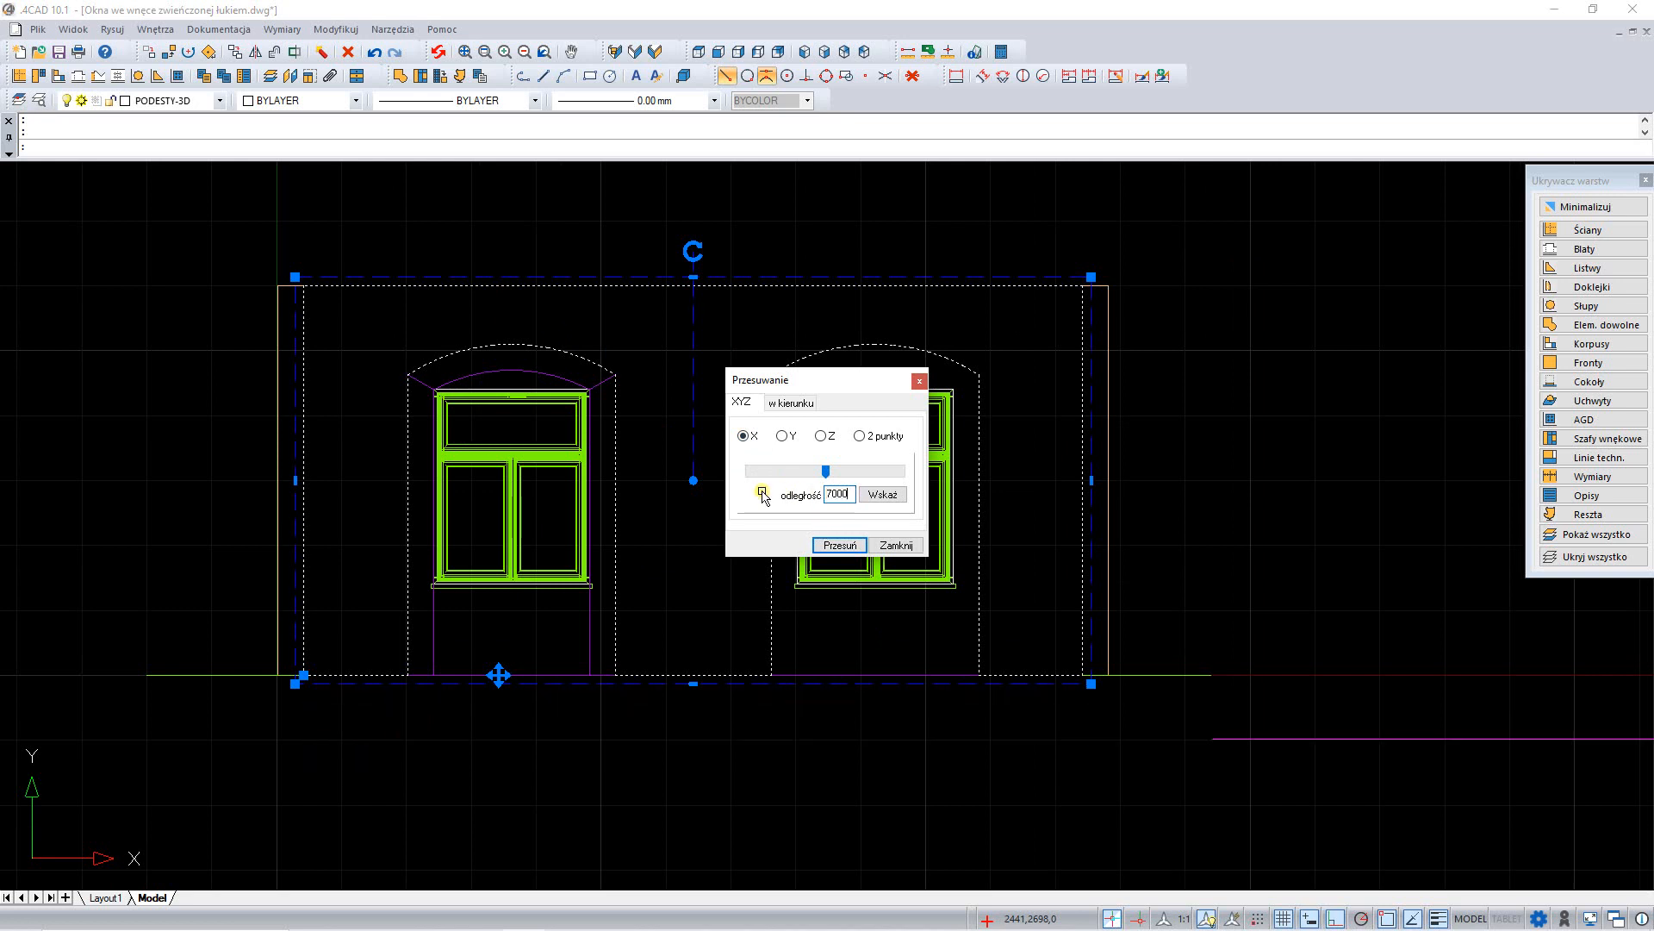
left_click(893, 545)
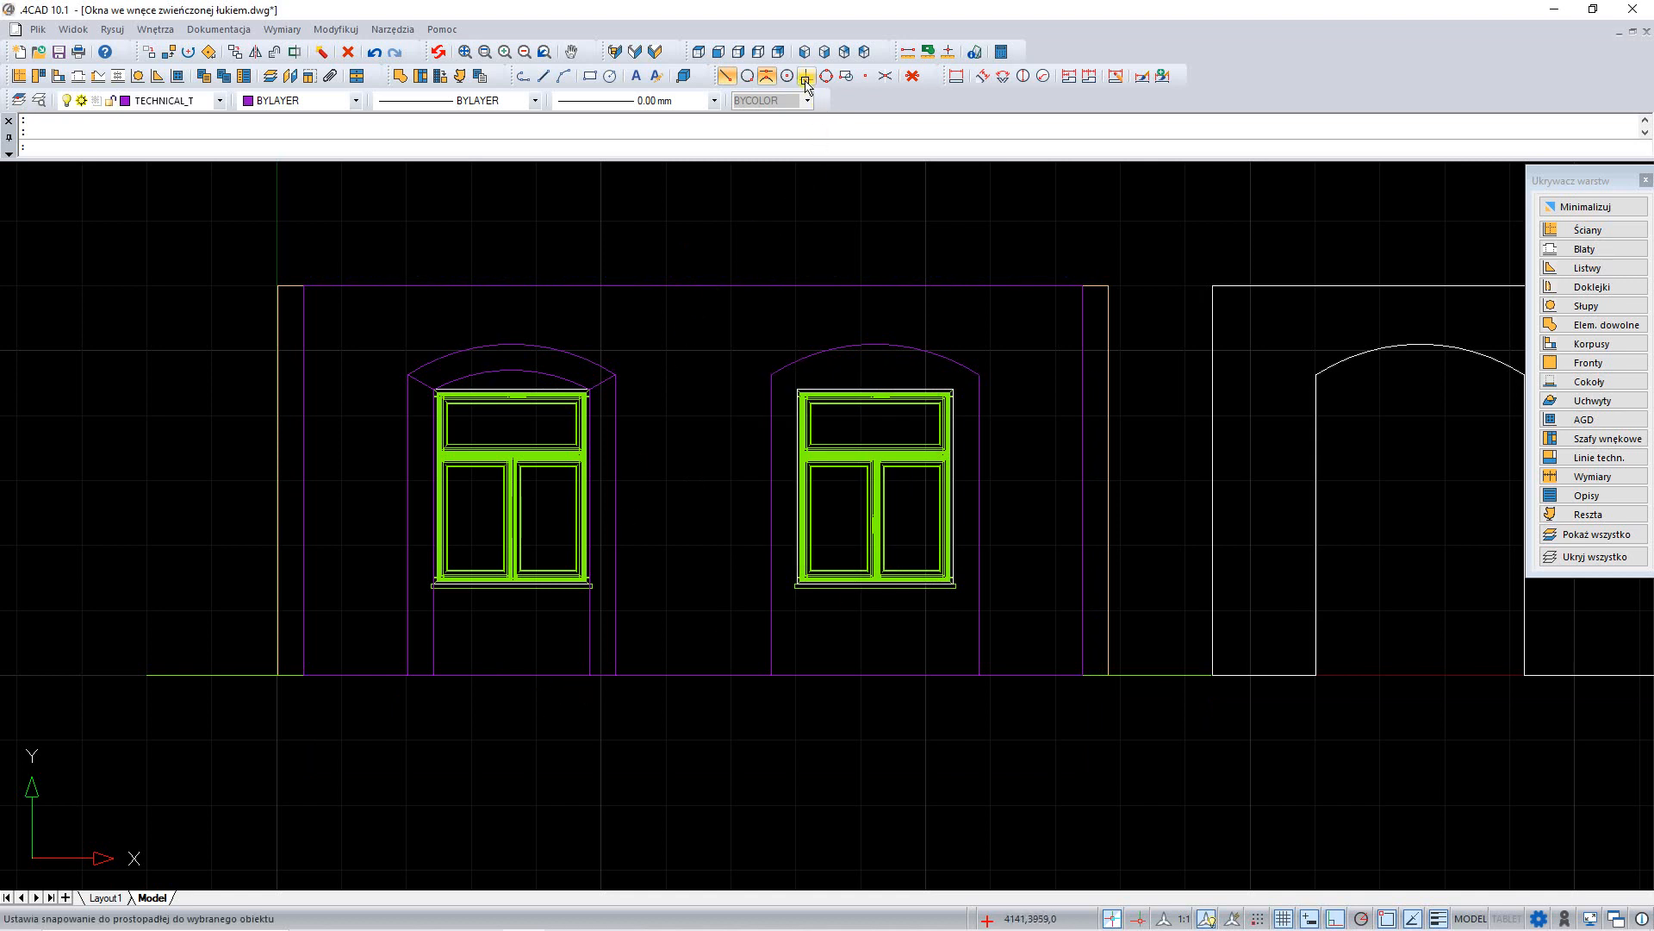
Step: Check the layout from the top, switch to an isometric view of the window wall and save the drawing
left_click(705, 53)
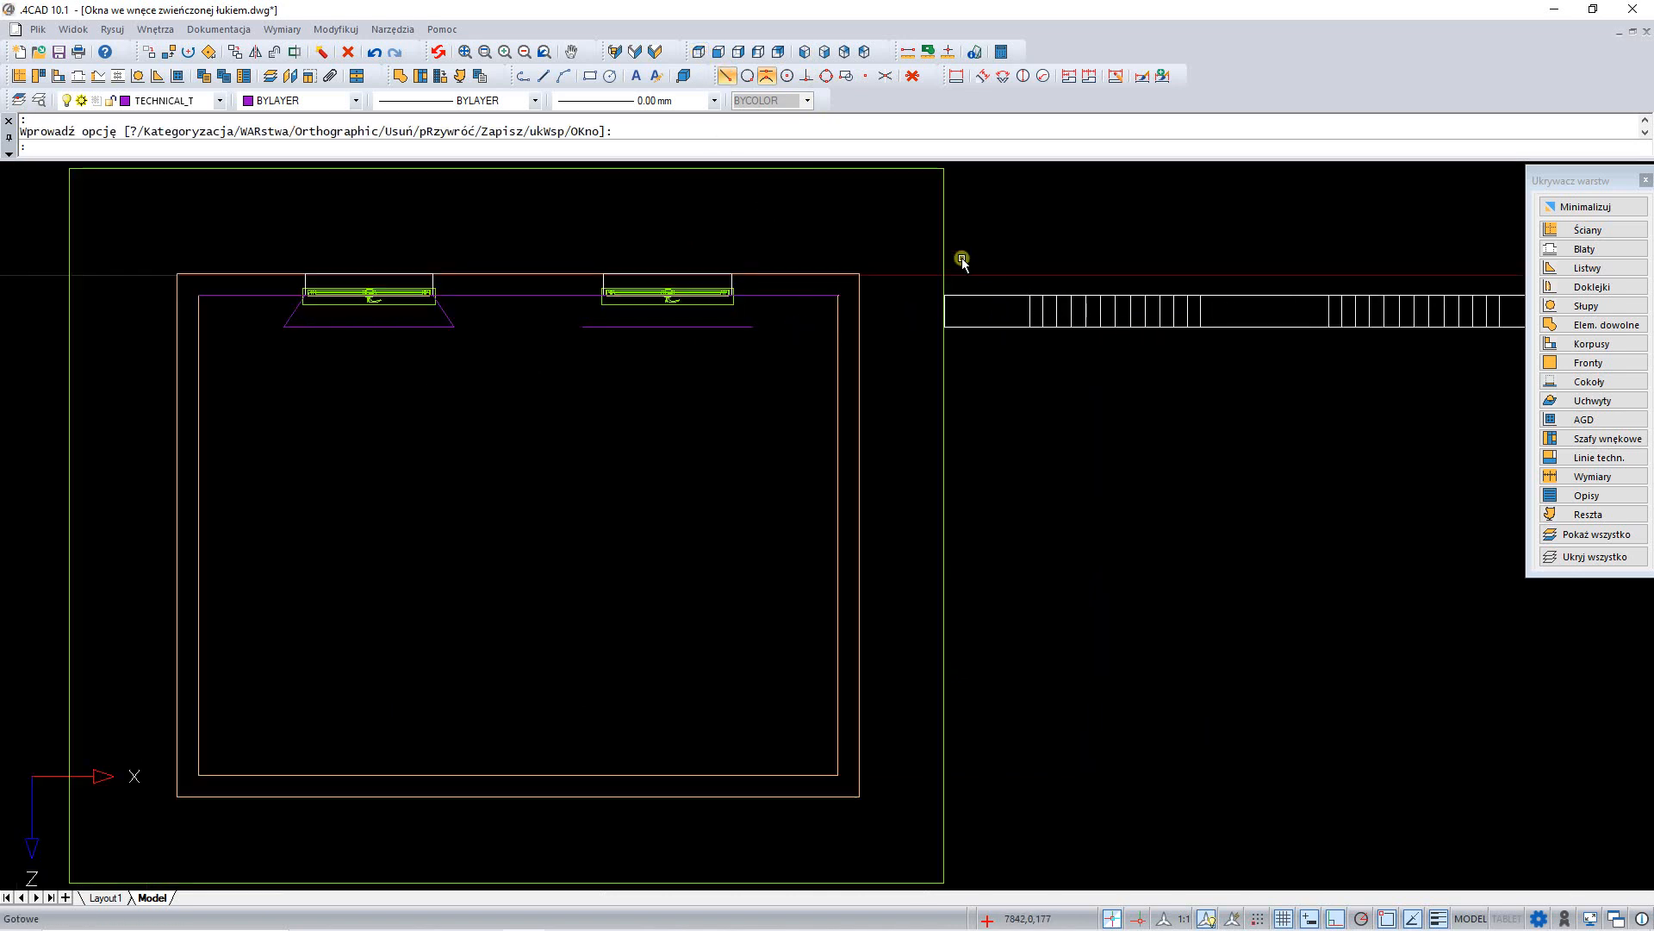
left_click(805, 53)
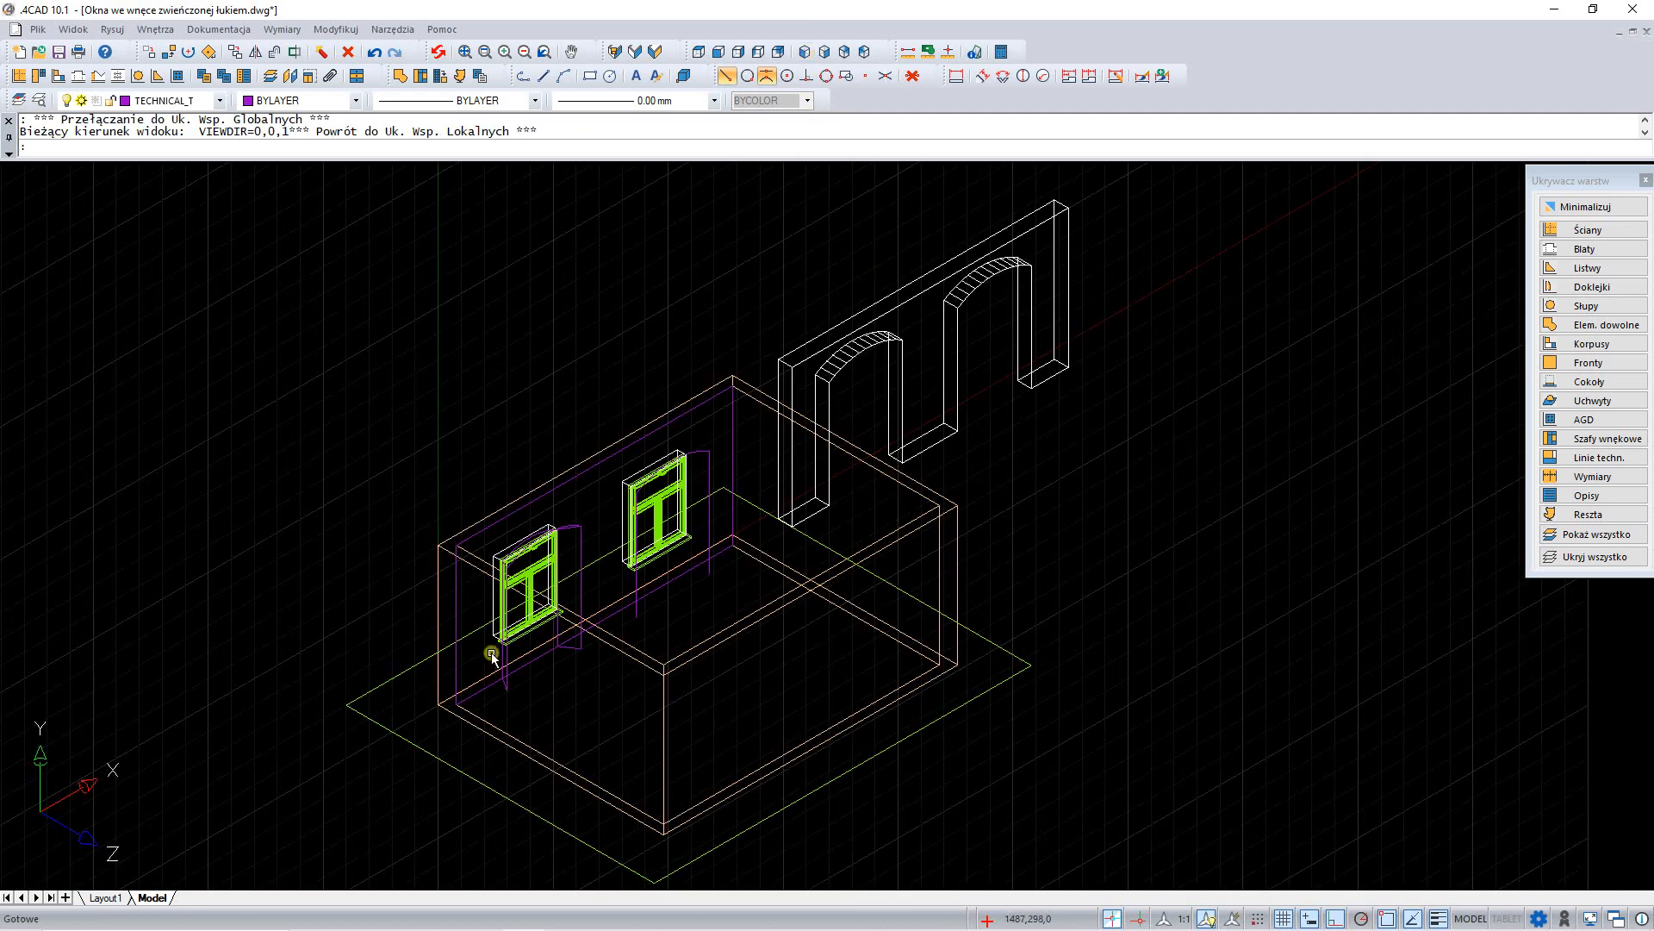
scroll(457, 595, "up", 4)
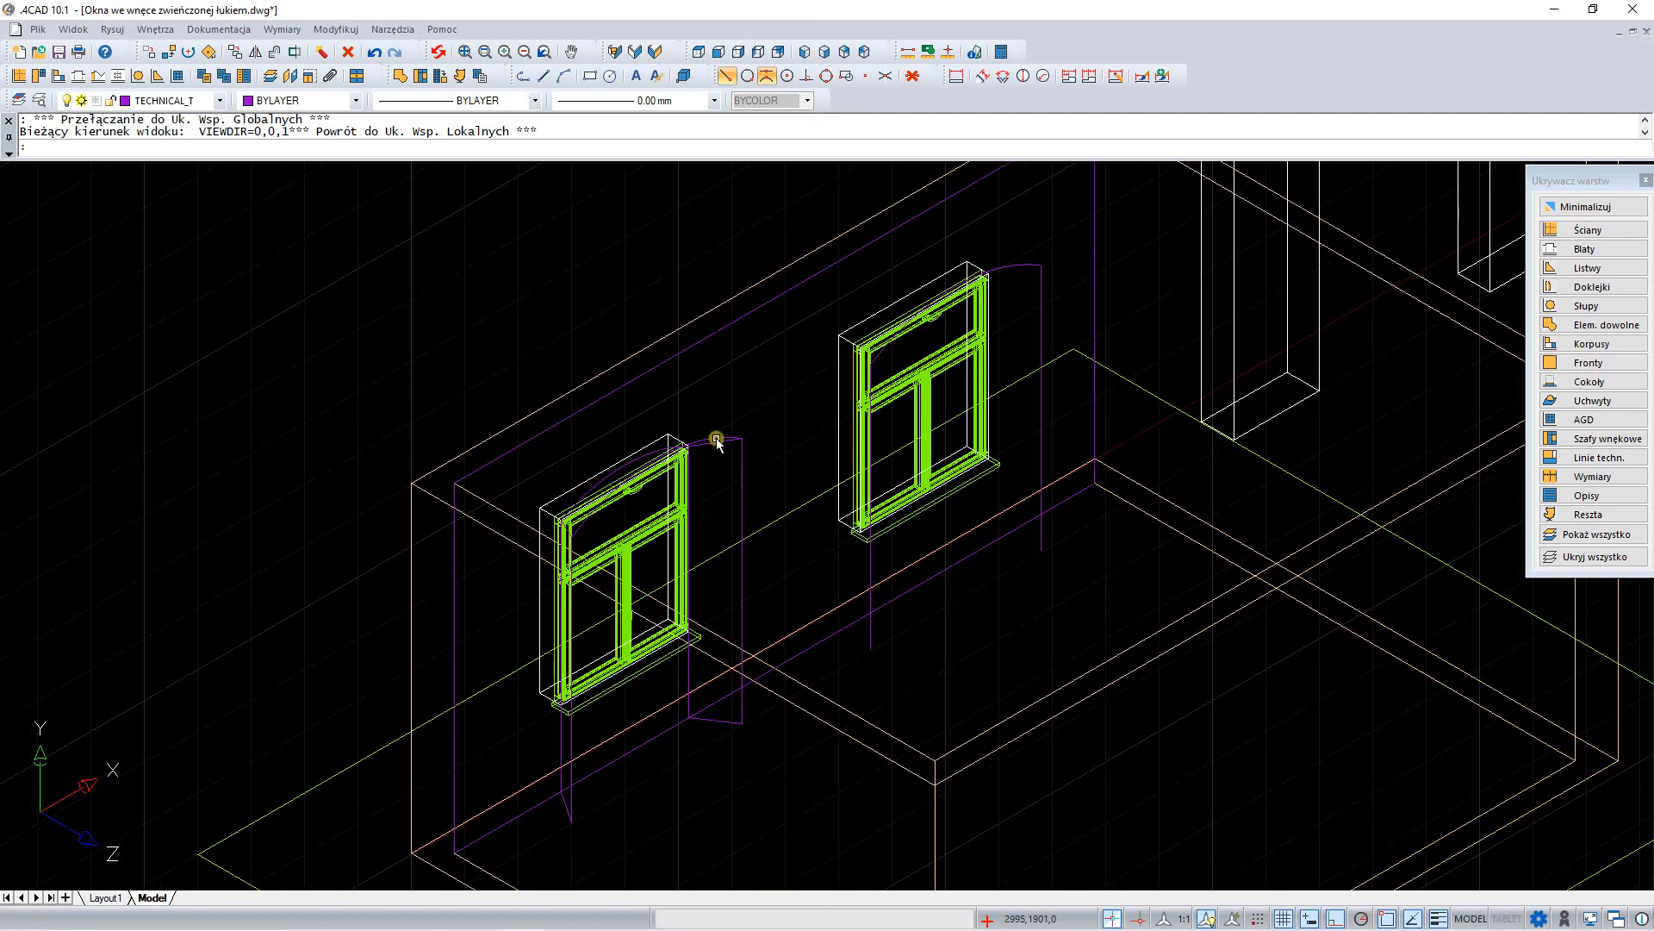
key("ctrl+s")
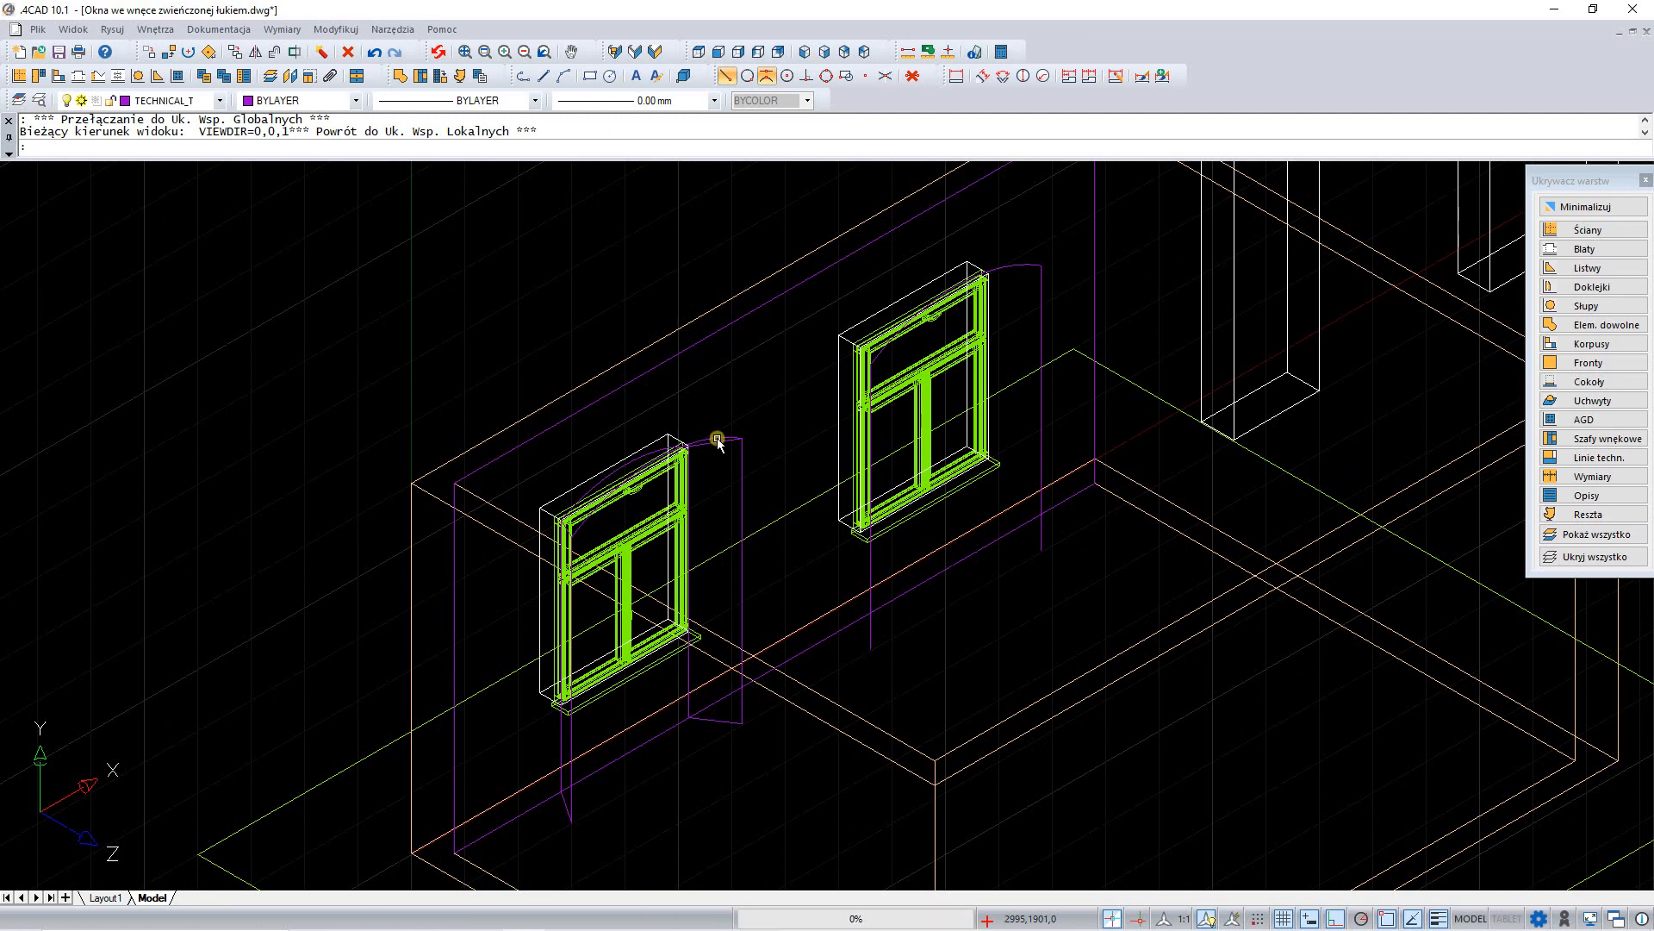
Step: Explode the left window's outer and inner arched outlines into separate lines and arcs
left_click(717, 442)
scroll(718, 442, "up", 2)
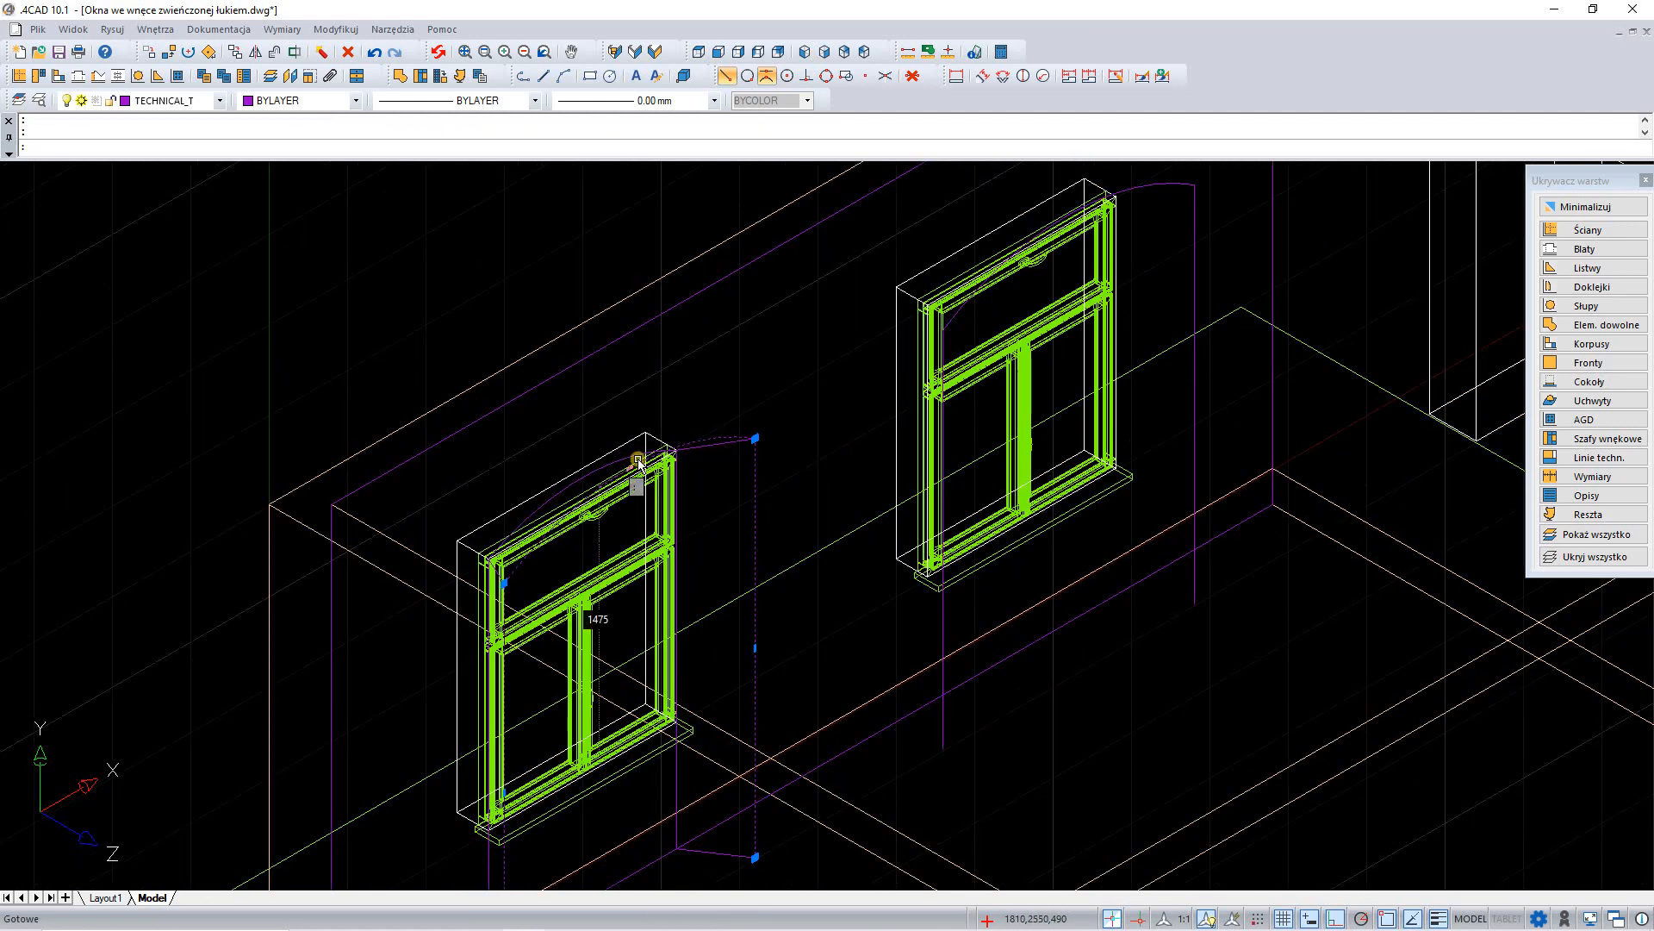
left_click(323, 54)
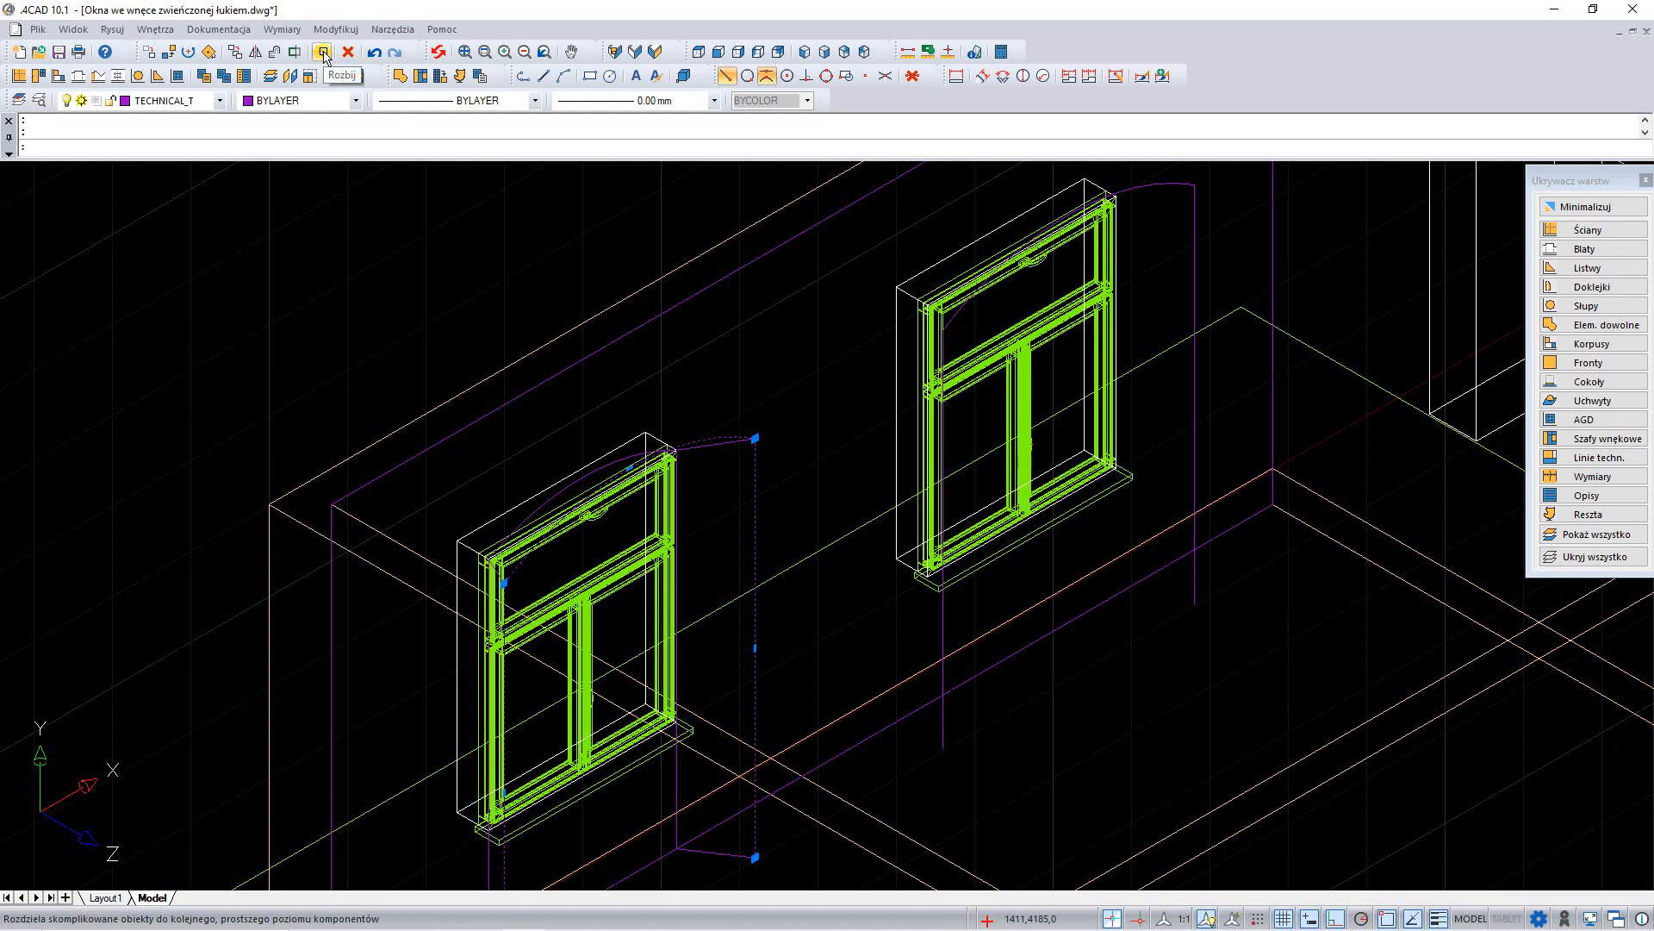
left_click(591, 473)
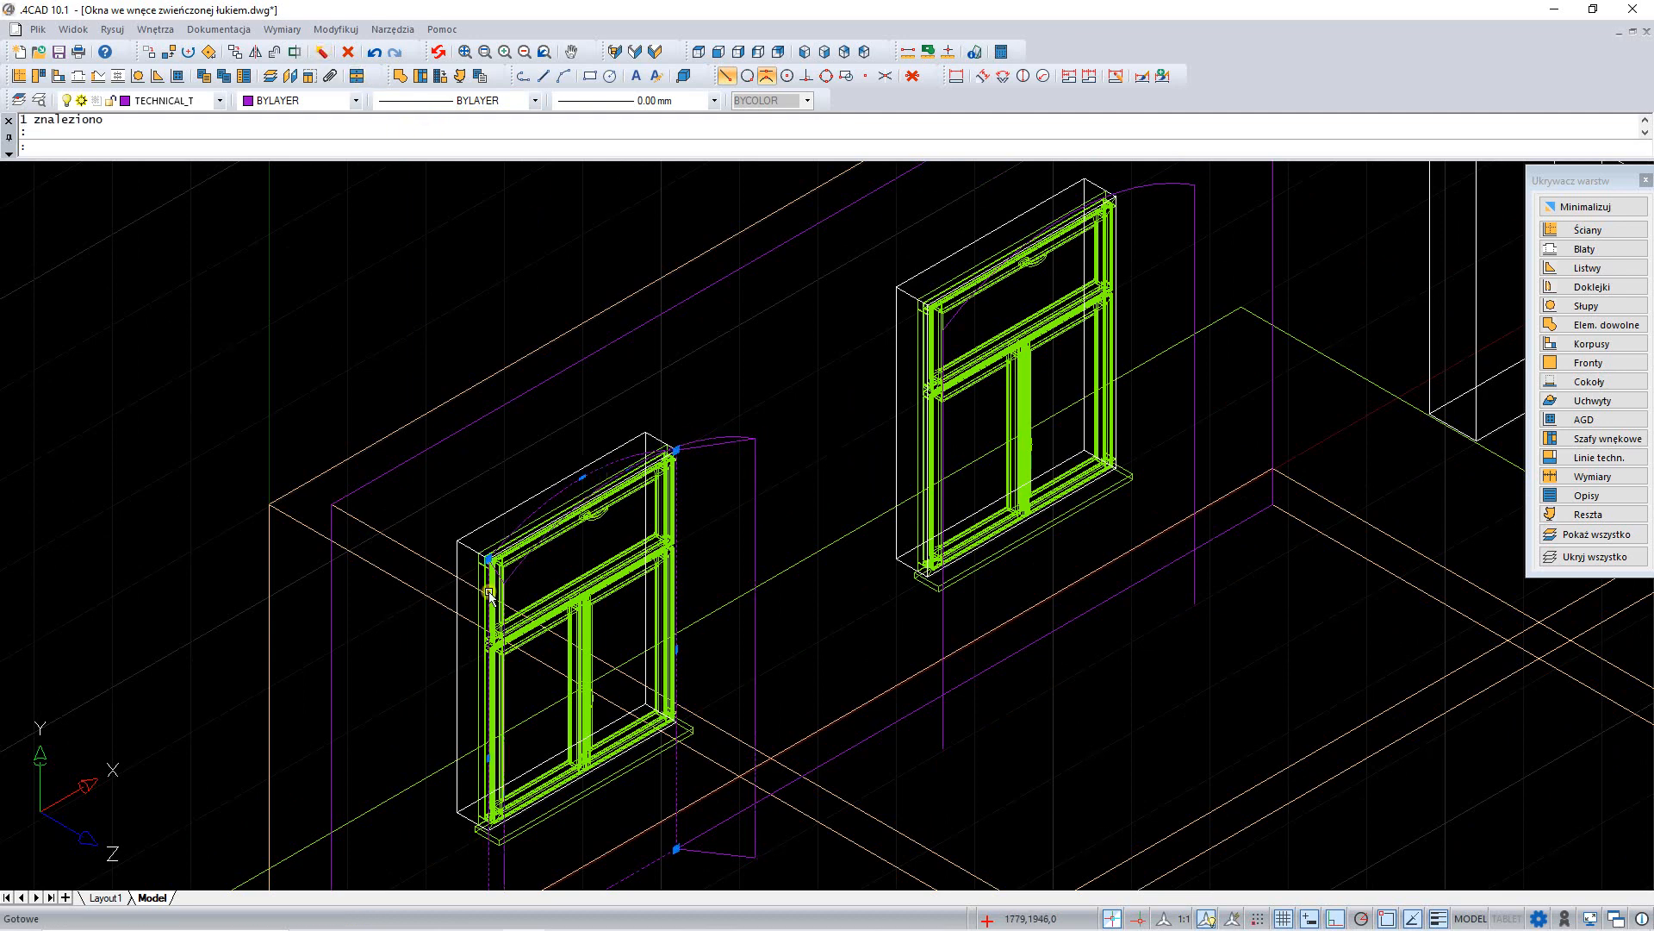
left_click(325, 53)
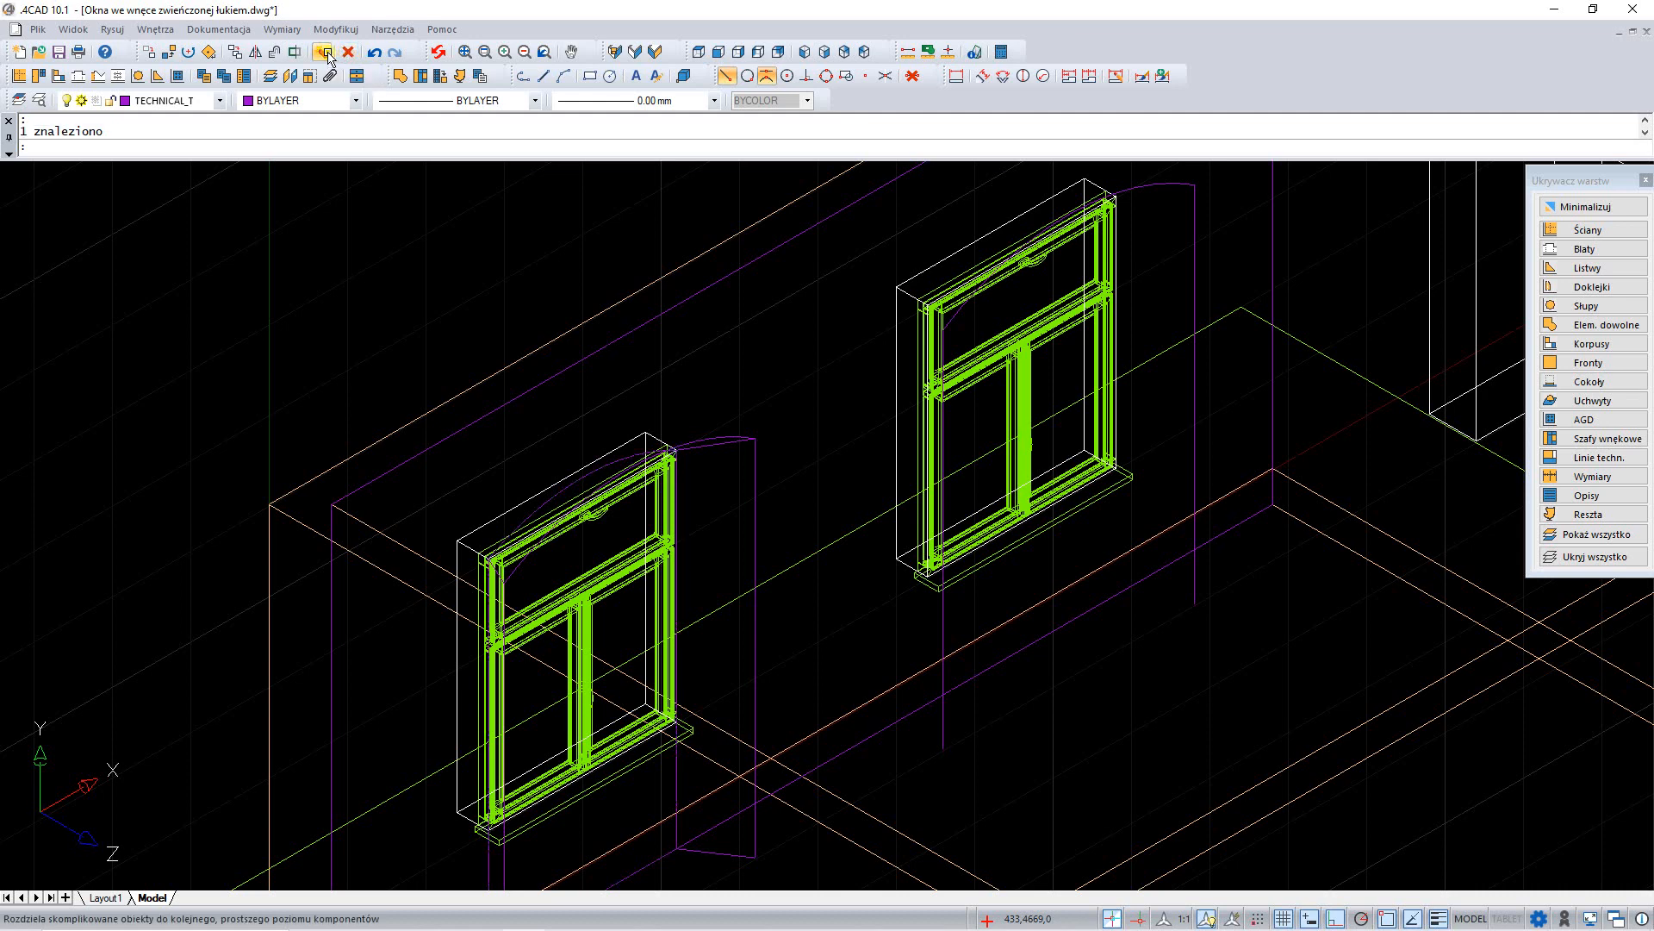
Step: Select the left window's inner and outer arcs to check that they are separate objects, and clear the selection
left_click(593, 476)
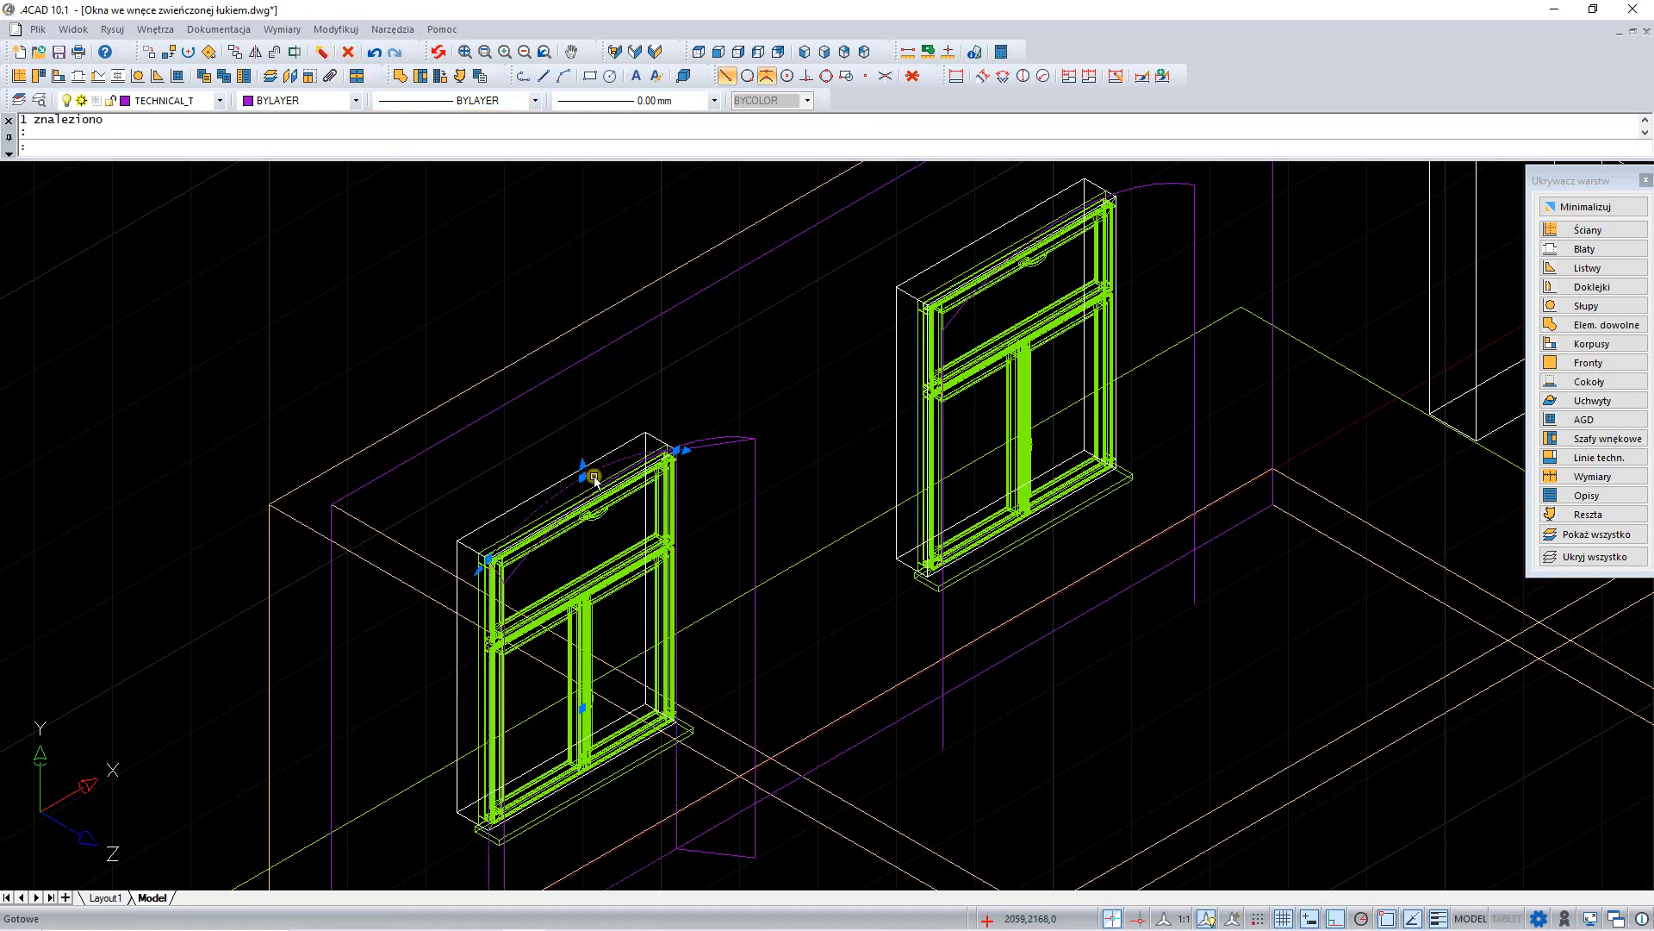
left_click(708, 438)
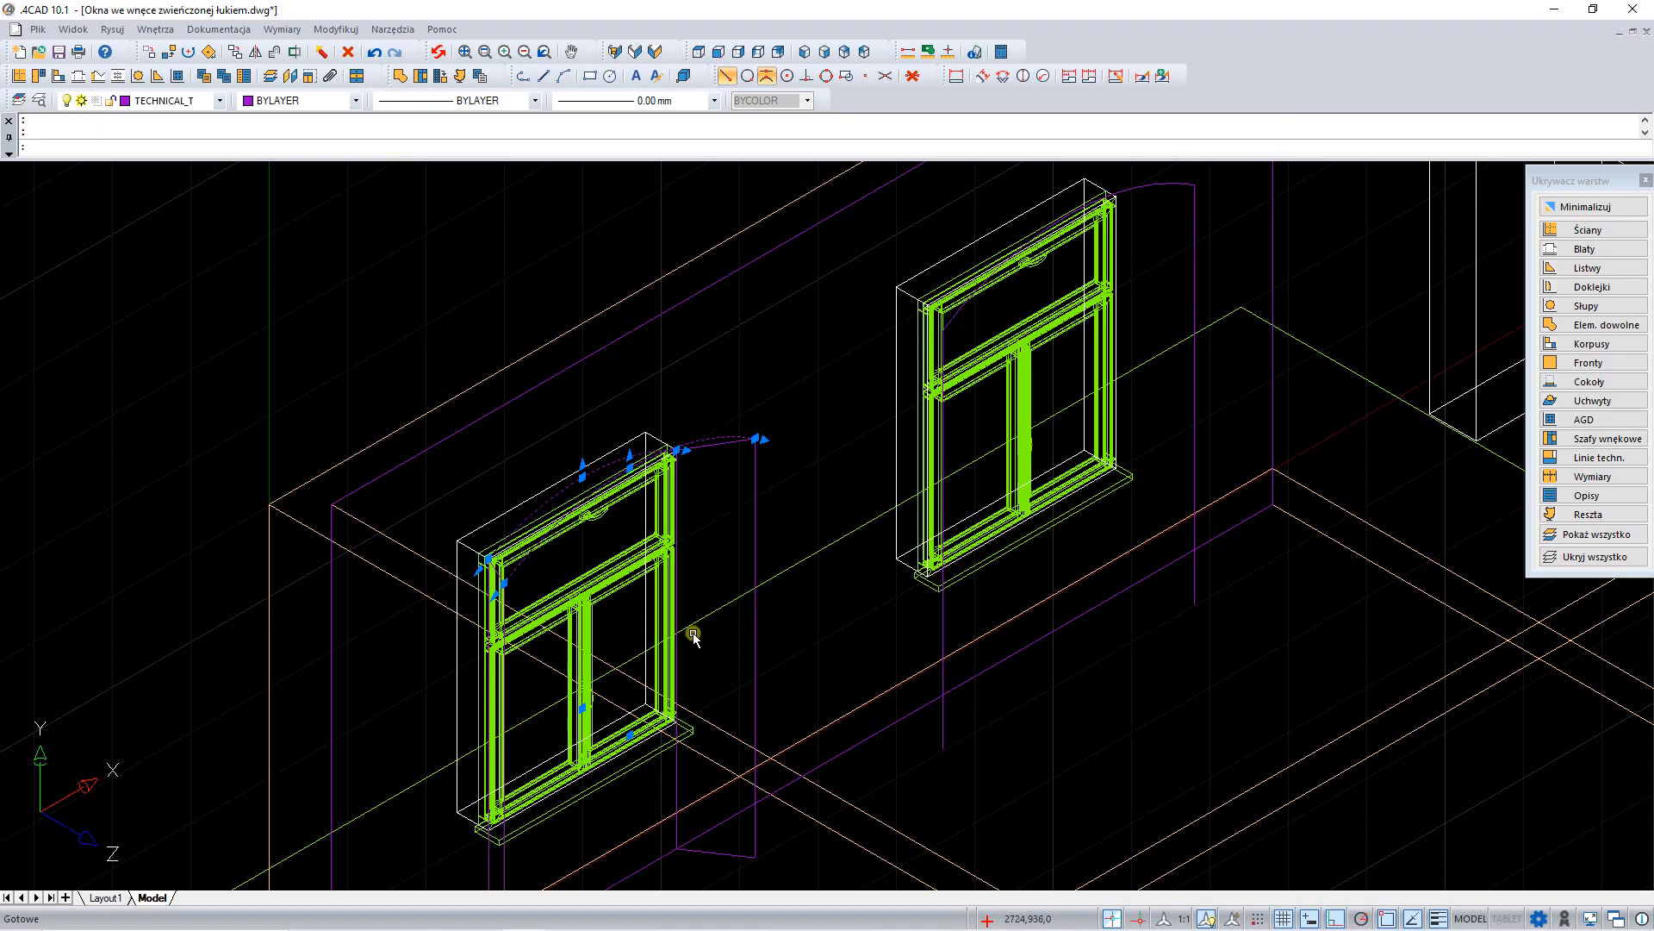
middle_click_drag(694, 635, 728, 580, "shift")
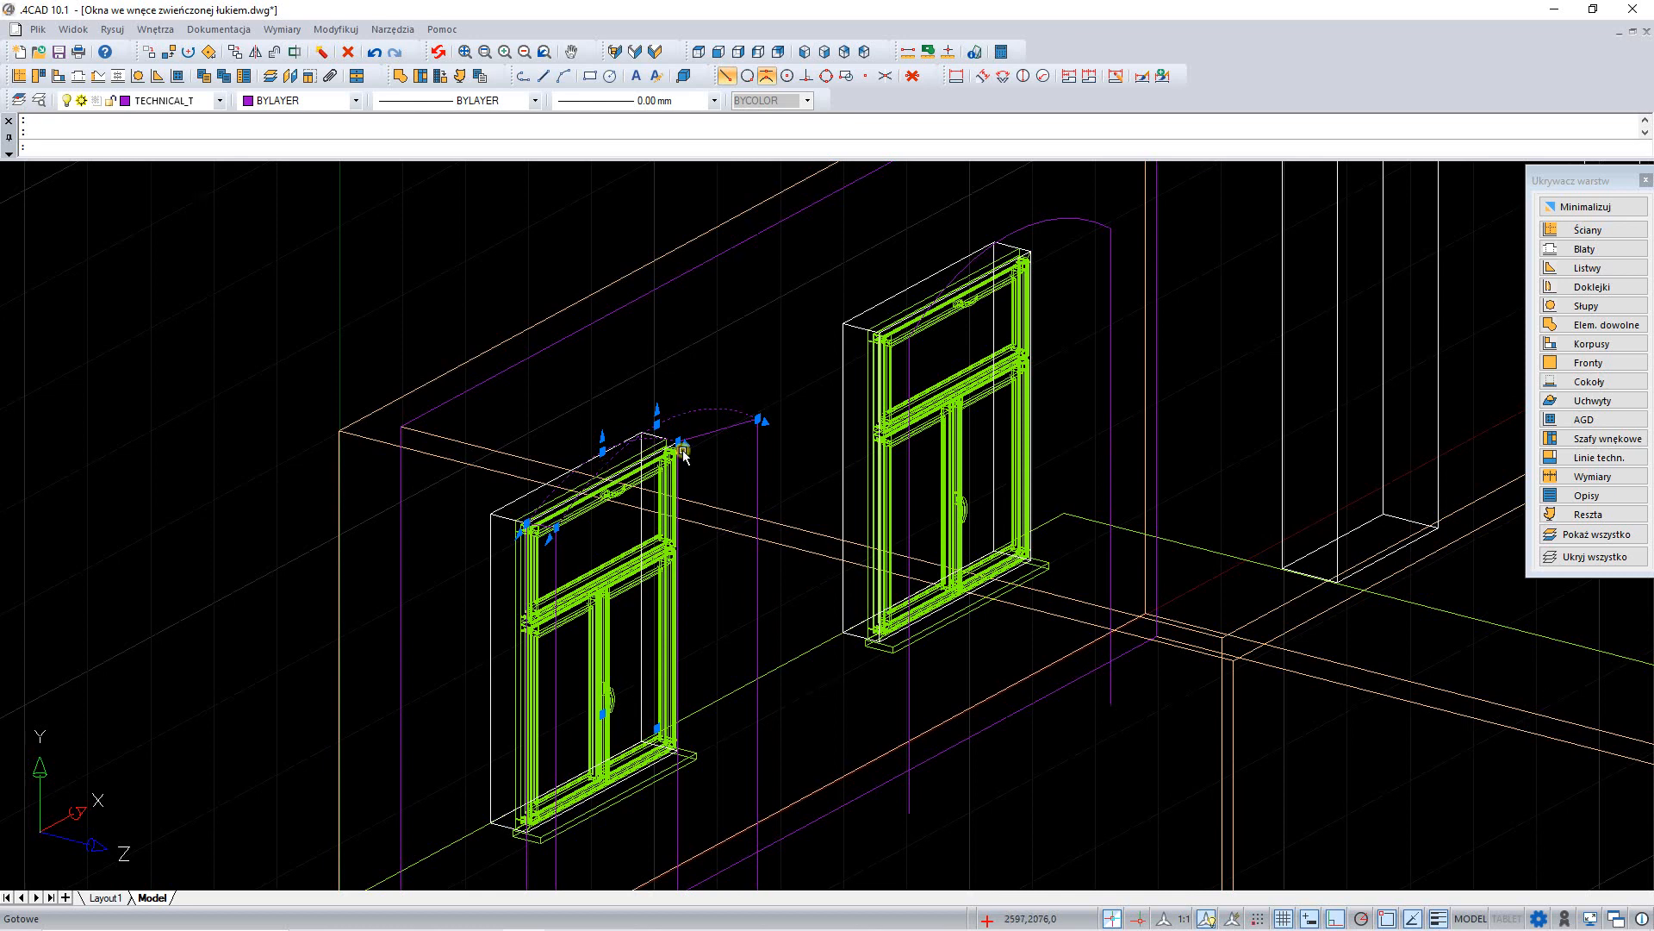
key("Escape")
Step: Create a new toolbar named Własne in the user interface customisation
right_click(1304, 62)
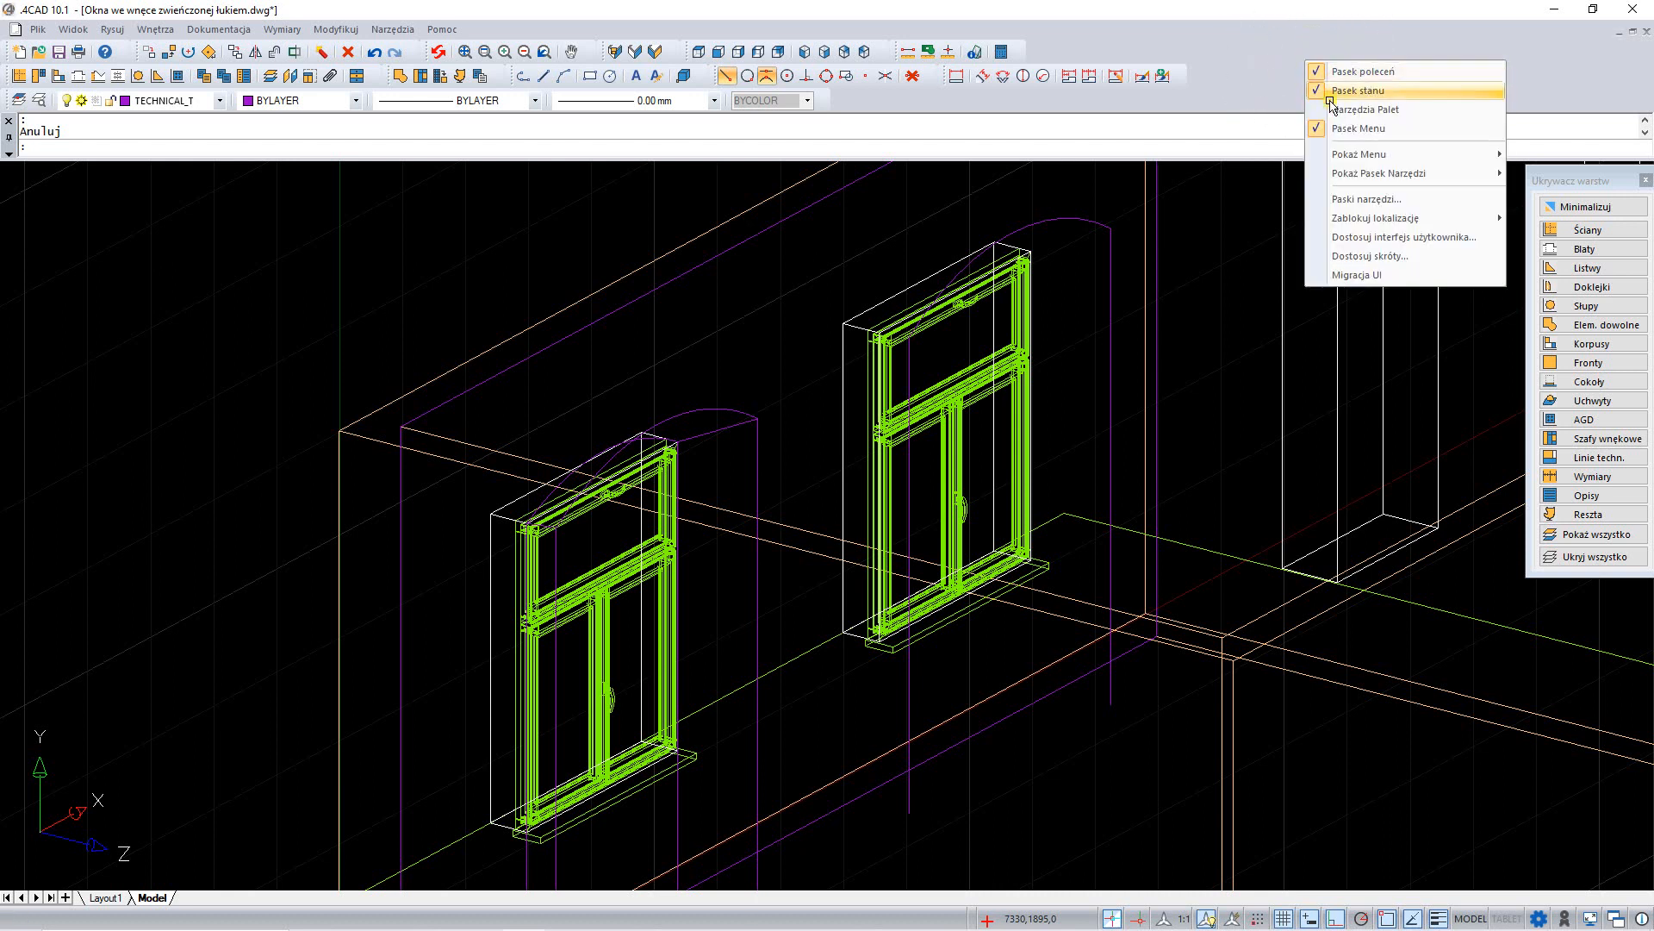
left_click(1364, 240)
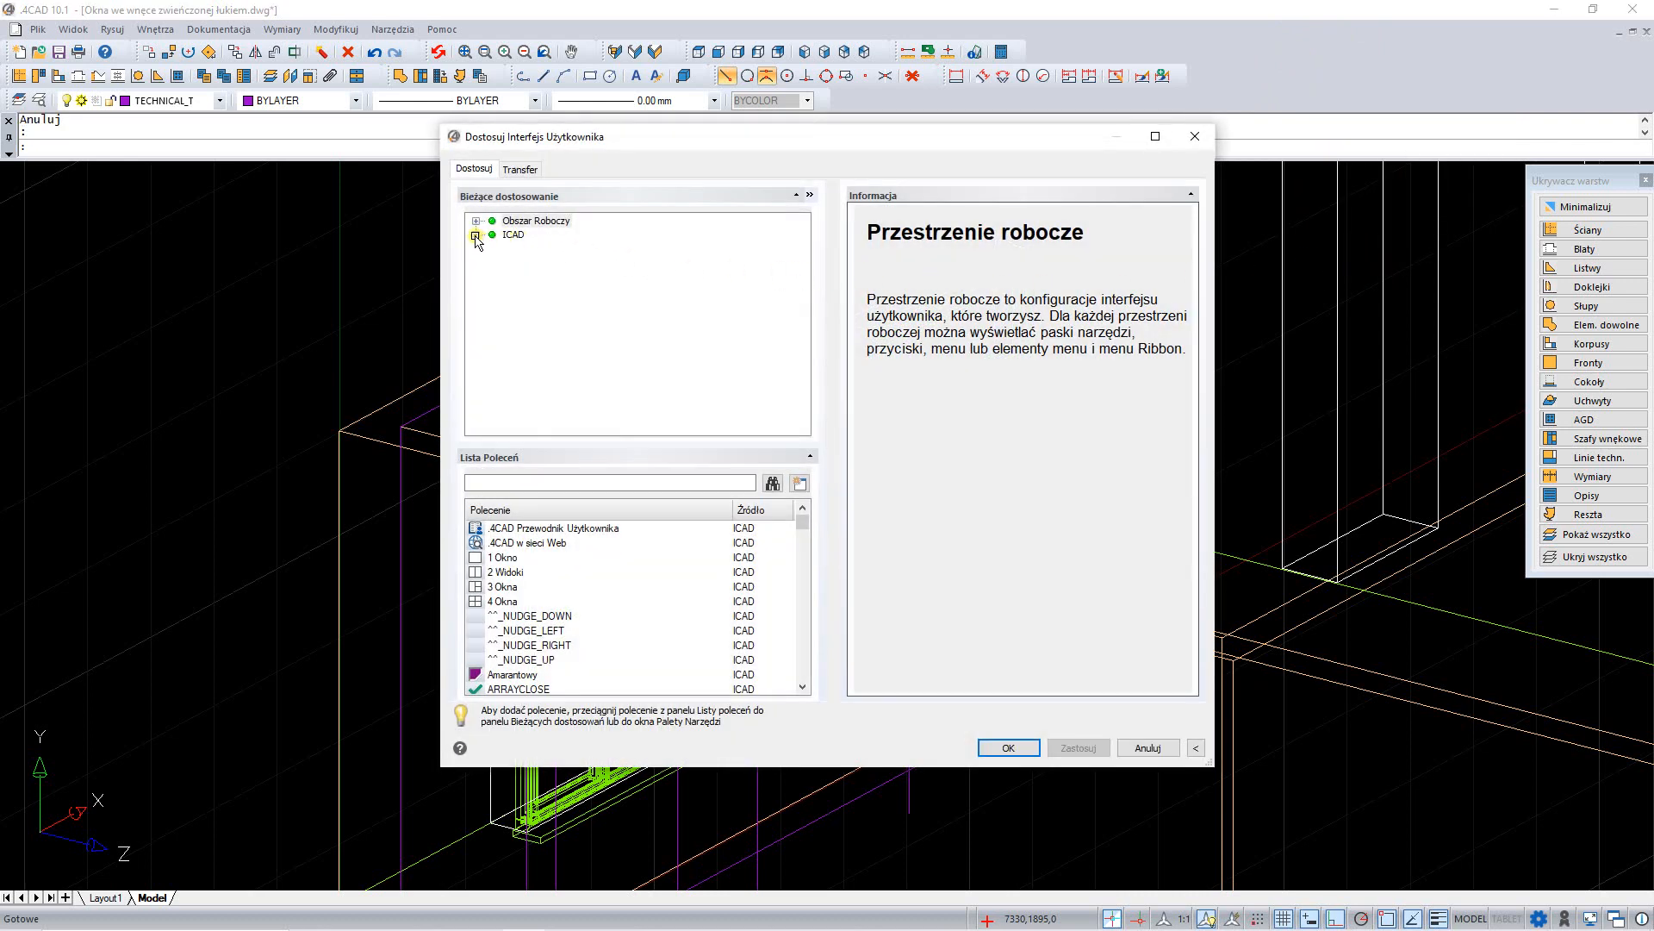
left_click(476, 235)
left_click(493, 263)
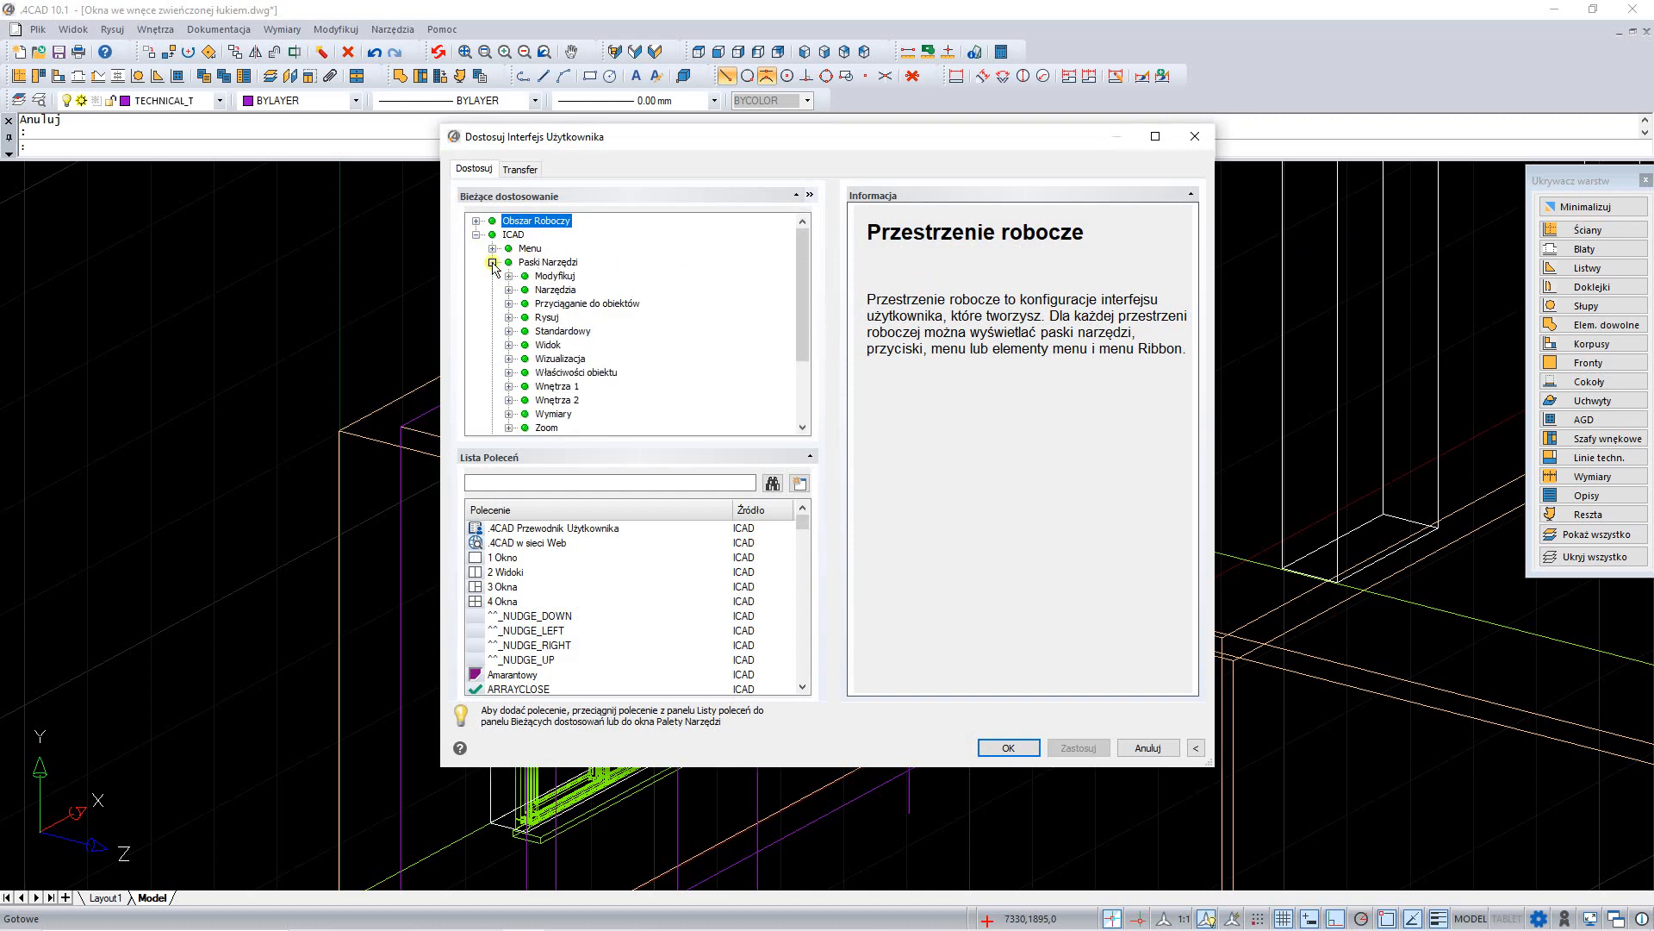
right_click(528, 263)
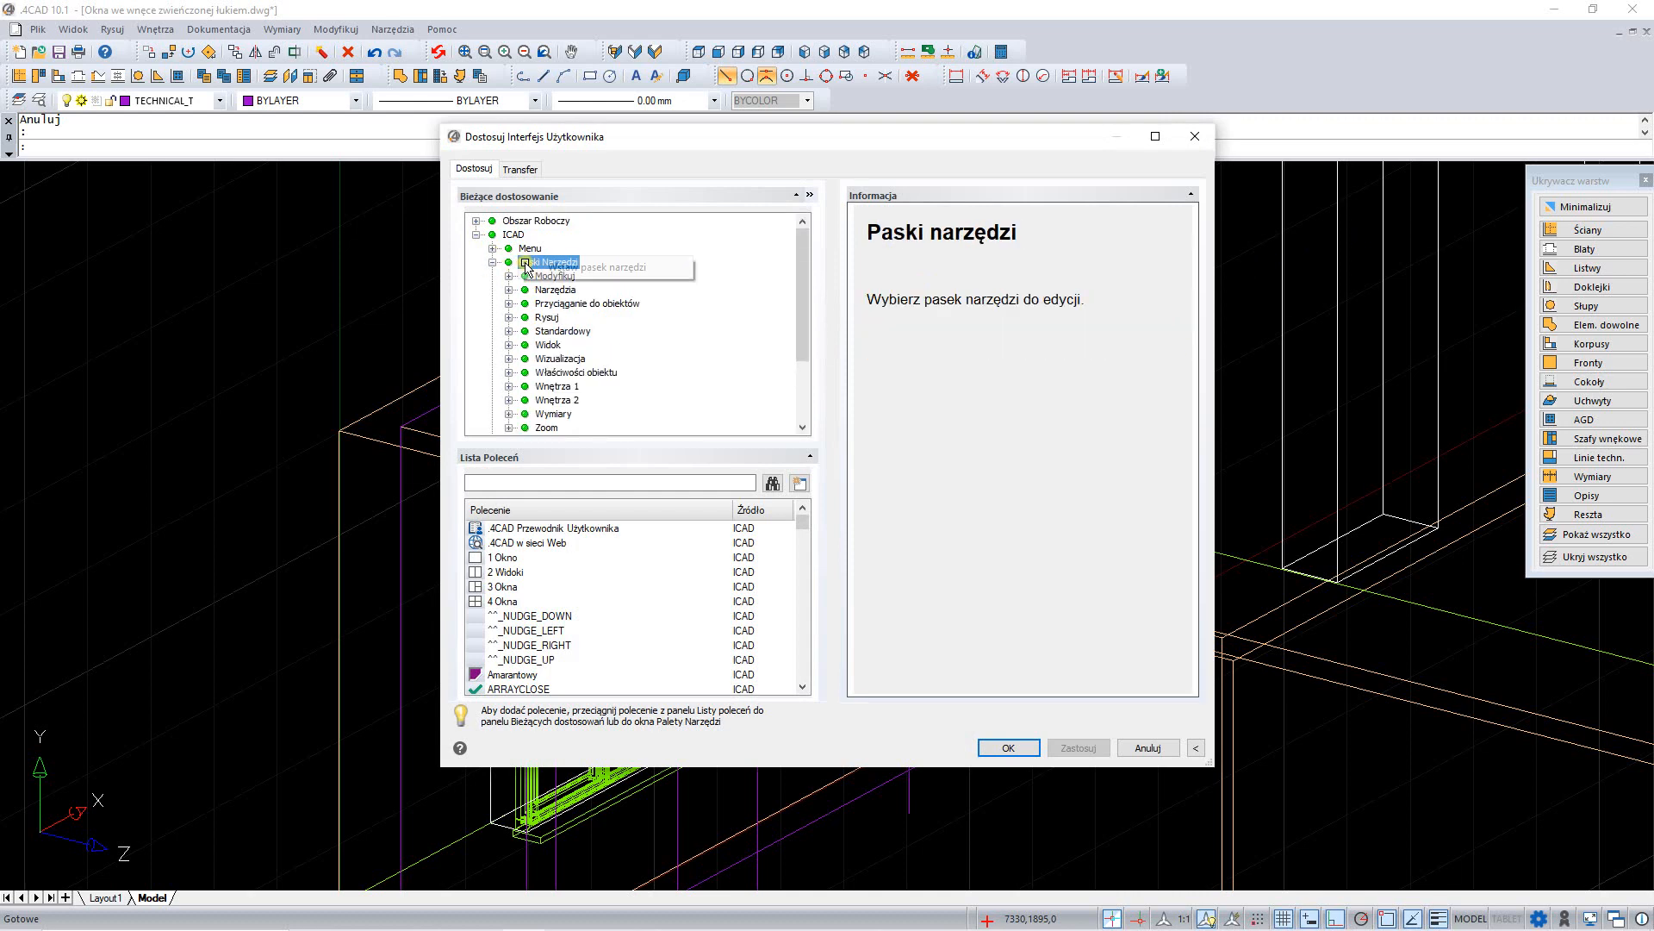
left_click(568, 269)
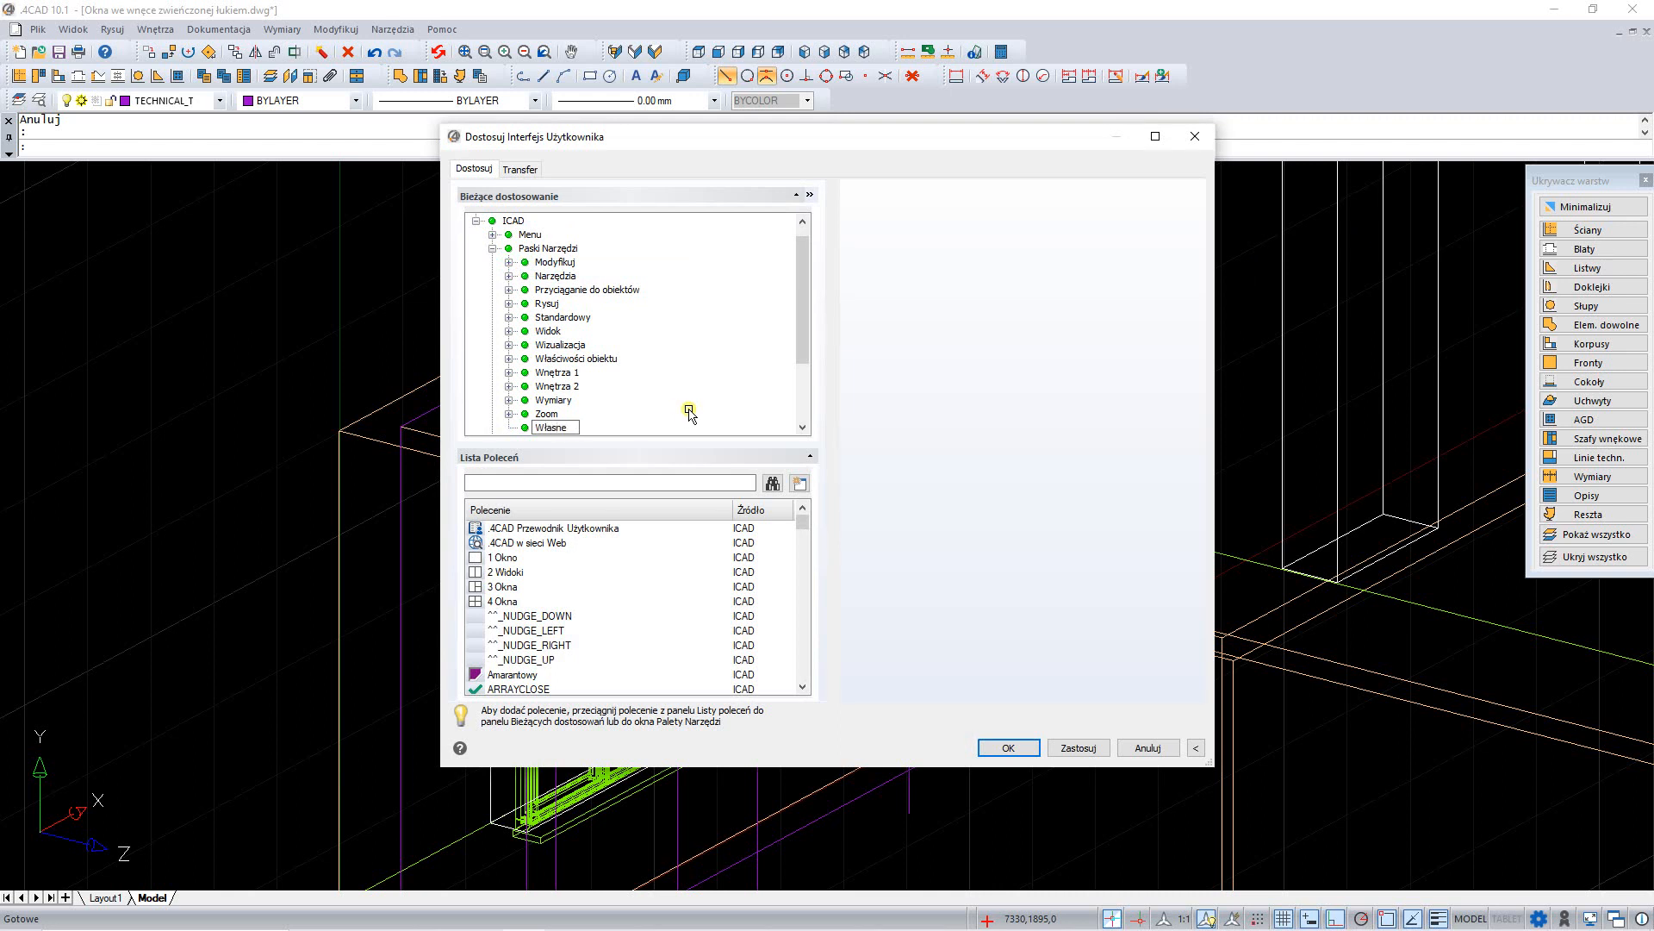
Step: Search the command list for "powie", add Powierzchnia prostokreślna to the Własne toolbar and apply the customisation
left_click(484, 483)
type("powie")
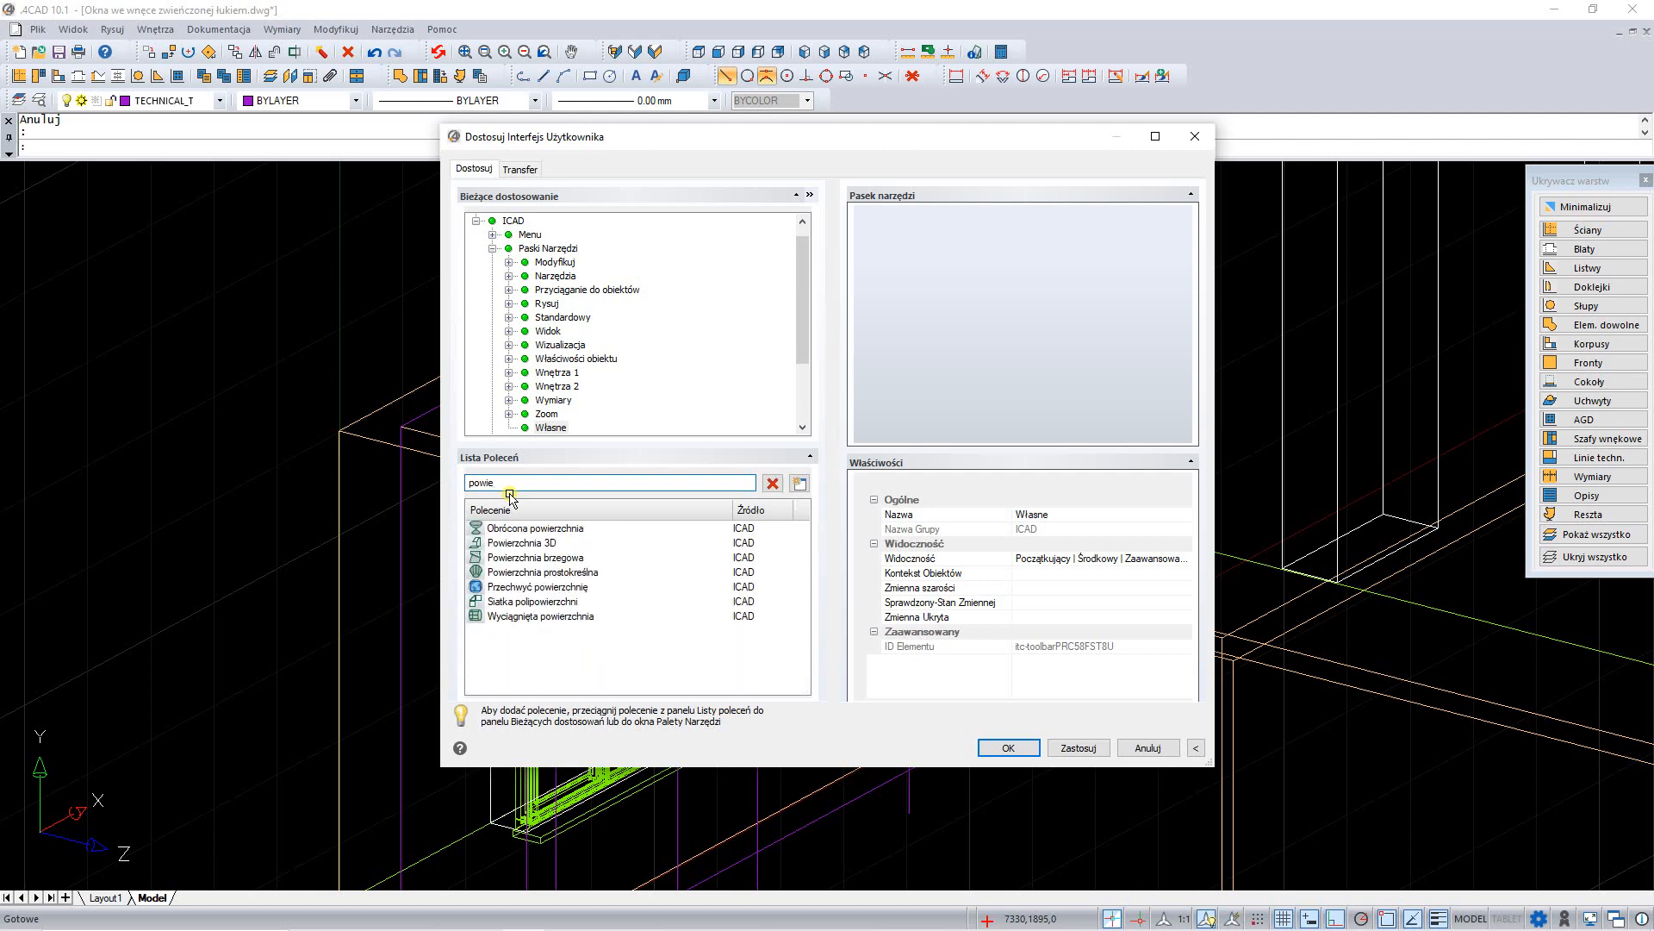
left_click(529, 572)
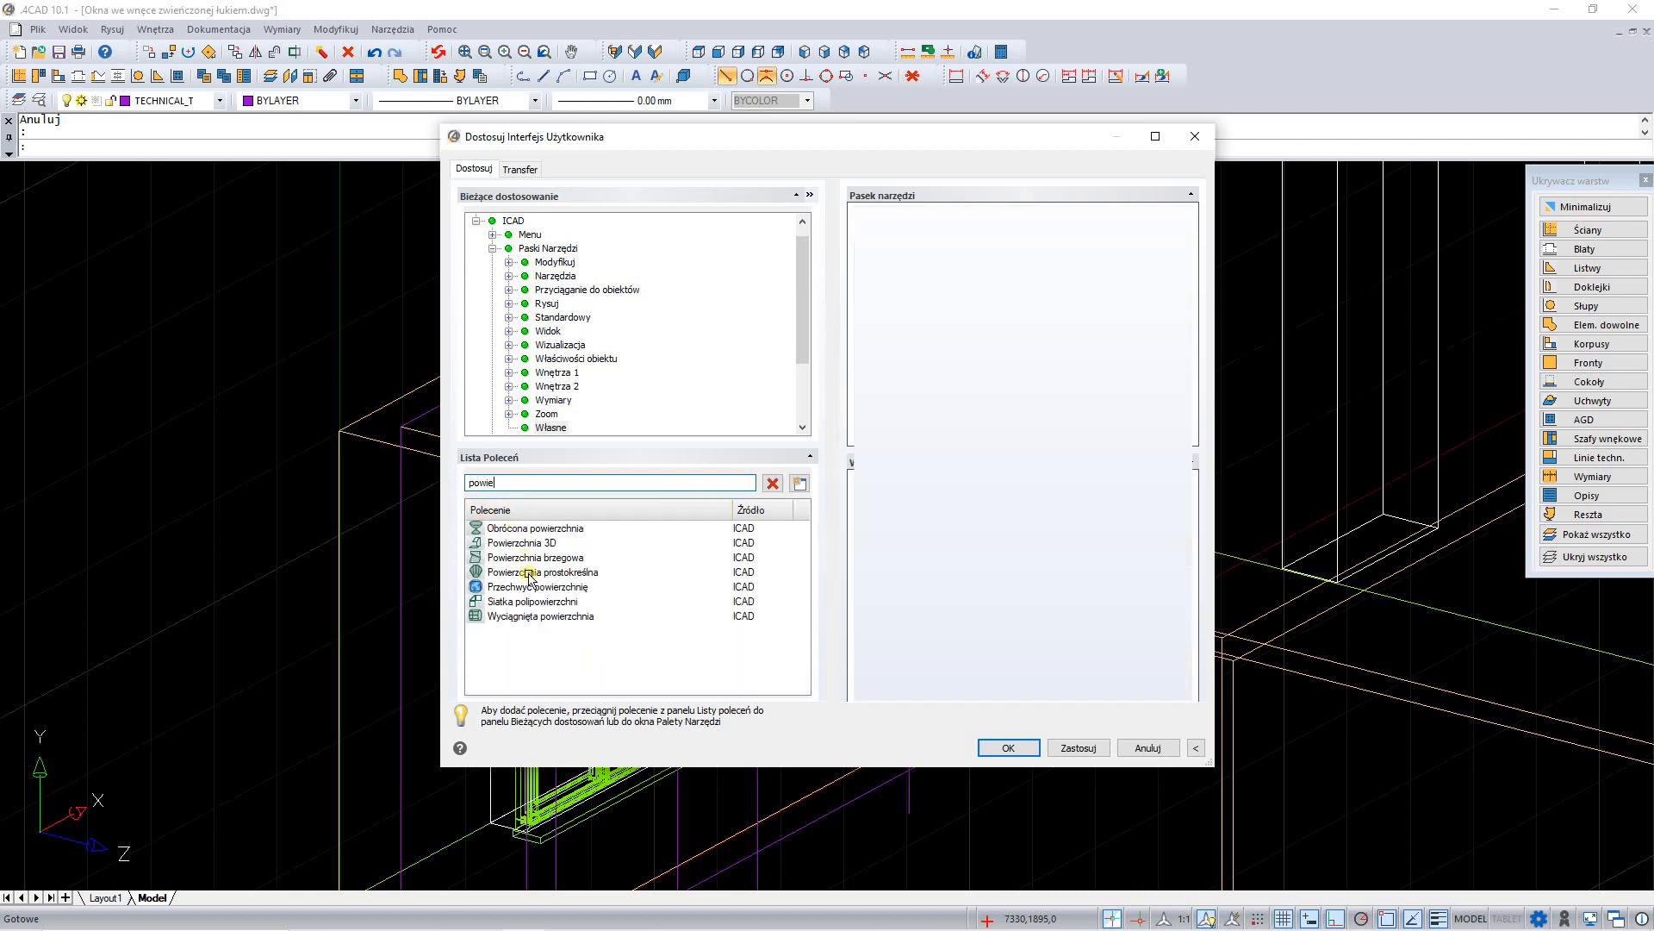
mouse_move(561, 576)
left_mouse_down()
mouse_move(541, 578)
mouse_move(548, 559)
left_mouse_up()
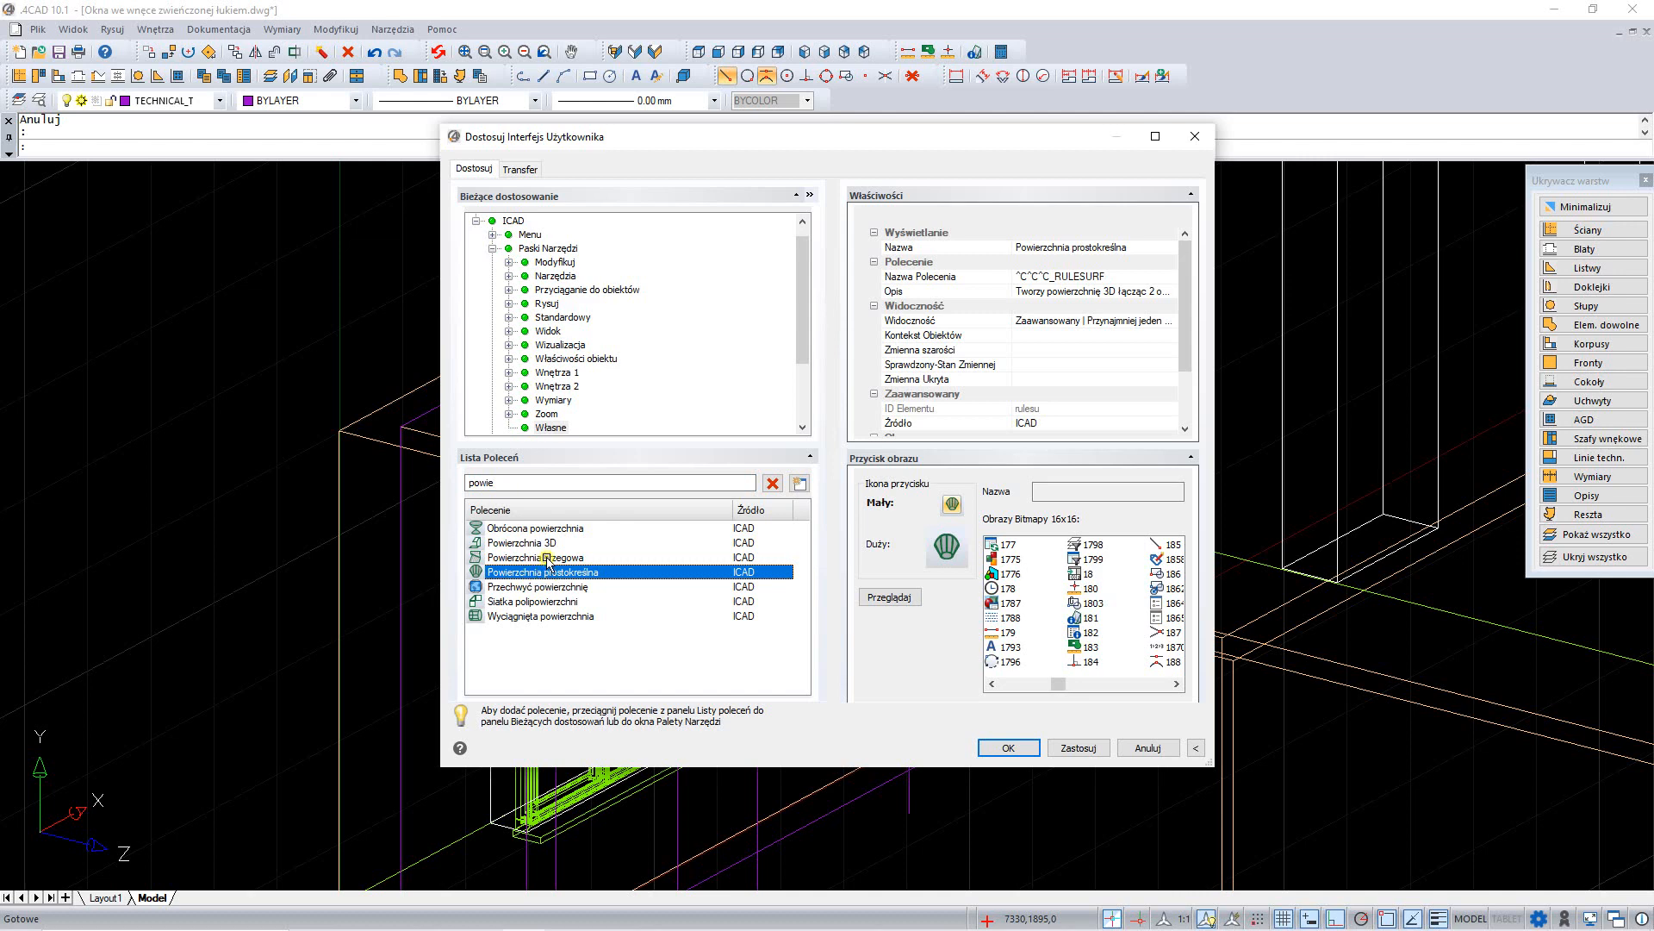
left_click_drag(590, 470, 559, 332)
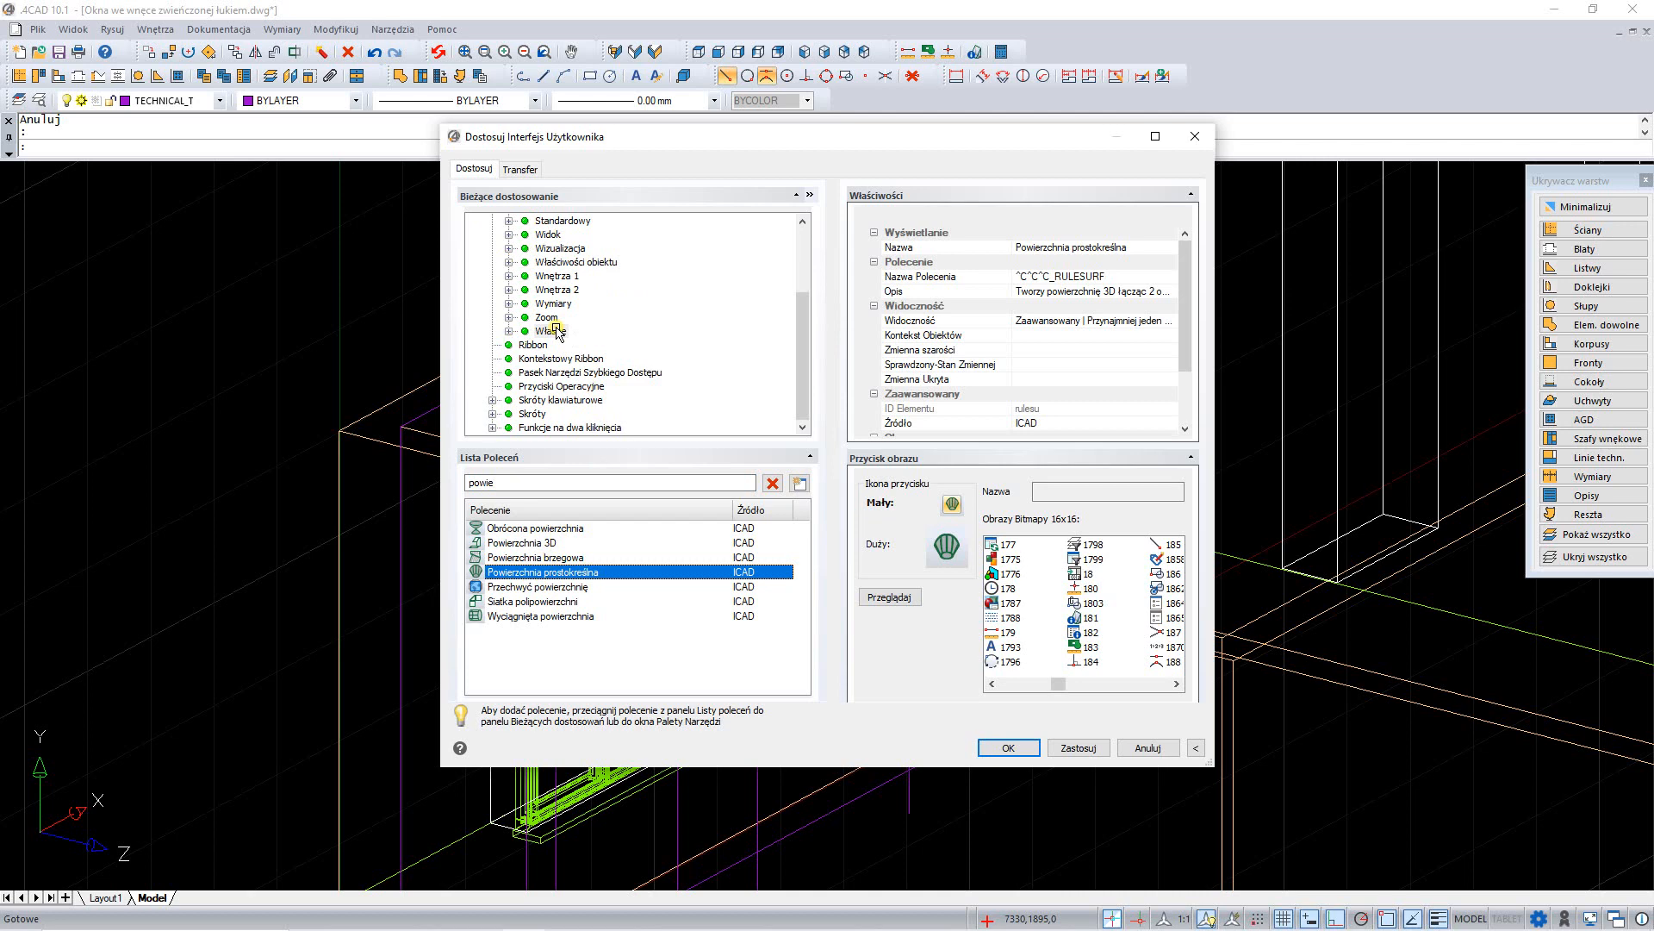
left_click(509, 332)
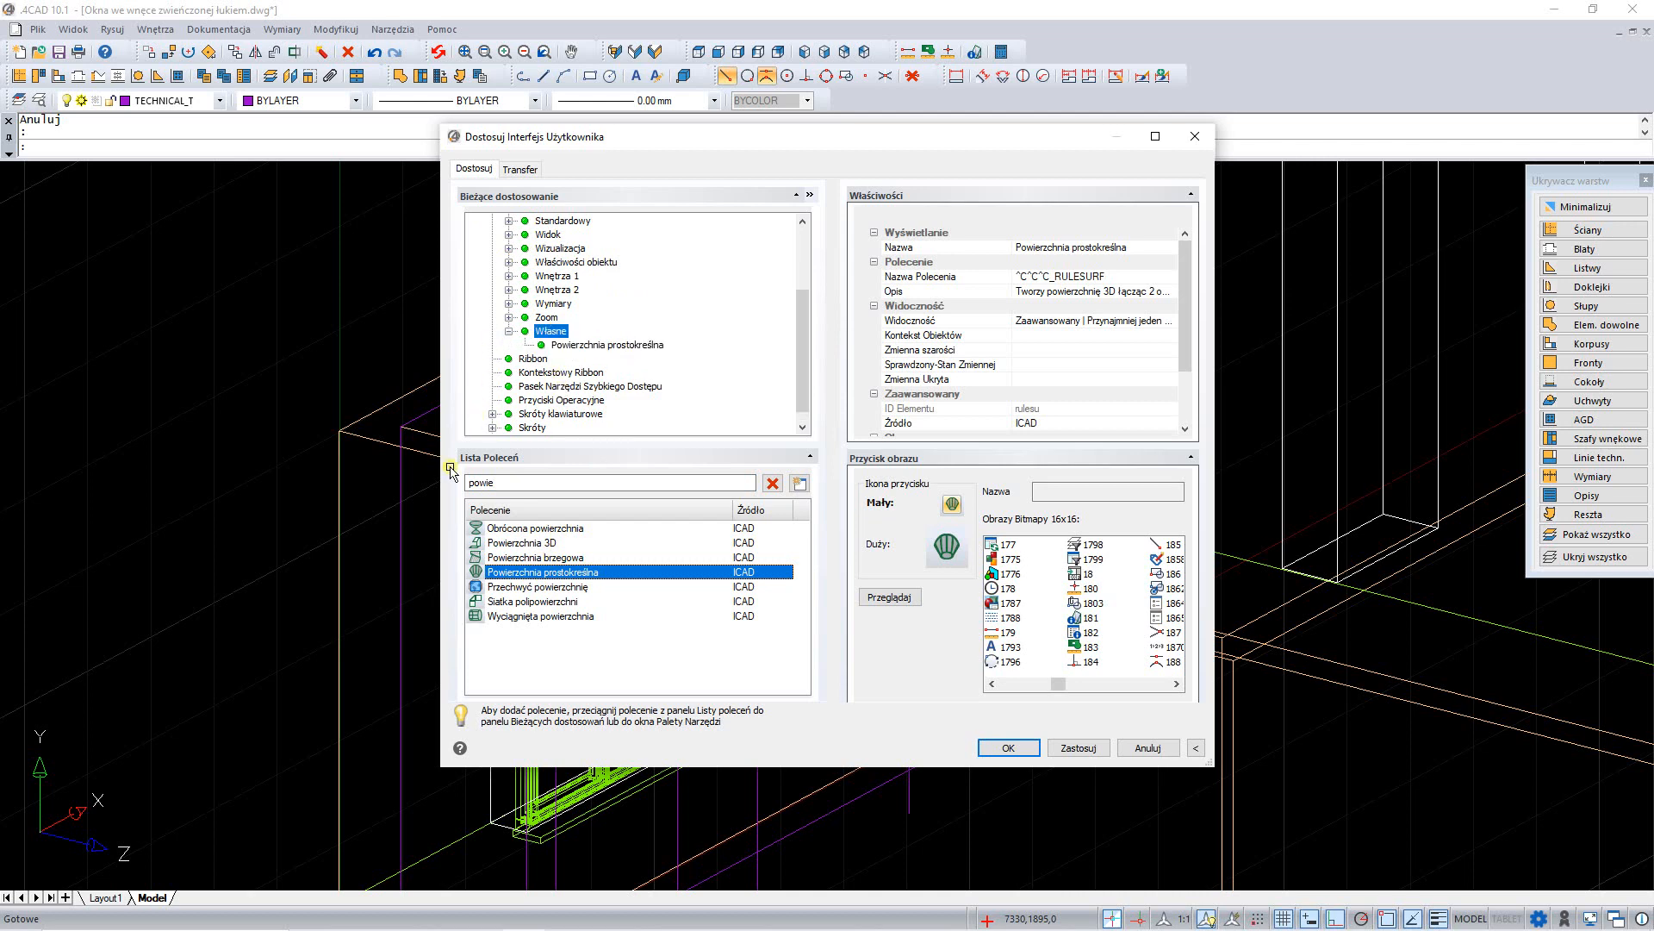
left_click(1079, 748)
left_click(1007, 749)
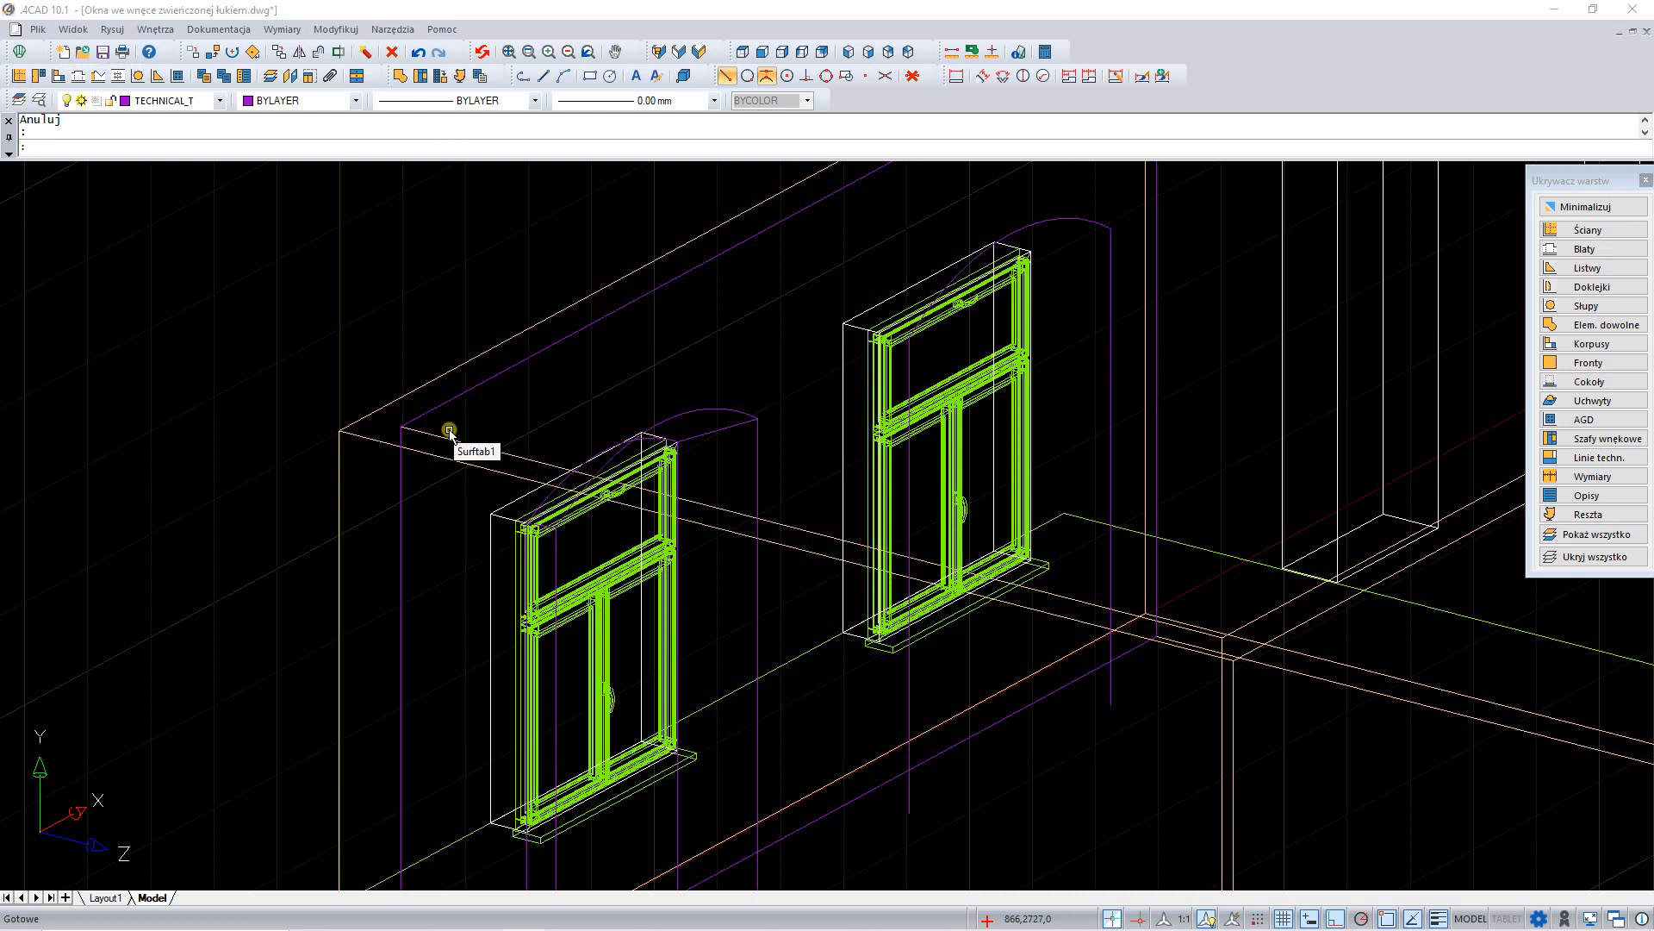
Step: Set SURFTAB1 to 100 and create a ruled surface between the left window's inner and outer arcs
key("Return")
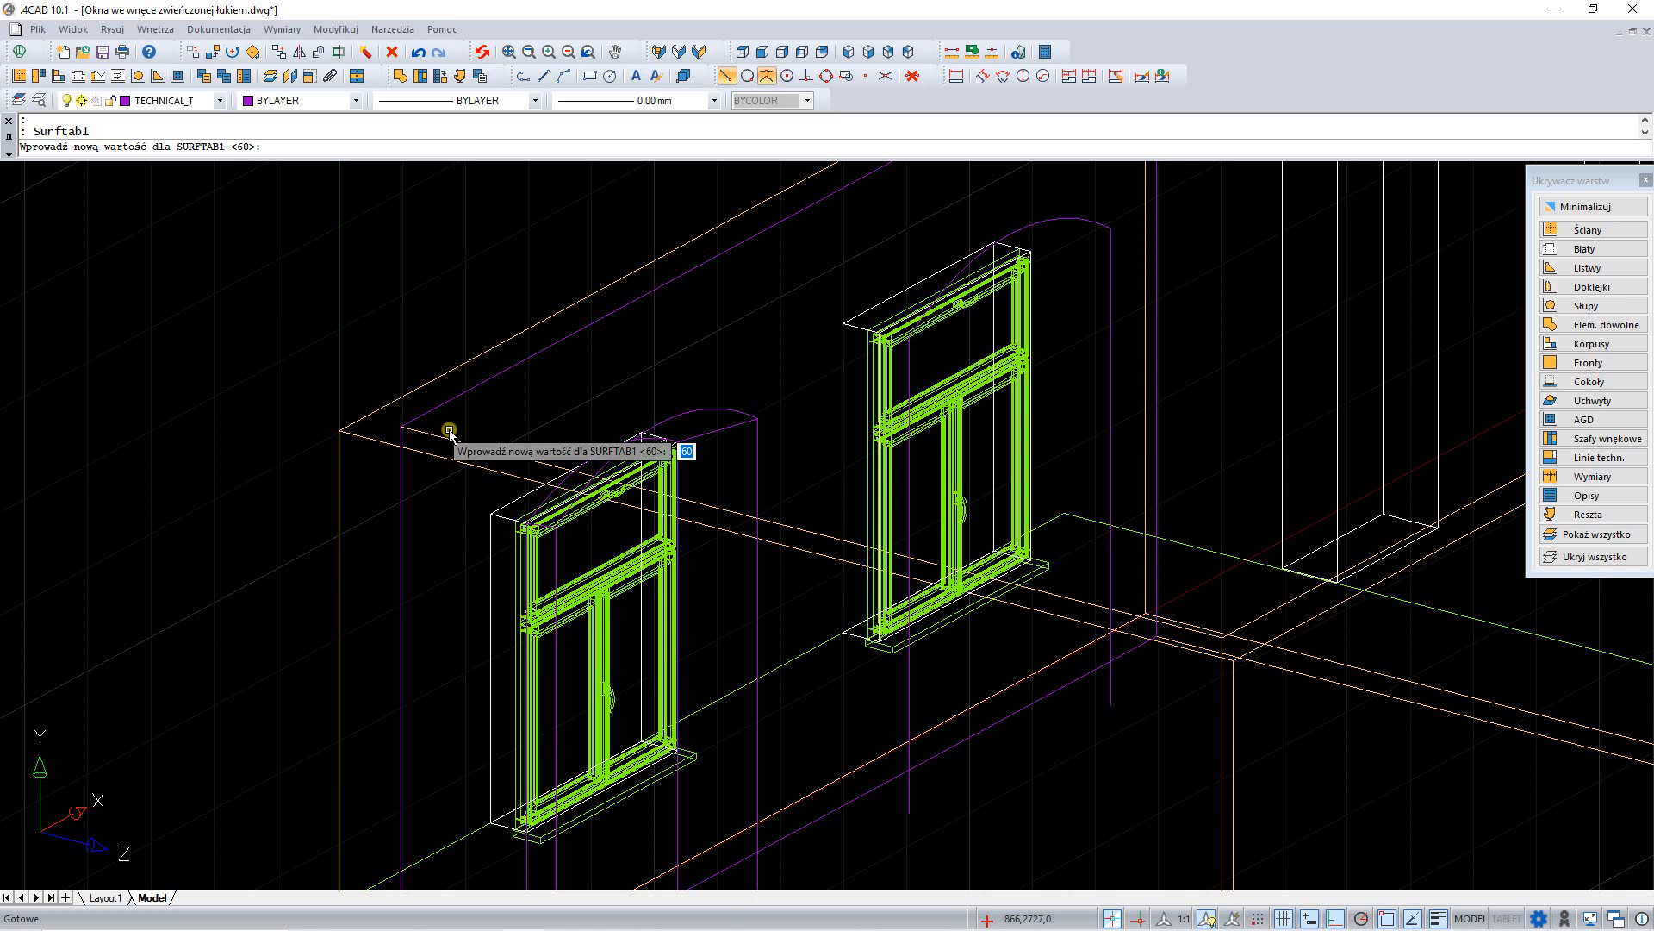
type("100")
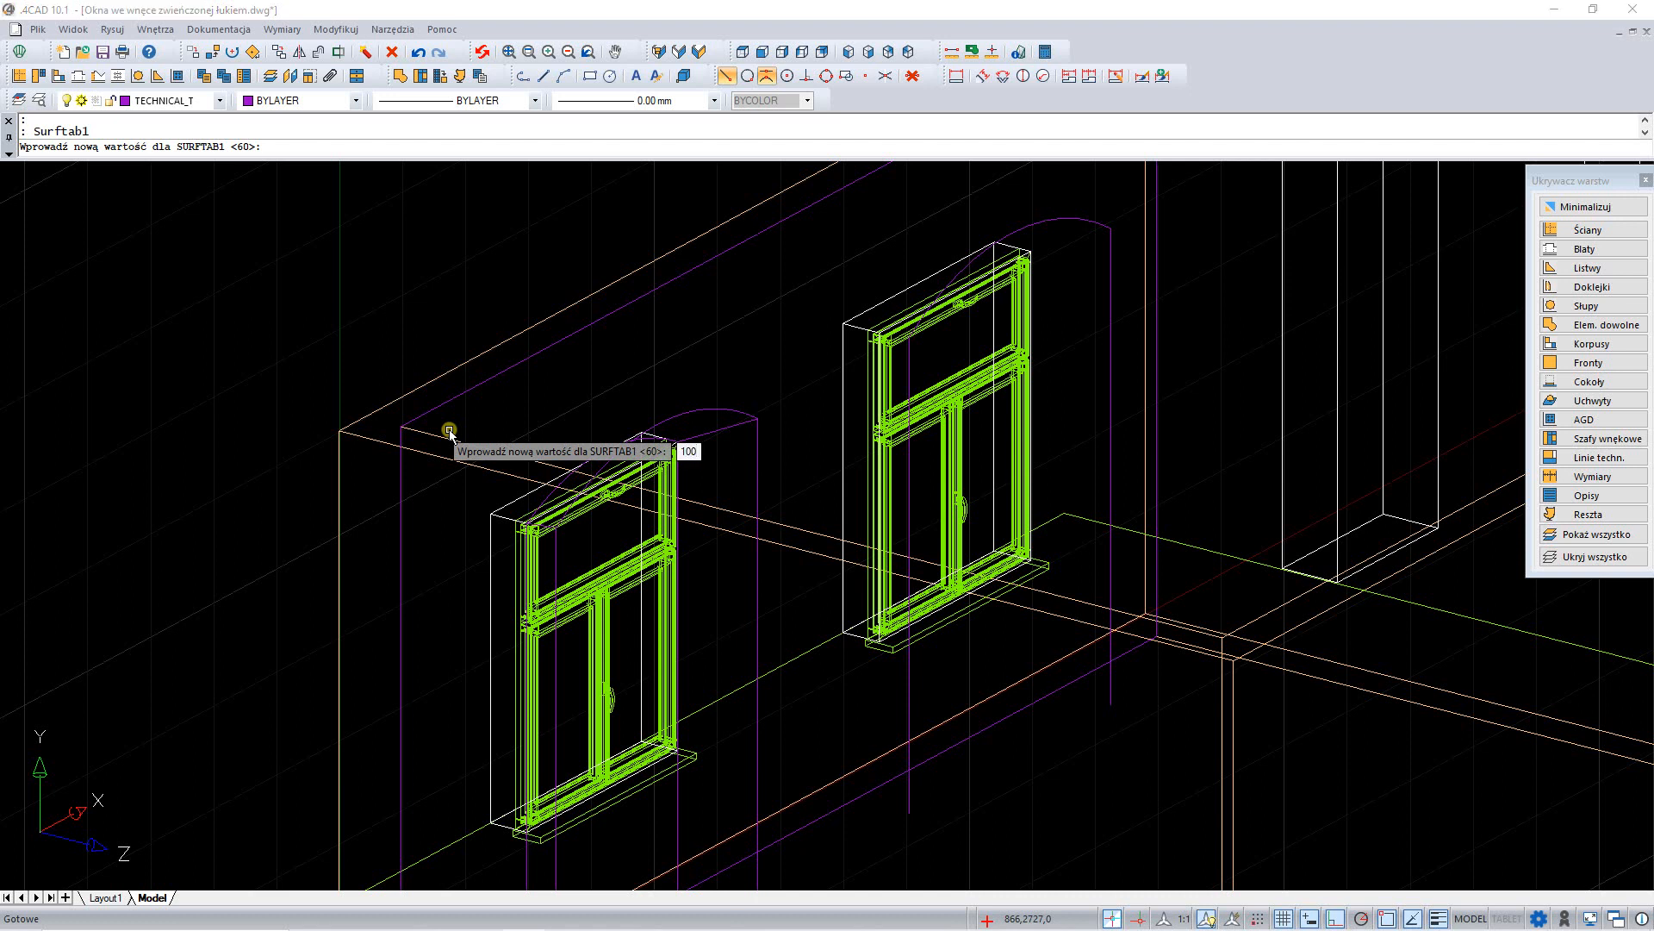
key("Return")
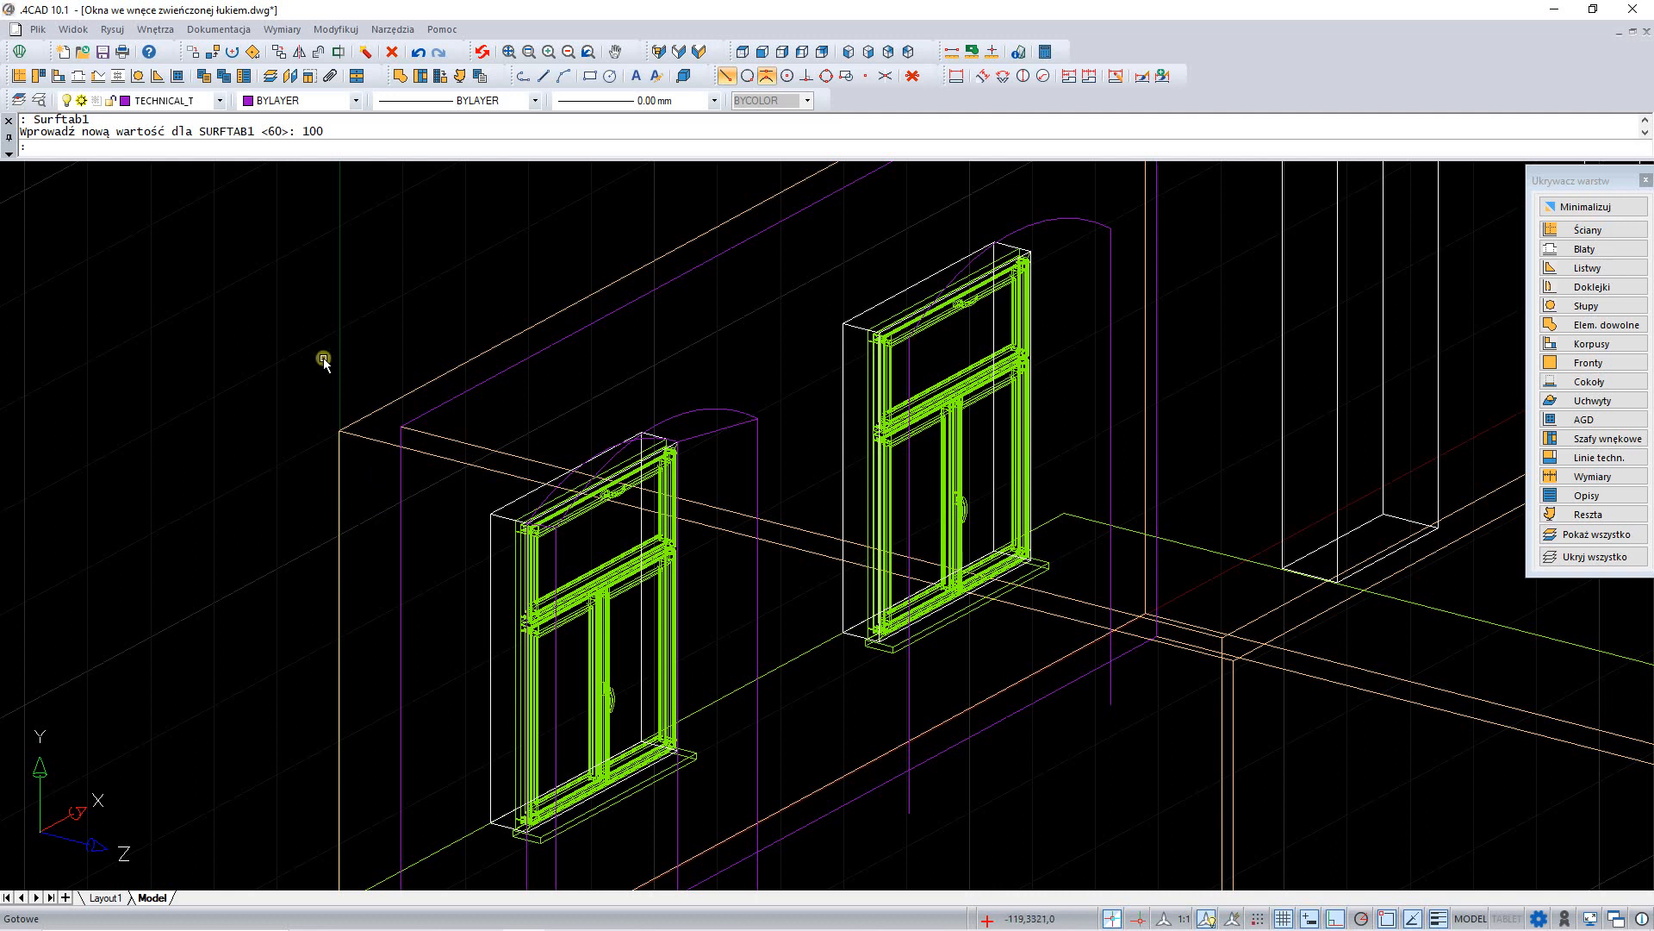
left_click(20, 51)
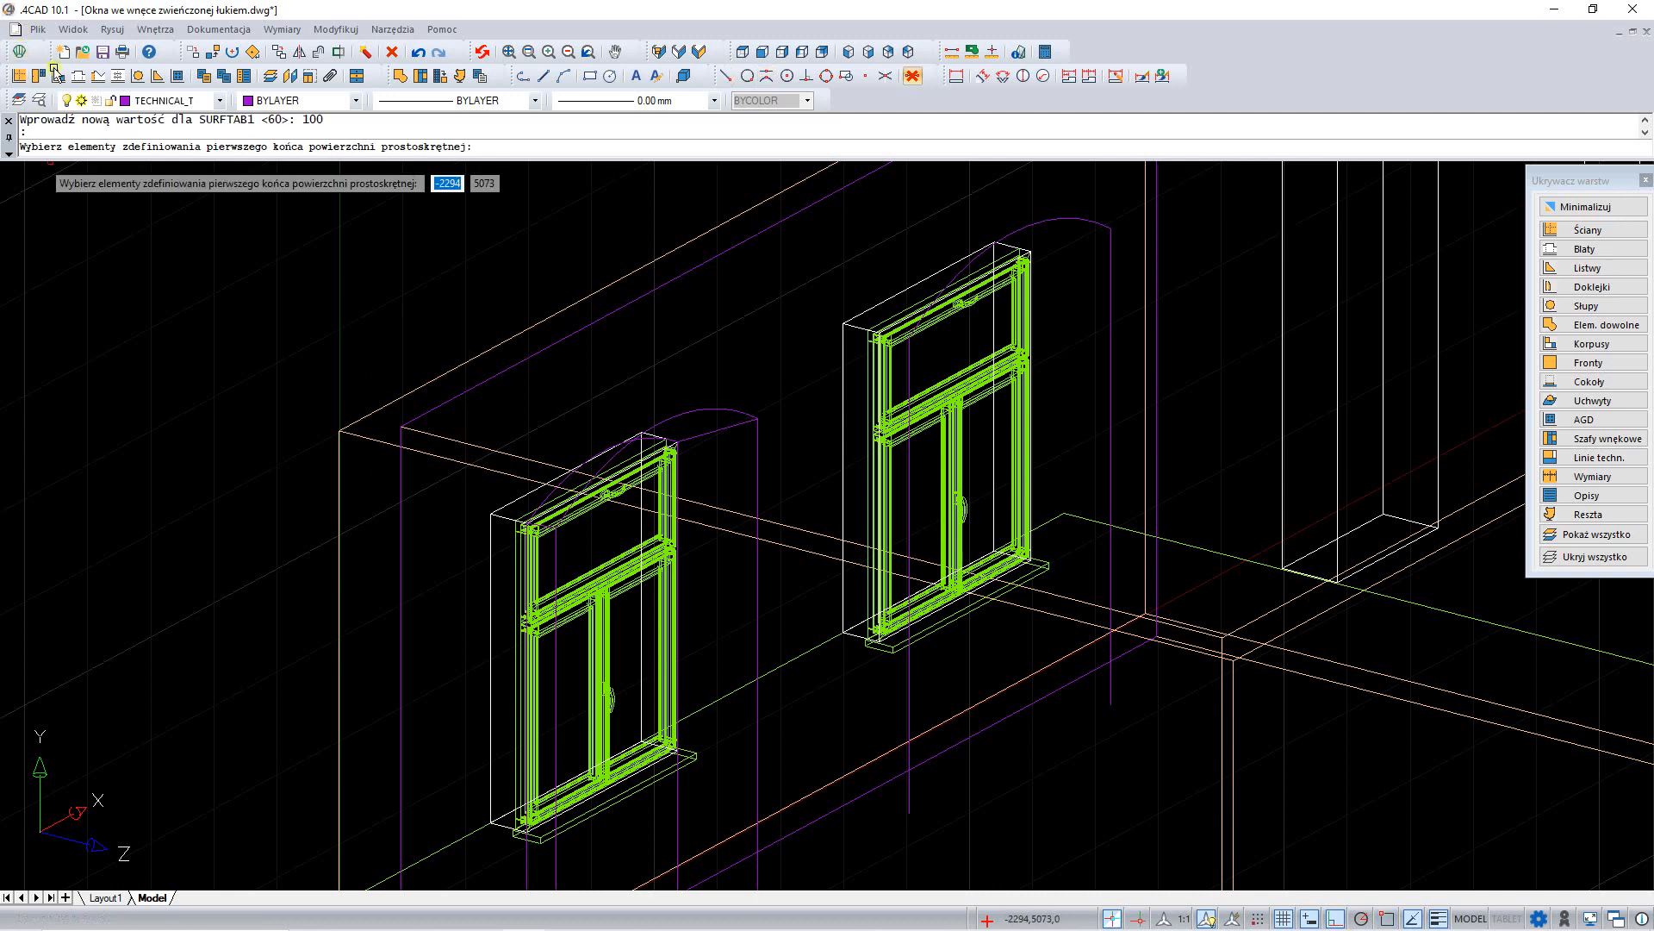
left_click(567, 464)
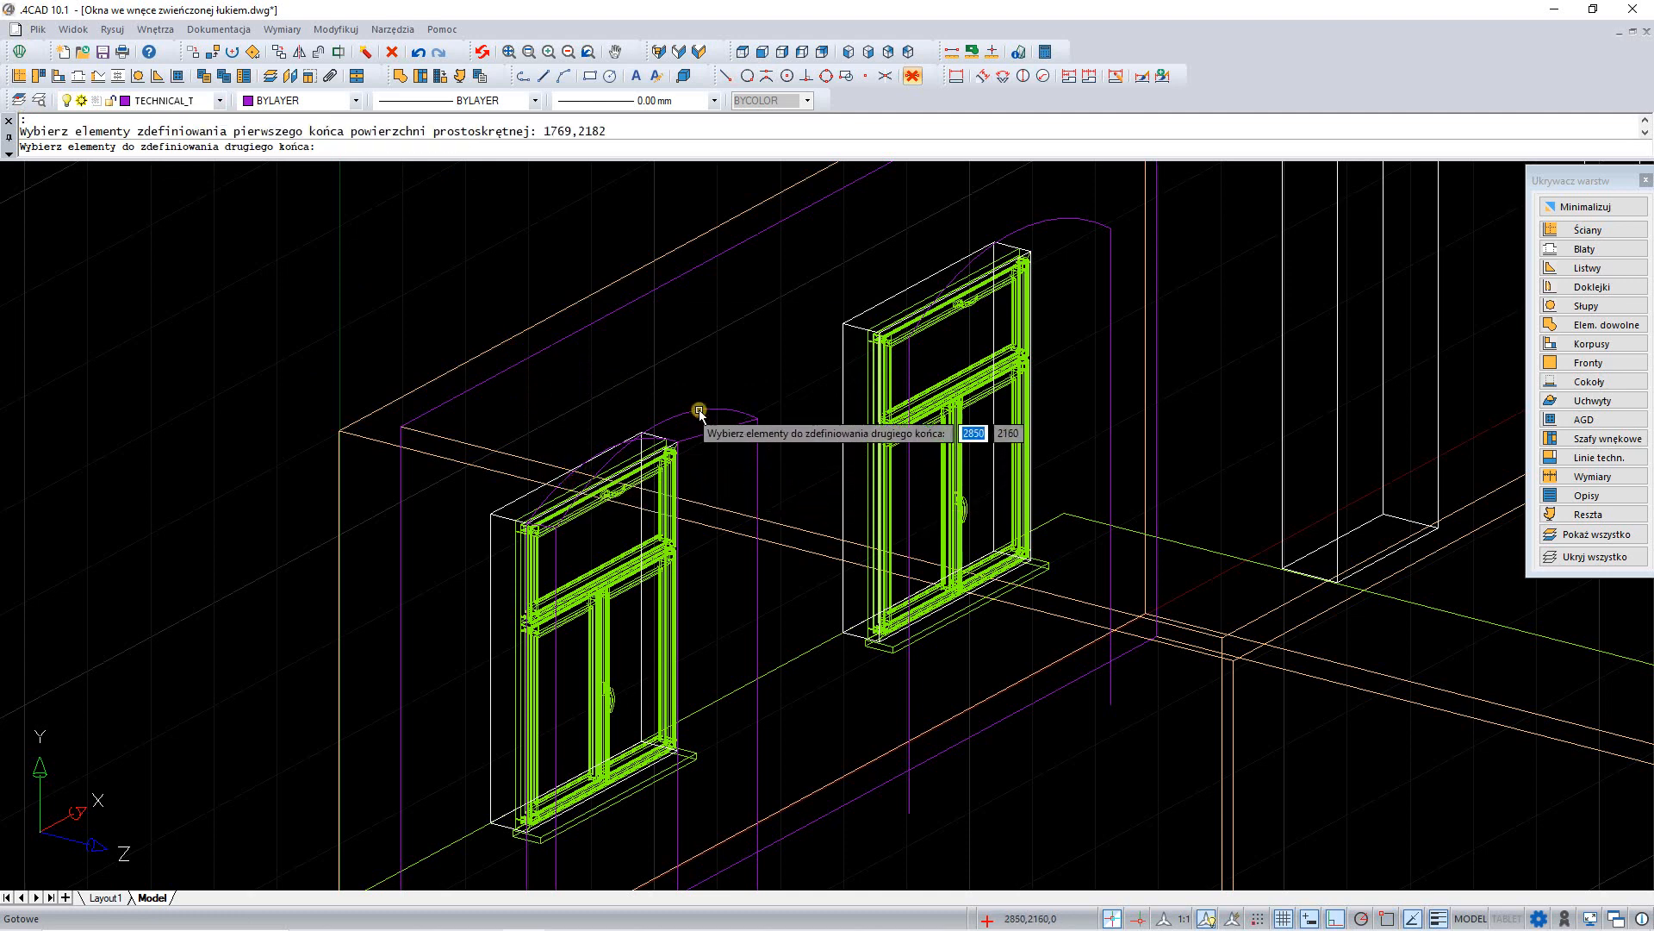
left_click(689, 440)
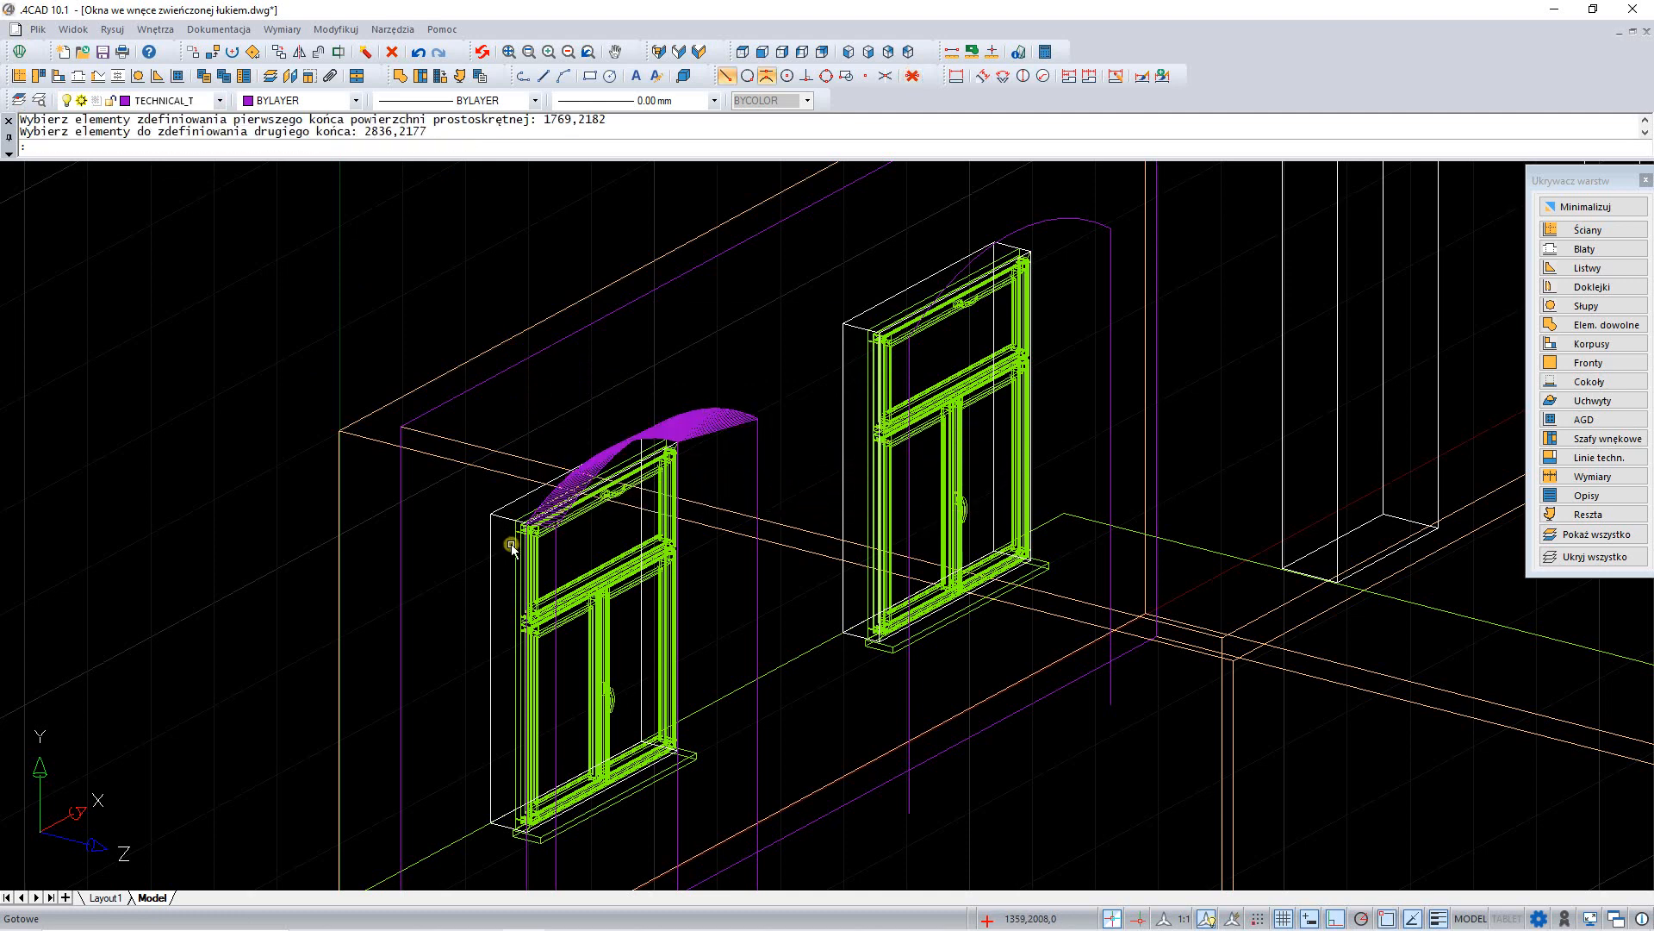
Step: In the top view, turn the left recess's surface and outlines into block łuk_1, with its base point at the recess's left end on the inner wall line
left_click(742, 52)
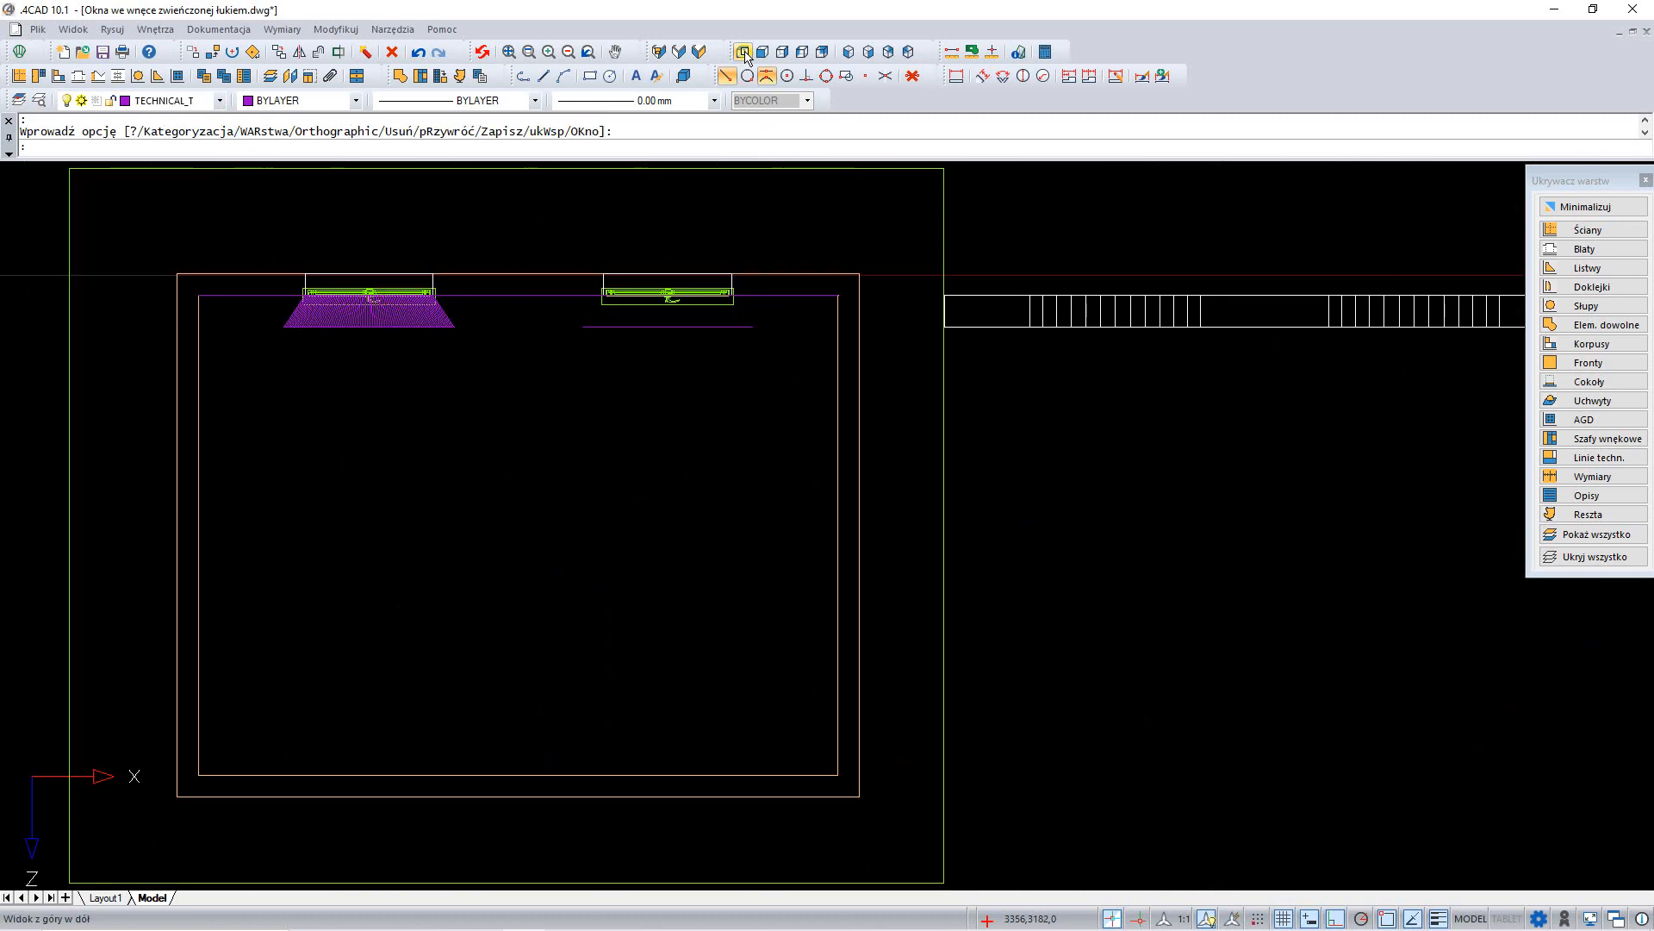
left_click(487, 354)
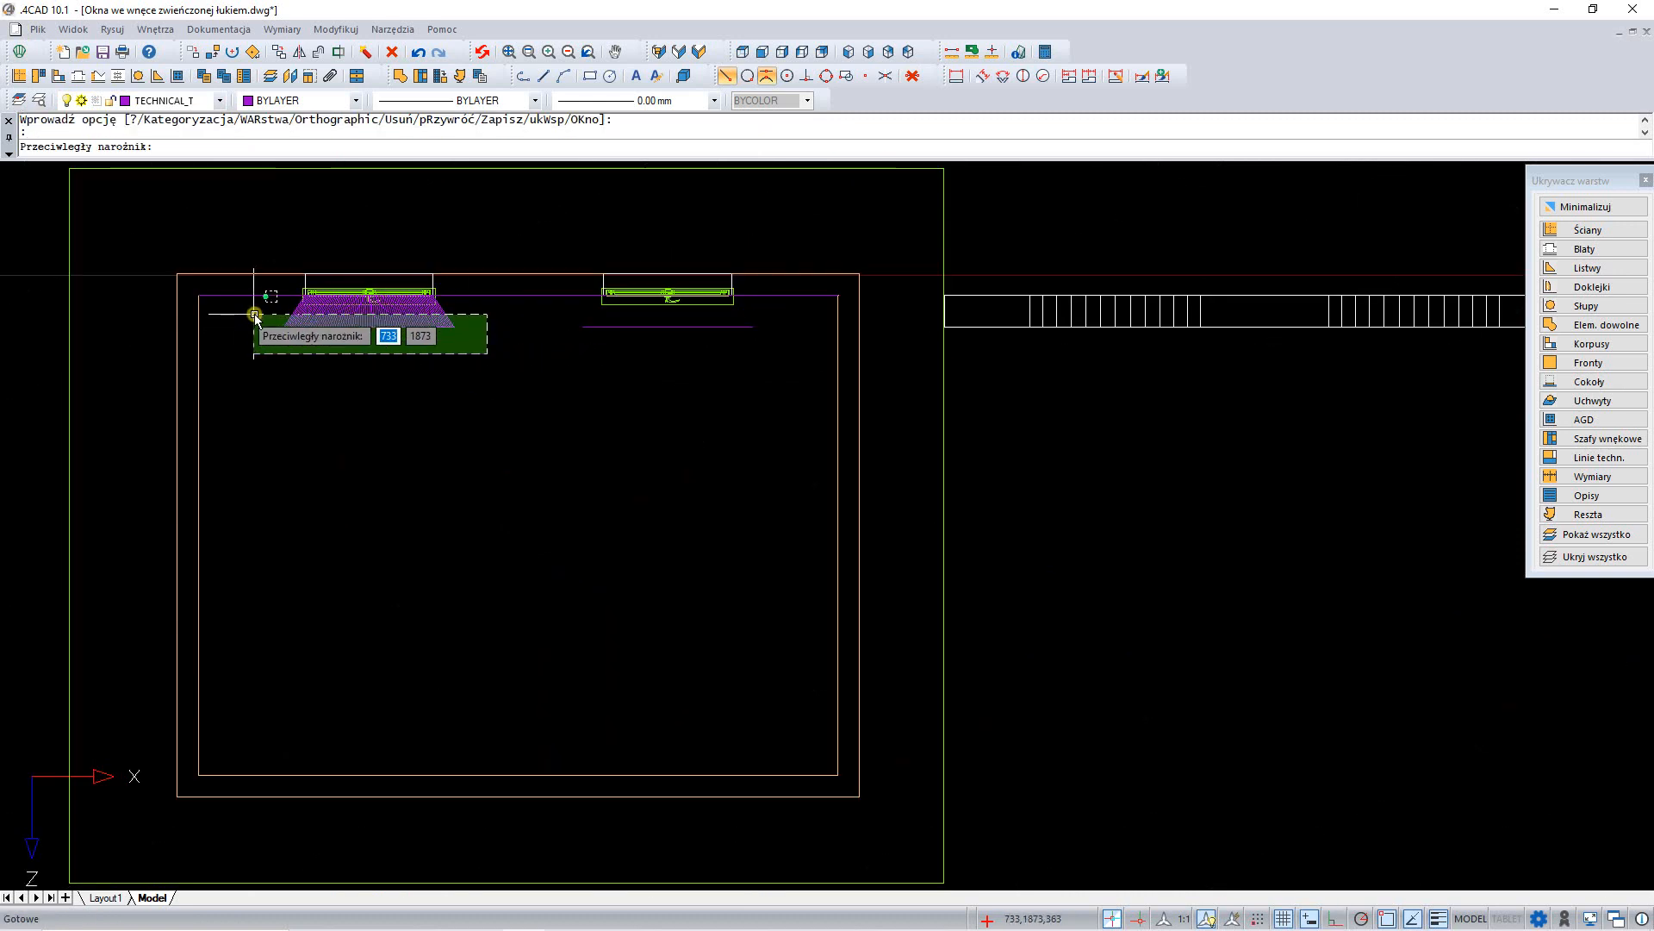
left_click(255, 316)
type("BLOC")
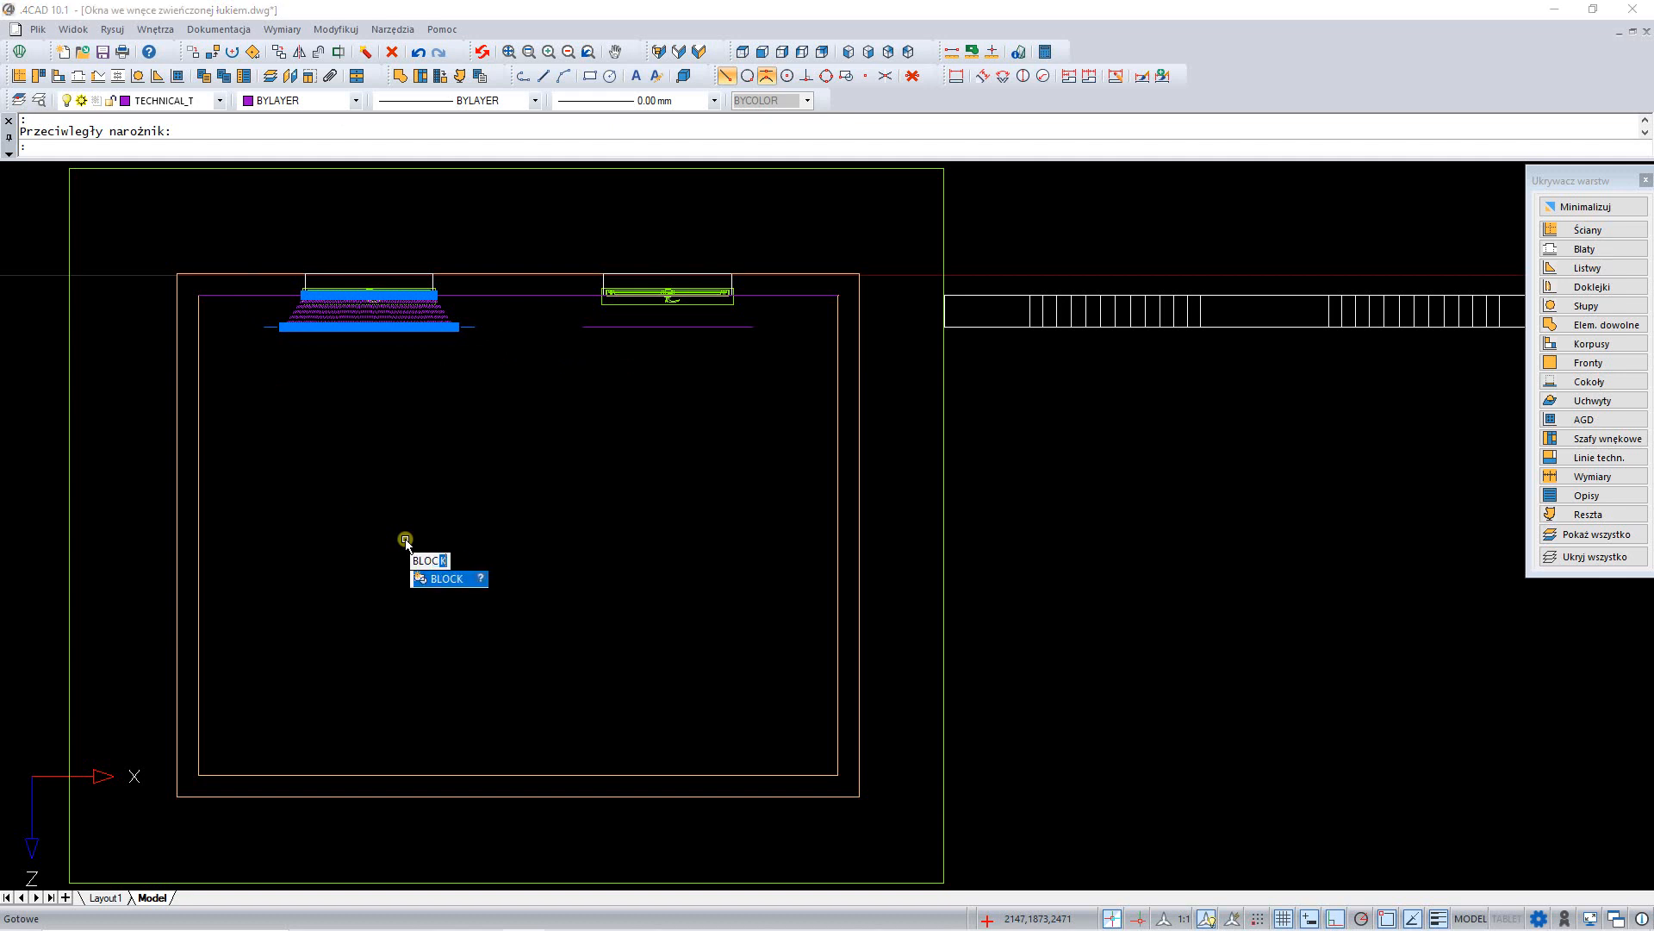
key("Return")
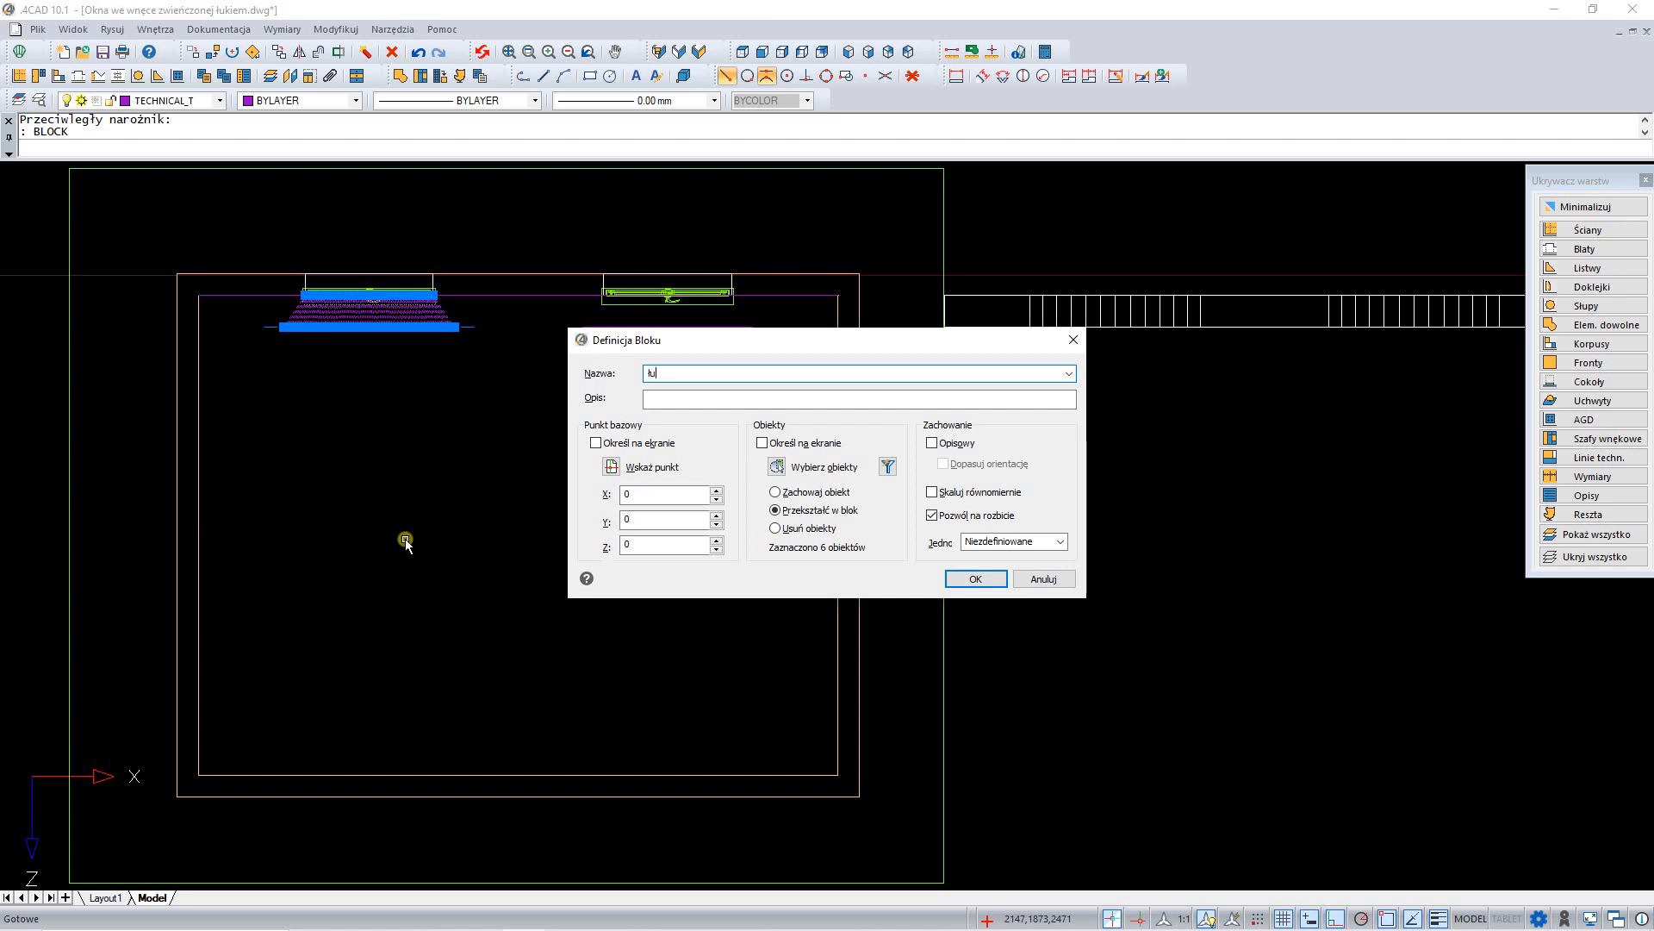
type("łuk_1")
left_click(596, 443)
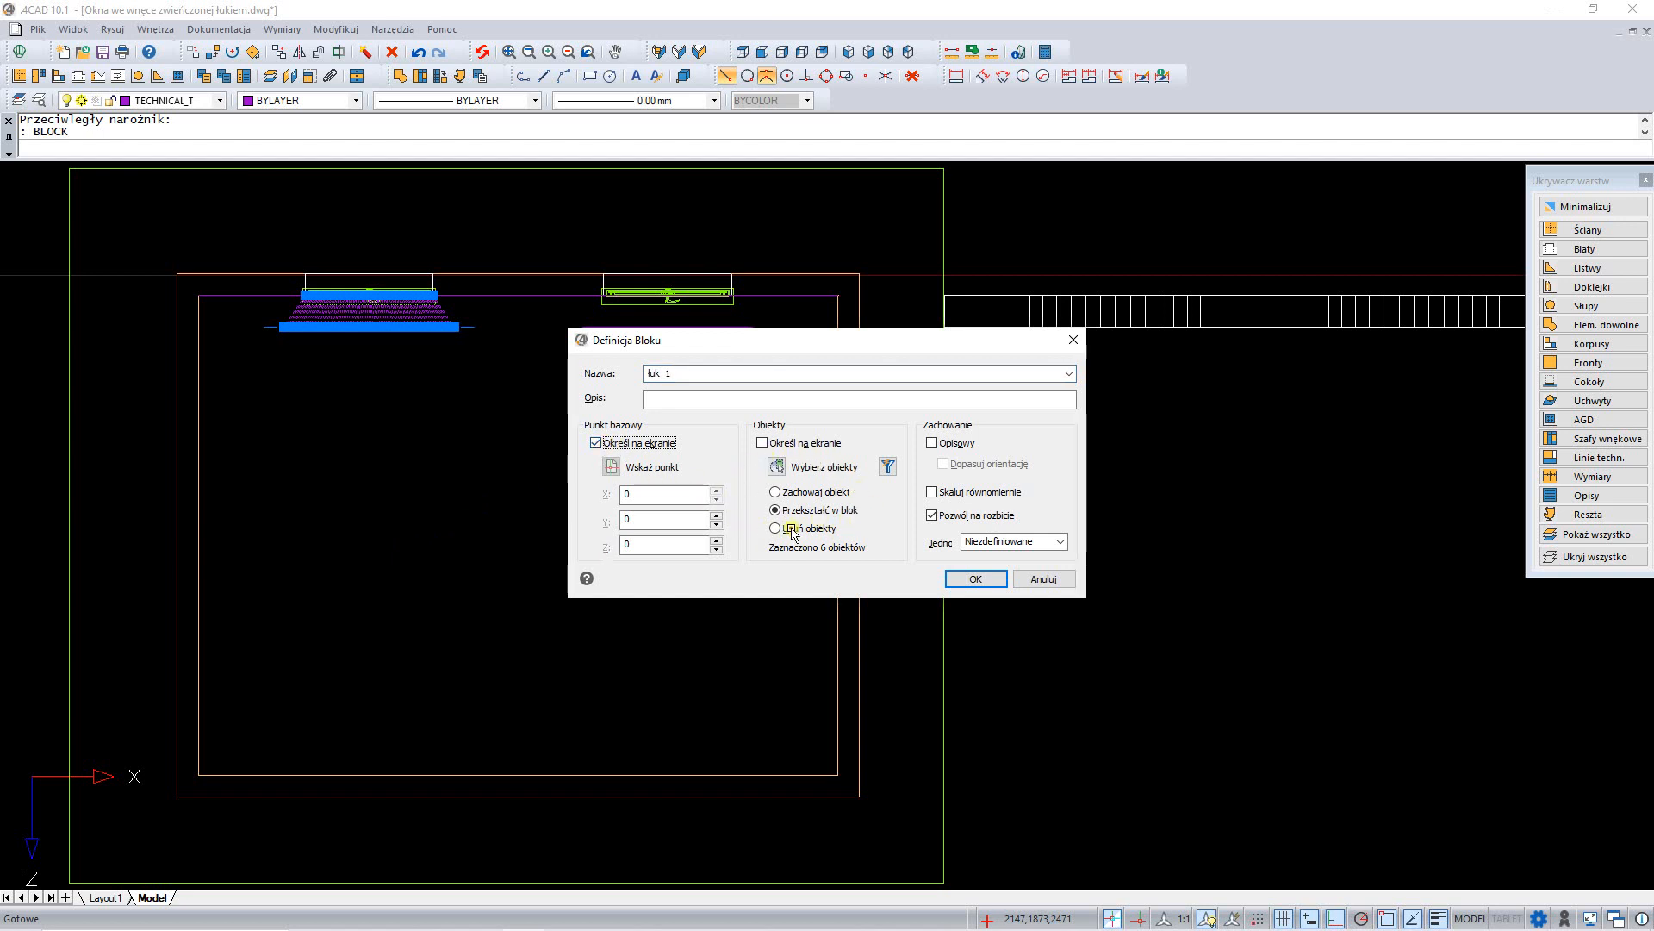
left_click(975, 578)
scroll(262, 263, "up", 2)
scroll(261, 262, "up", 3)
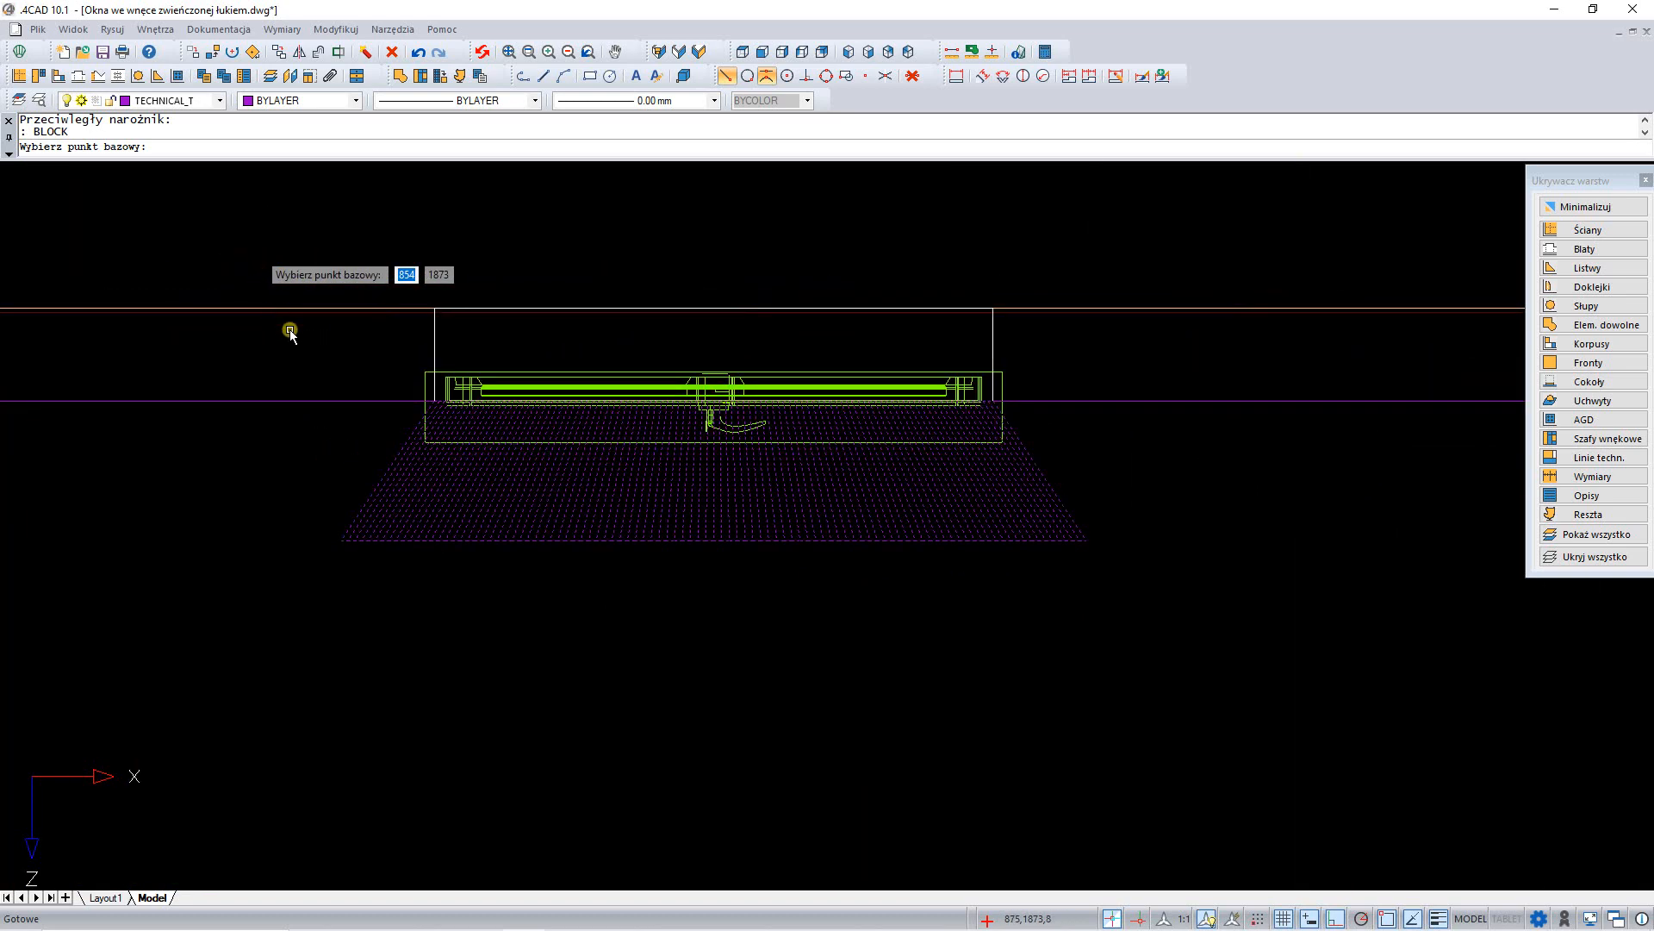
left_click(432, 400)
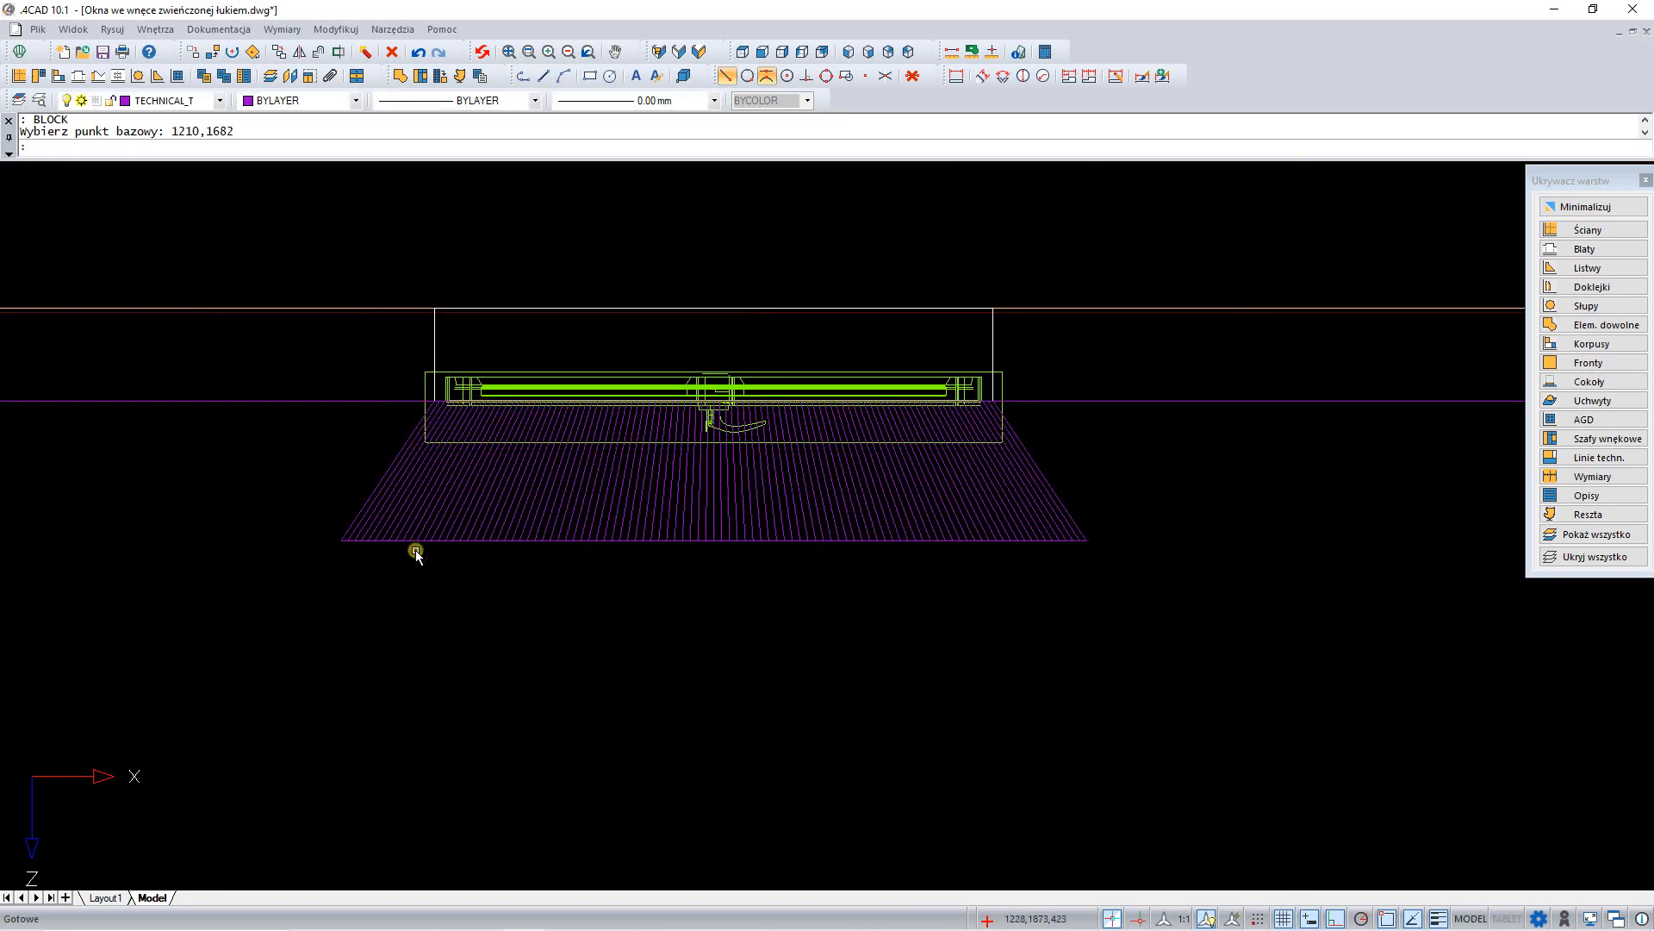
Step: Copy the left recess block from its outer outline's lower left corner to the matching corner at the right window, and check it from the top
left_click(500, 540)
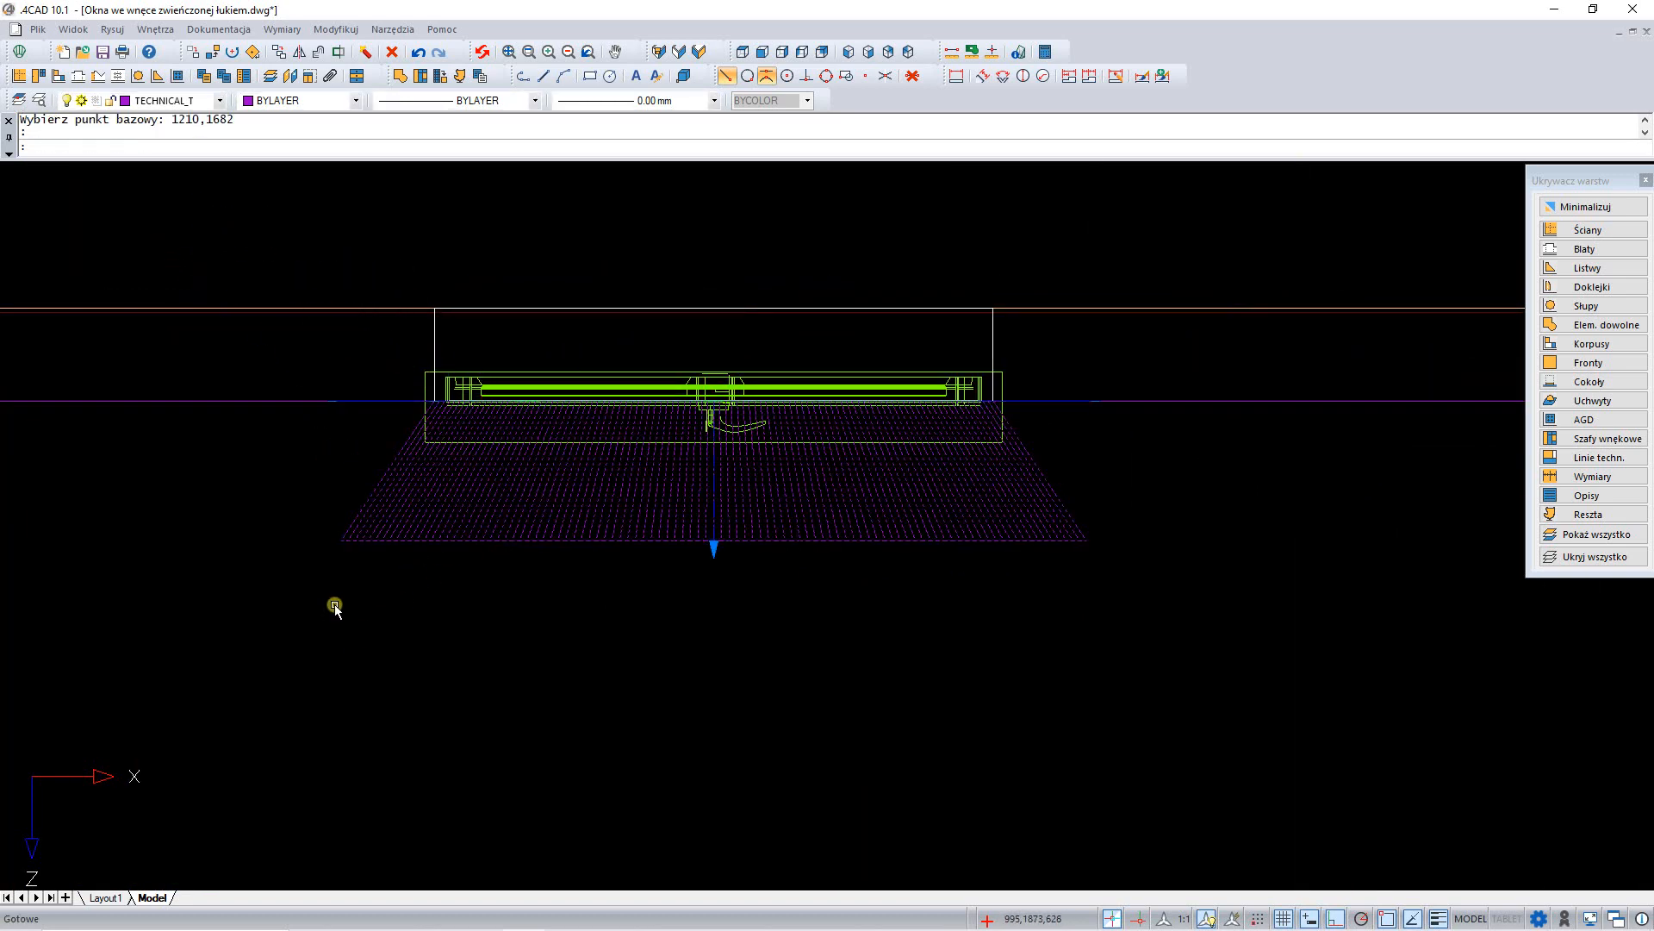
left_click(849, 52)
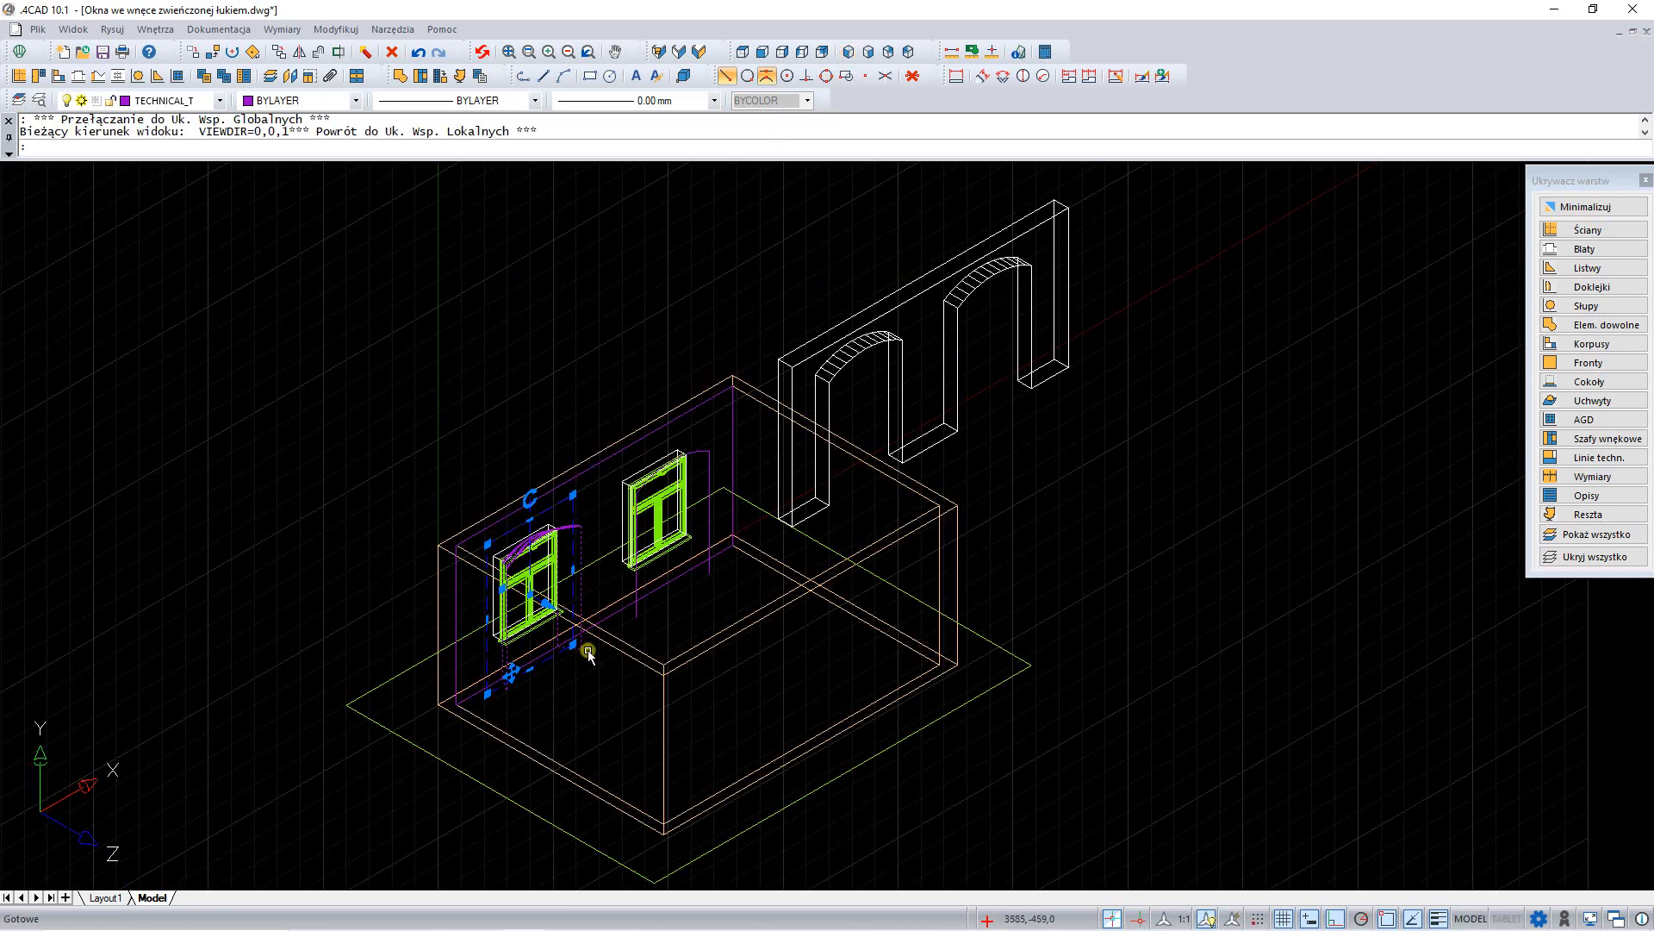
right_click(693, 608)
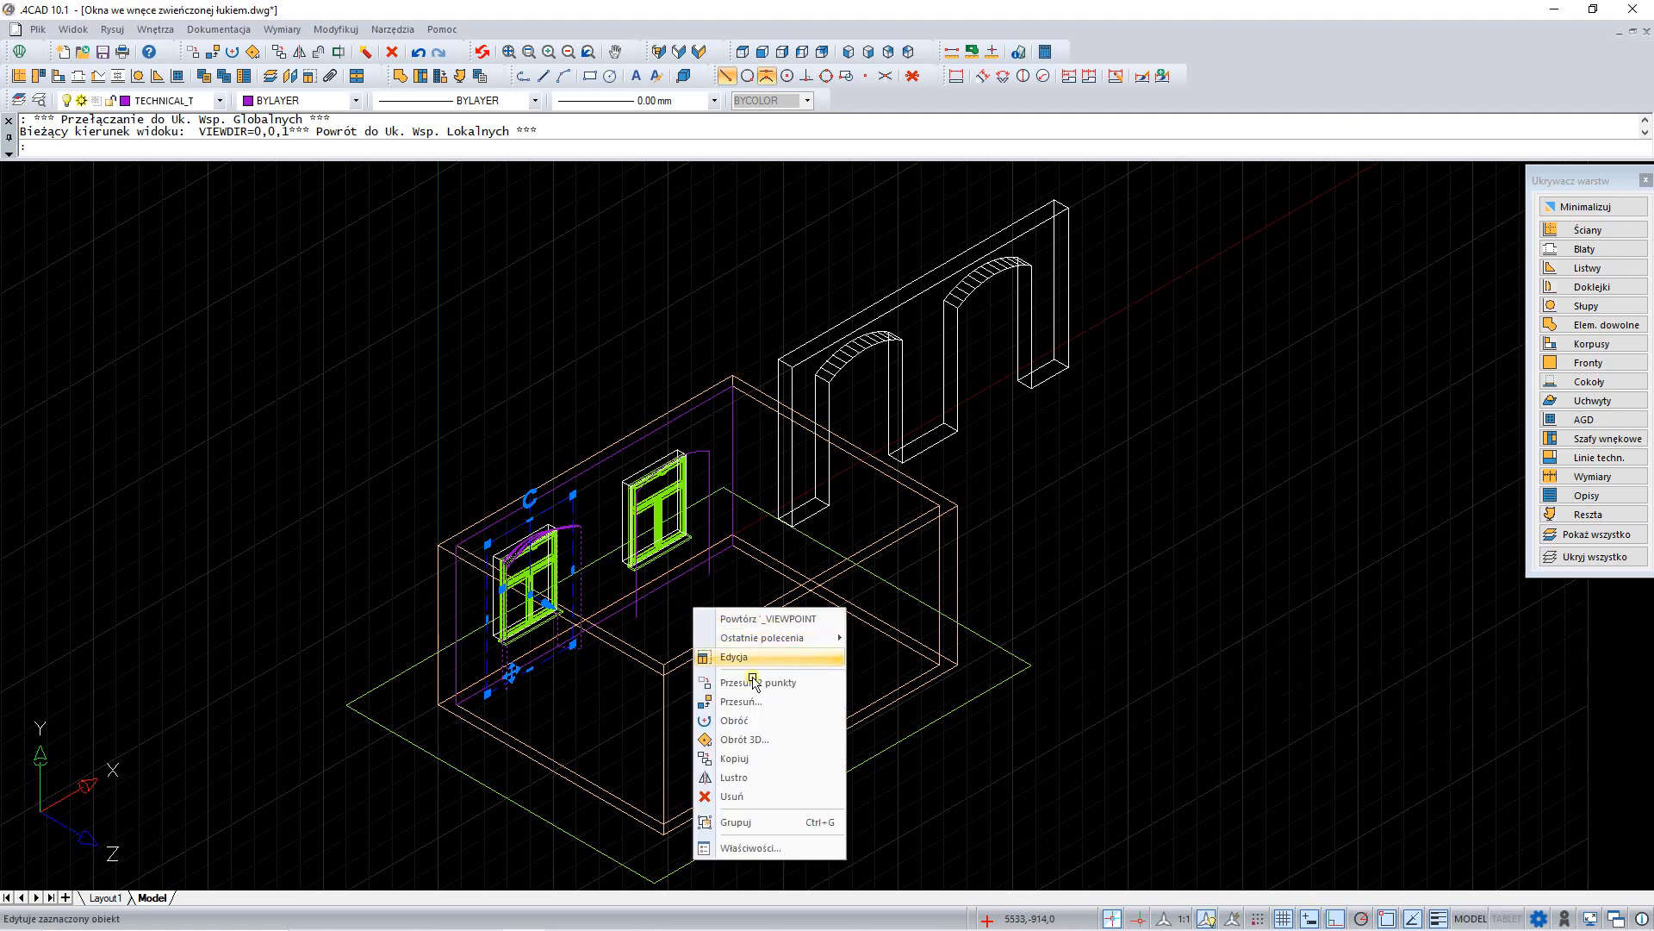
left_click(732, 748)
scroll(514, 763, "up", 4)
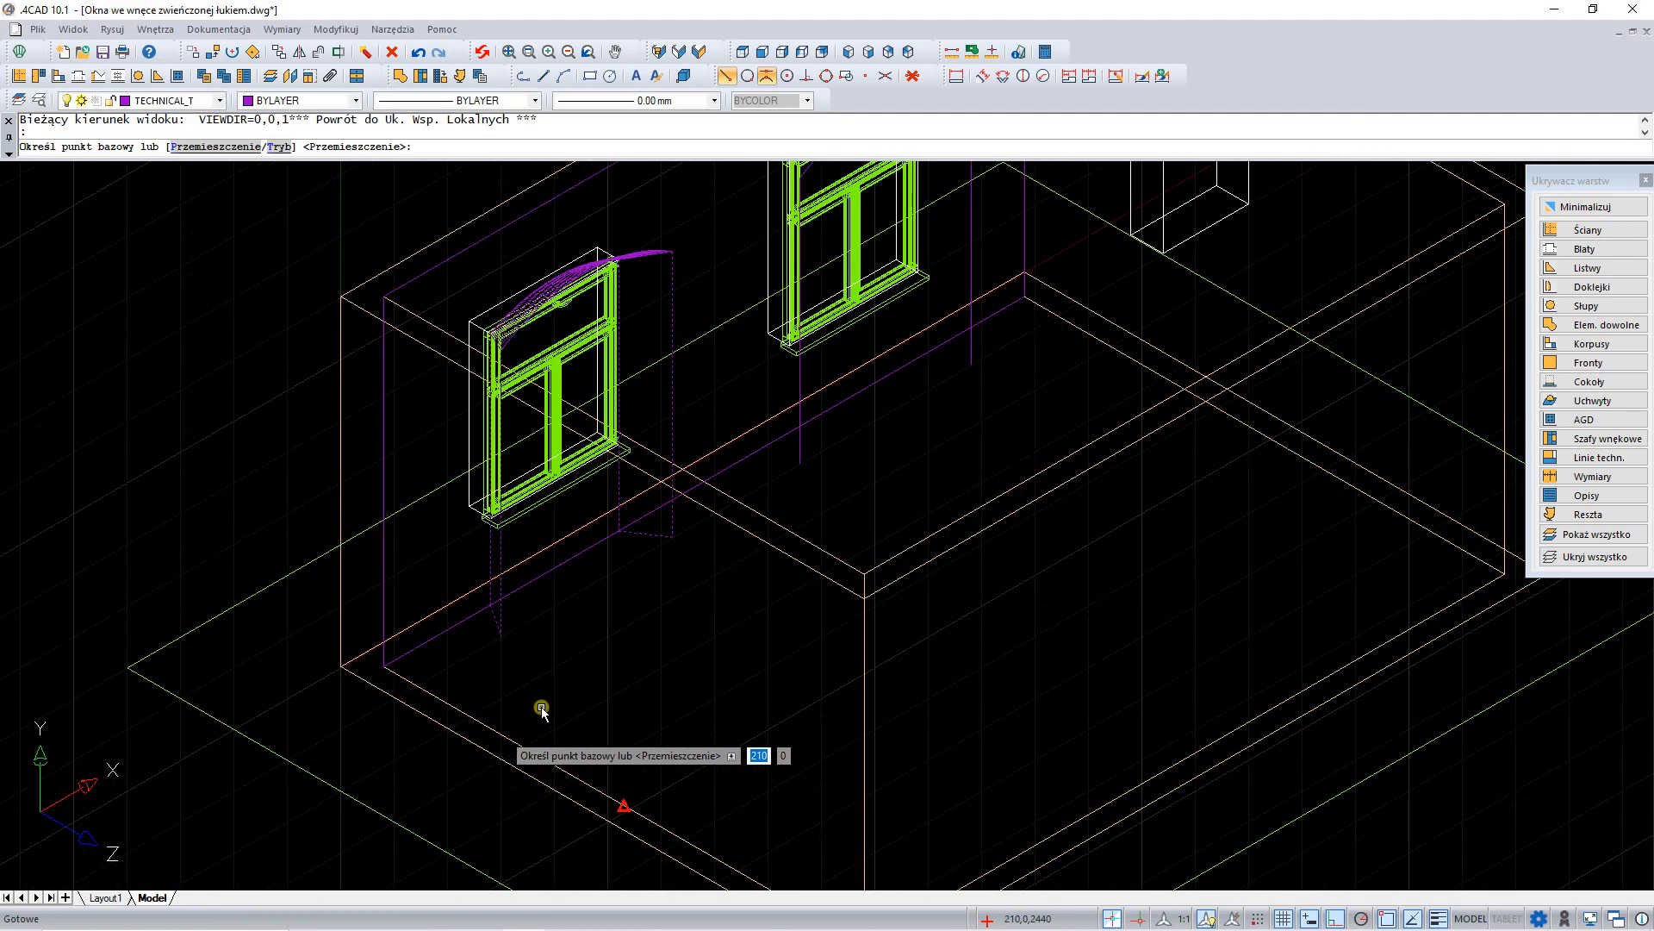
left_click(502, 636)
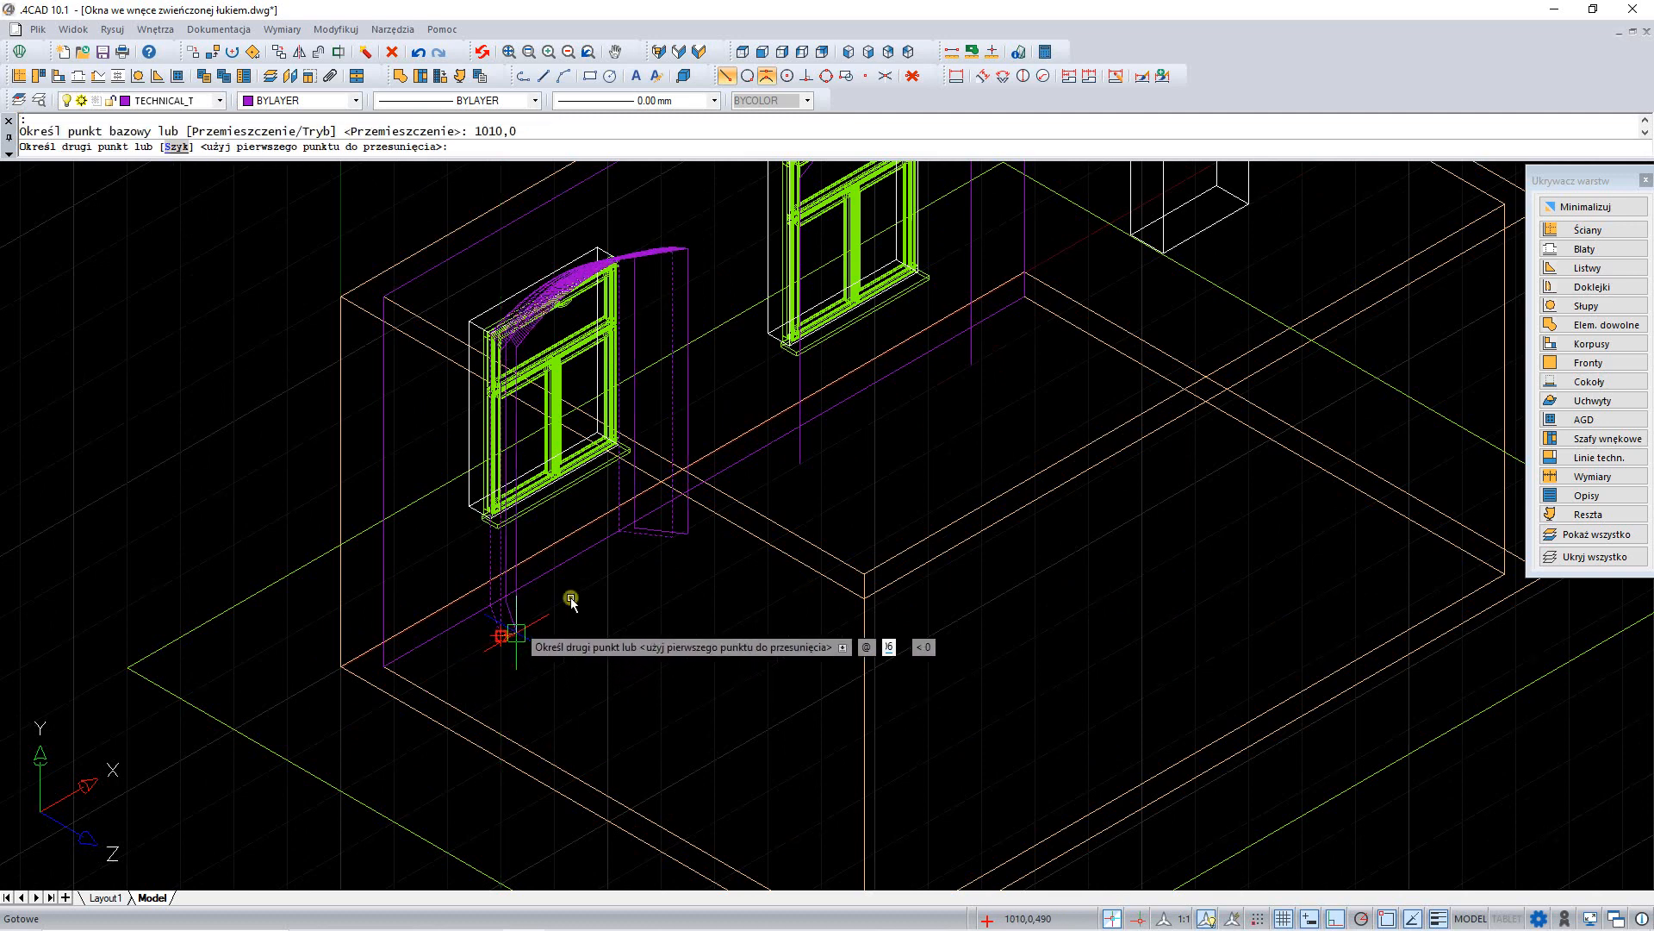
left_click(801, 465)
key("Escape")
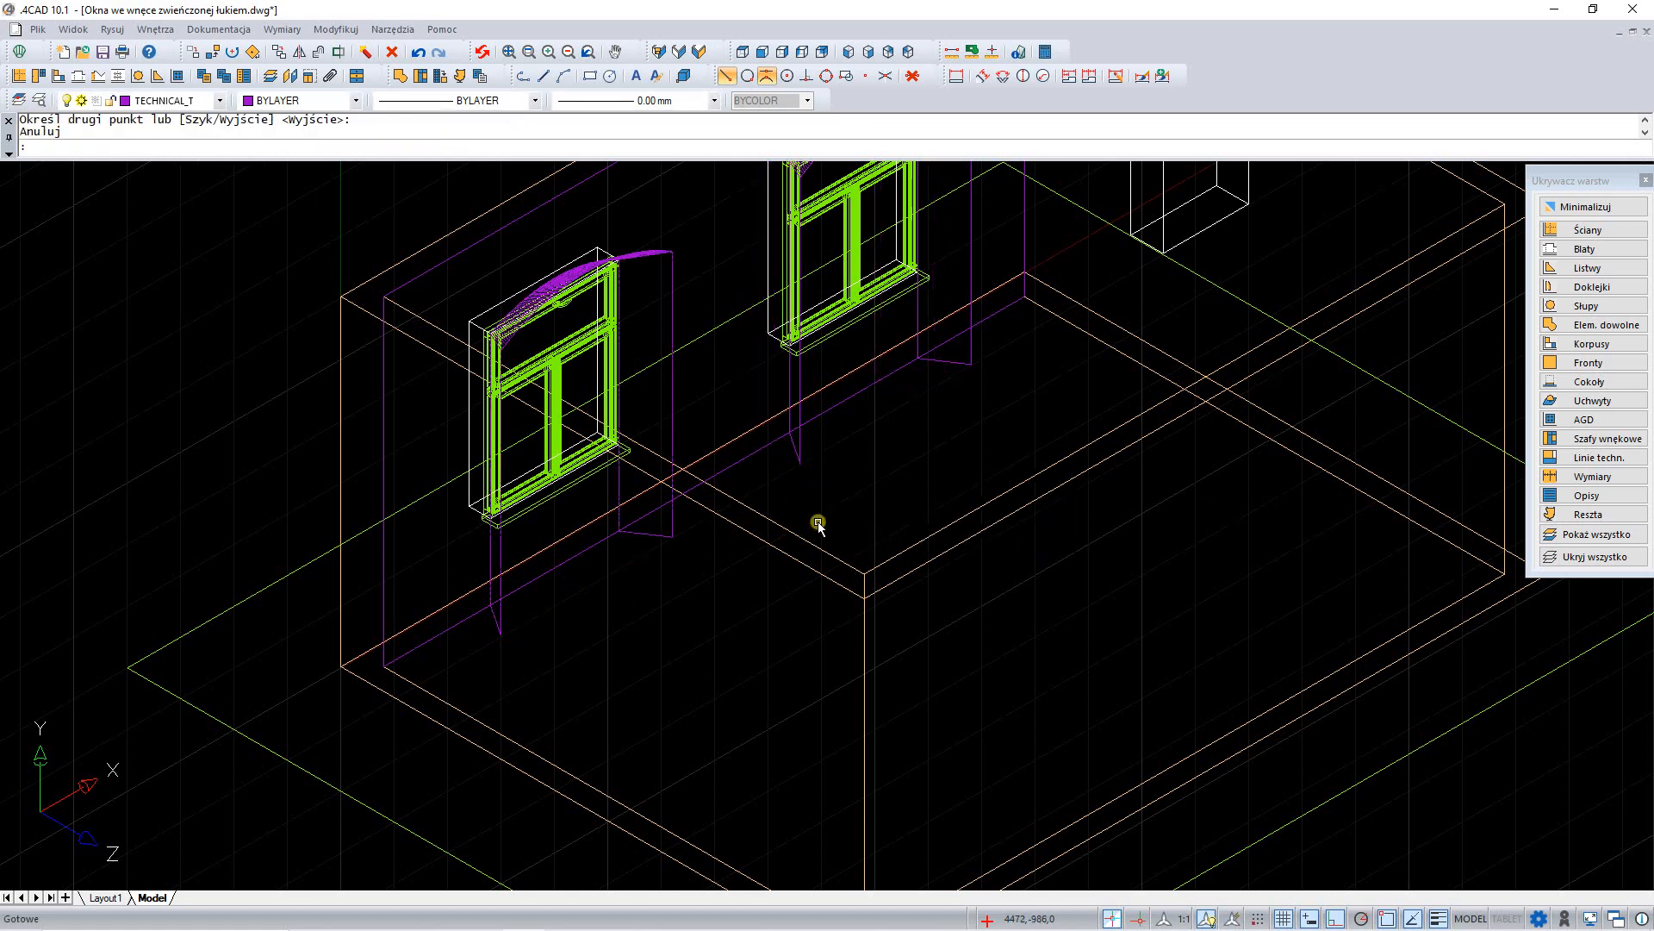
scroll(721, 585, "down", 1)
scroll(721, 586, "down", 2)
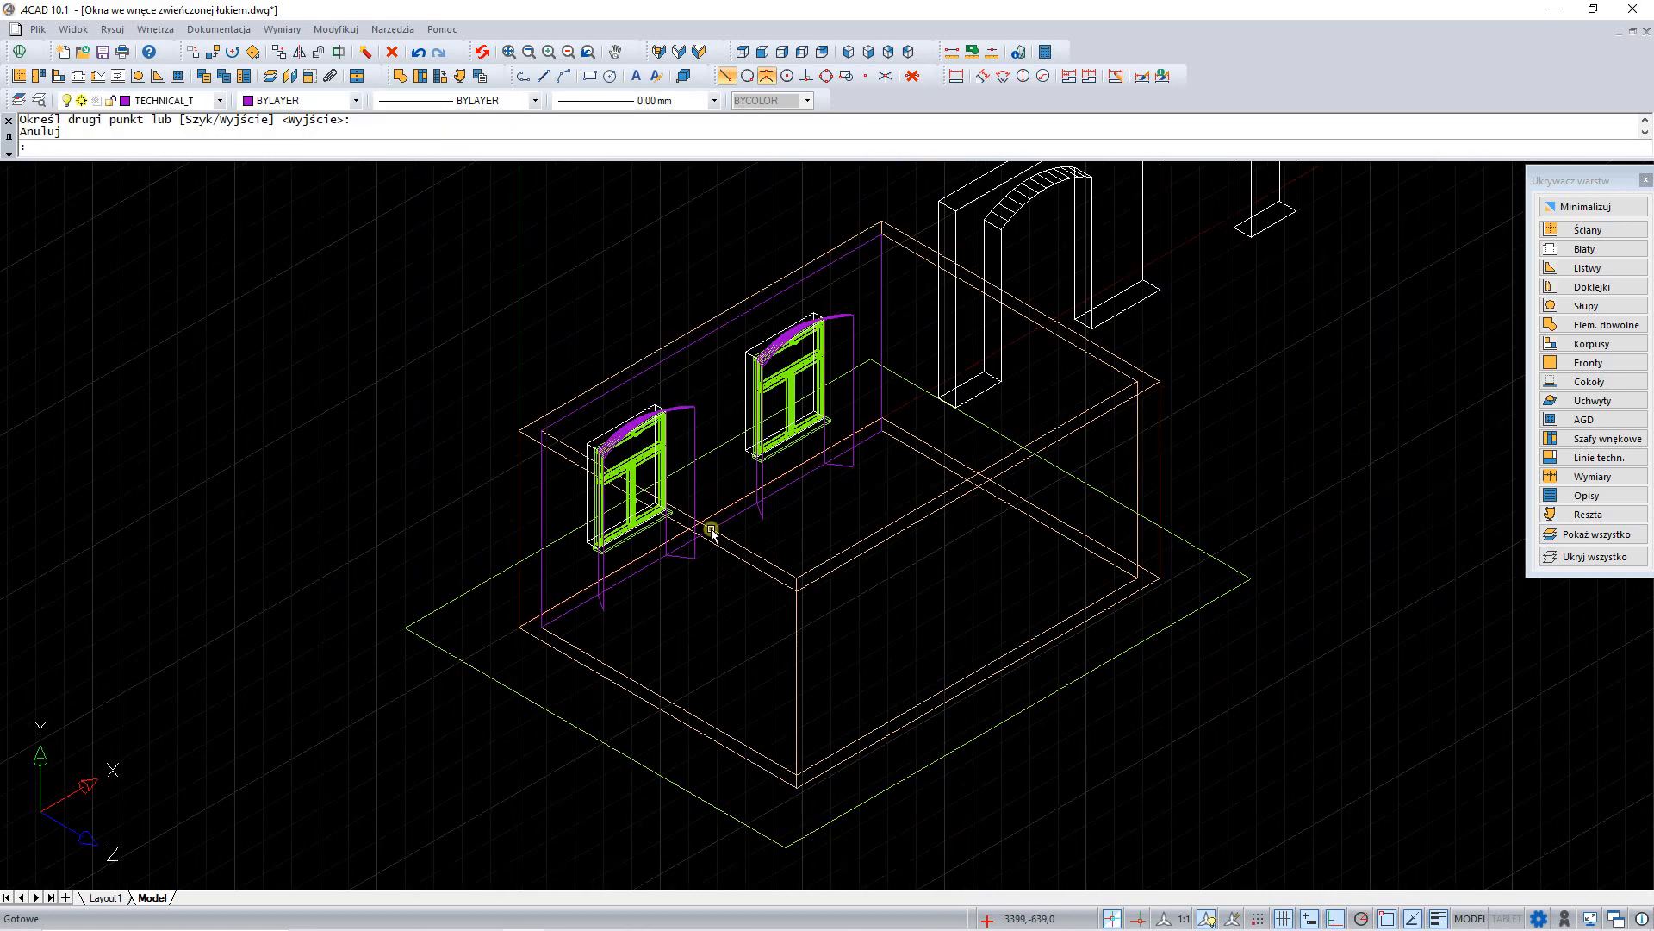
left_click(743, 53)
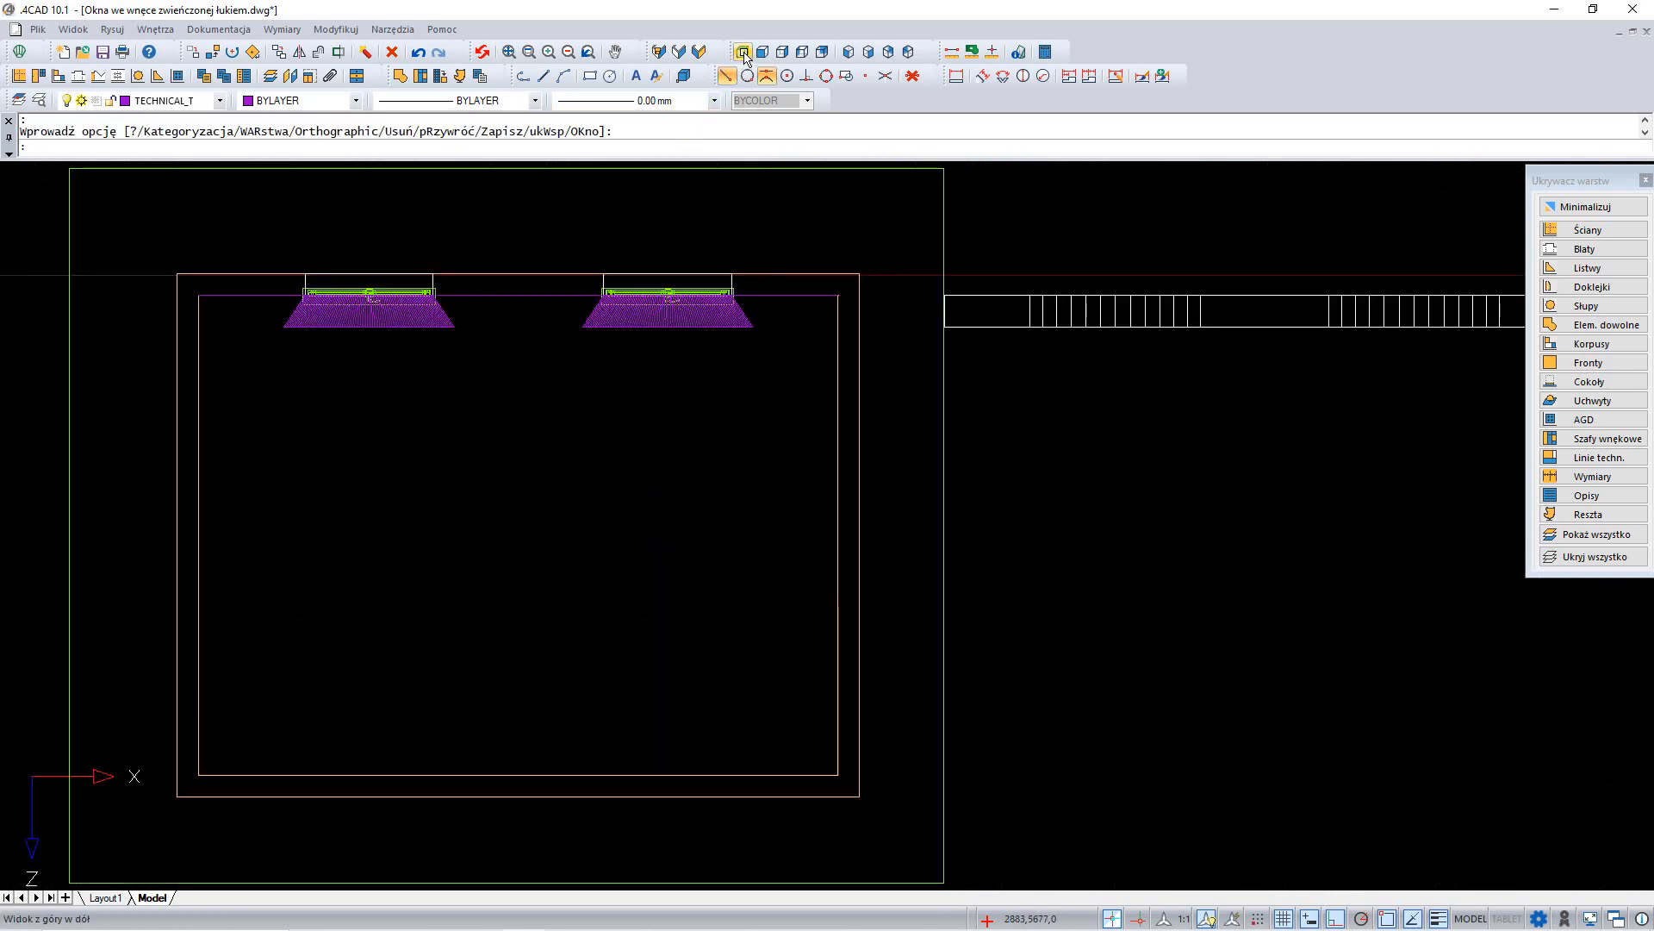
Step: Move the extruded inner wall element -7000 along the X axis so it sits over the two window recesses
left_click(966, 296)
right_click(1018, 408)
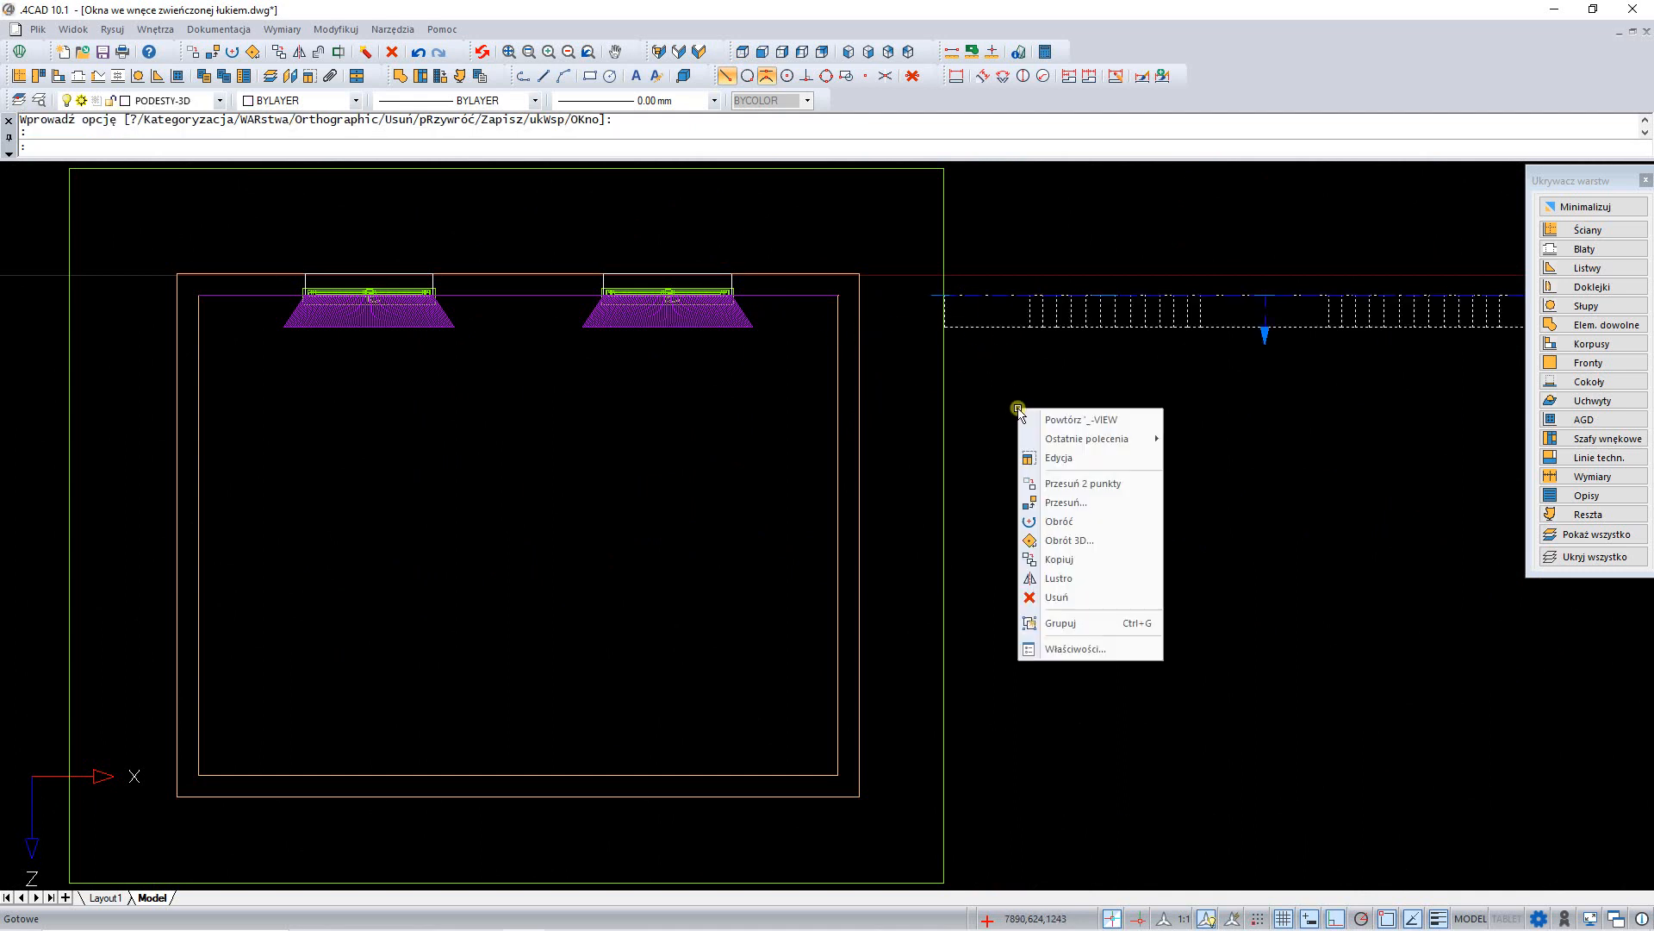
left_click(1089, 502)
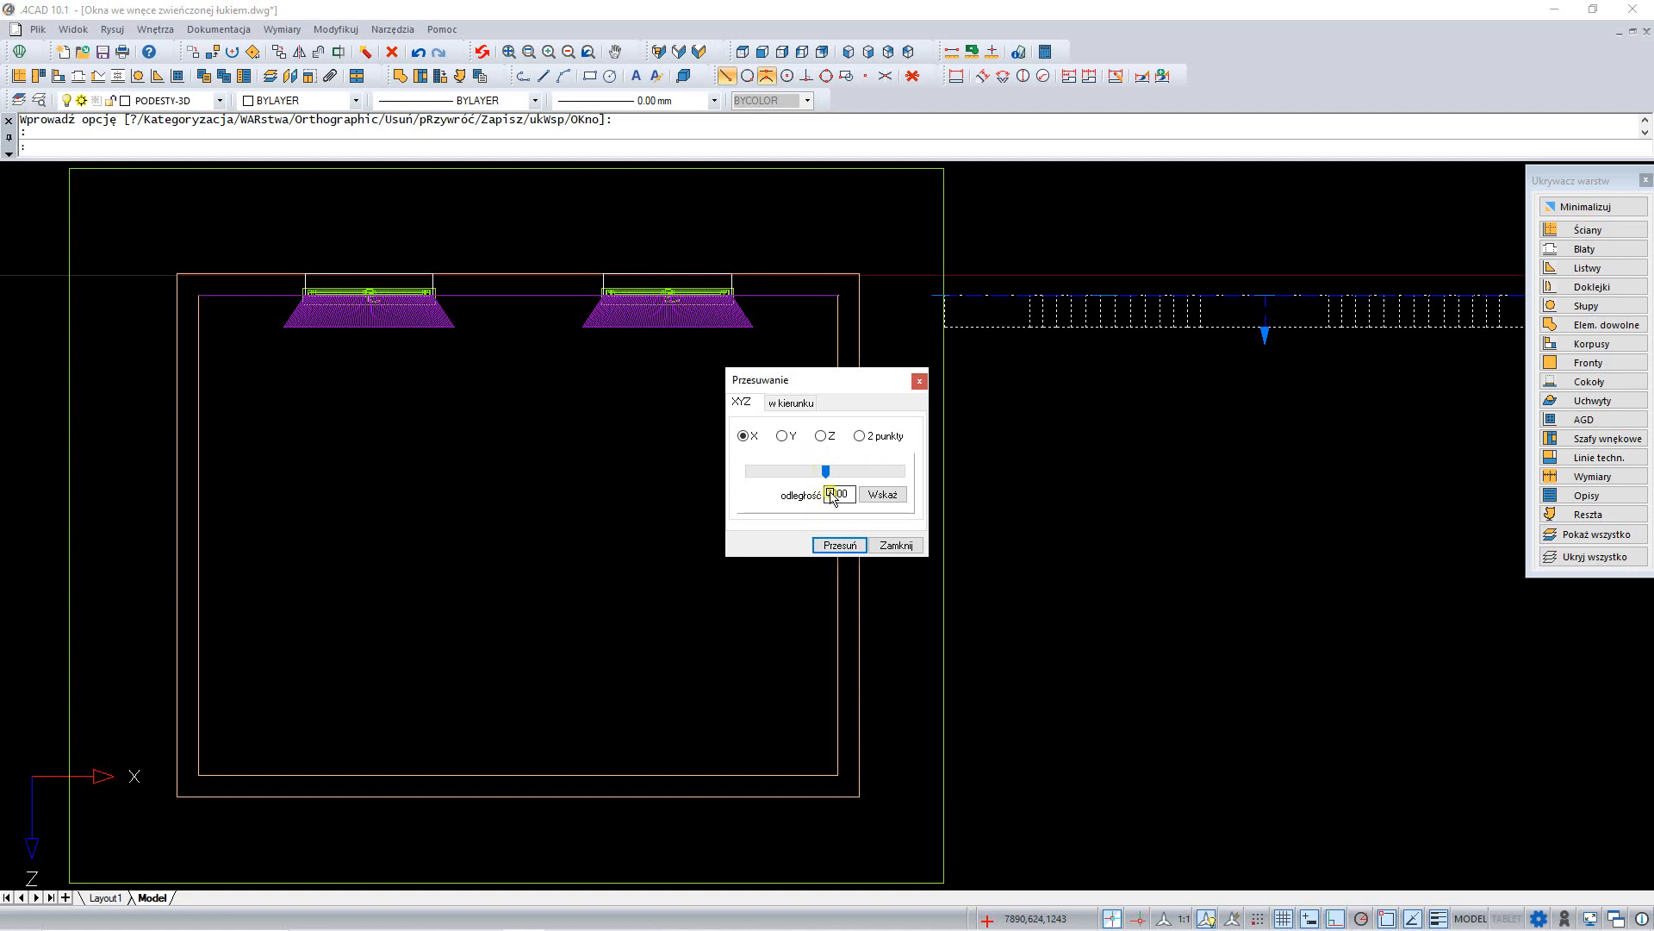
type("-")
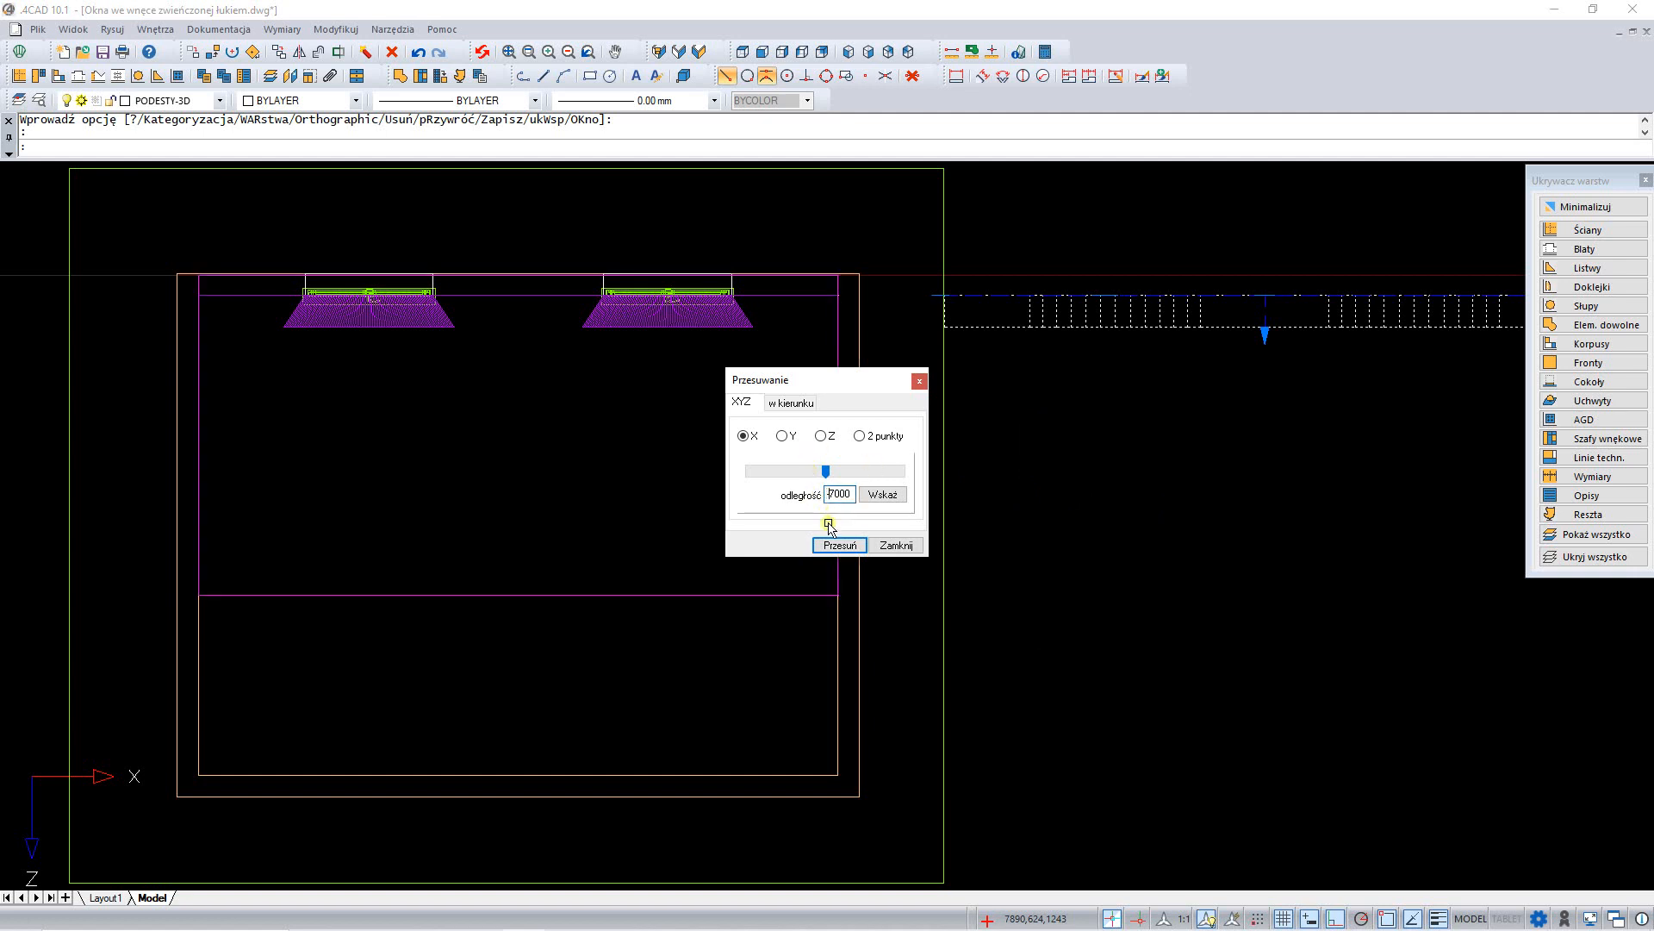
left_click(845, 547)
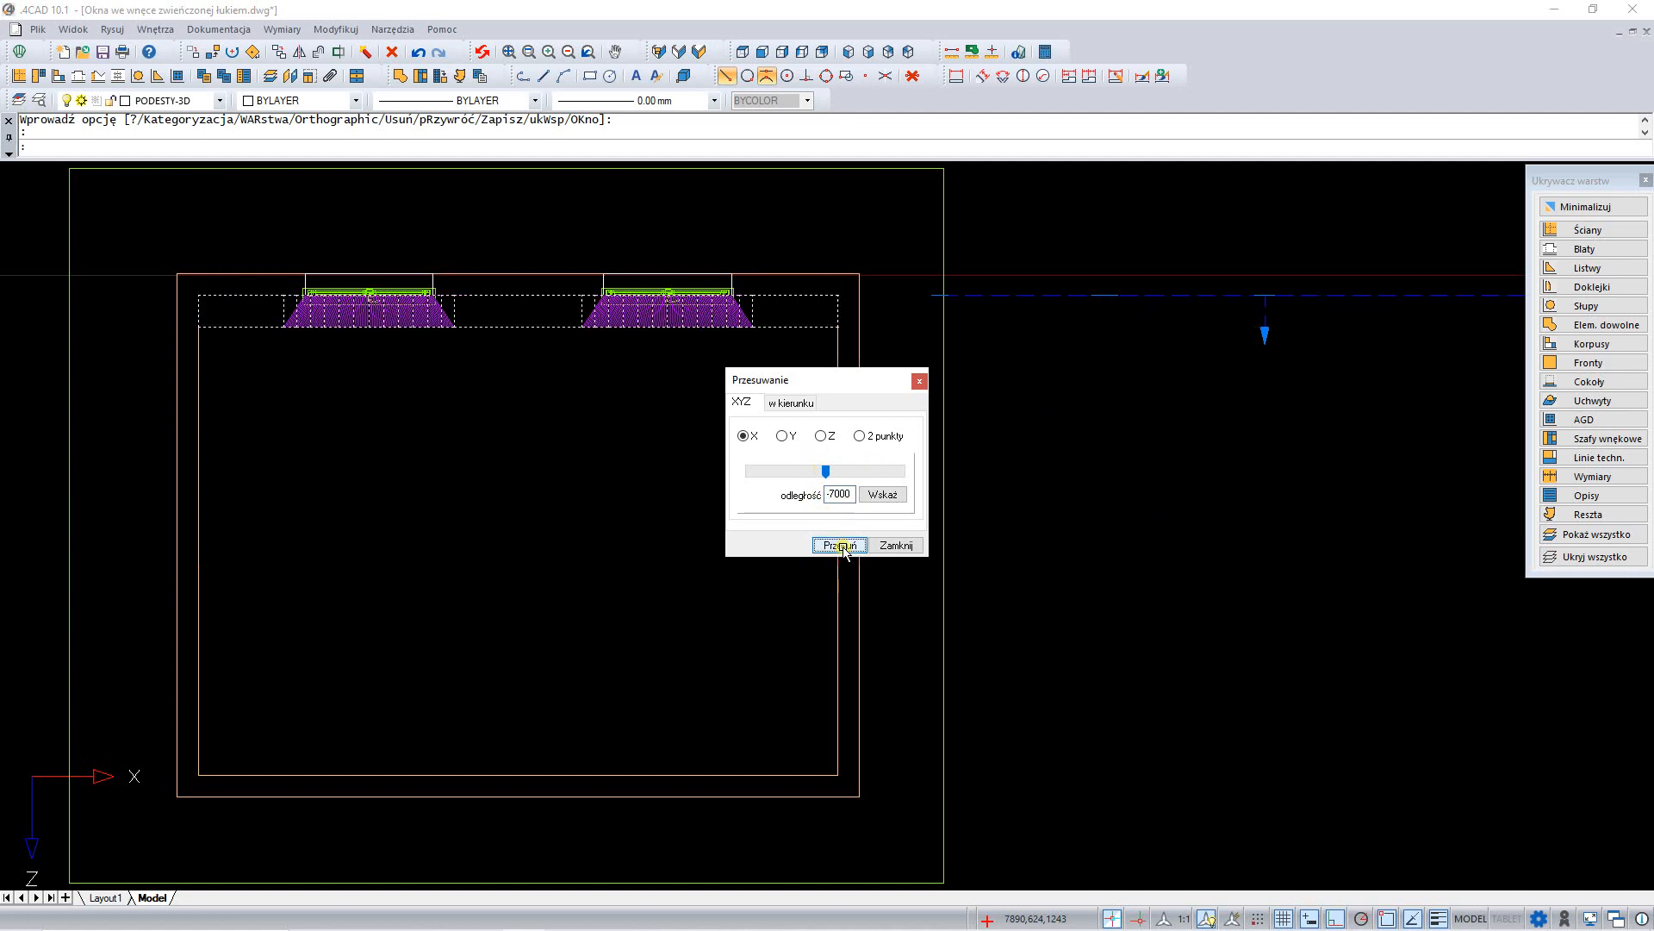
left_click(896, 546)
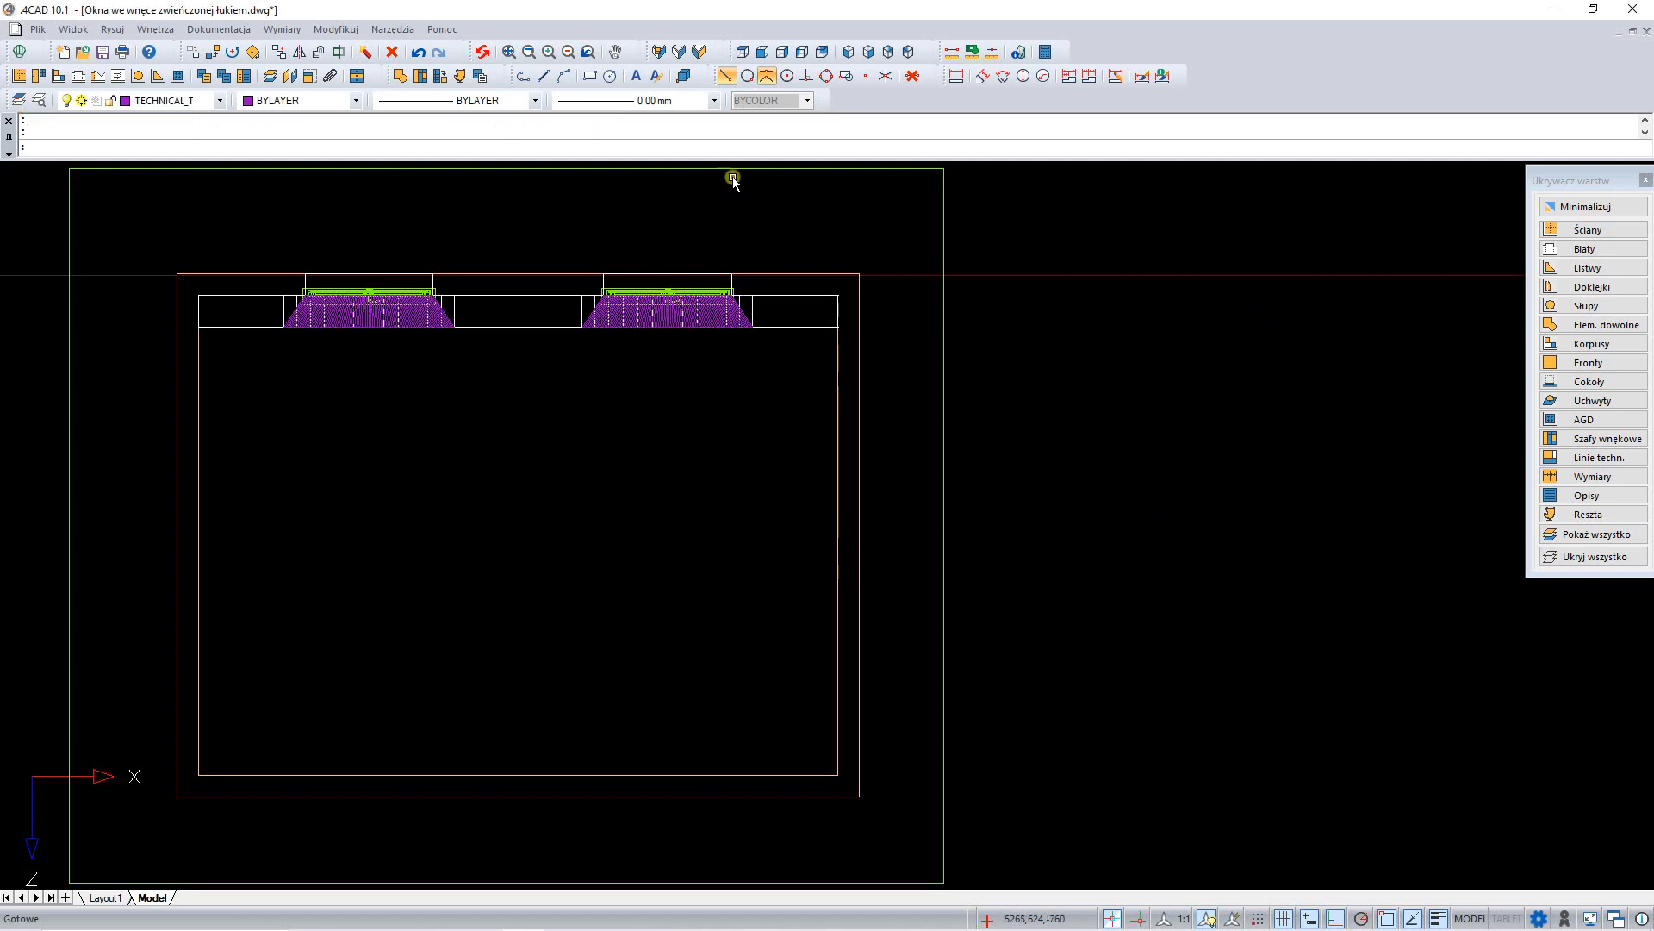
Step: Switch to the CAD Decor PRO visualisation and recolour both window recesses white by setting the material's lightness (Jasność) to 100
left_click(701, 53)
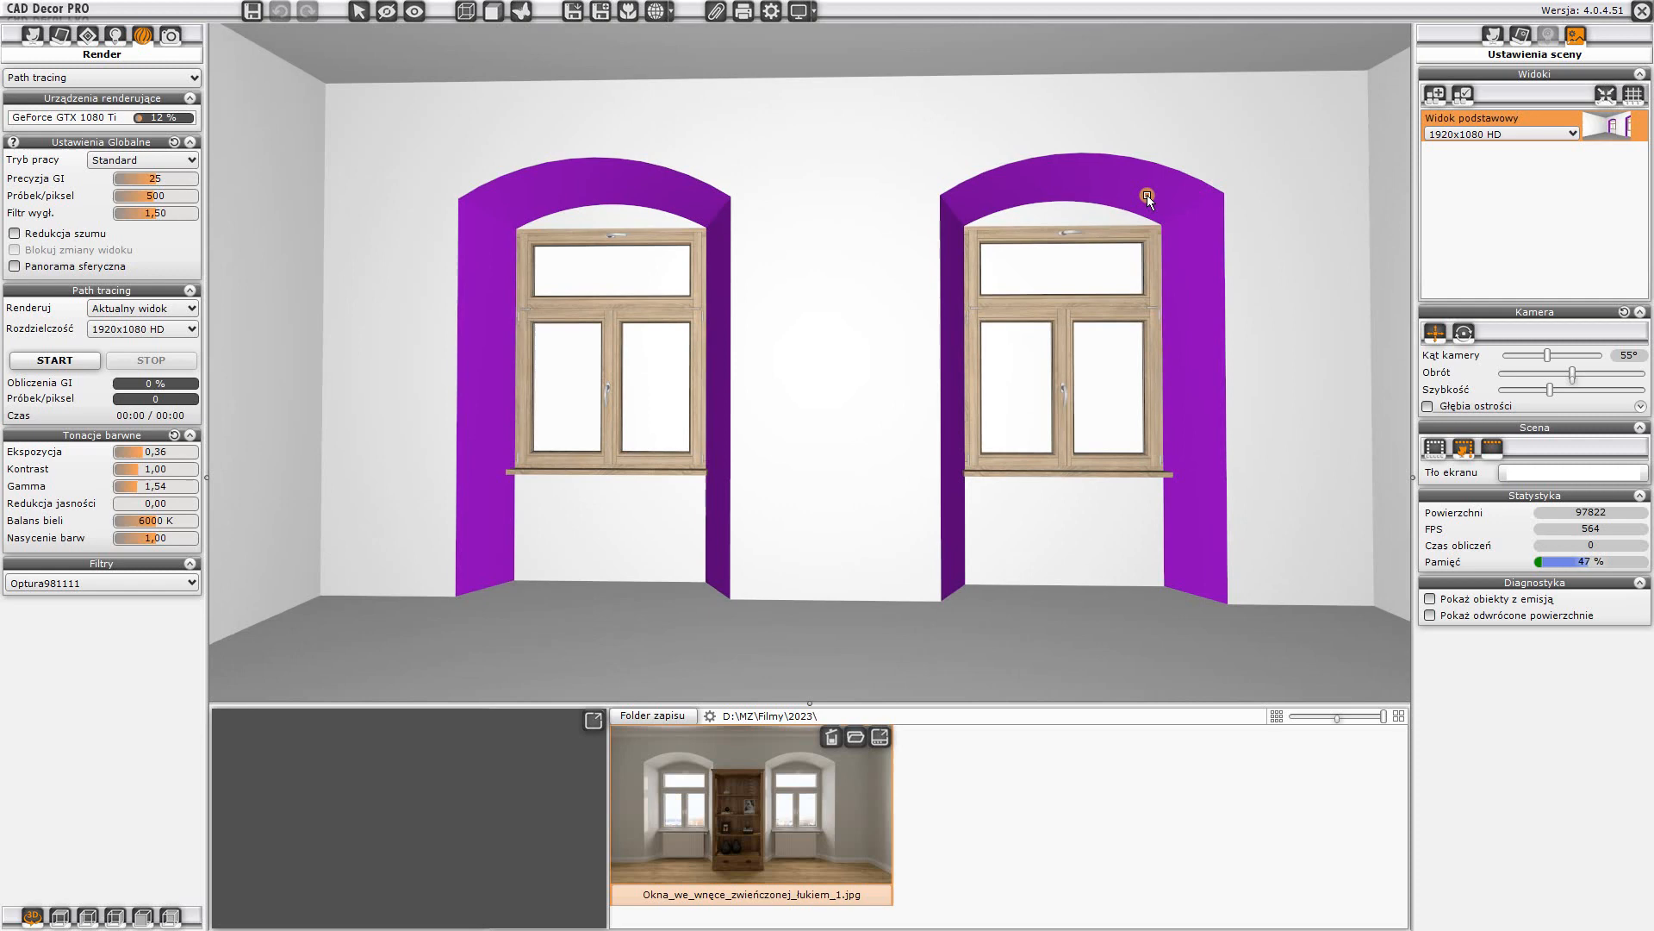
left_click(1146, 195)
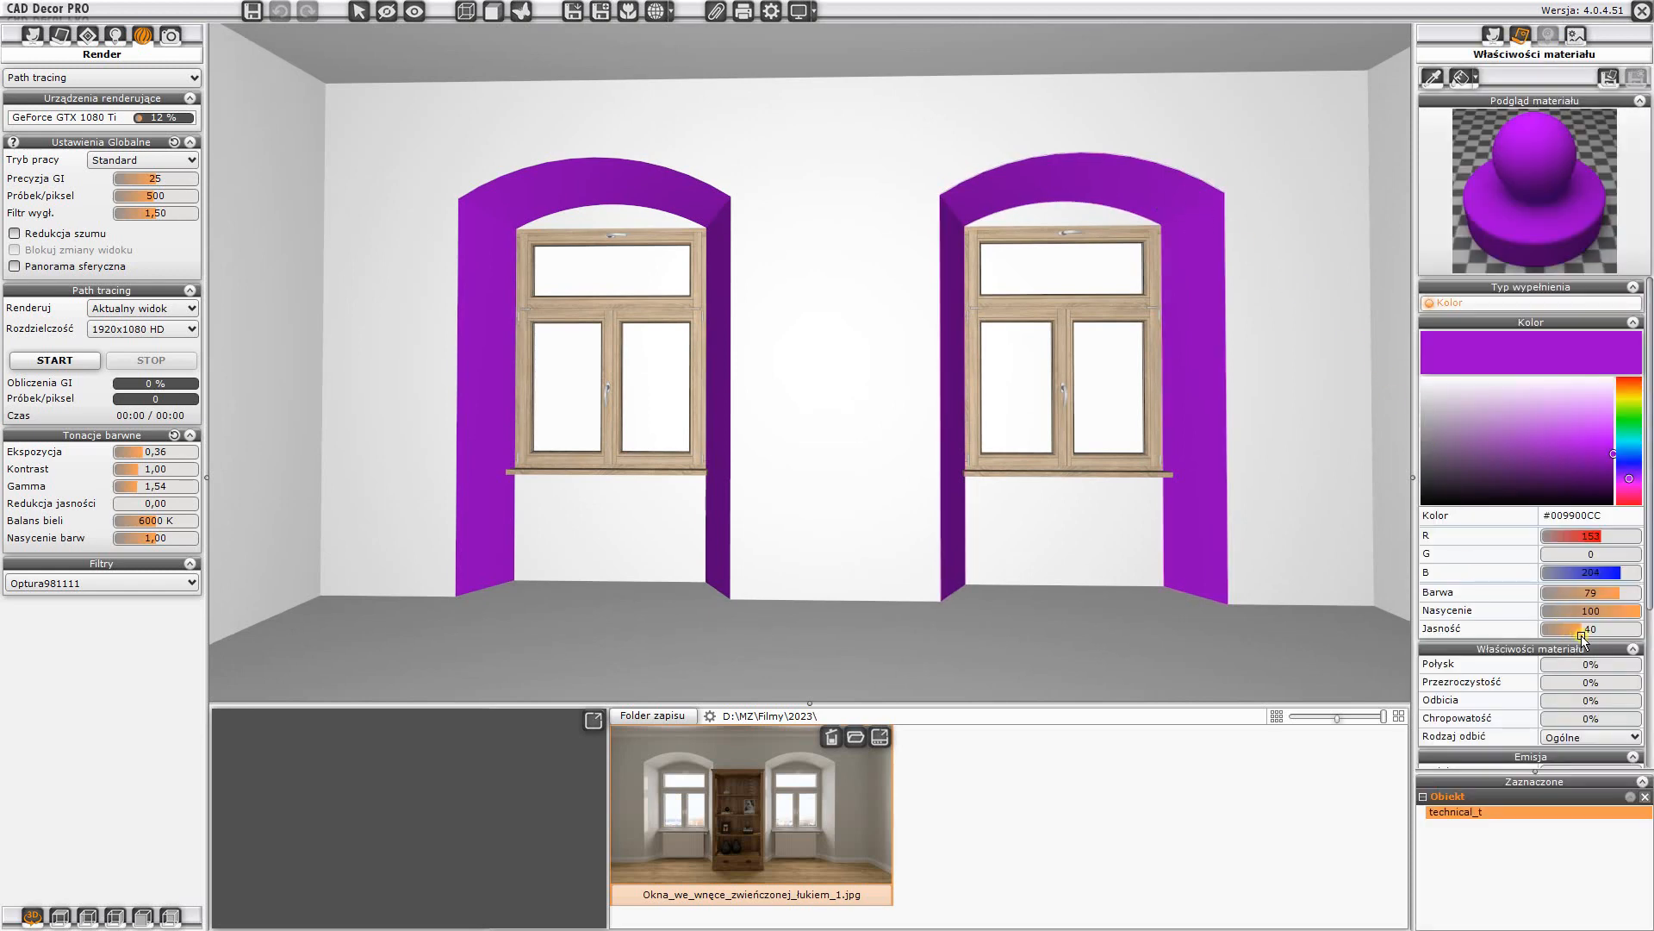
left_click_drag(1583, 634, 1645, 624)
left_click(1461, 76)
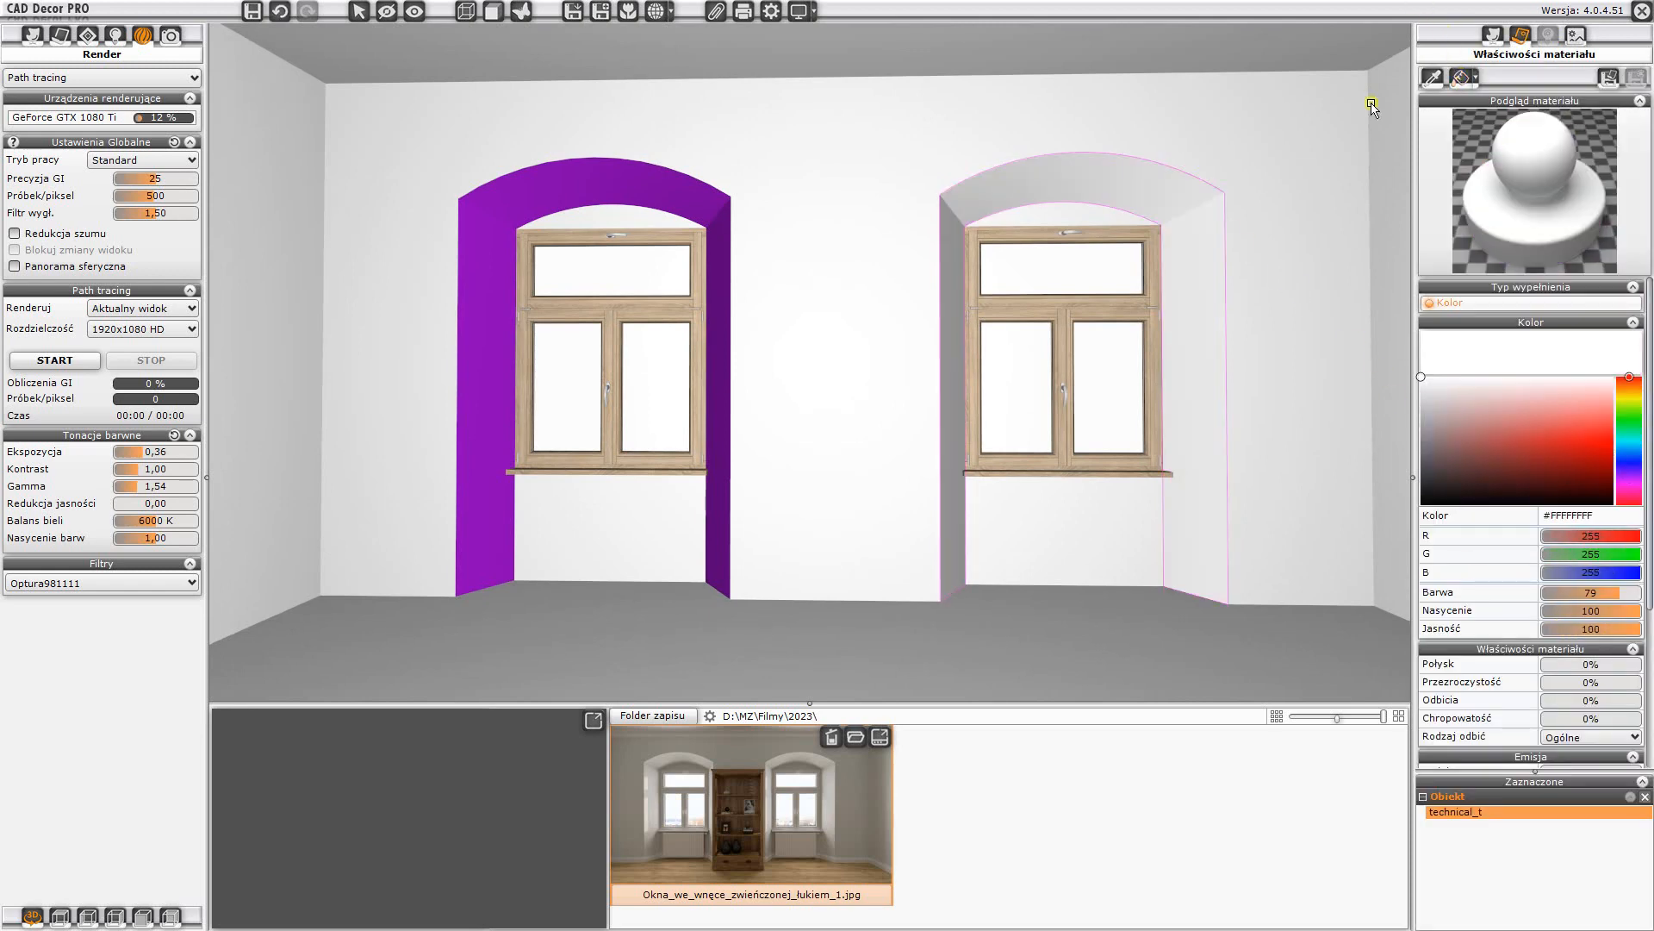
left_click(646, 191)
mouse_move(832, 242)
left_mouse_down()
mouse_move(898, 255)
mouse_move(779, 258)
mouse_move(800, 257)
left_mouse_up()
key("Escape")
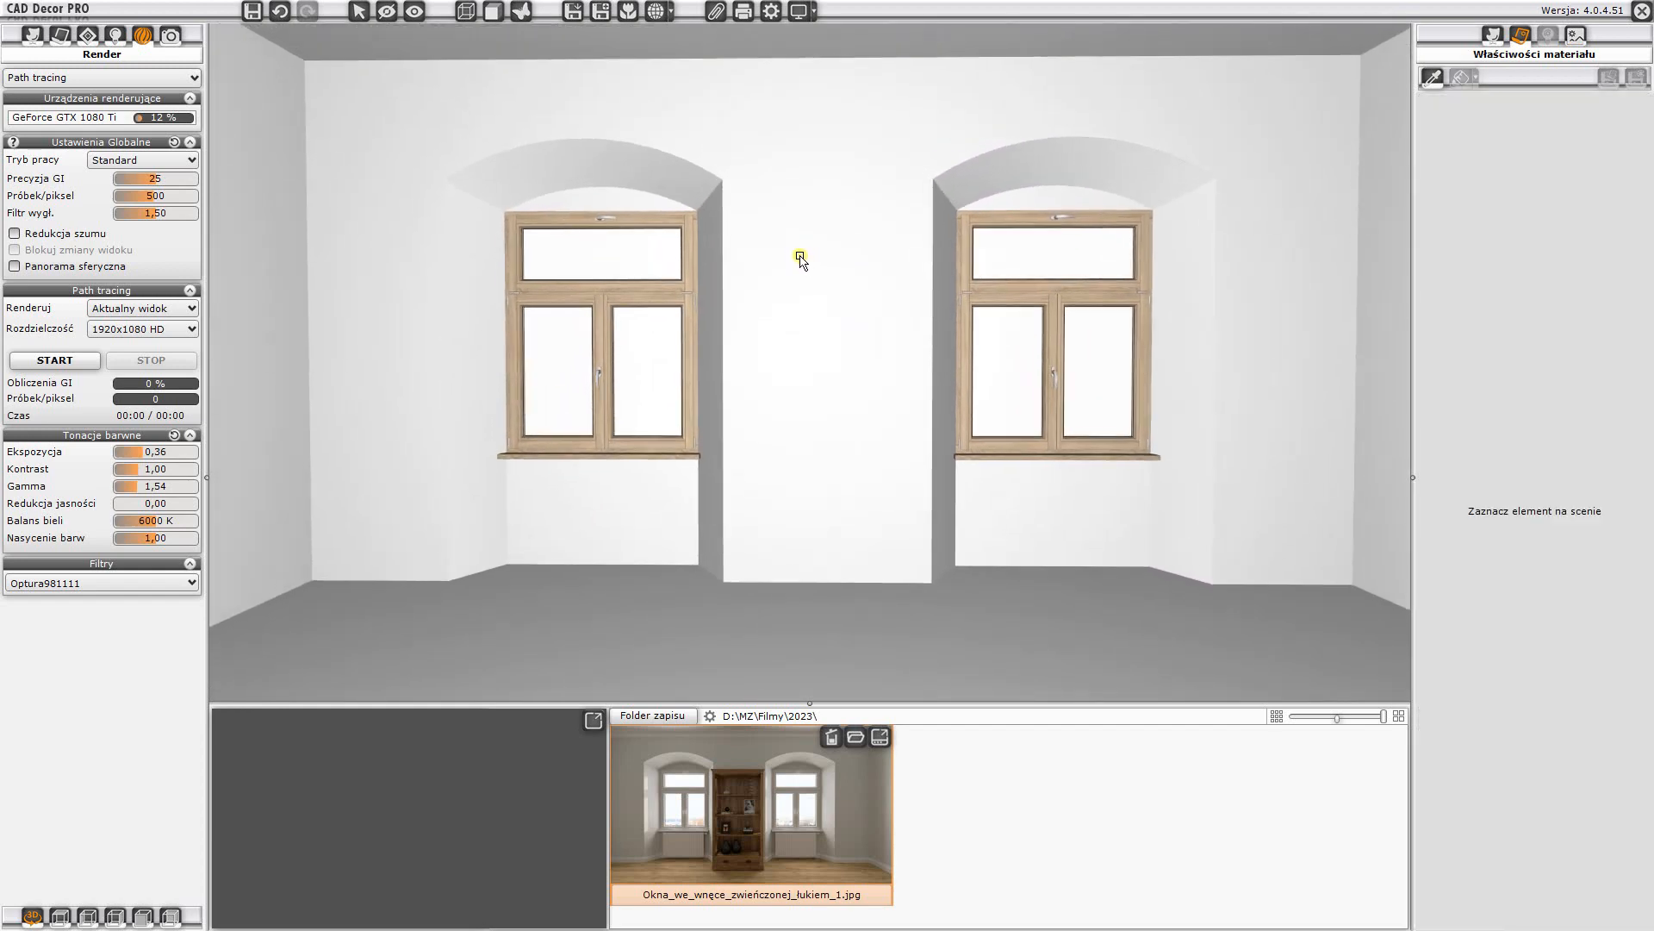